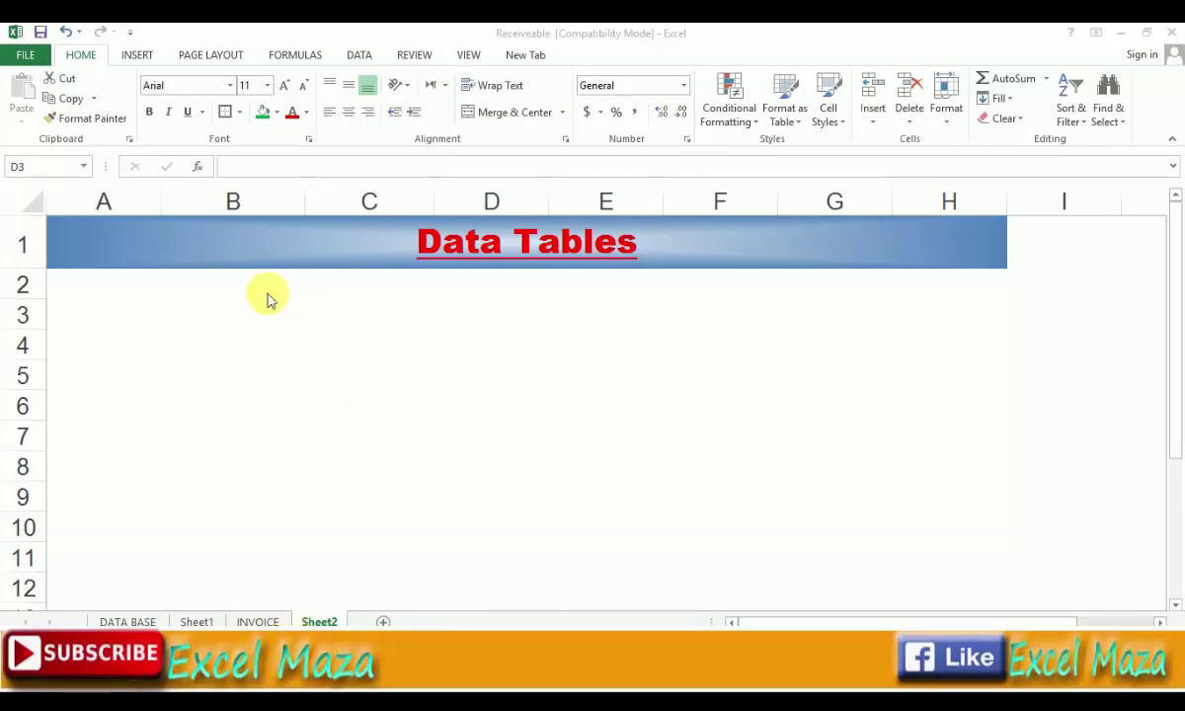
- Type the heading 'Goal Seek' into B2 using English input, finishing on B4
key("Left")
key("Left")
key("Left")
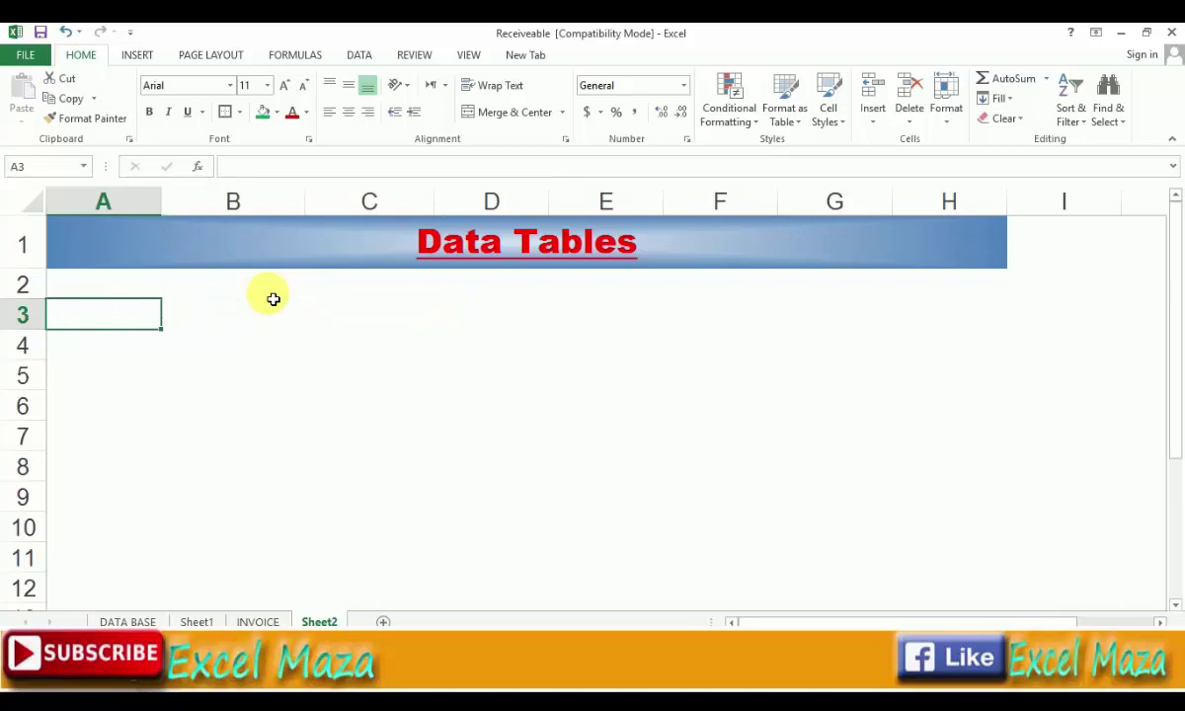
key("Right")
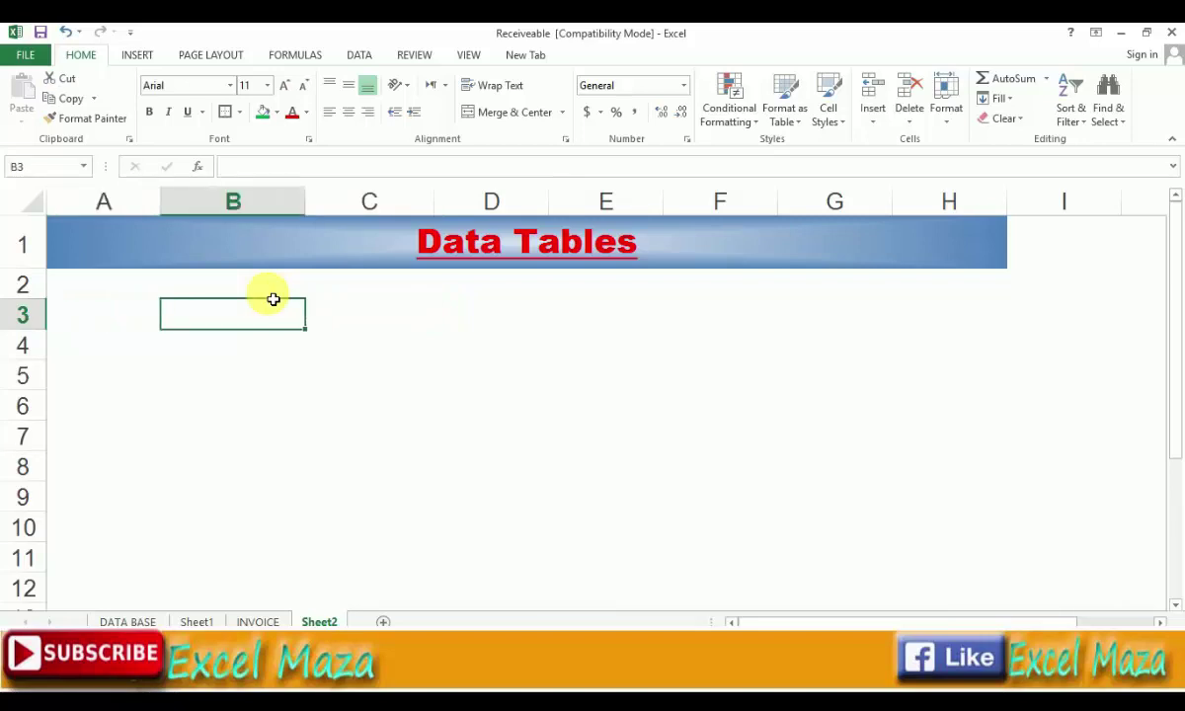
key("Up")
key("F2")
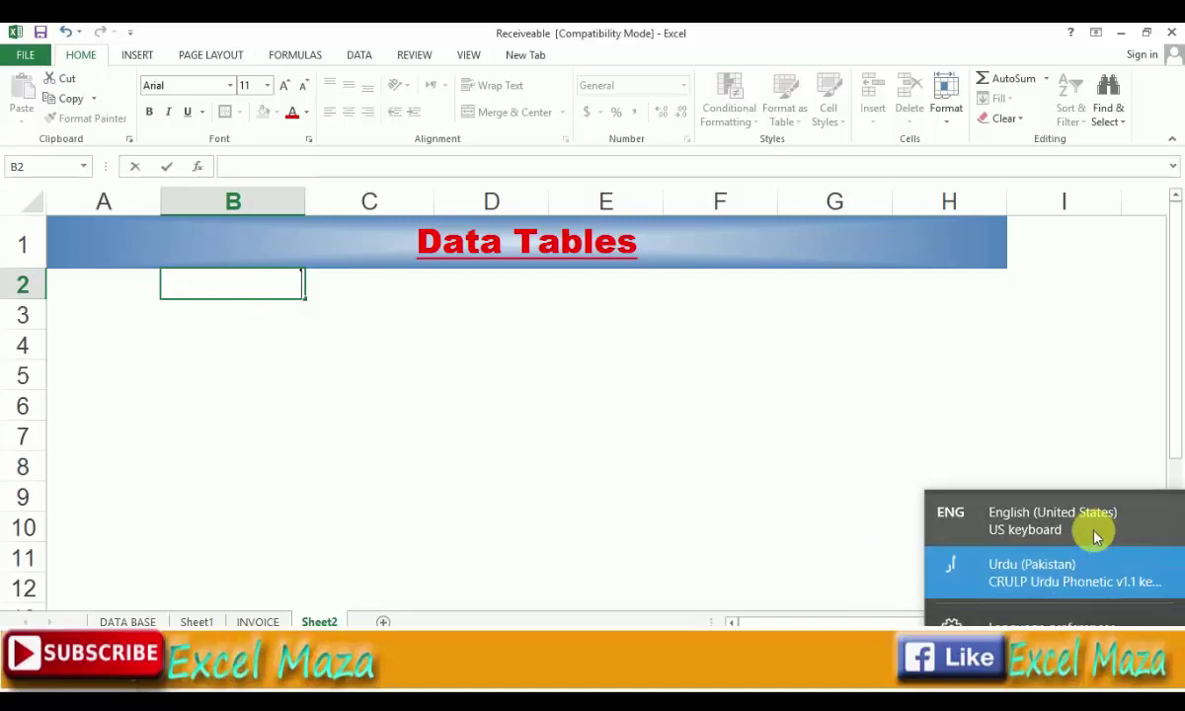
left_click(1089, 517)
type("Goal")
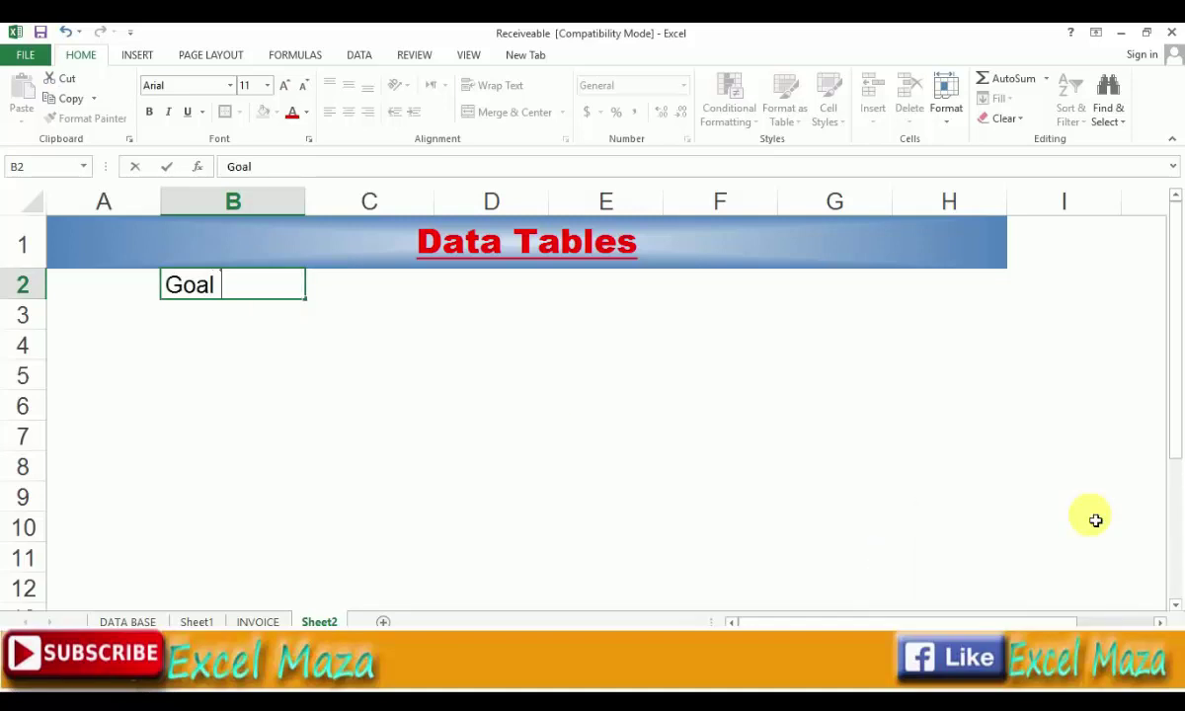
type(" Seek")
key("Return")
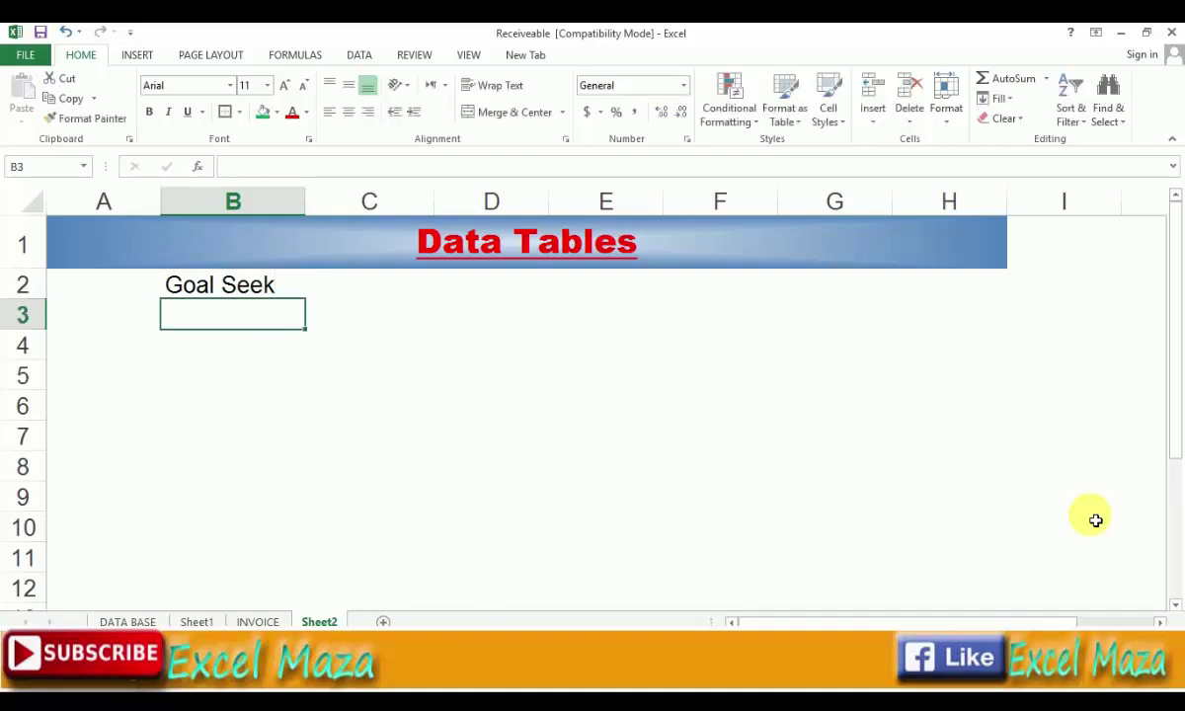
key("Return")
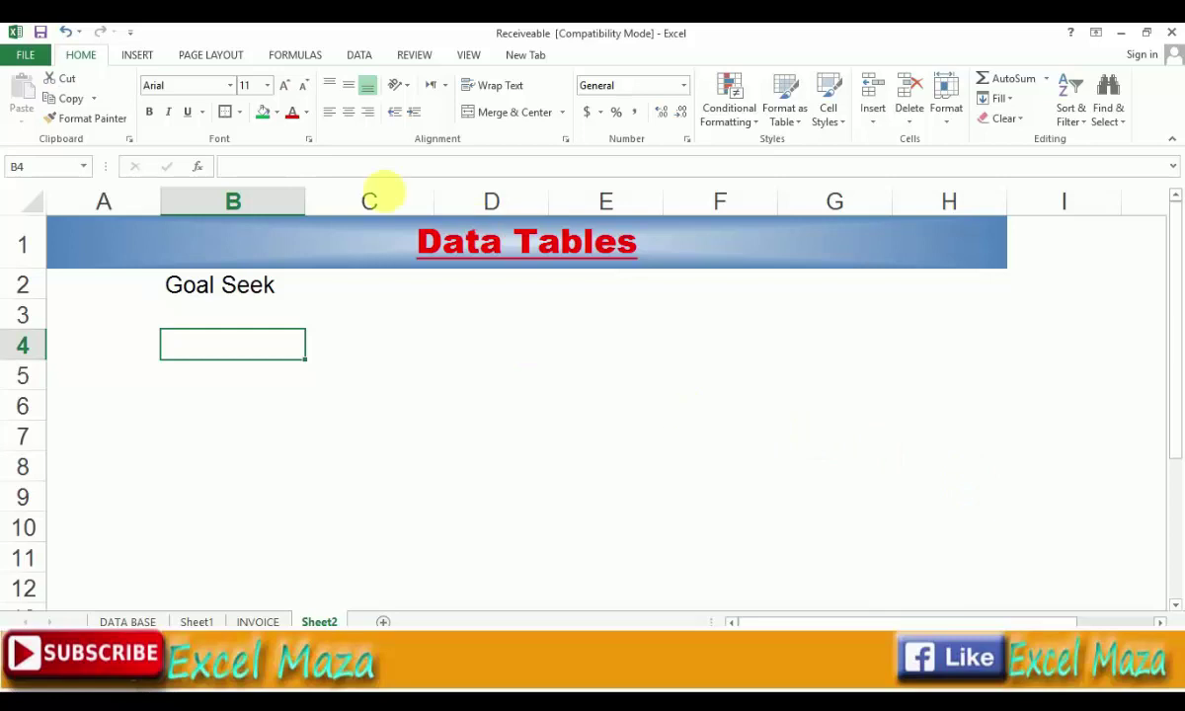
- Open Goal Seek from Data > What-If Analysis and cancel it without running
left_click(360, 55)
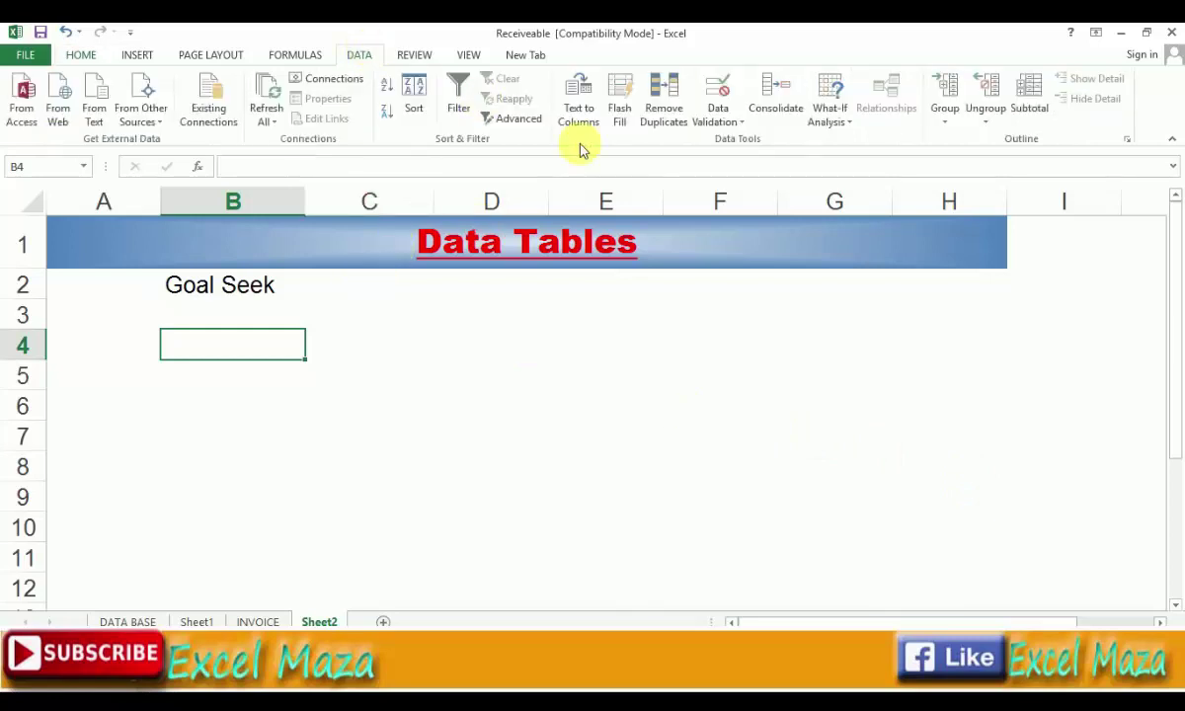
left_click(847, 128)
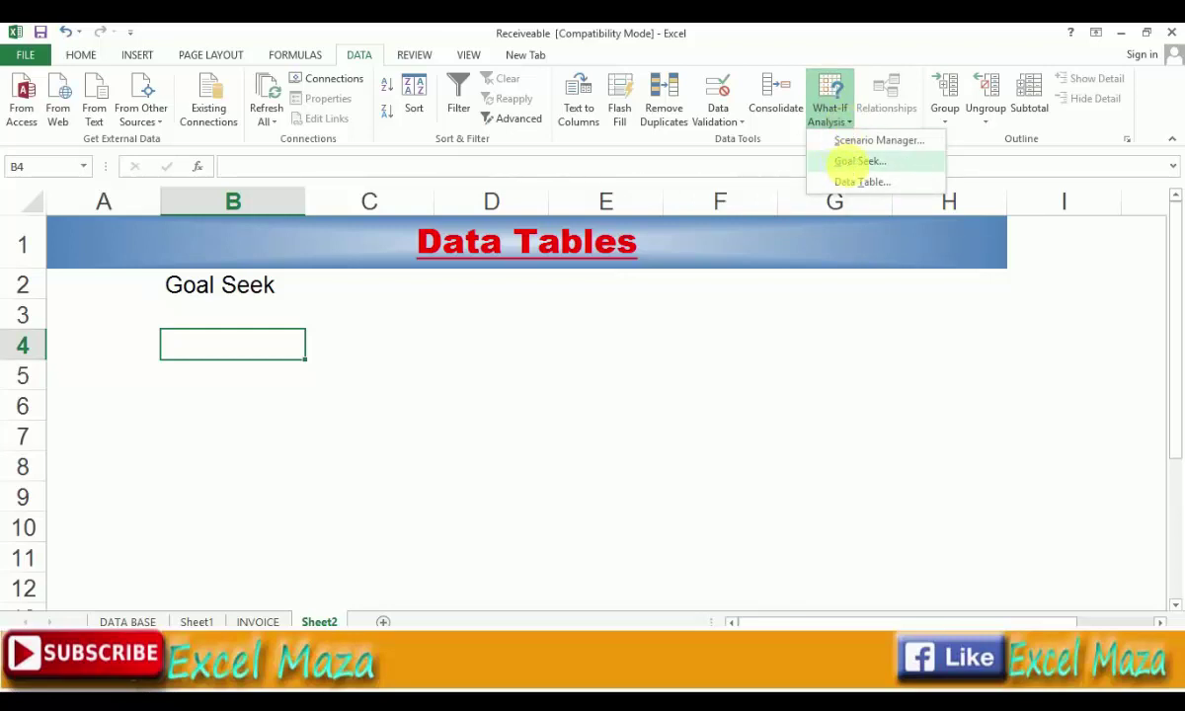
left_click(855, 161)
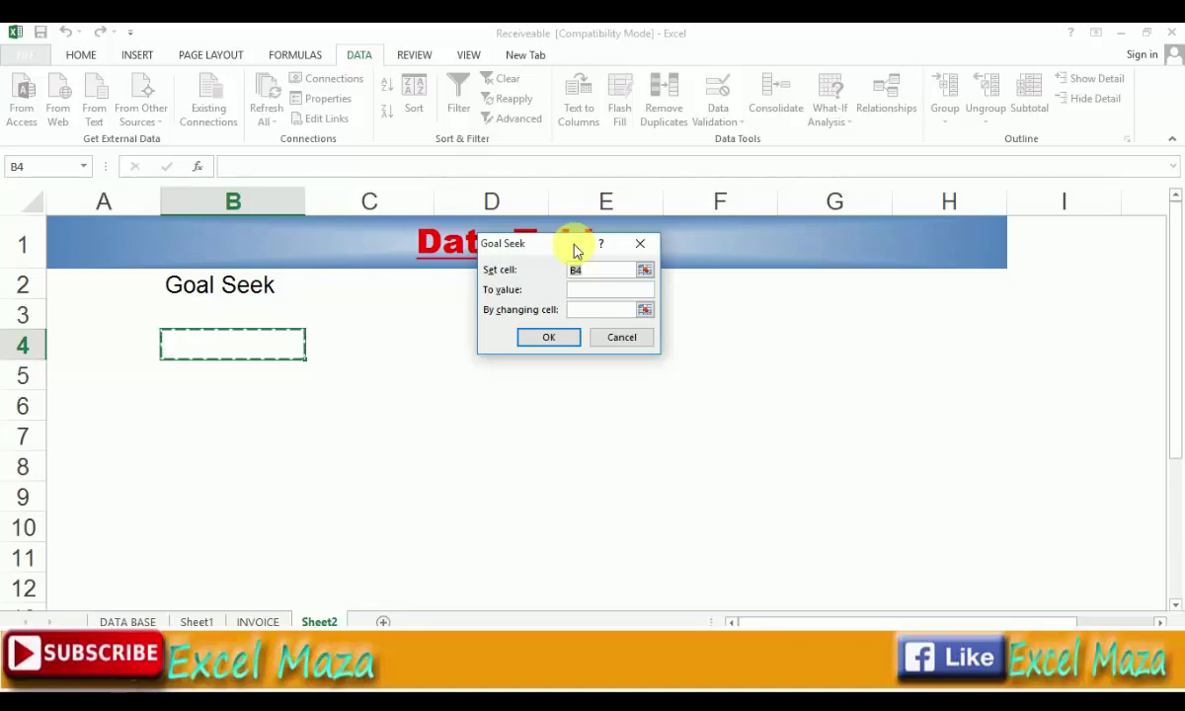
key("Escape")
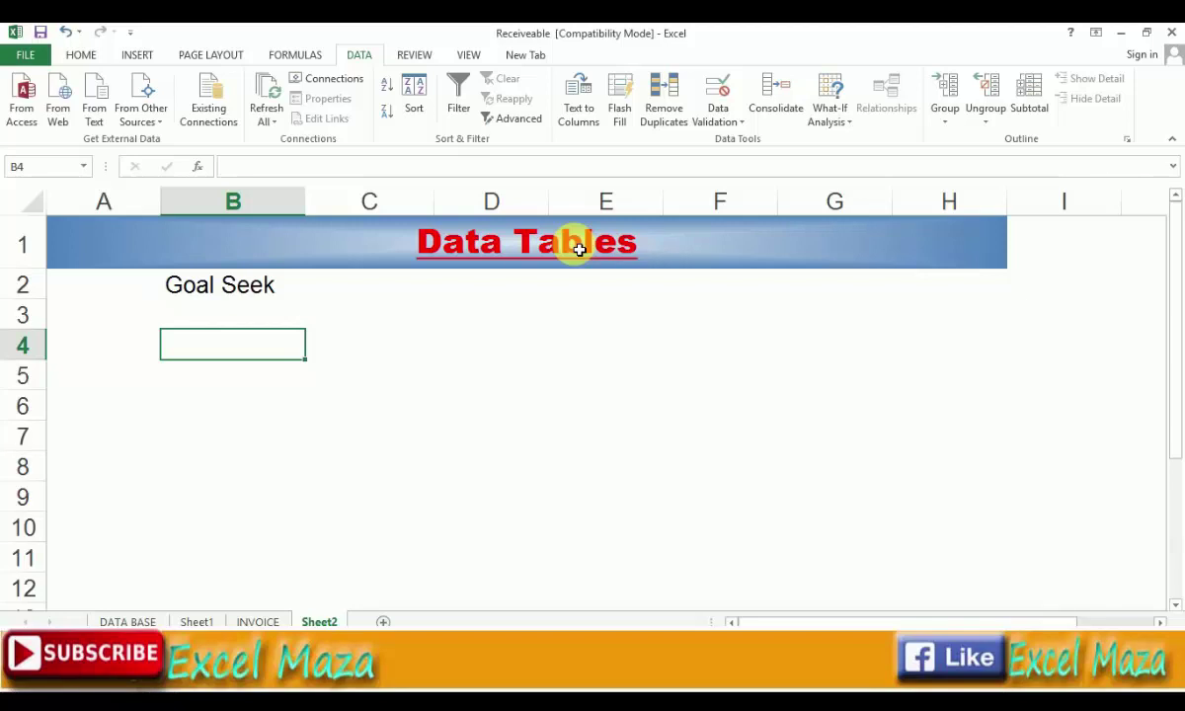
- Enter 1000 in B4 and 2000 in C4
type("1000")
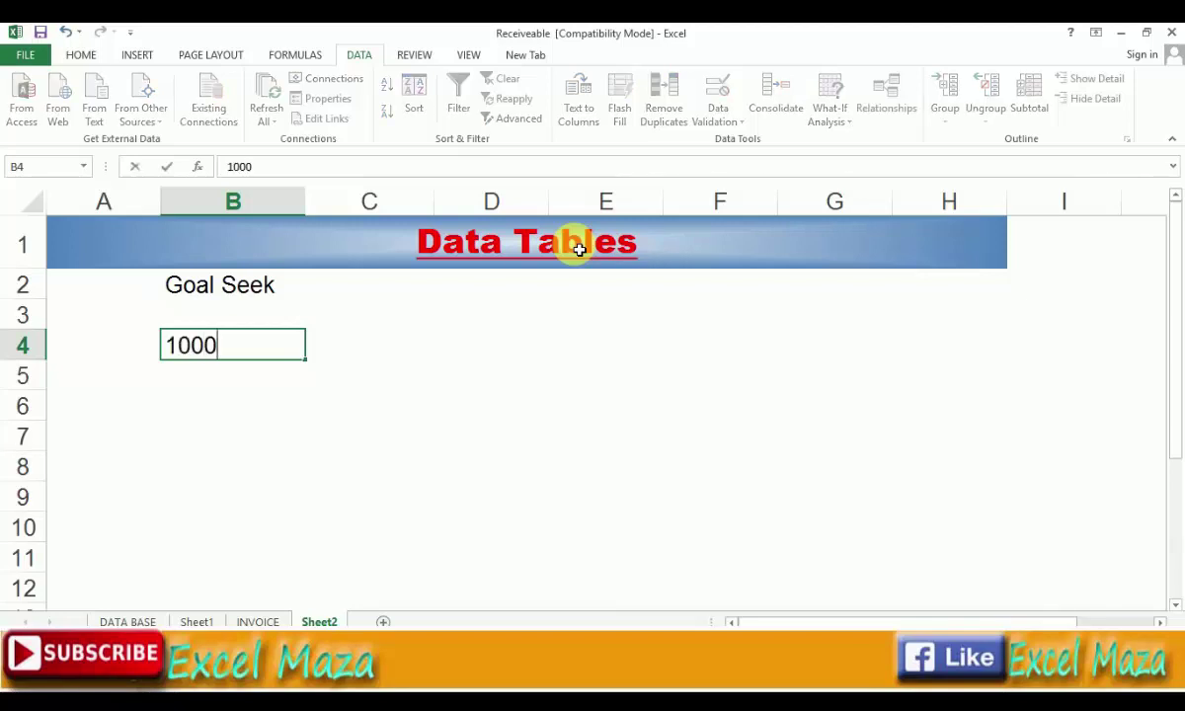
key("Tab")
type("200")
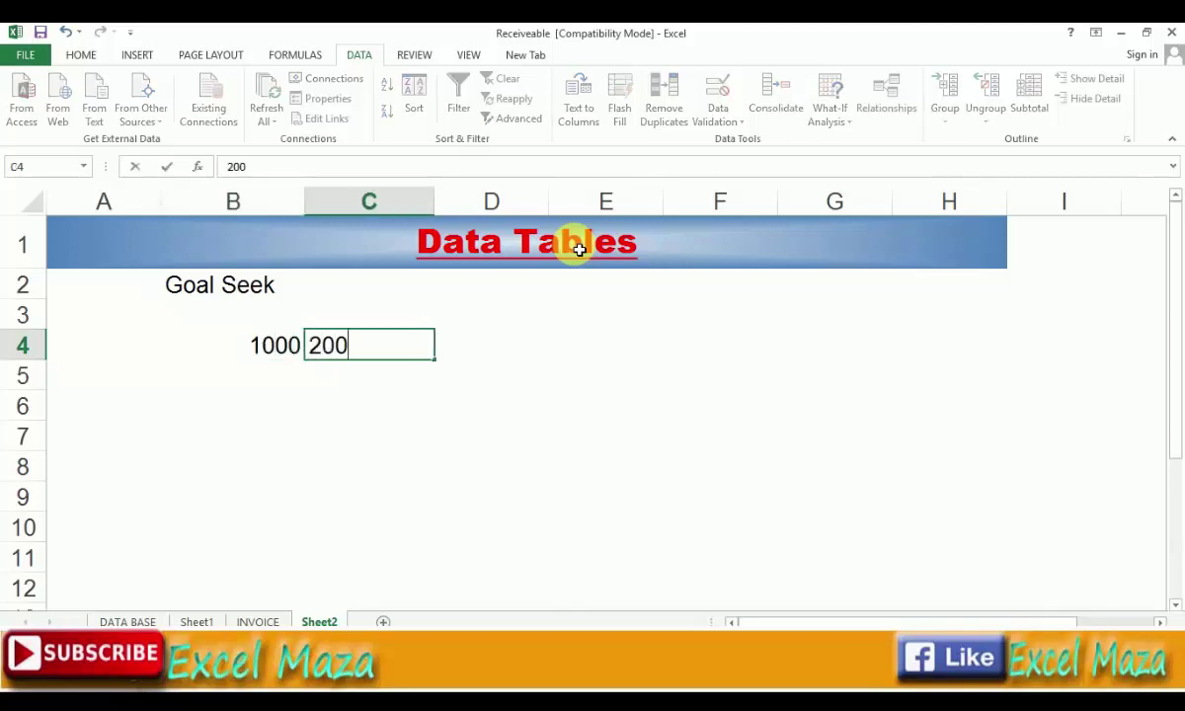
type("0")
key("ctrl+Return")
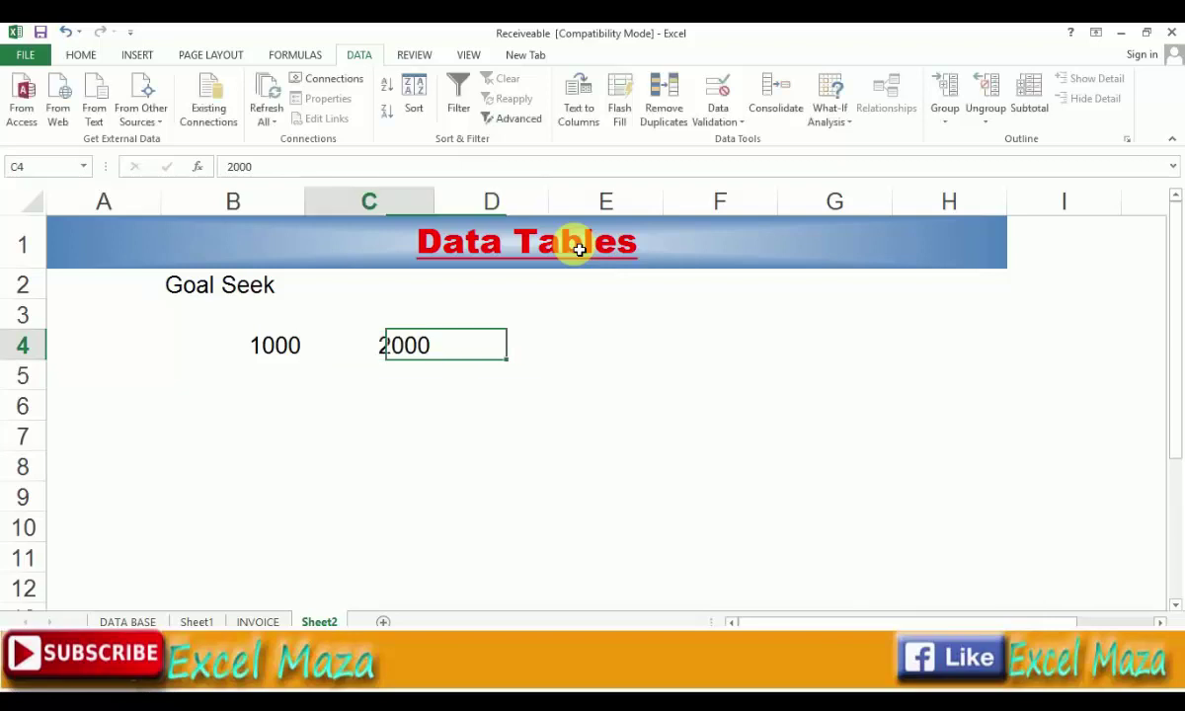
key("Down")
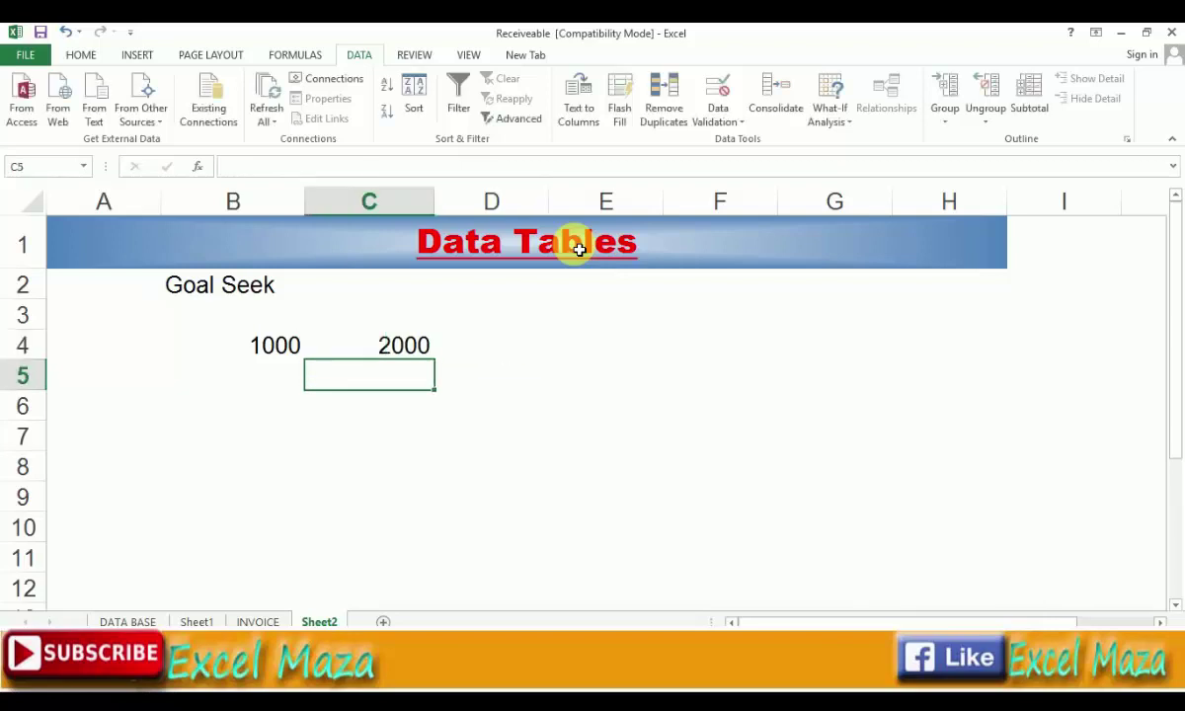
key("Down")
key("Up")
key("Up")
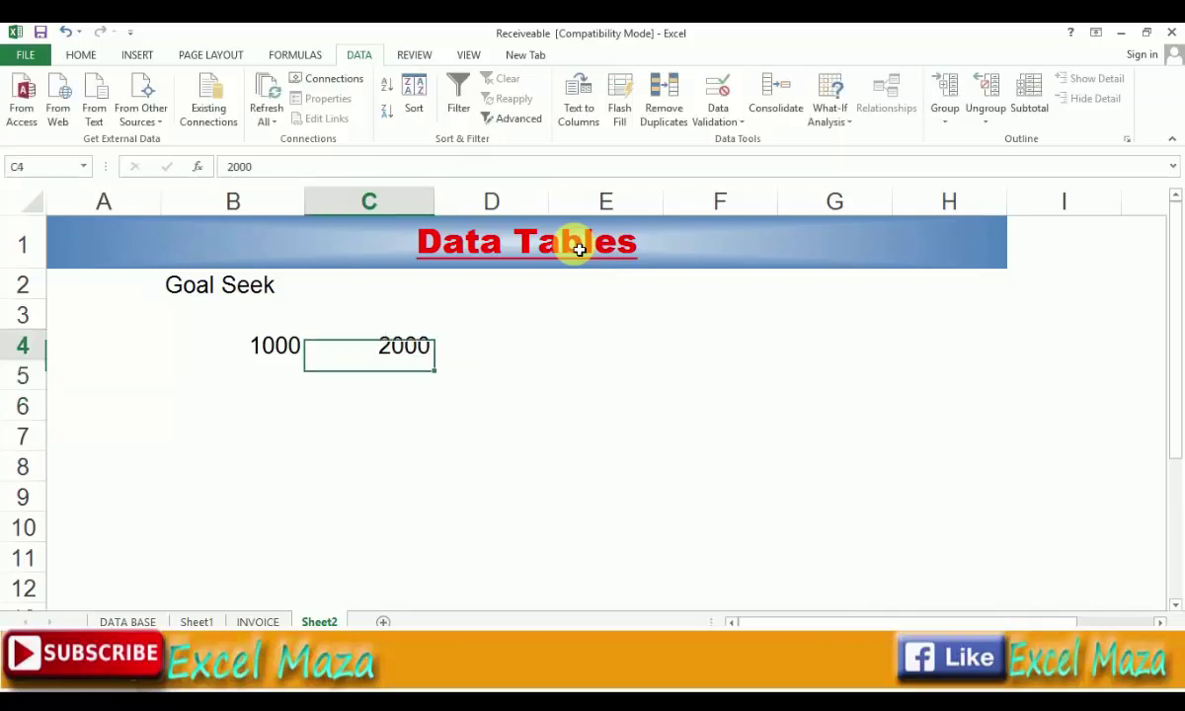
key("Left")
- Add the labels QTY in B5 and Rate in B6
key("Down")
type("QT")
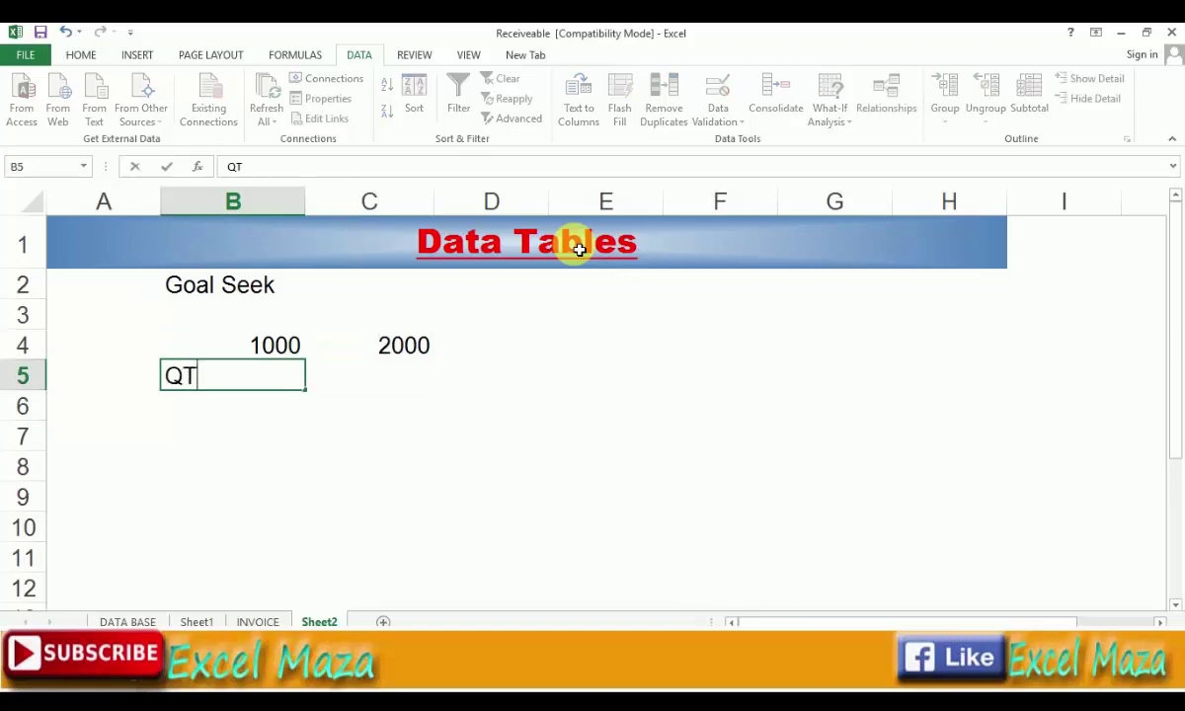
type("Y")
key("Down")
key("Right")
key("Left")
type("R")
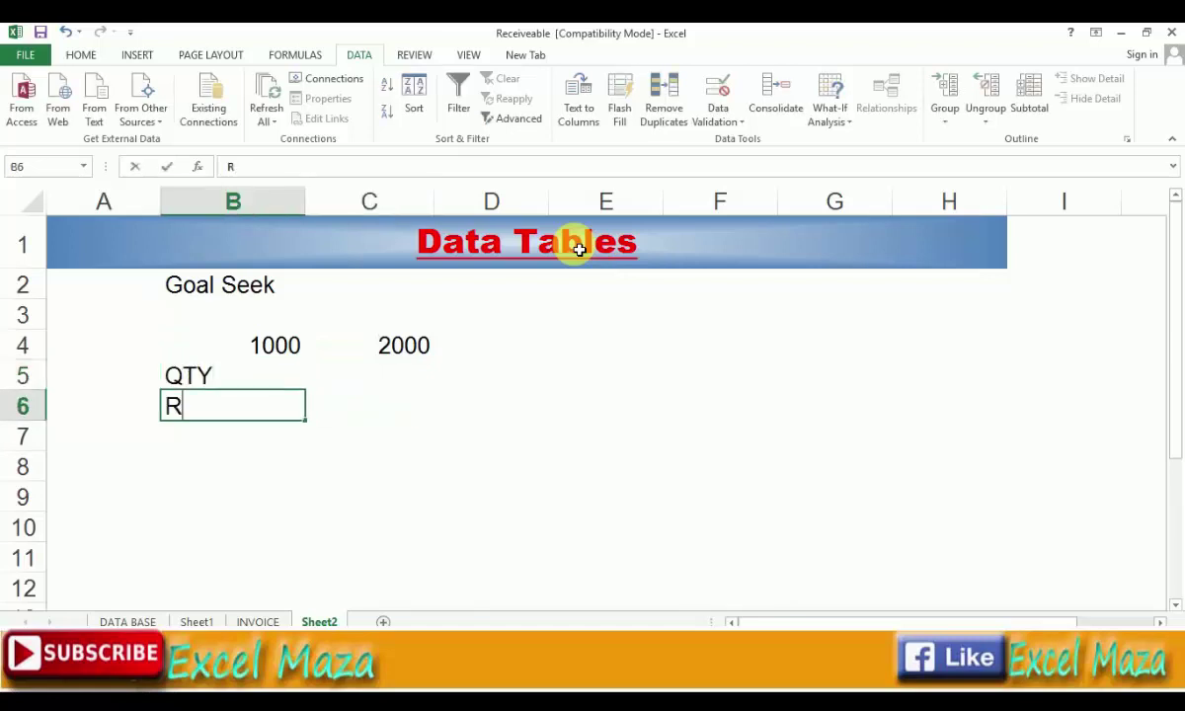
type("ate")
key("Right")
key("Up")
key("Left")
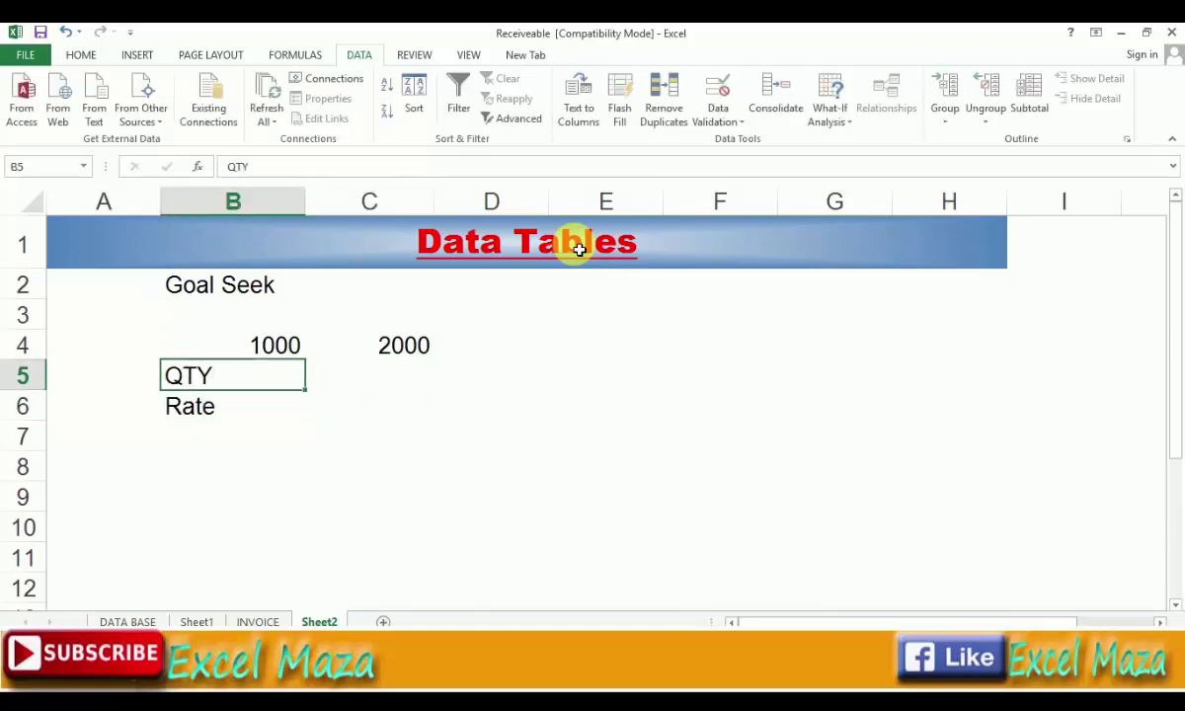
key("Right")
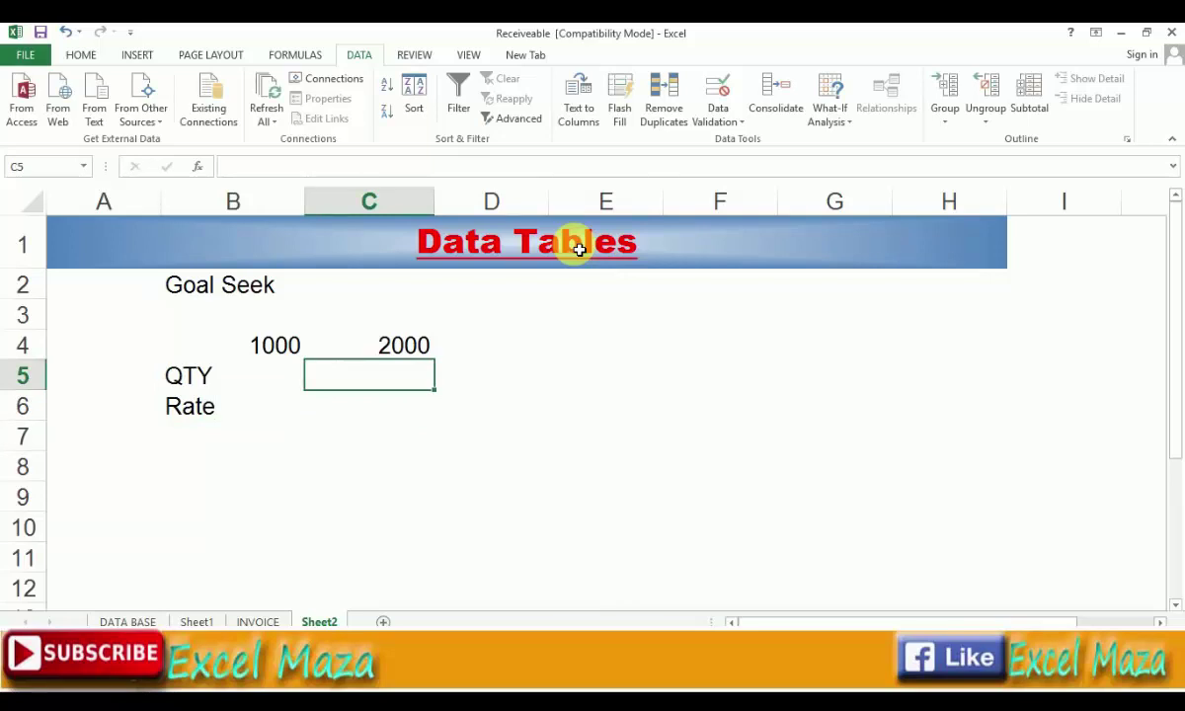
- Label B7 'Sale' and enter the formula =C5*C6 in C7
key("Down")
key("Down")
key("Left")
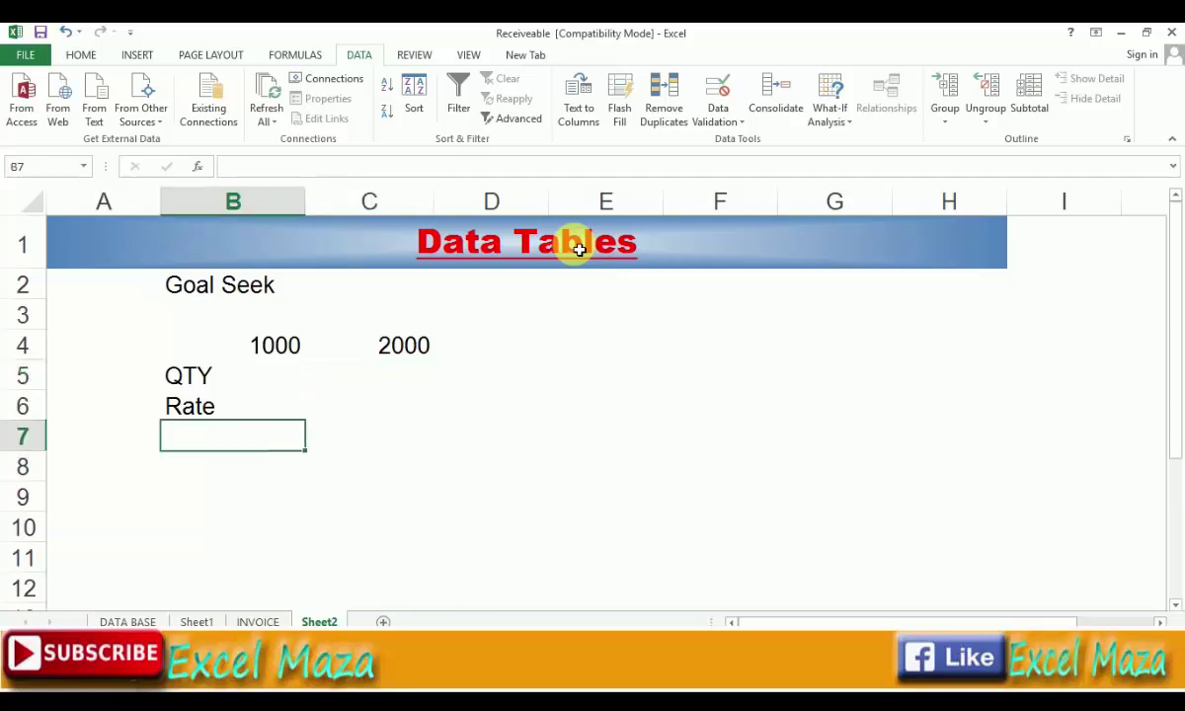
type("Sale")
key("Tab")
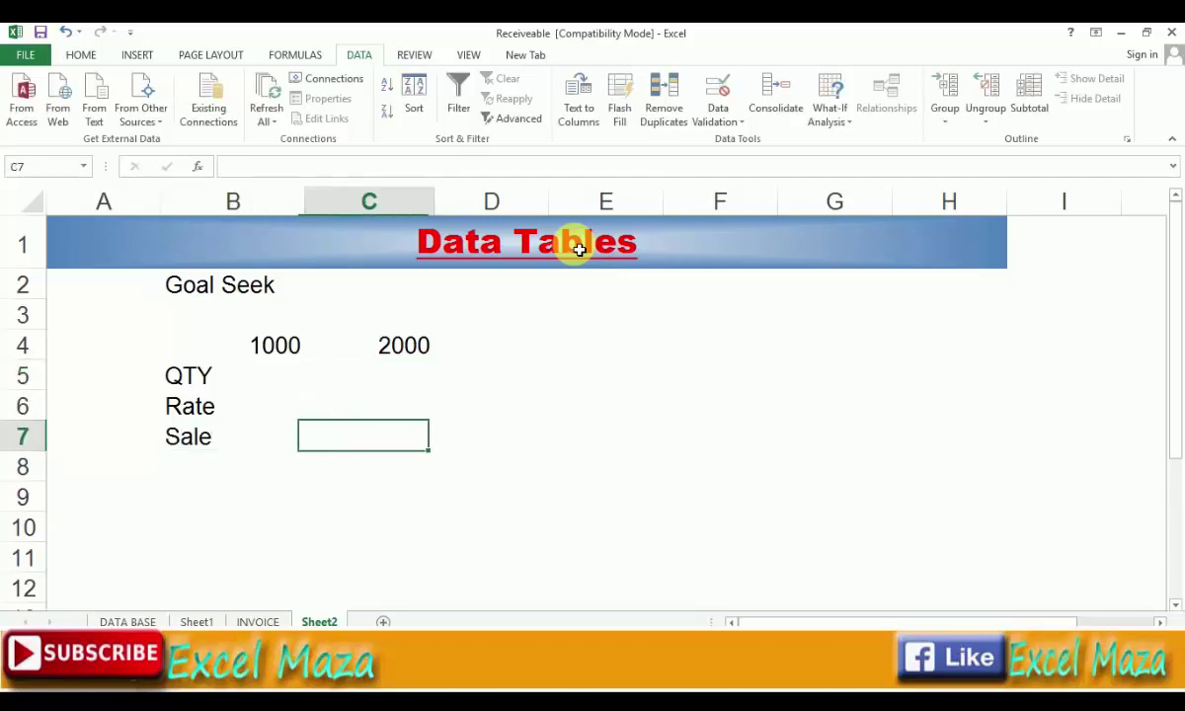
type("=")
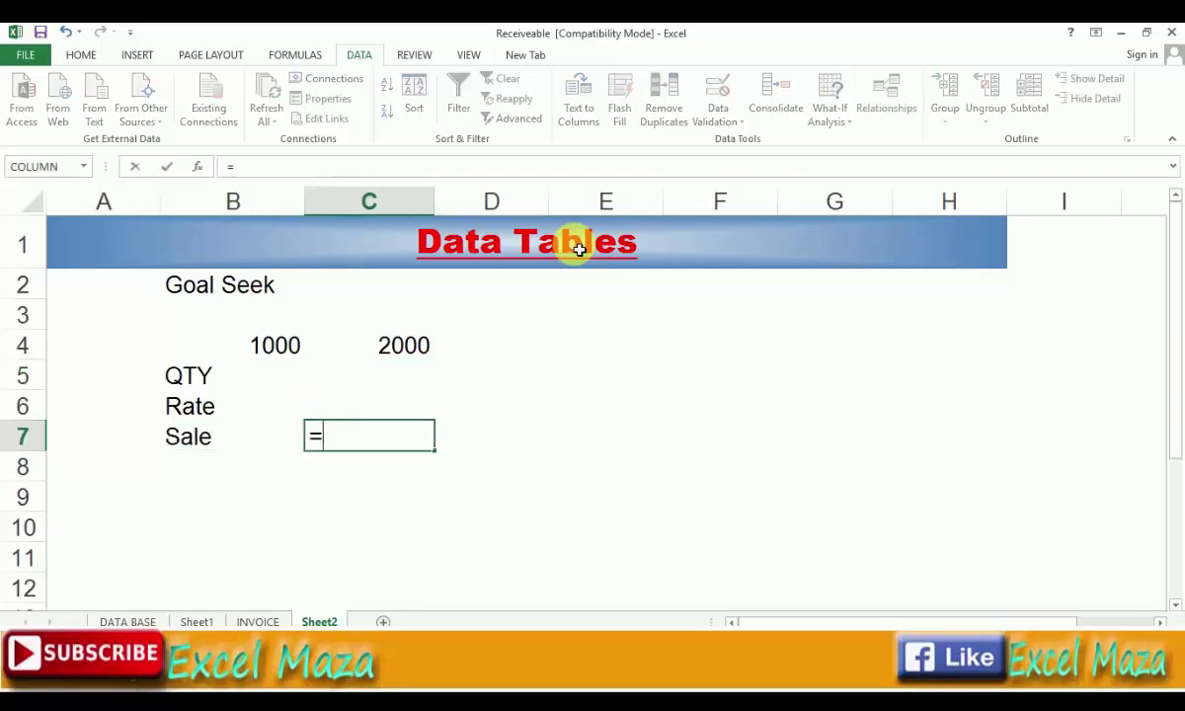
key("Up")
key("Up")
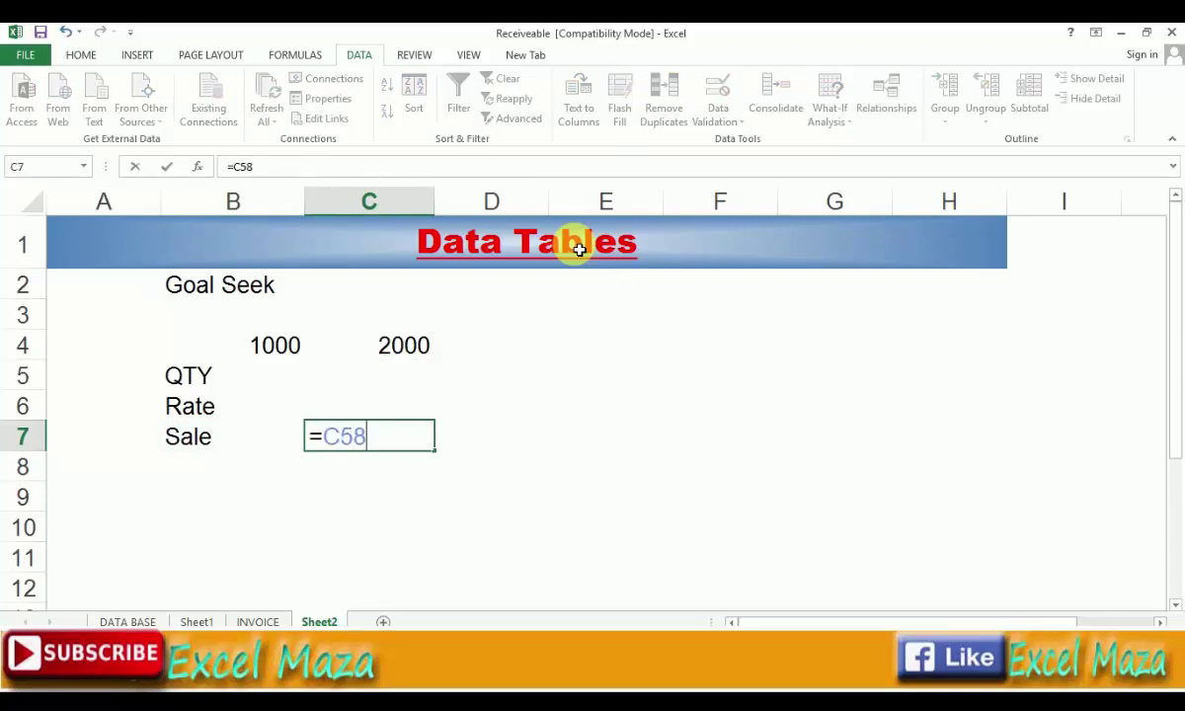
key("BackSpace")
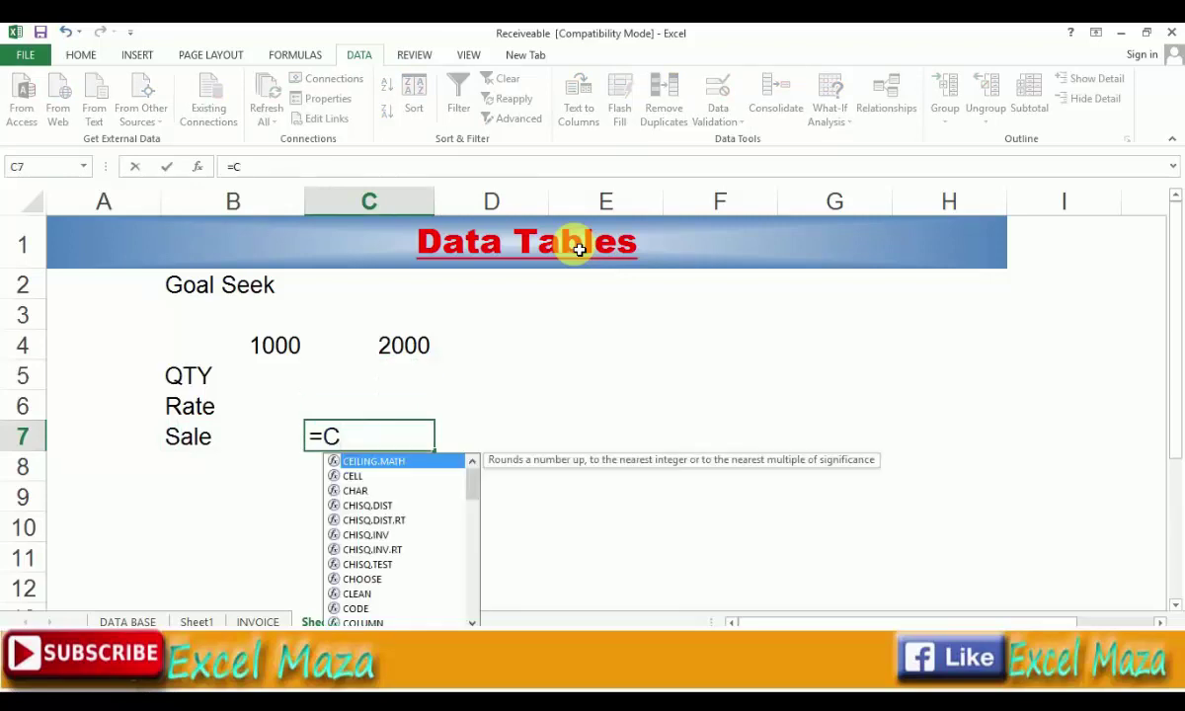
key("BackSpace")
key("Up")
key("Up")
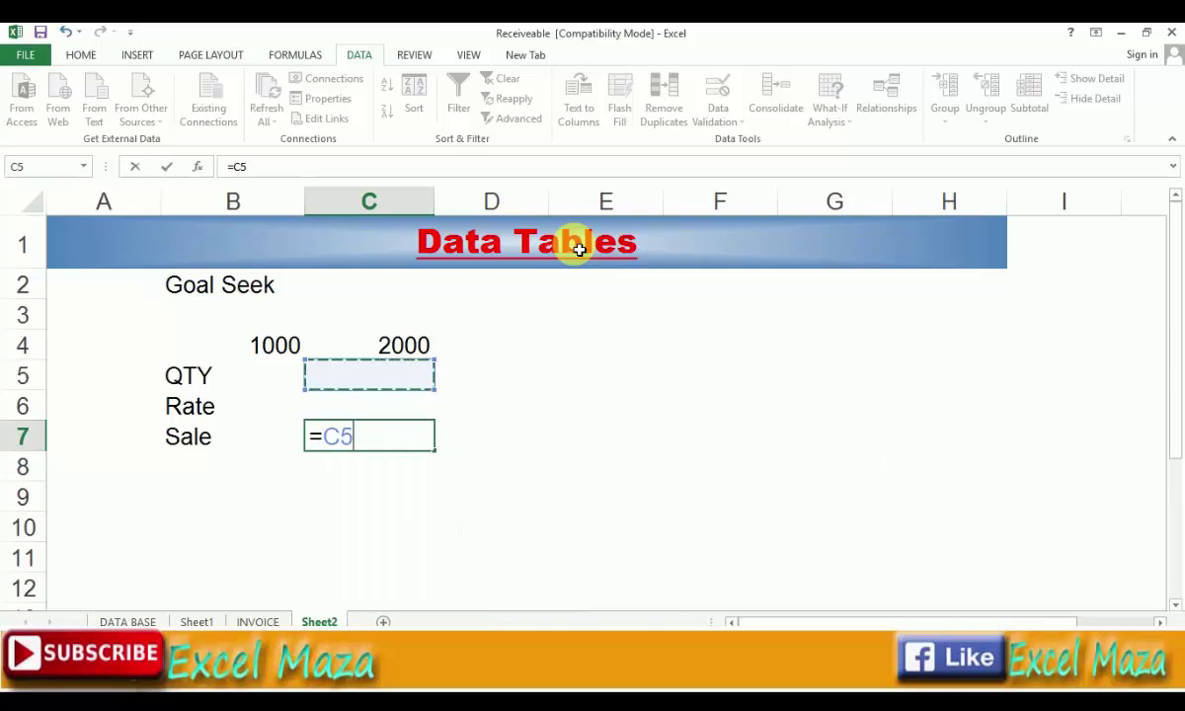
type("*")
key("Up")
key("Up")
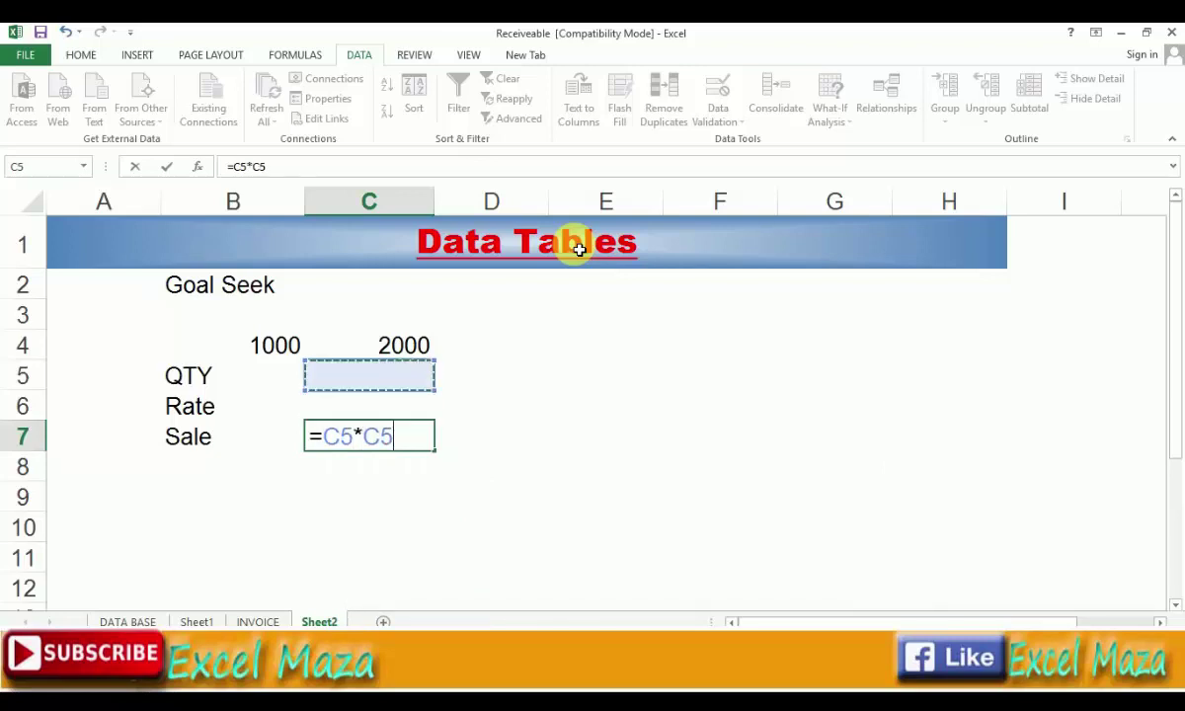
key("Down")
key("Return")
- Set QTY to 40 in C5 and Rate to 200 in C6, making Sale 8000
key("Up")
key("Up")
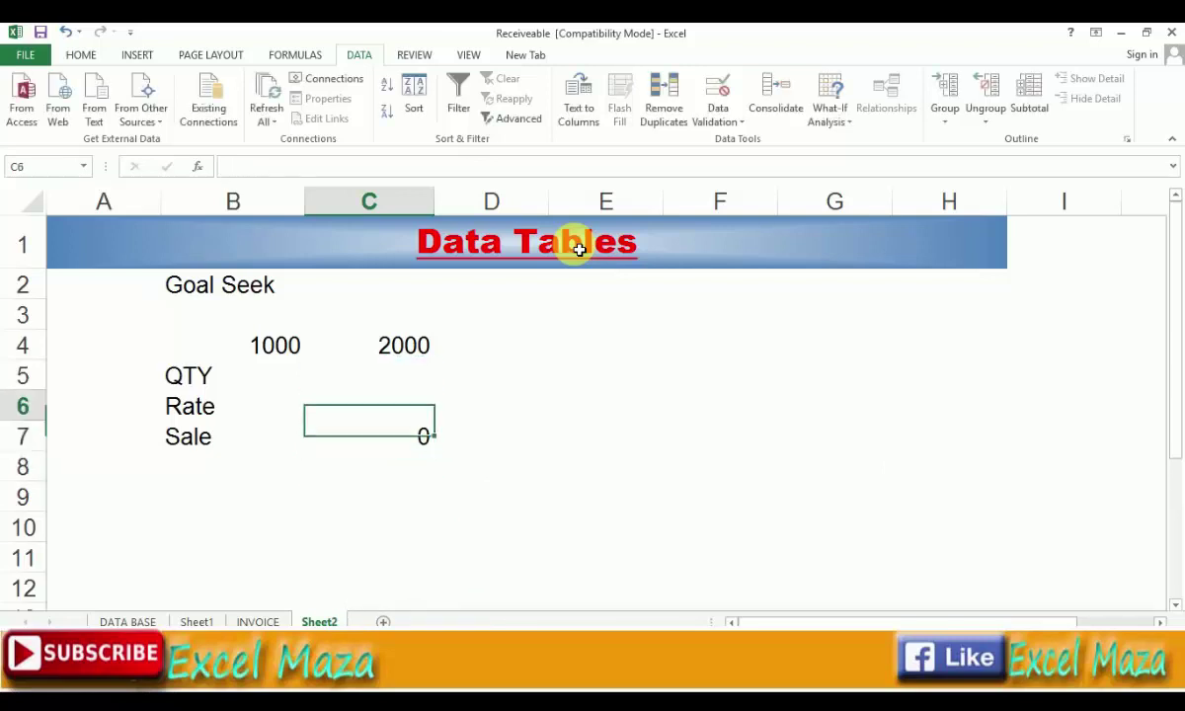
key("Up")
type("40")
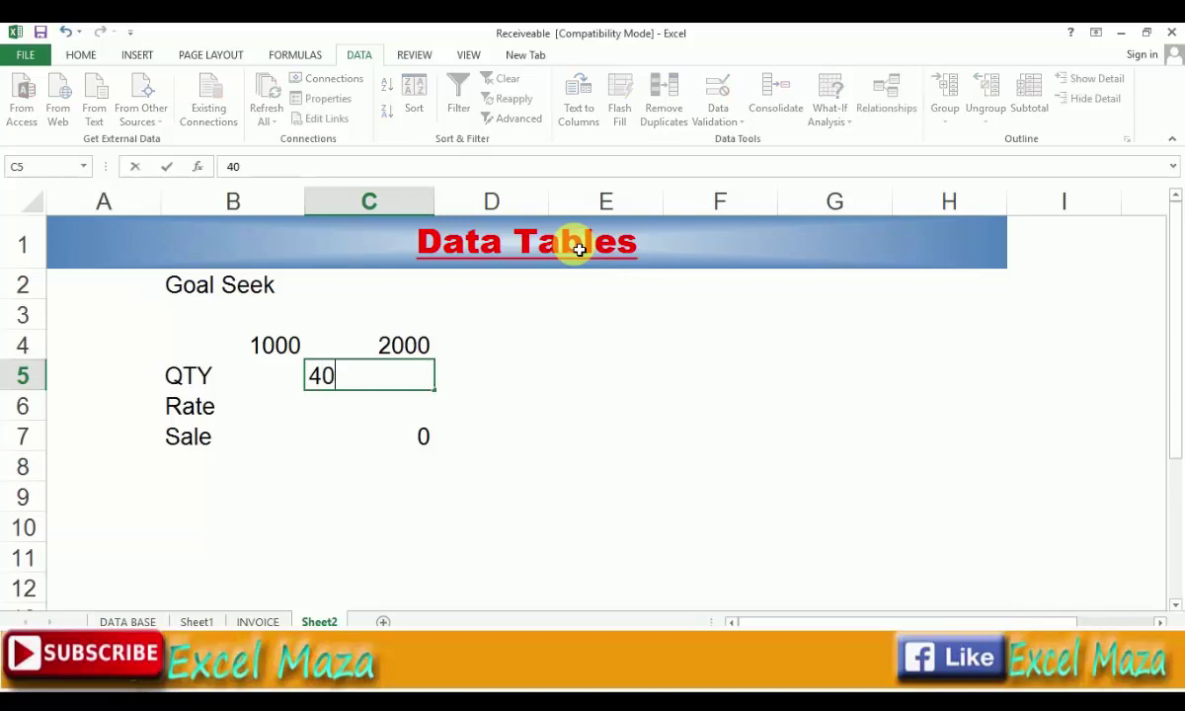
key("ctrl+Return")
key("Down")
type("2")
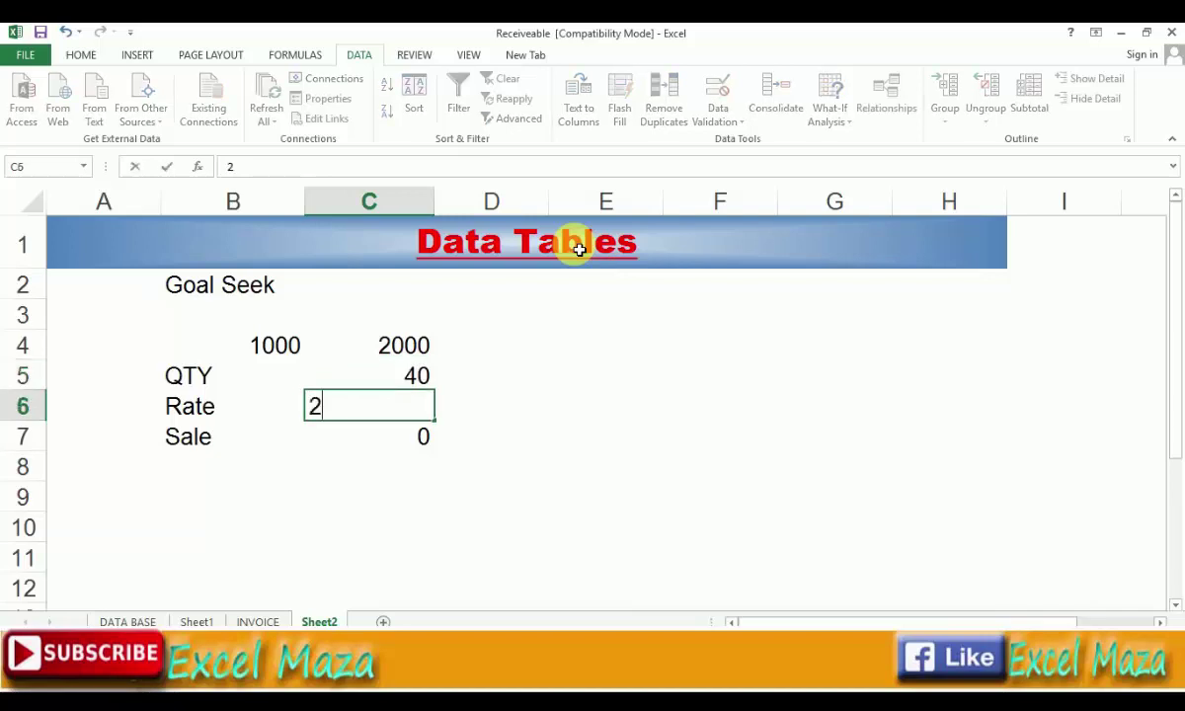
type("00")
key("ctrl+Return")
key("Down")
key("Up")
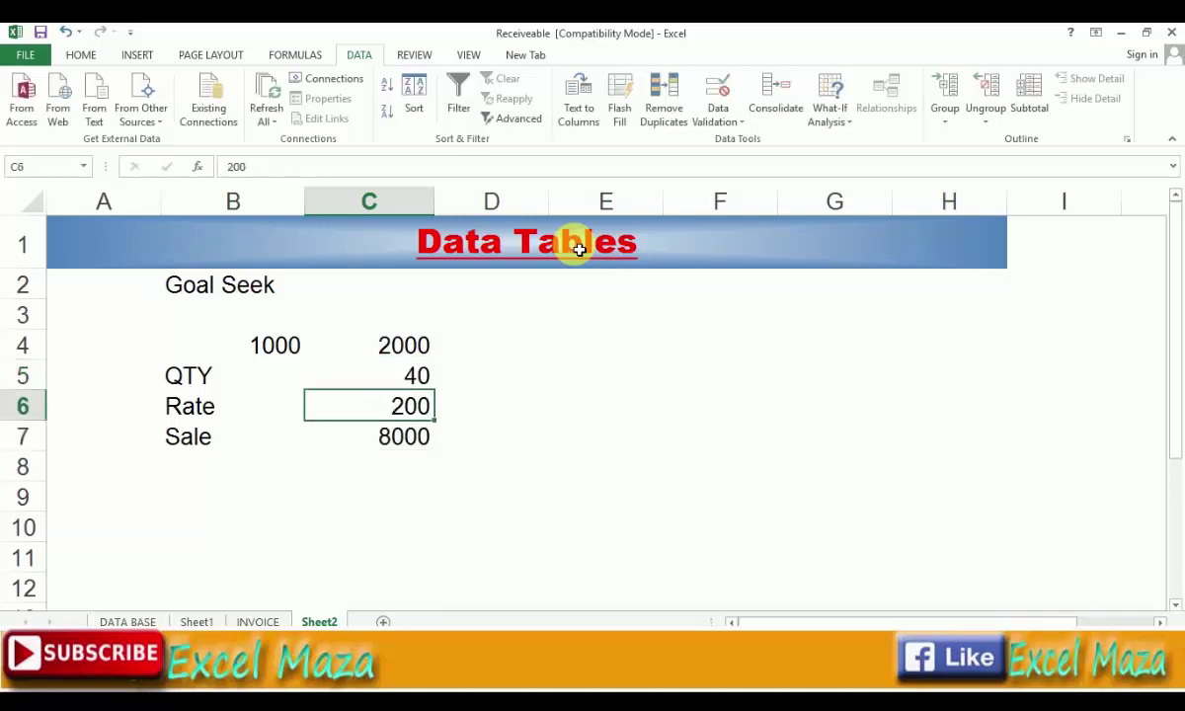
key("Up")
key("Up")
key("Down")
key("Down")
key("Down")
key("shift+Left")
key("shift+Left")
key("shift+Right")
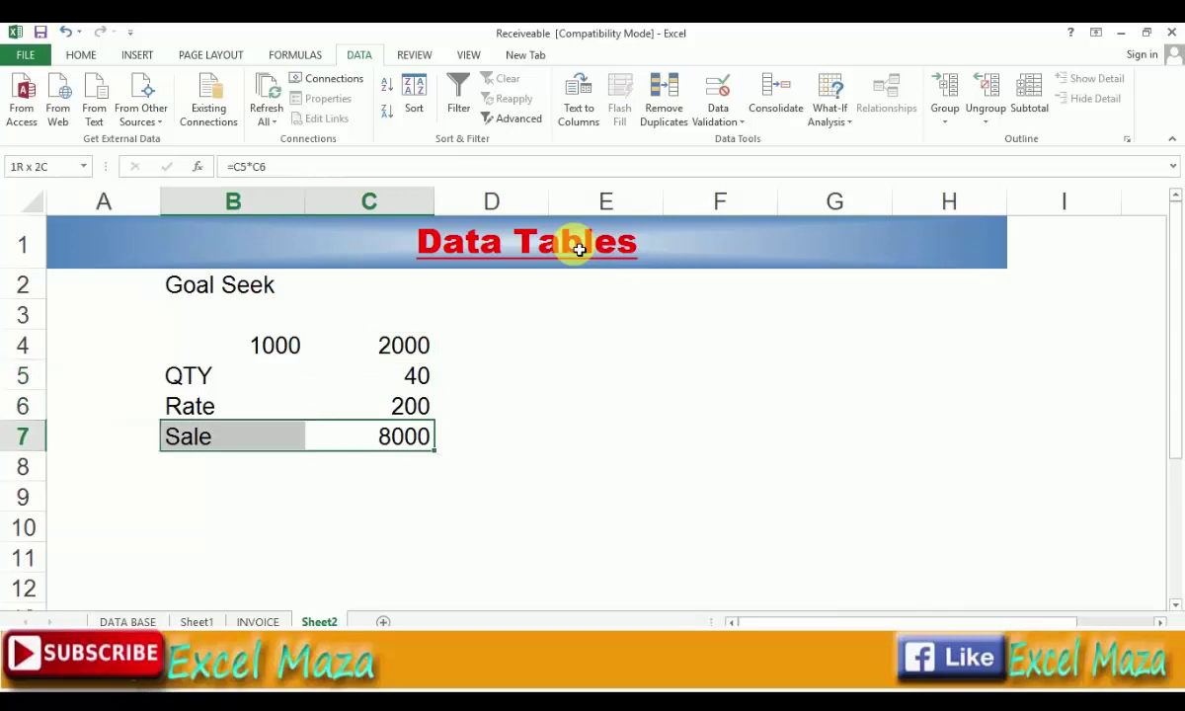
- Shade the Sale row B7:C7 with a teal fill
left_click(81, 54)
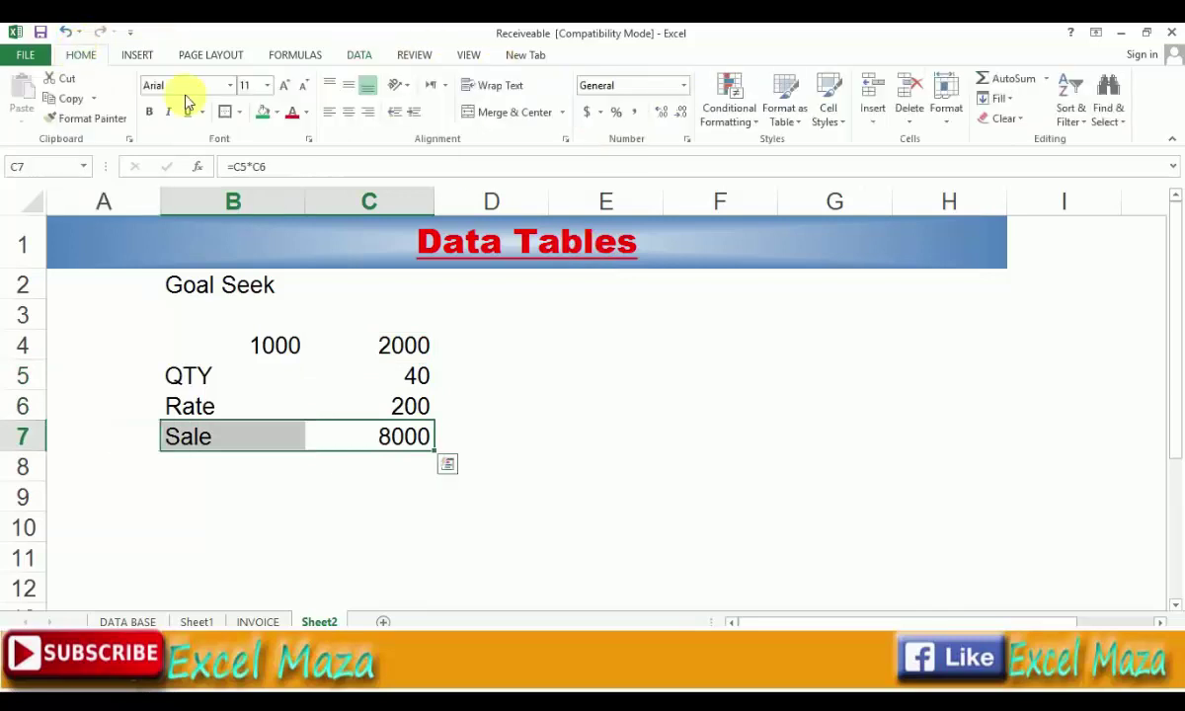
left_click(275, 112)
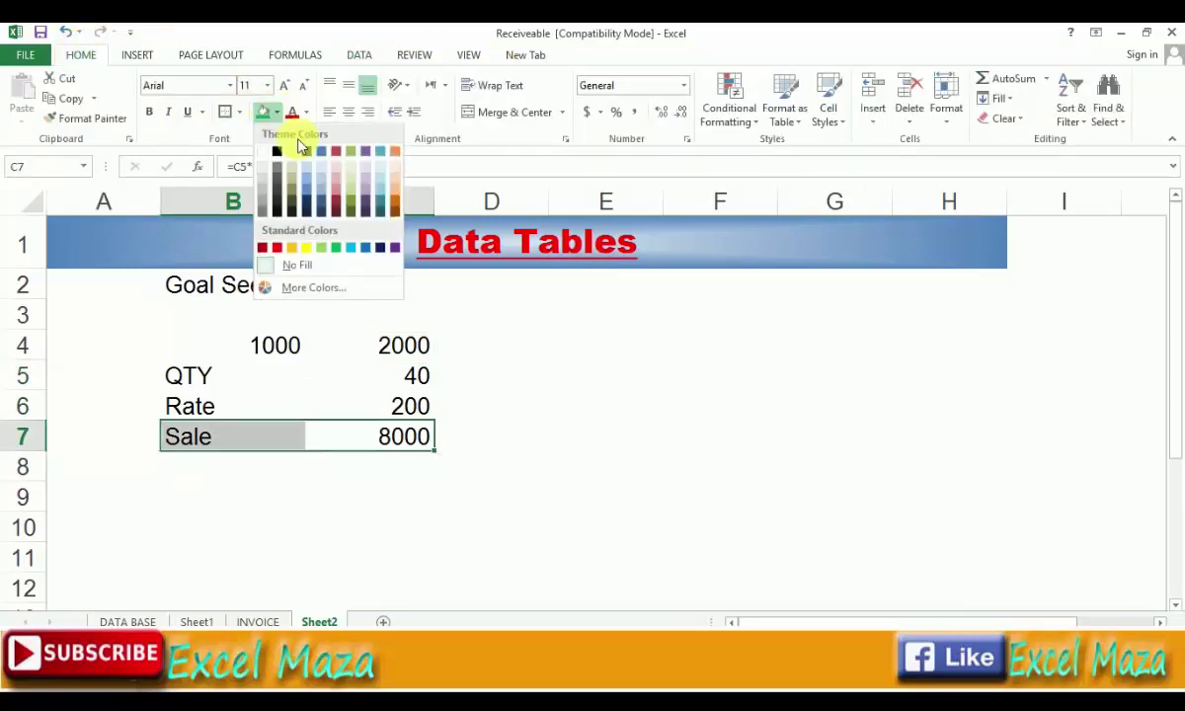
left_click(382, 194)
- Clear the 1000 and 2000 values from B4:C4
key("Up")
key("Up")
key("Up")
key("Up")
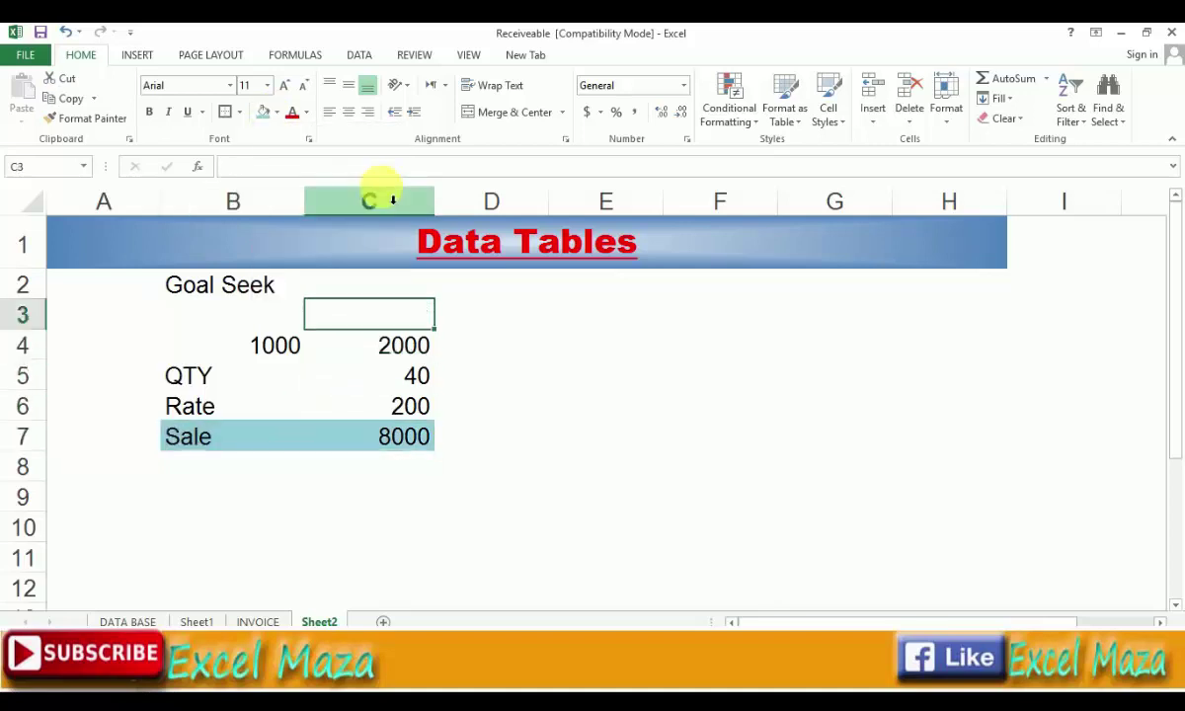
key("Down")
key("Left")
key("shift+Right")
key("Delete")
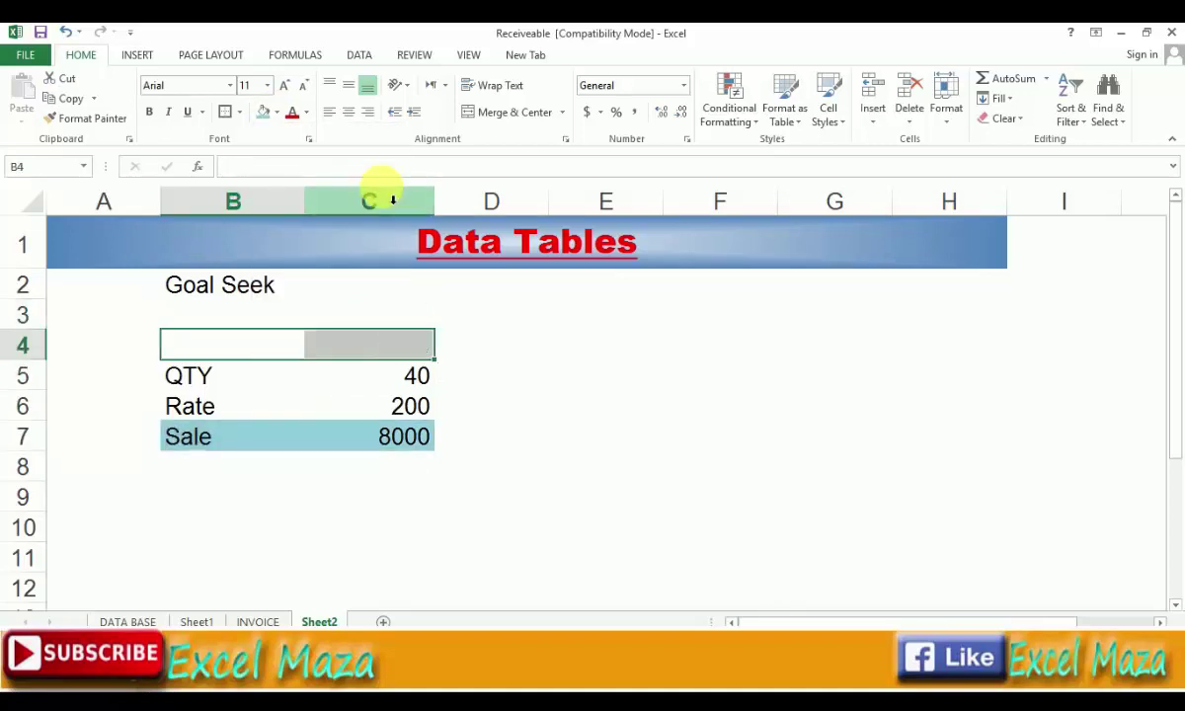
- Enter the target value 10000 in E7
key("Down")
key("Down")
key("Down")
key("Right")
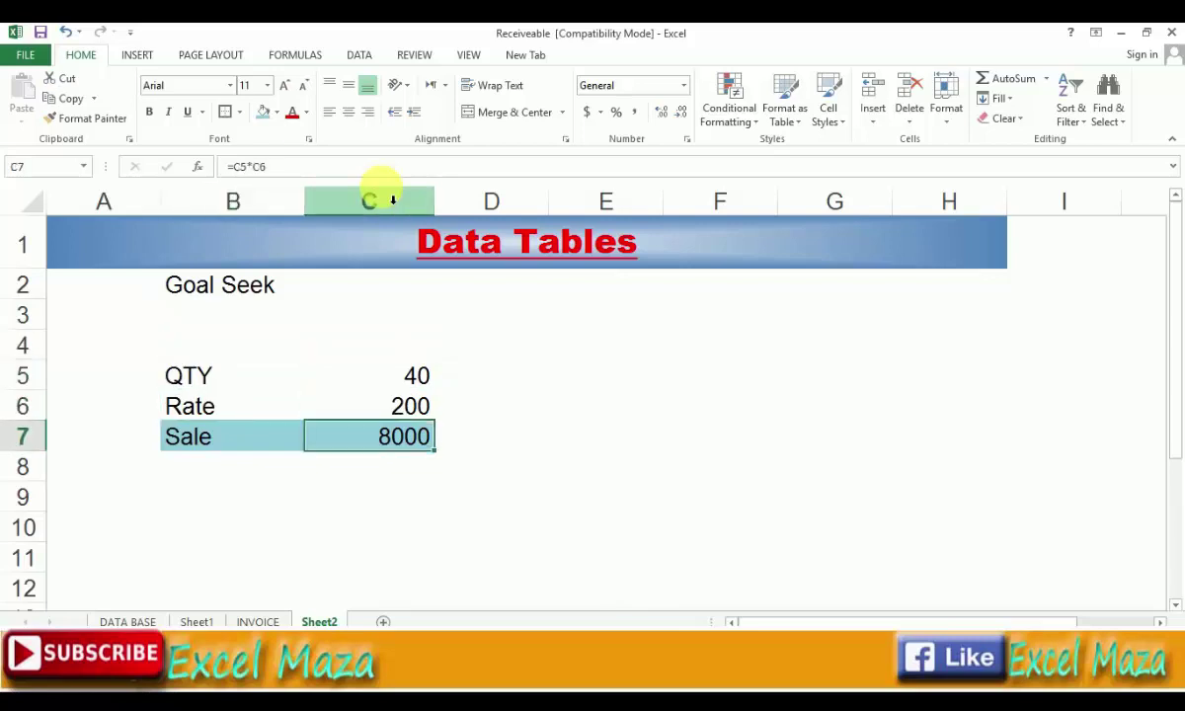
key("Right")
key("Right")
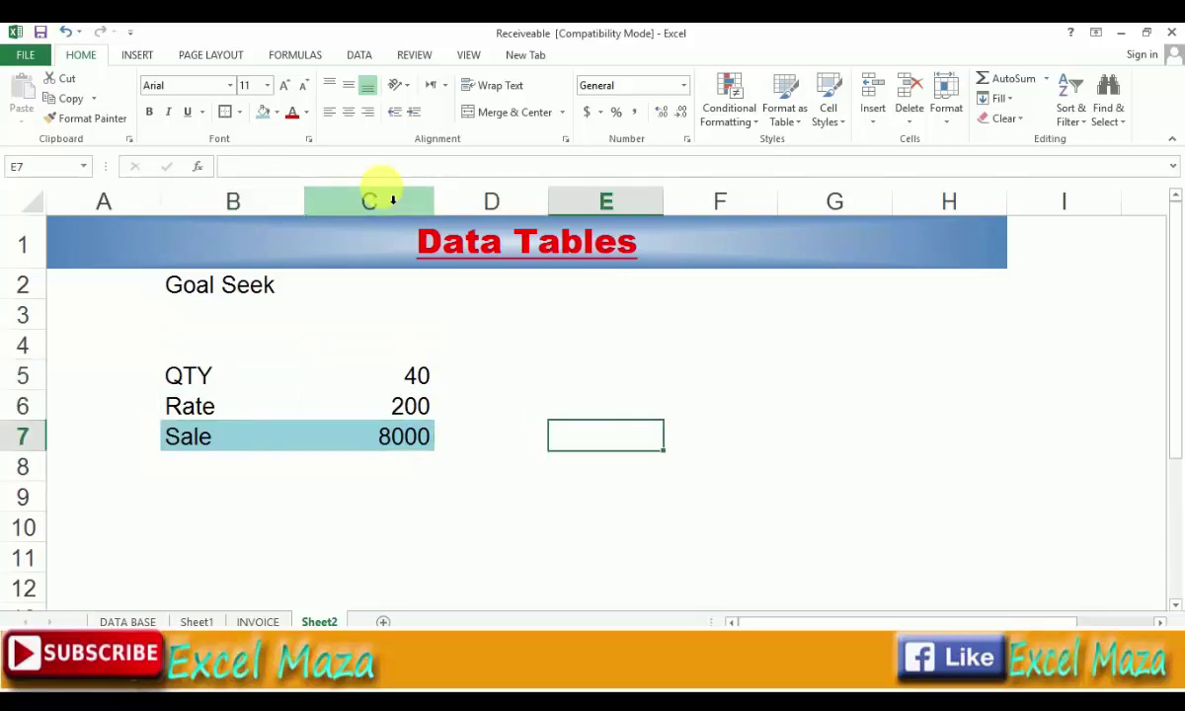
type("10000")
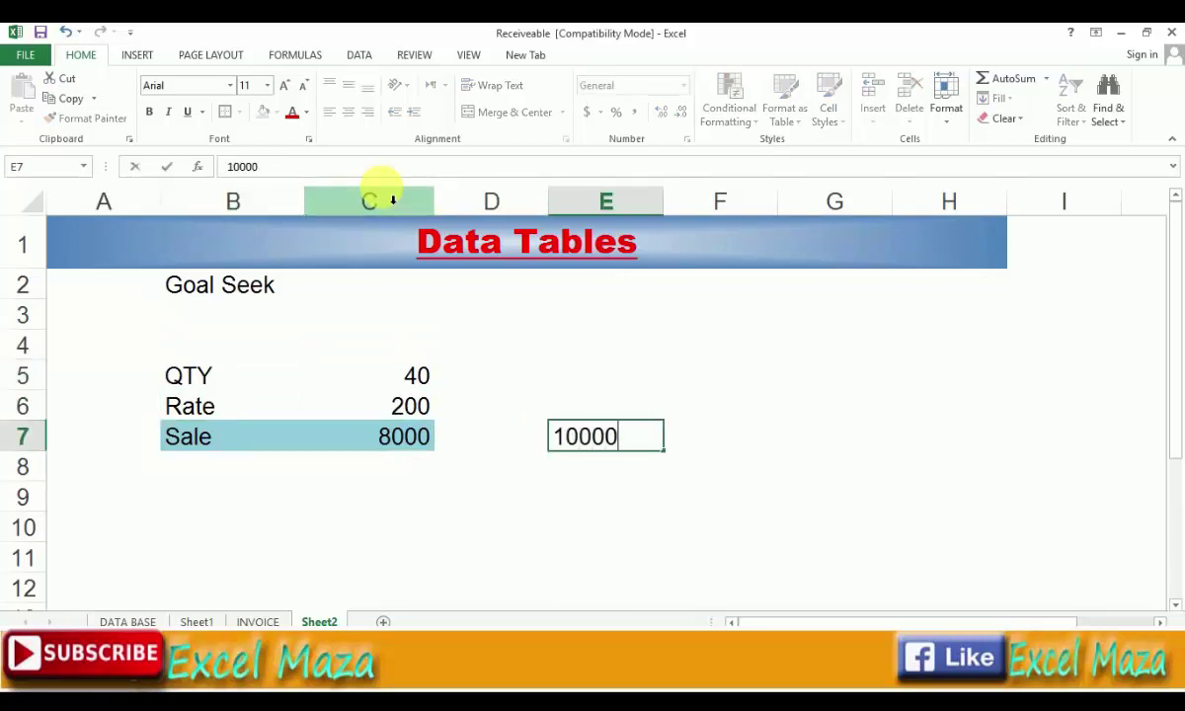
key("Right")
key("Left")
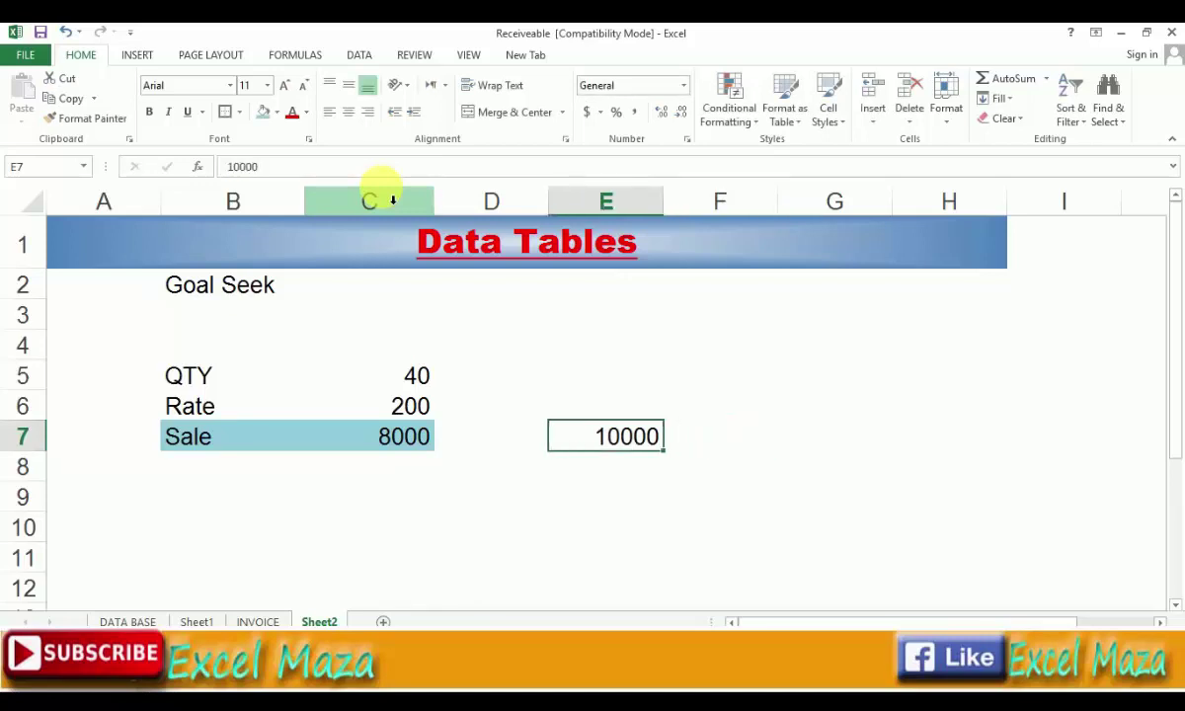
key("Left")
key("Up")
key("Up")
key("Left")
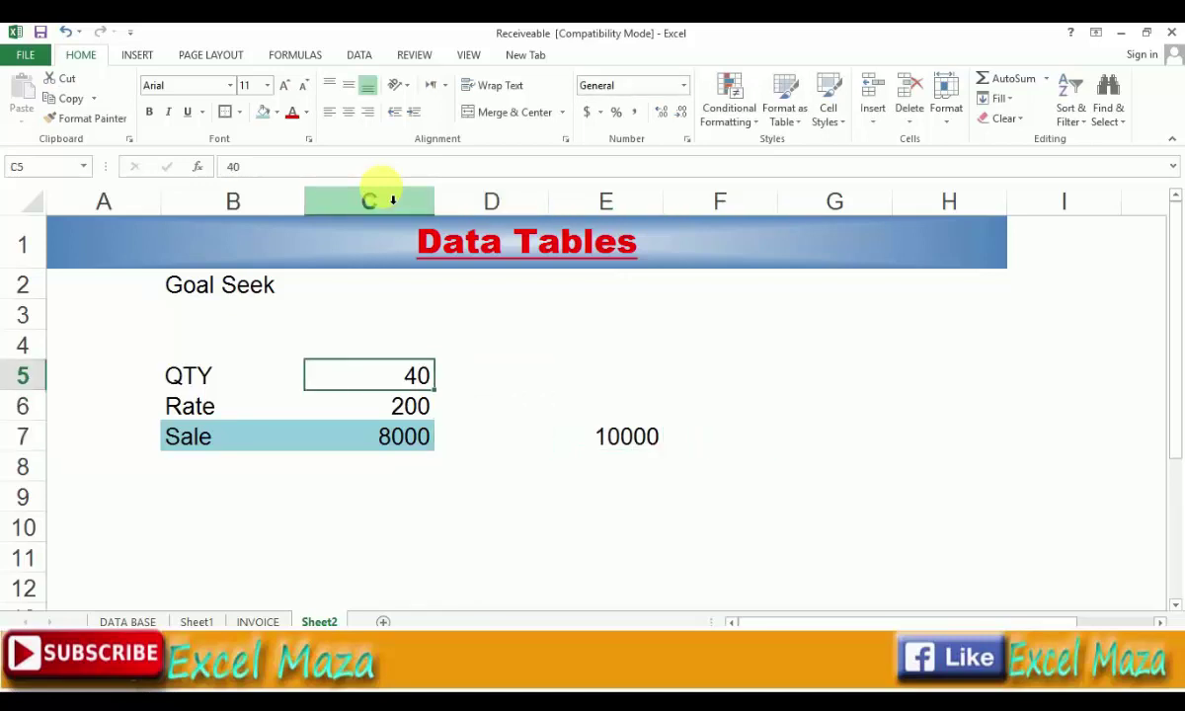
key("Down")
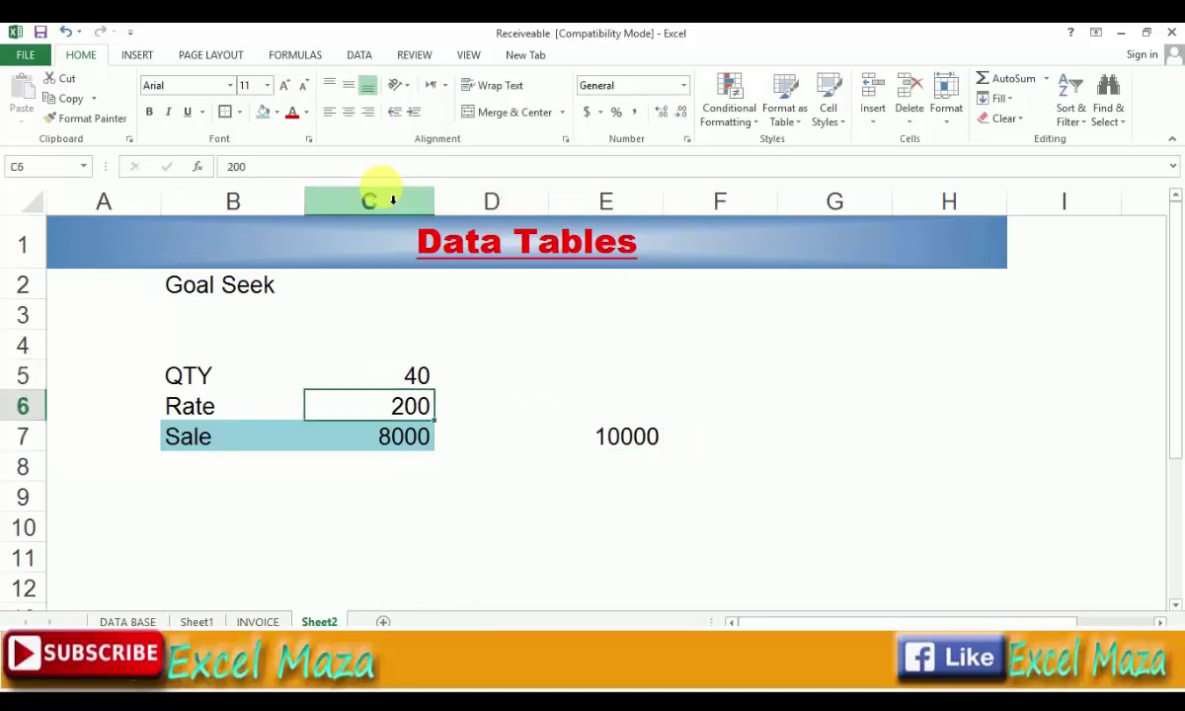
key("Down")
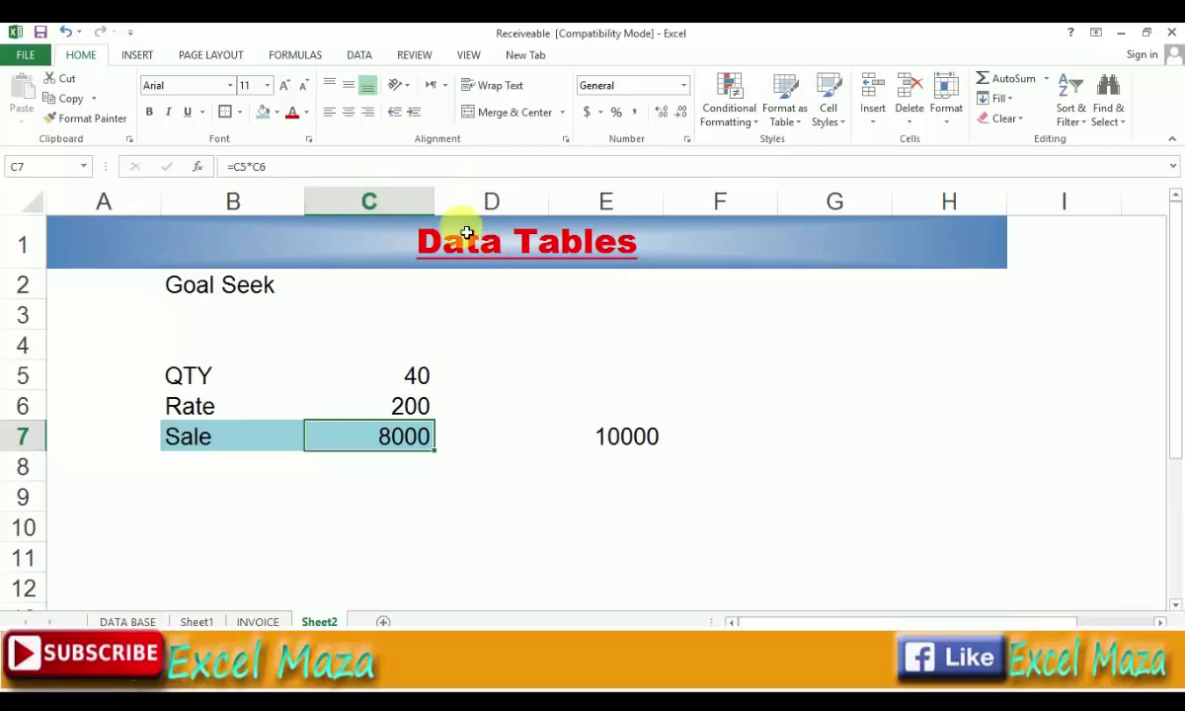
left_click(357, 55)
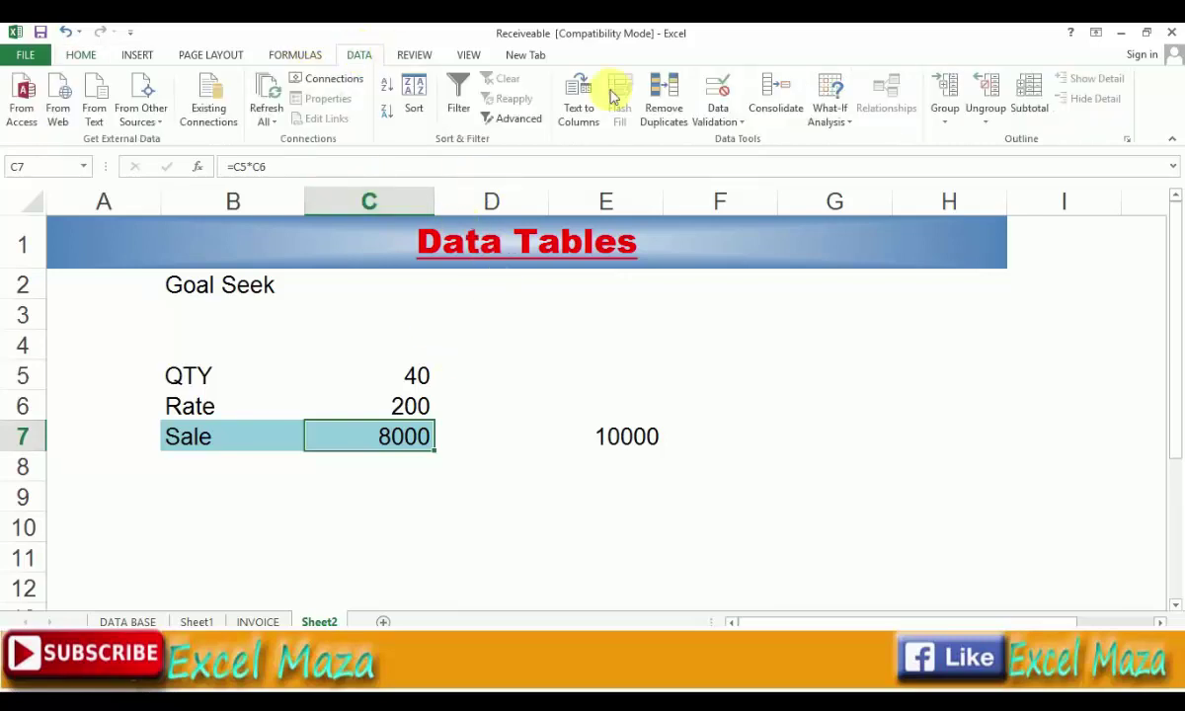
left_click(851, 124)
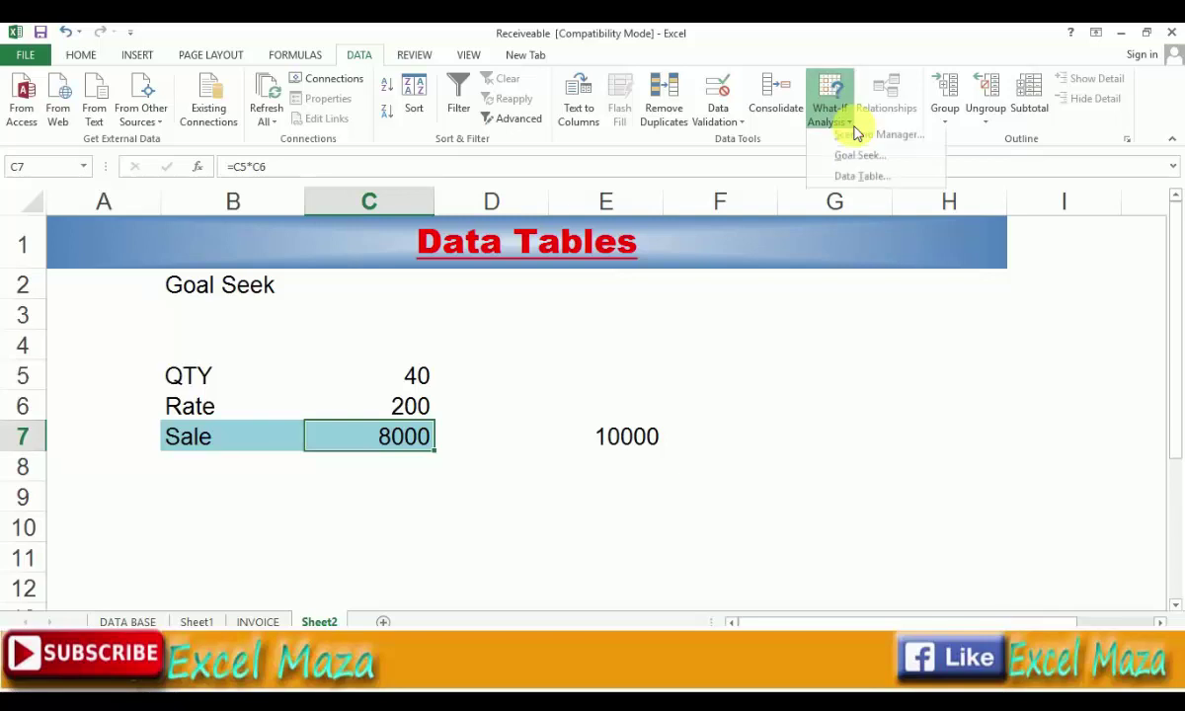
left_click(857, 164)
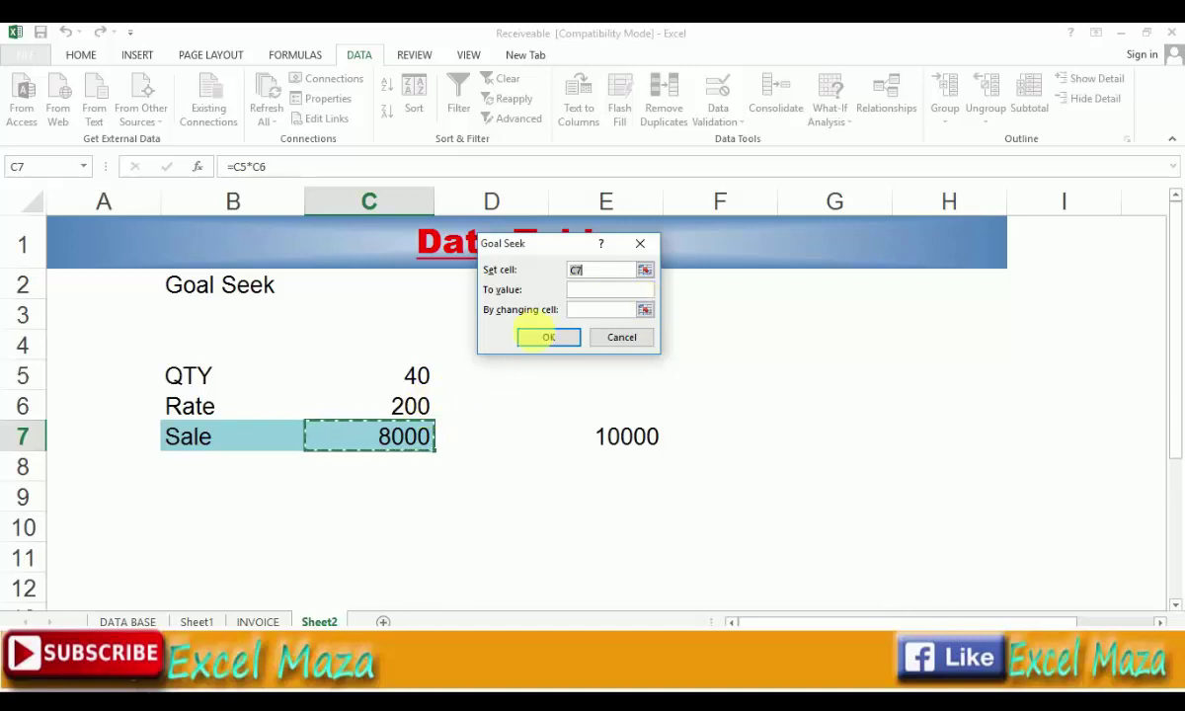
left_click(599, 291)
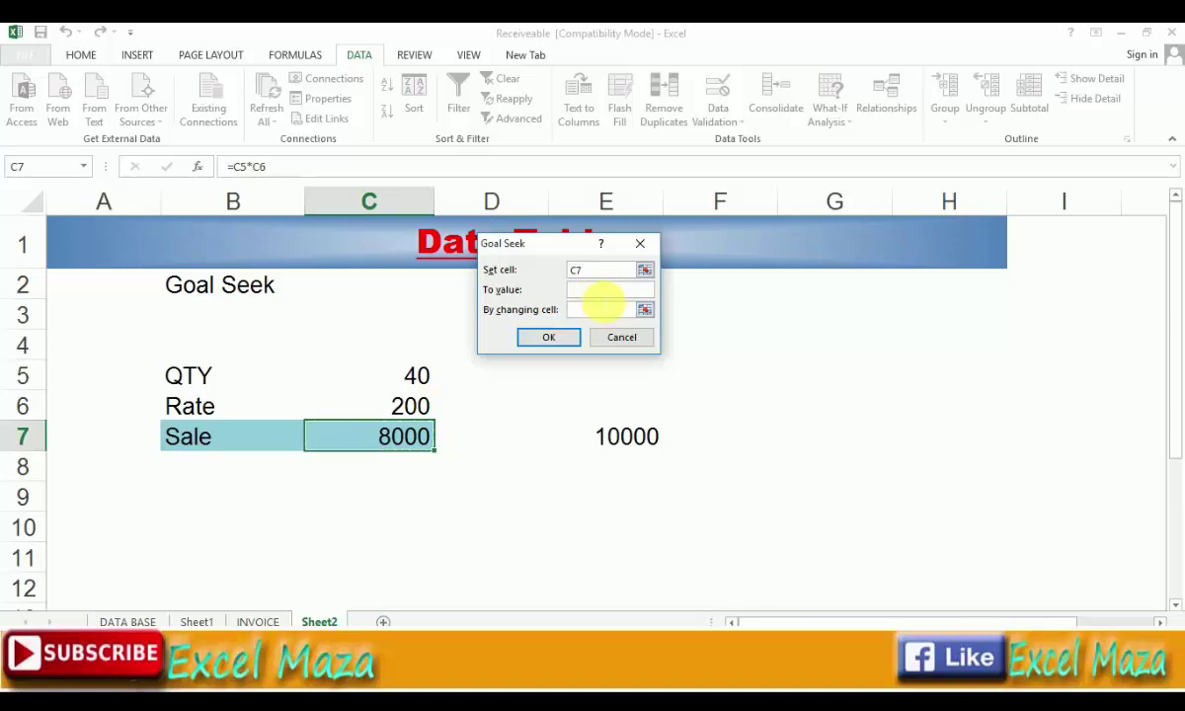
type("1")
type("0000")
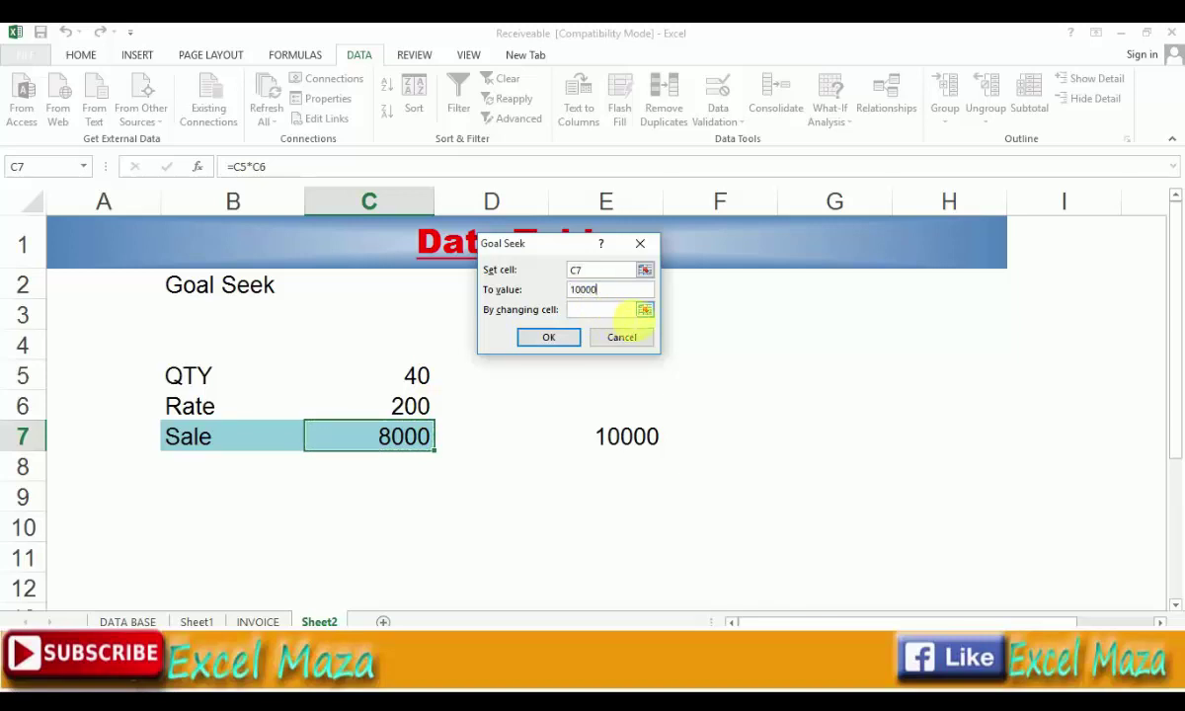
left_click(644, 311)
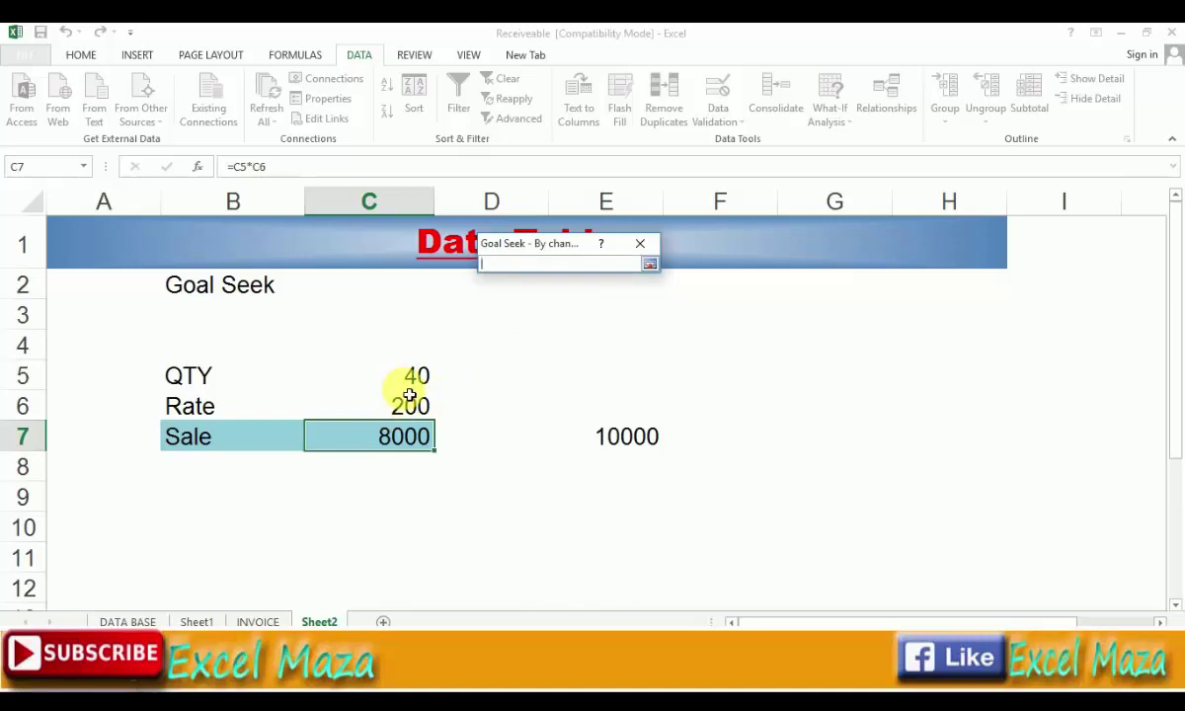
left_click(412, 383)
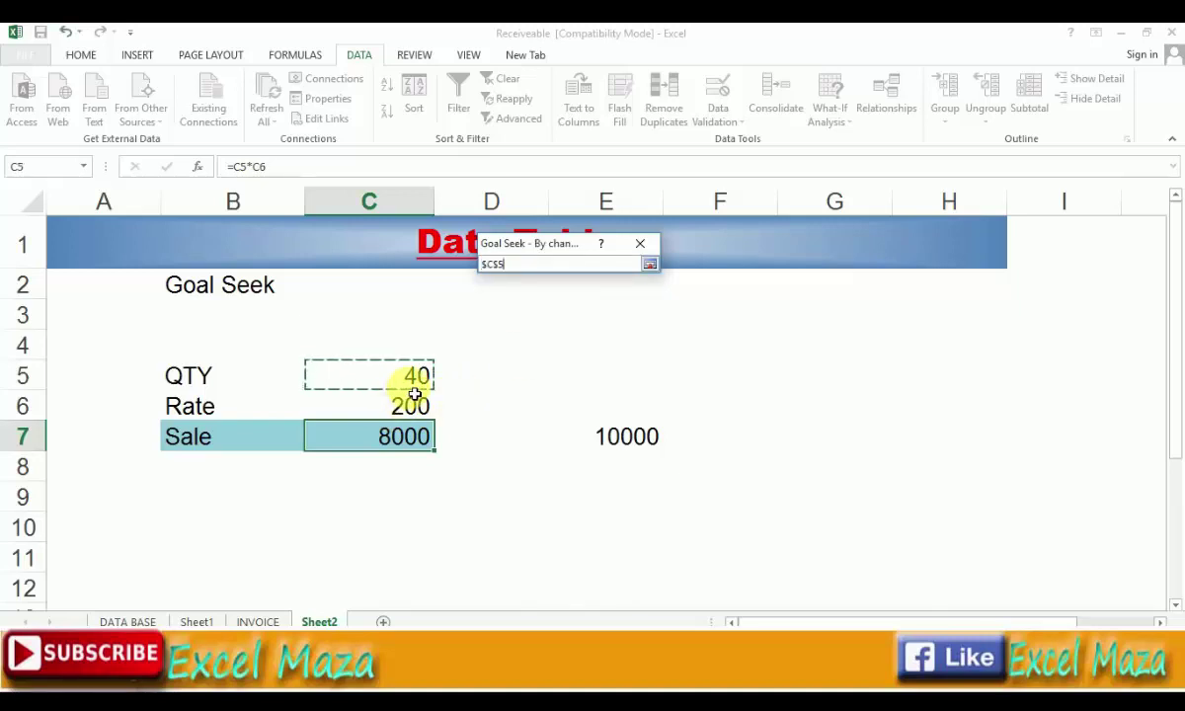
key("Return")
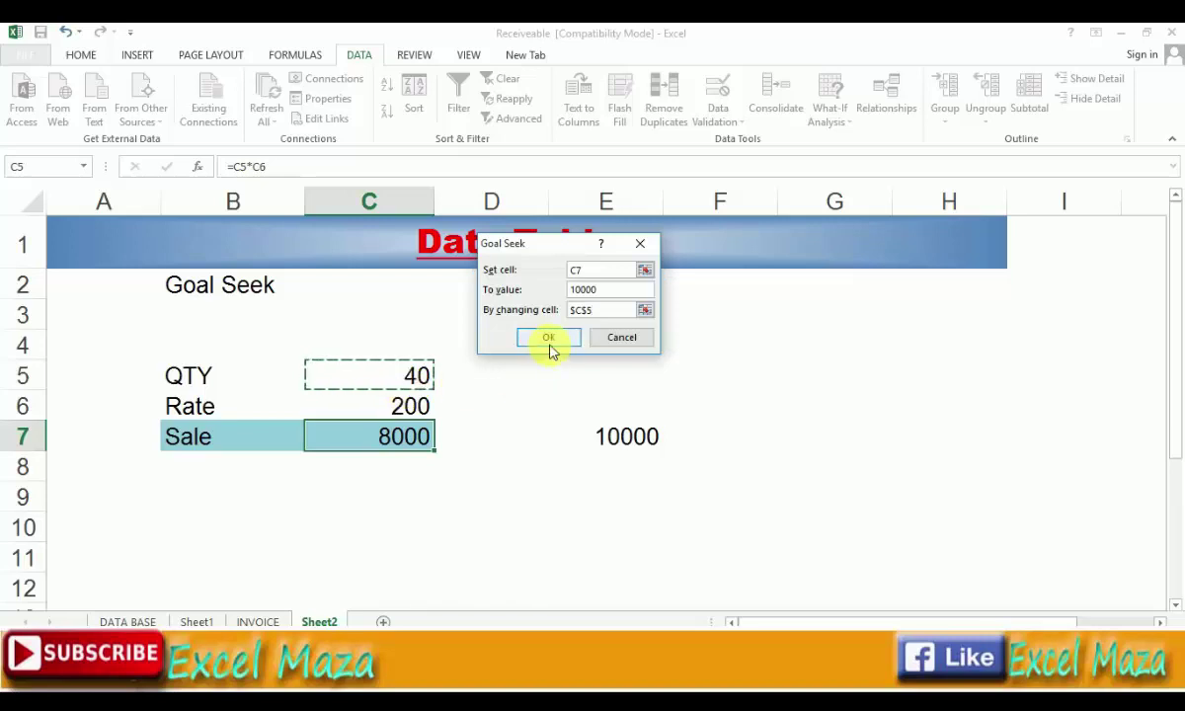
left_click(549, 338)
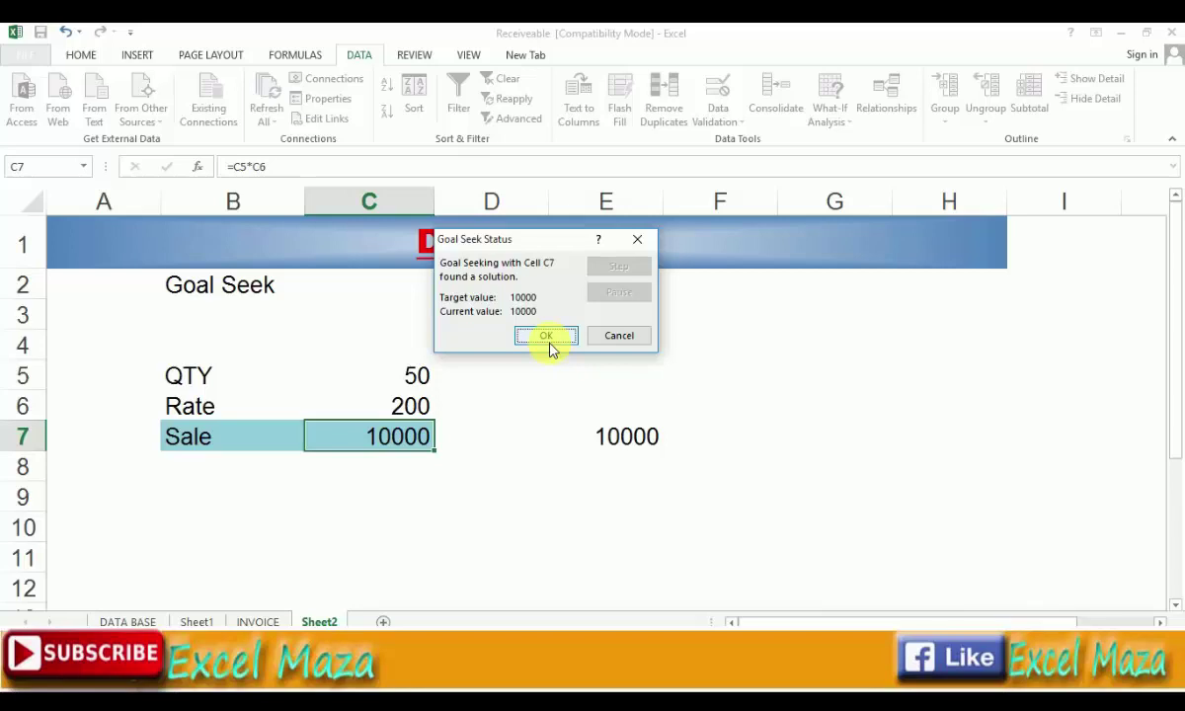
key("Escape")
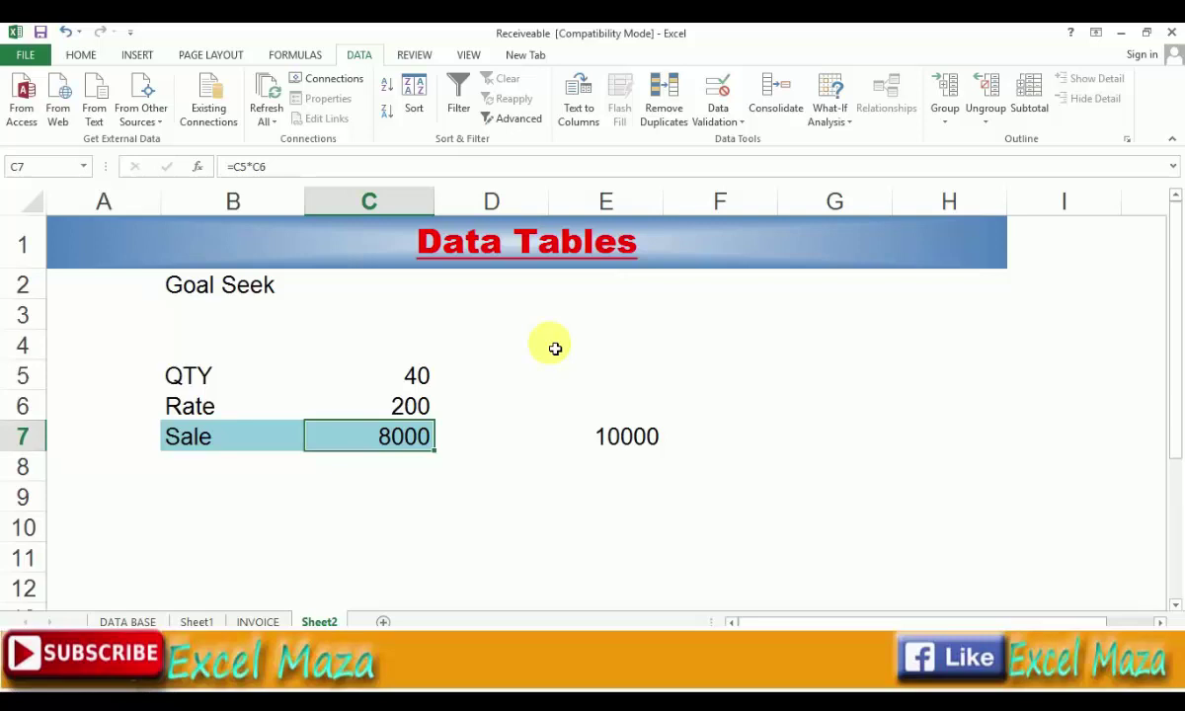
left_click(834, 116)
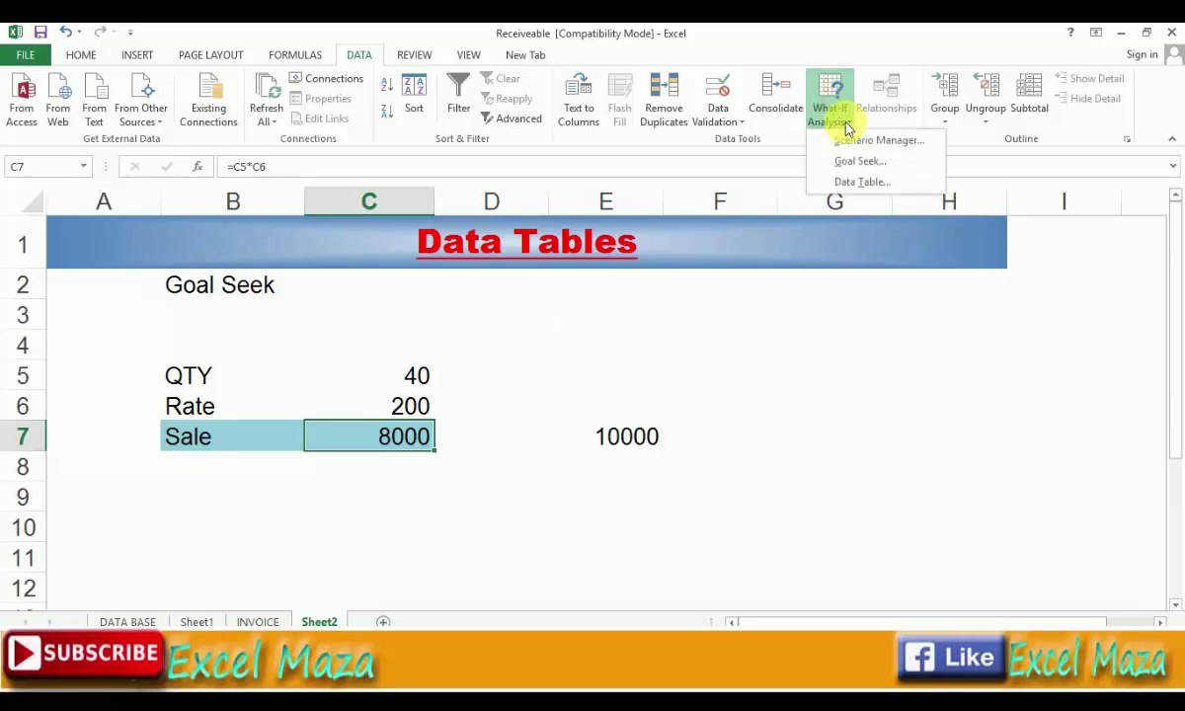
left_click(844, 183)
key("Escape")
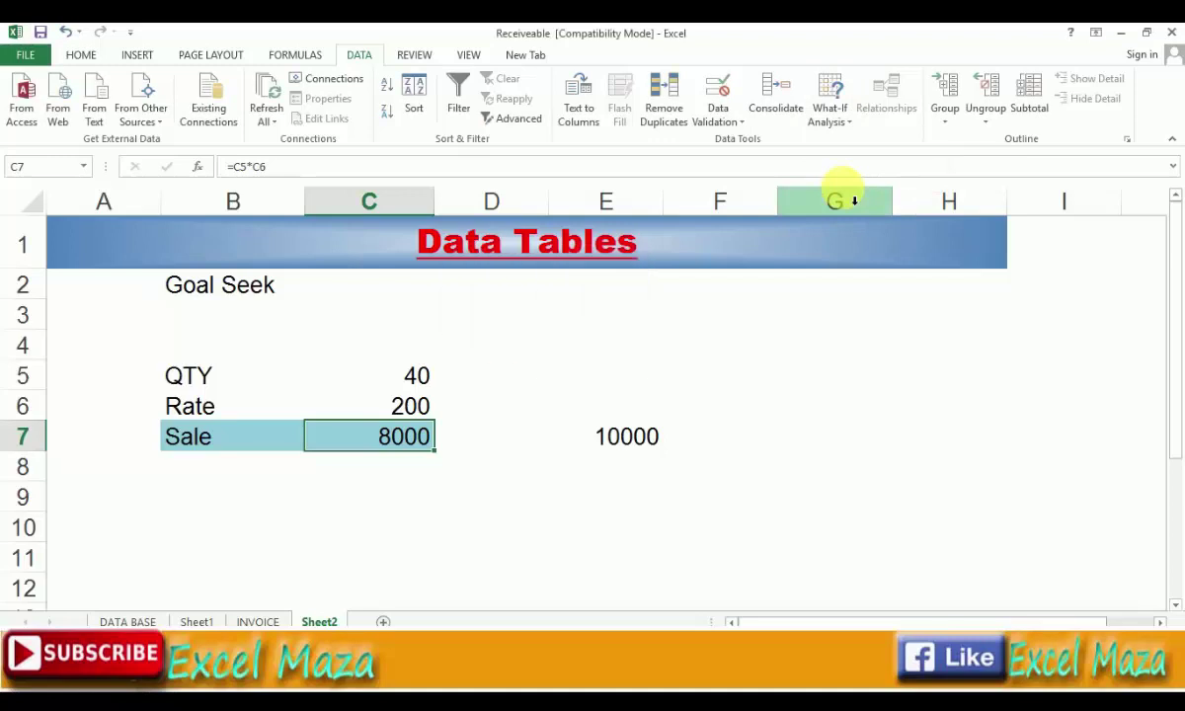
left_click(834, 115)
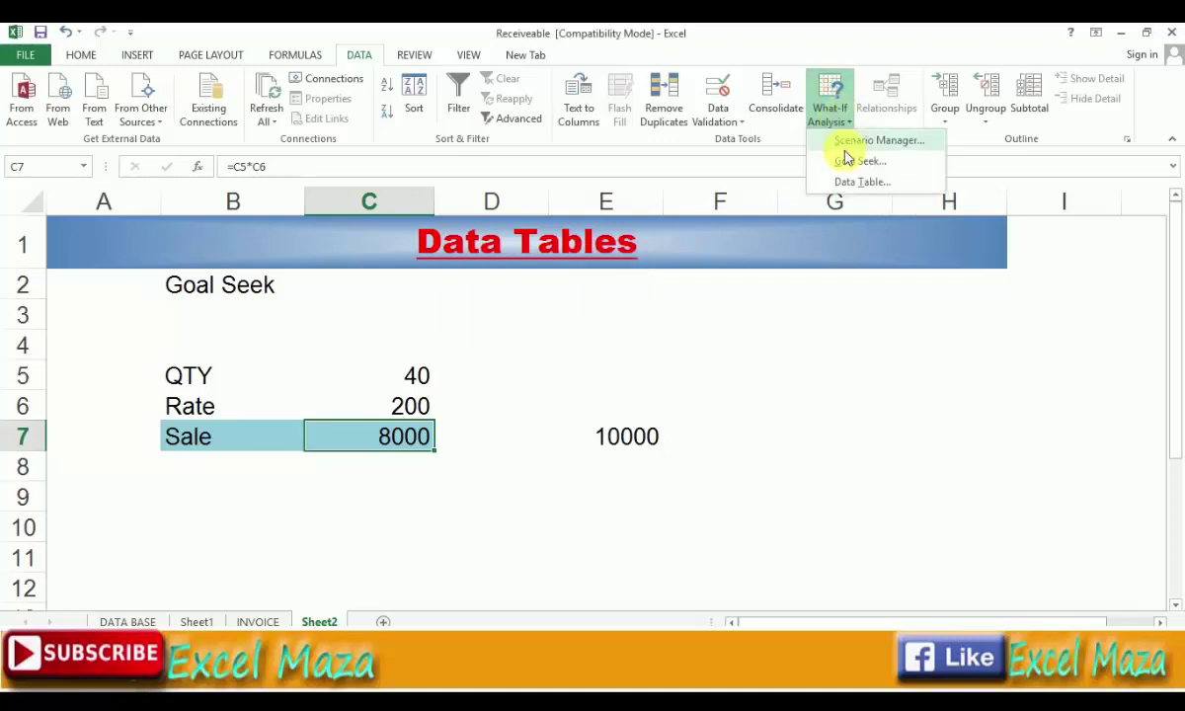
left_click(847, 161)
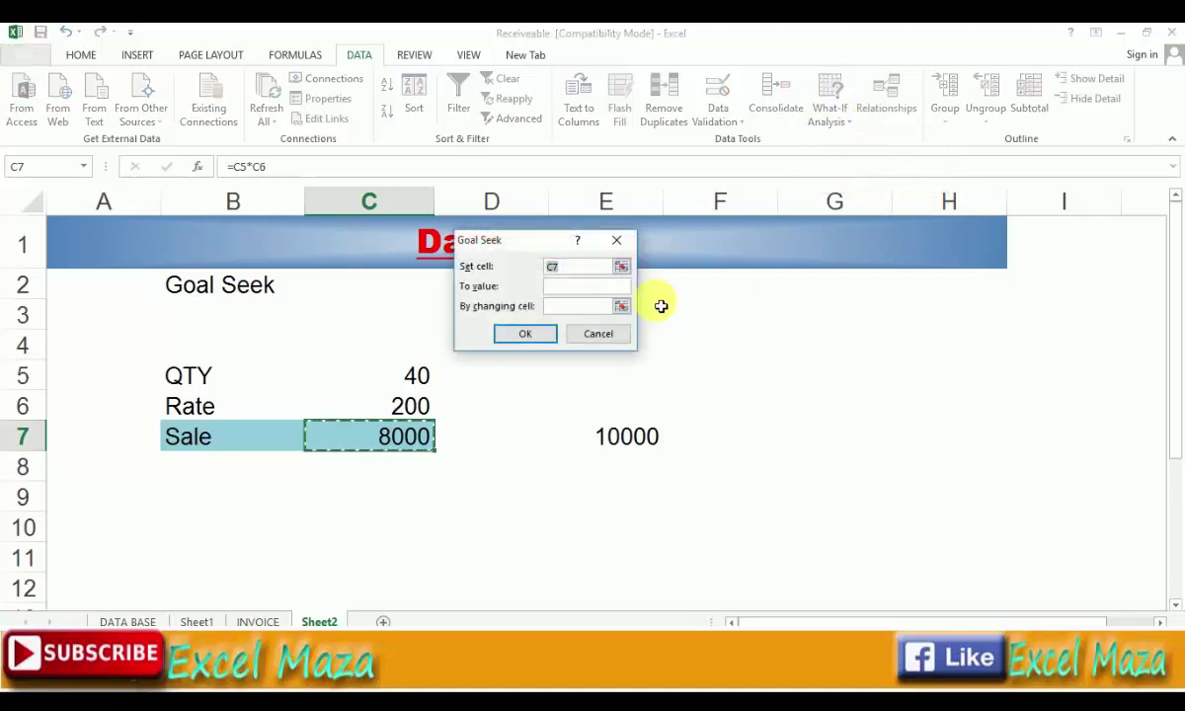
left_click(592, 287)
type("1")
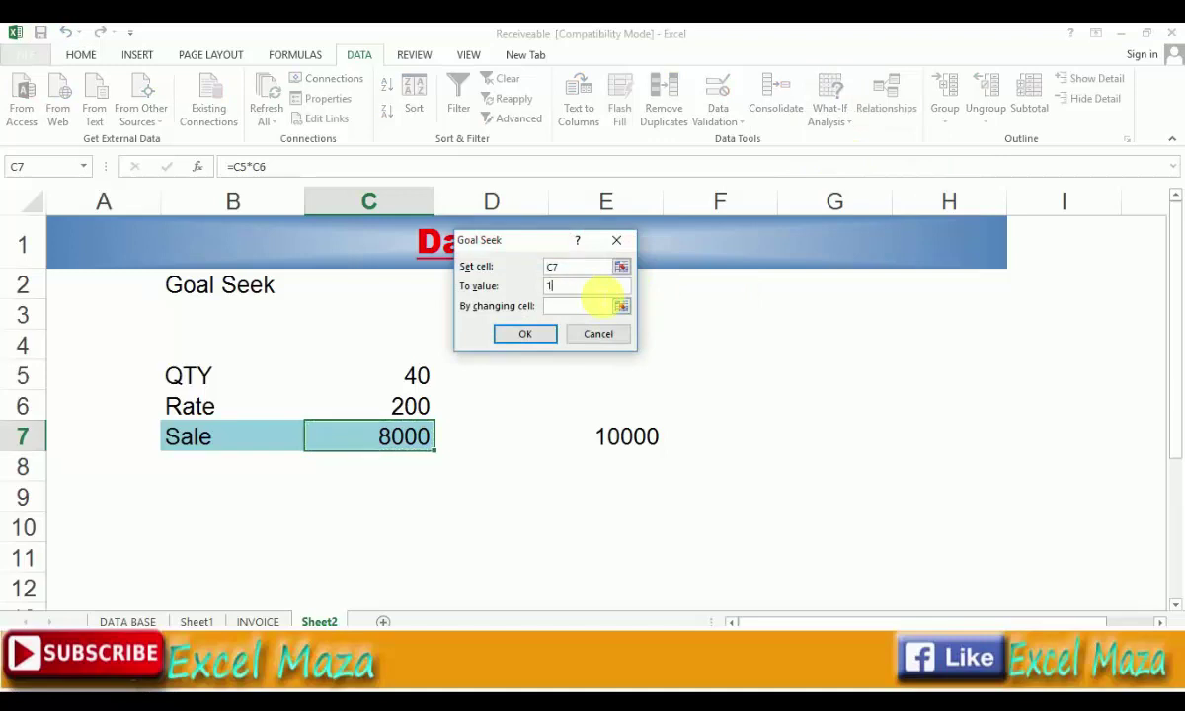
type("0000")
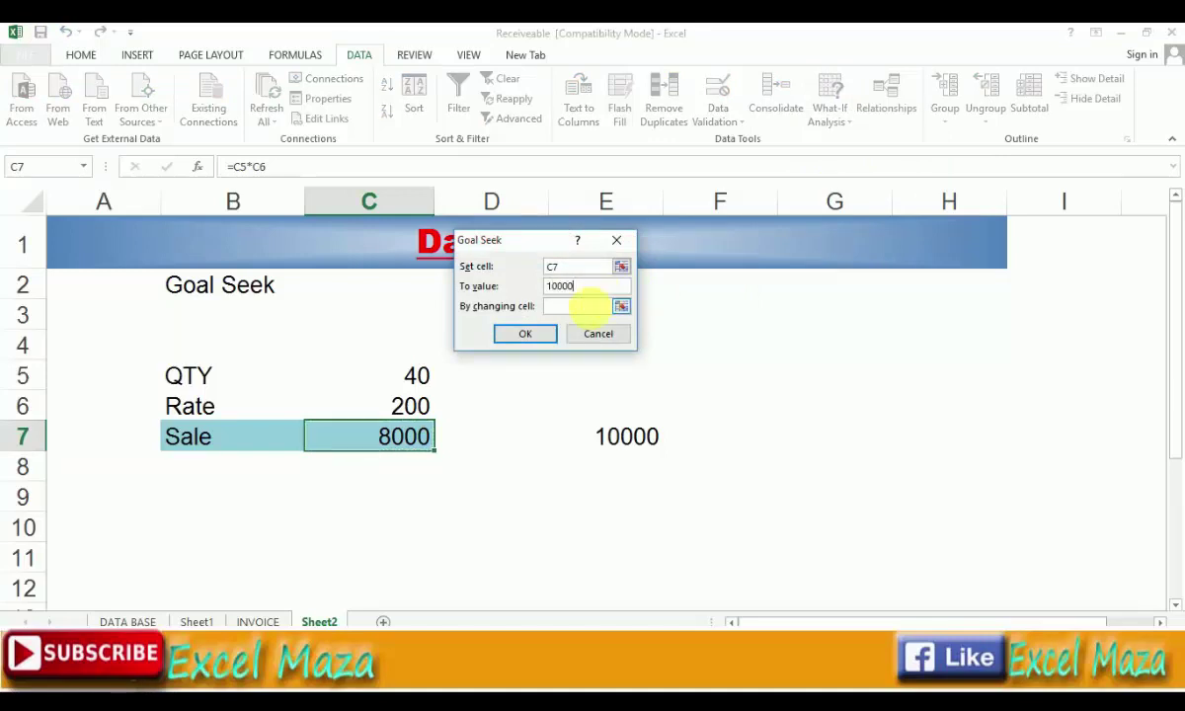
left_click(621, 306)
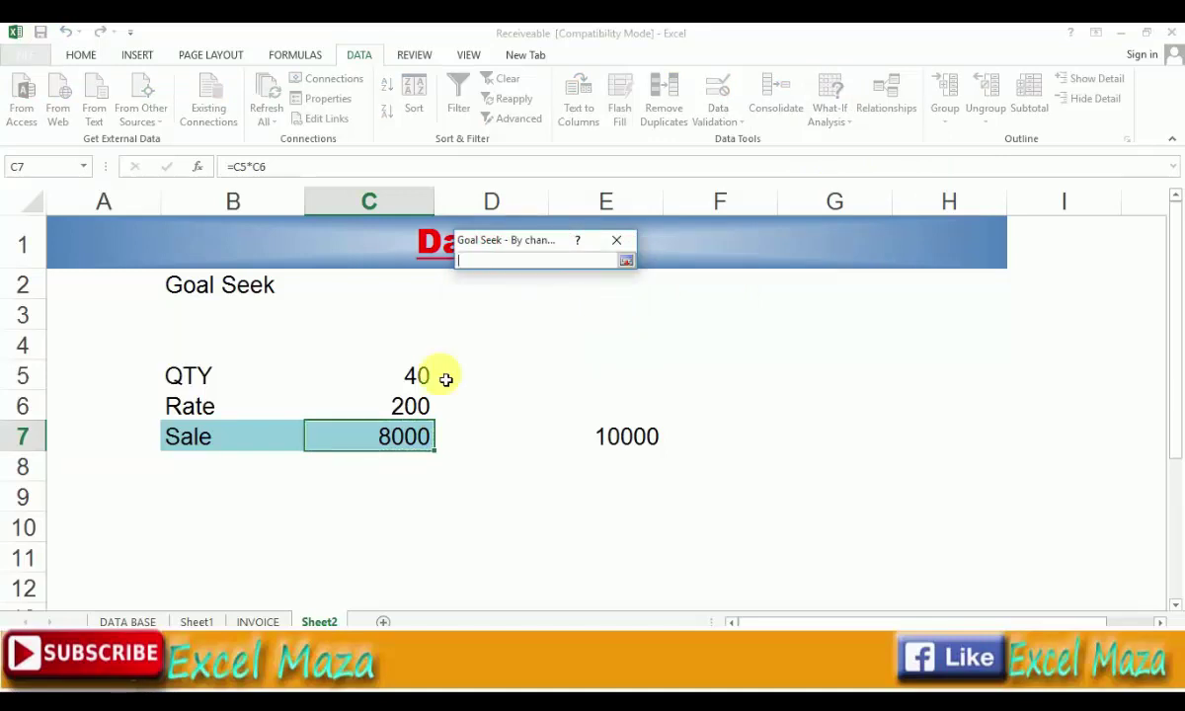
left_click(393, 383)
key("Return")
key("Return")
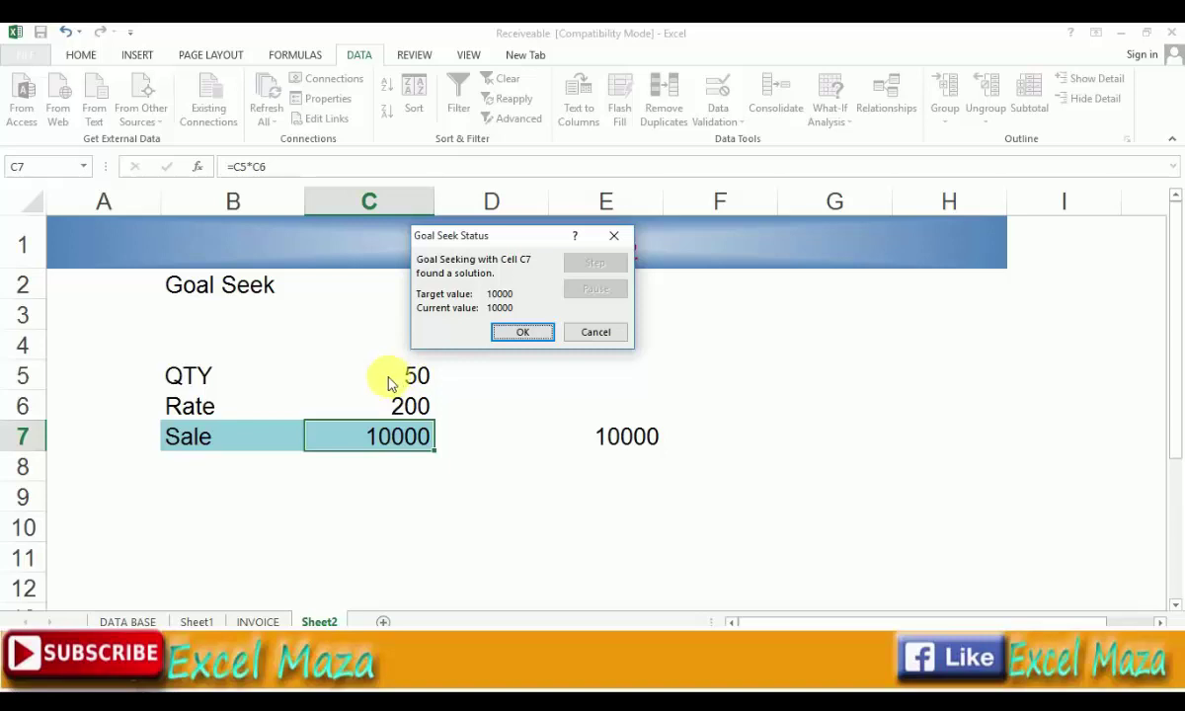
key("Escape")
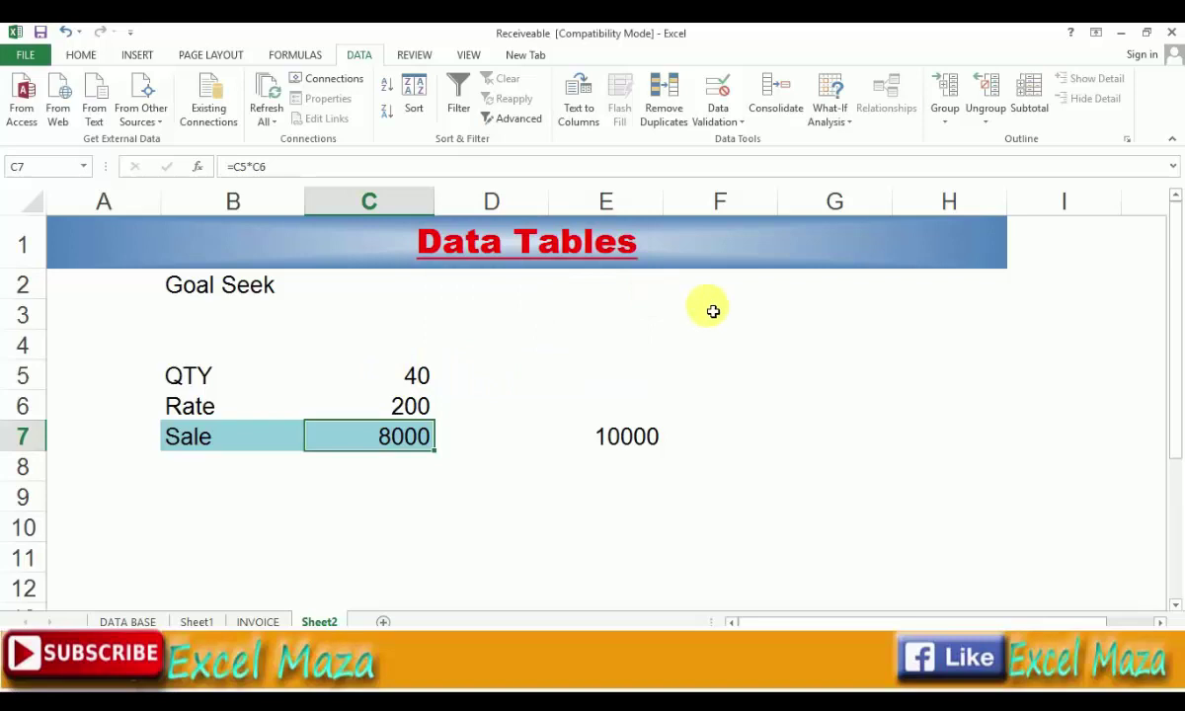
- Goal Seek Sale C7 to 12000 by changing Rate C6, accepting the new Rate of 300
left_click(846, 118)
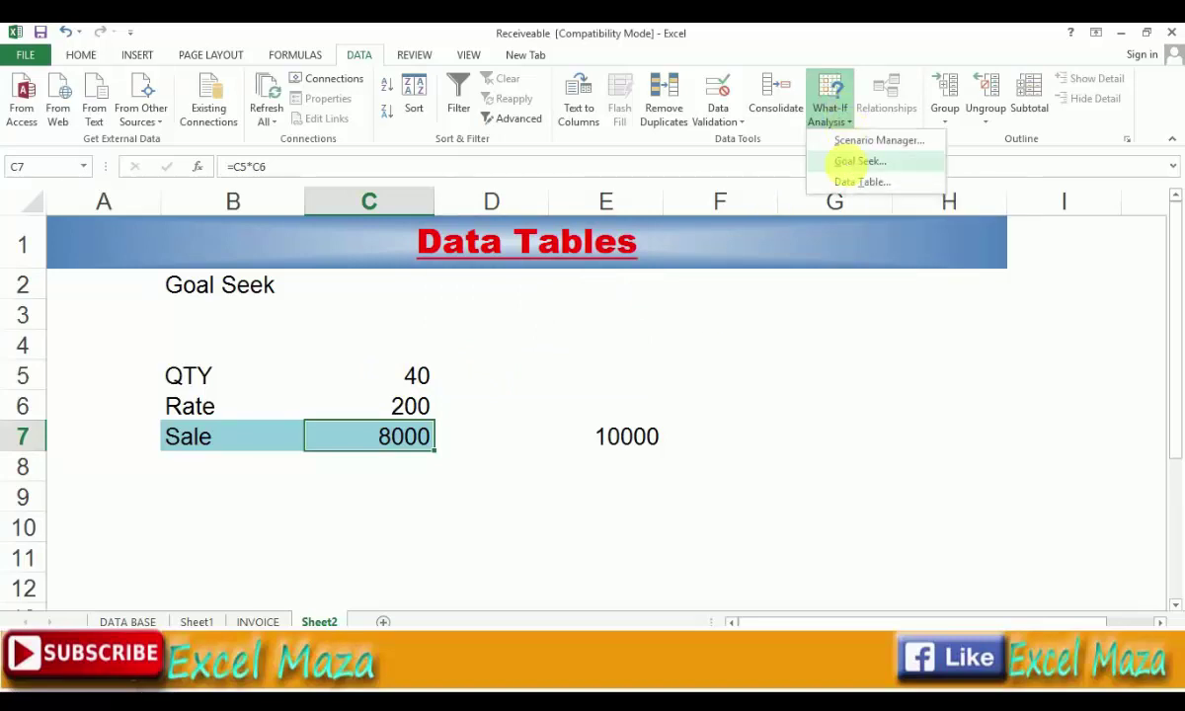
left_click(849, 162)
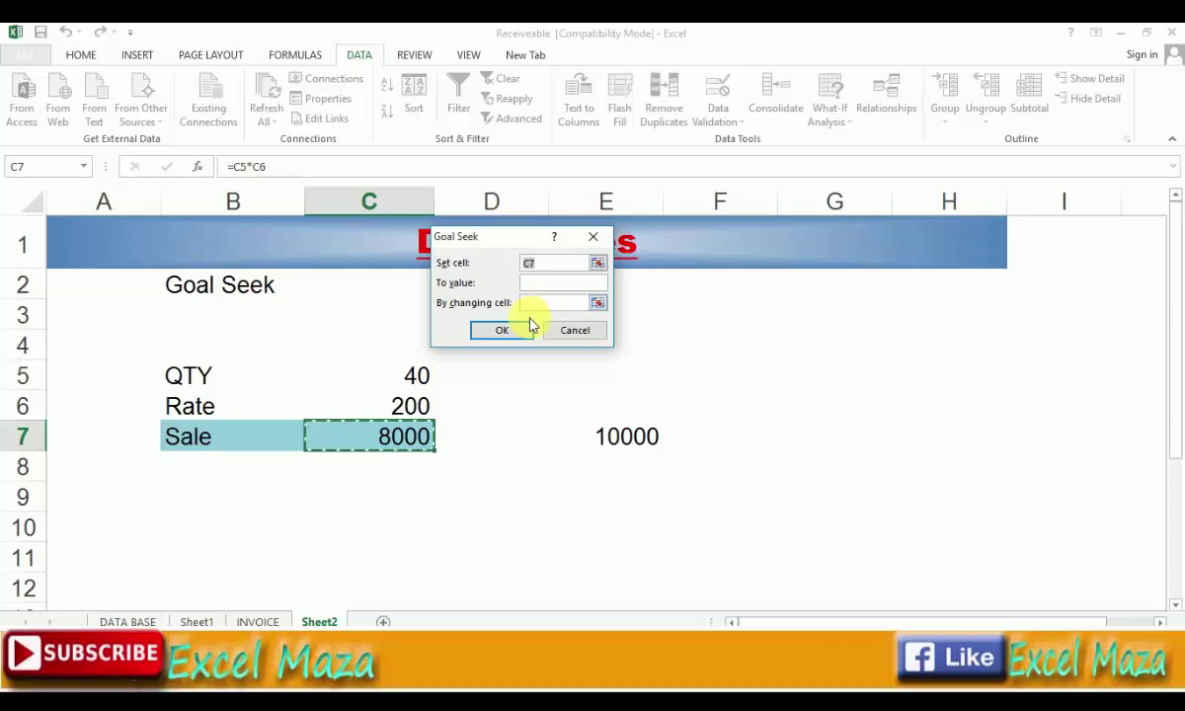
left_click(533, 284)
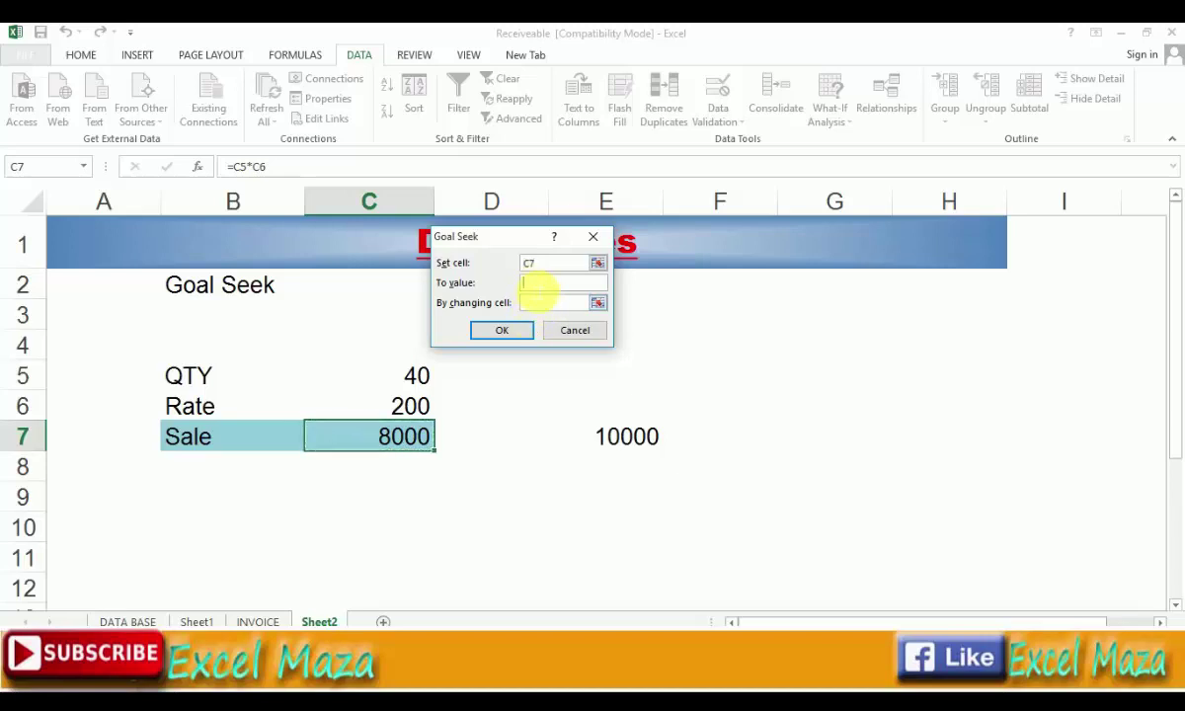
type("12000")
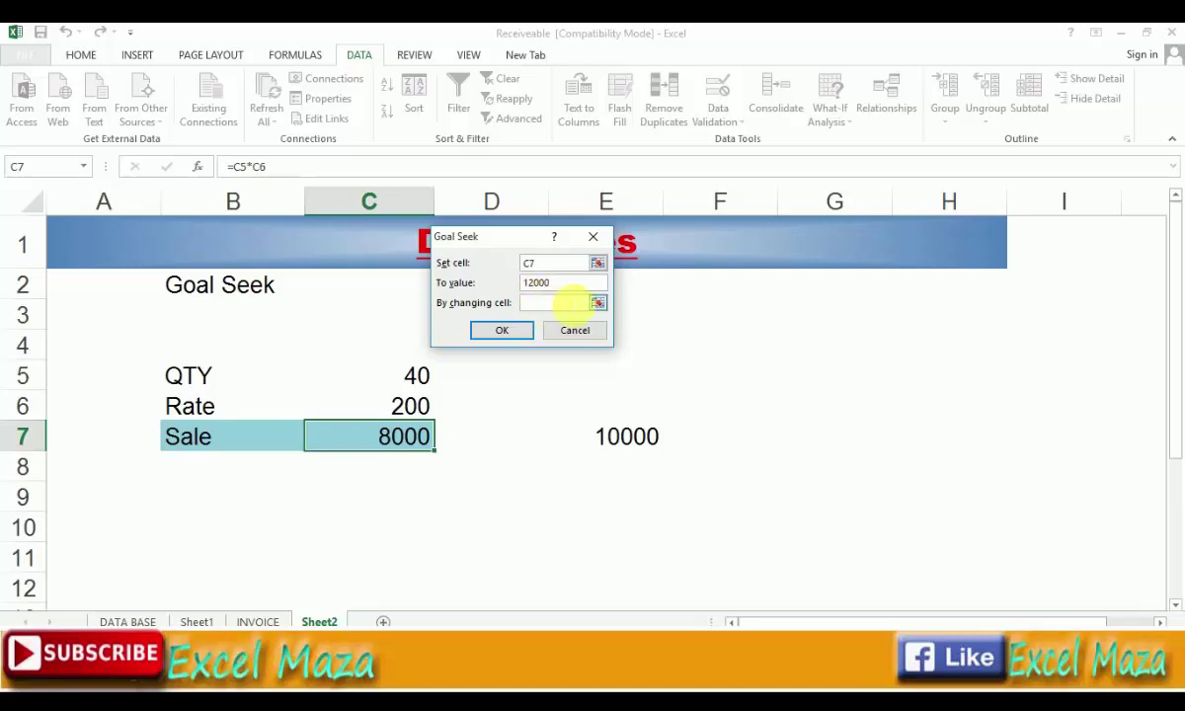
left_click(597, 302)
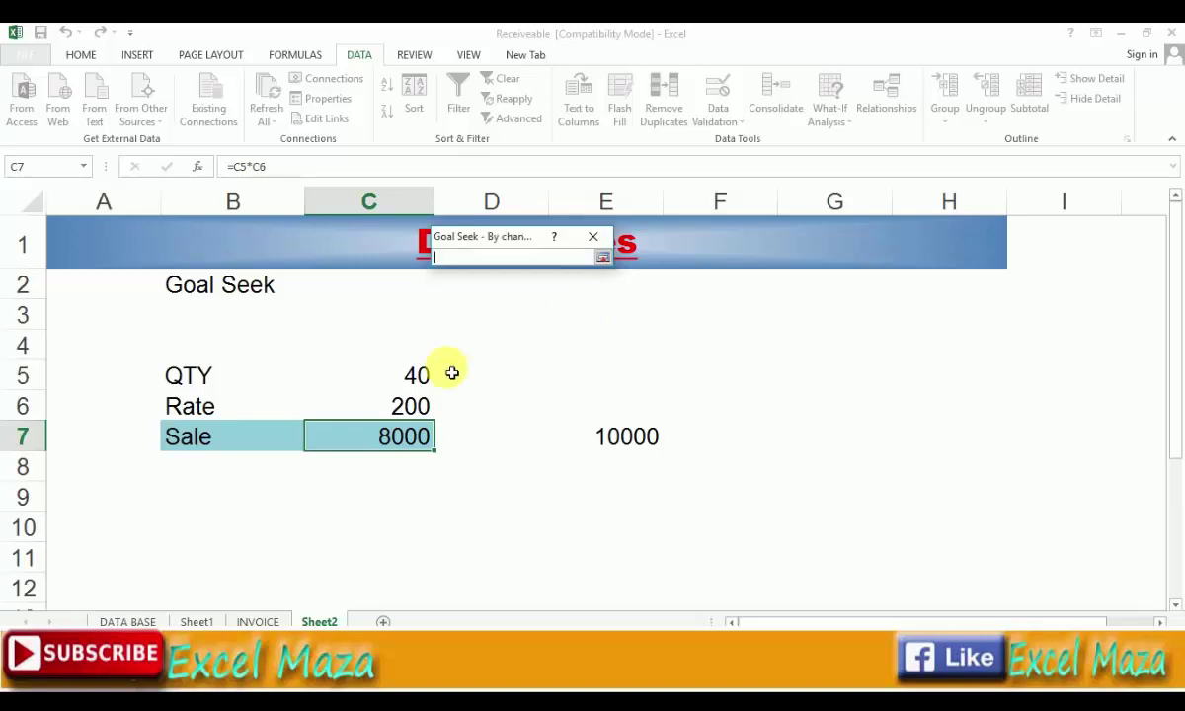
left_click(422, 406)
key("Return")
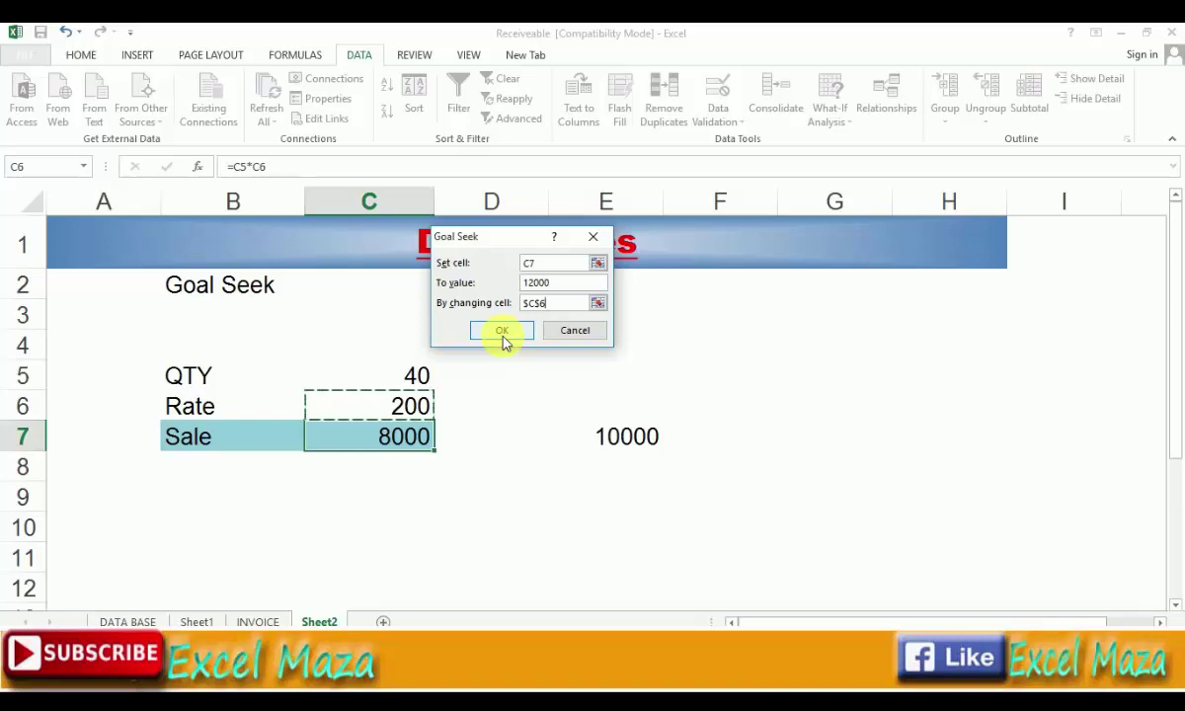
left_click(503, 338)
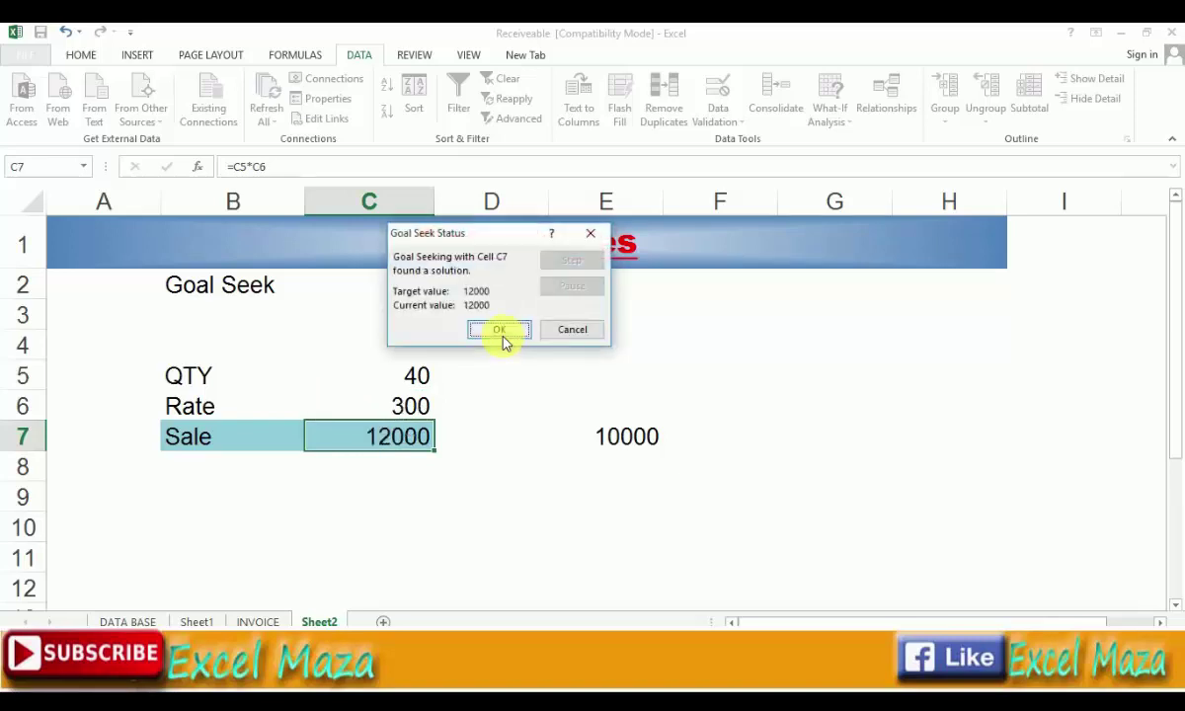
left_click(503, 336)
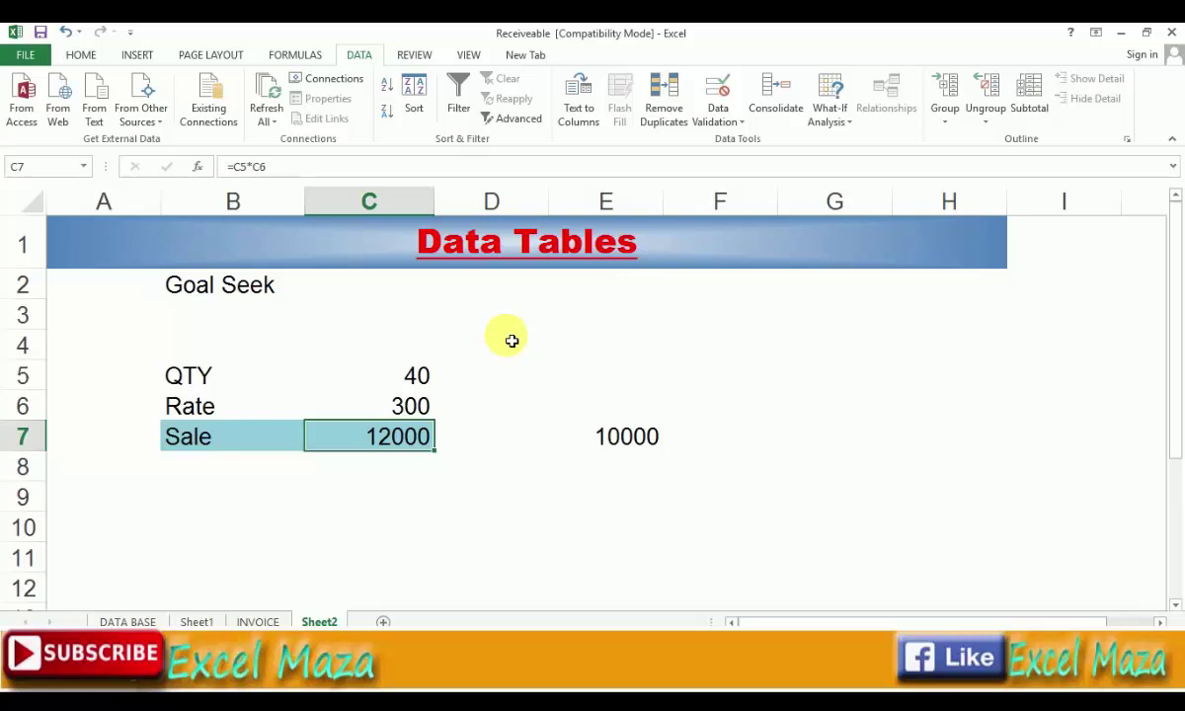
- Label cell B9 'Qty'
key("Down")
key("Down")
key("Down")
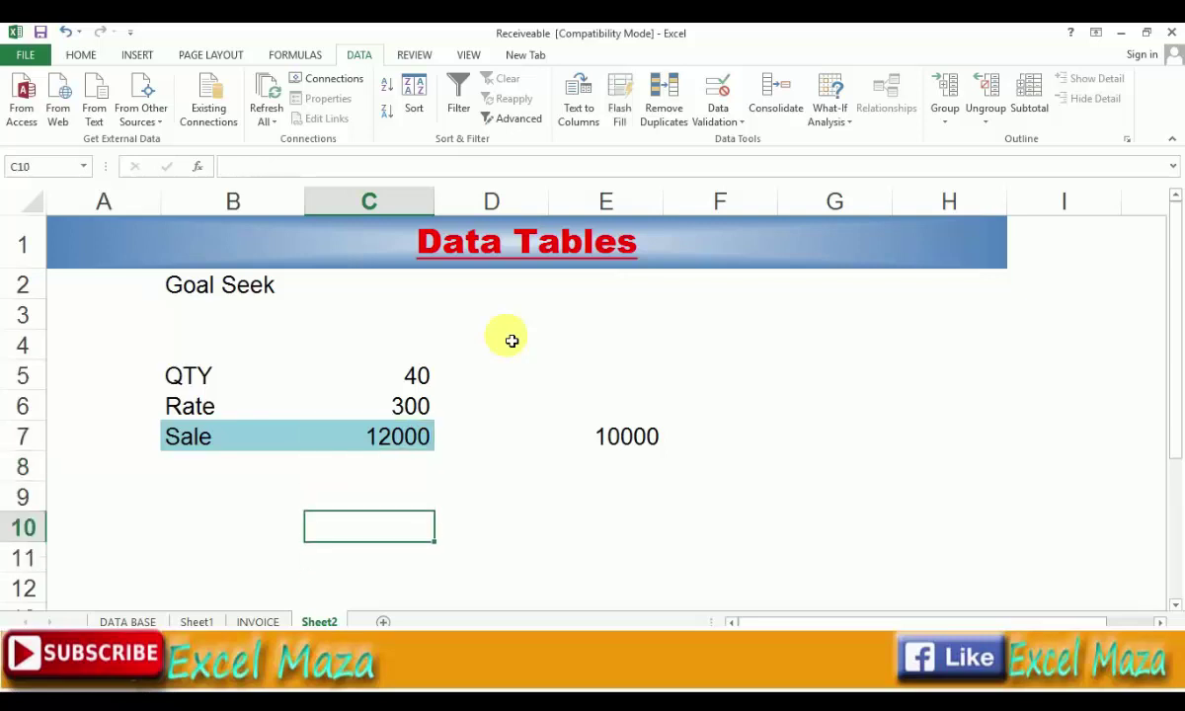
key("Up")
key("Up")
key("Up")
key("Down")
key("Down")
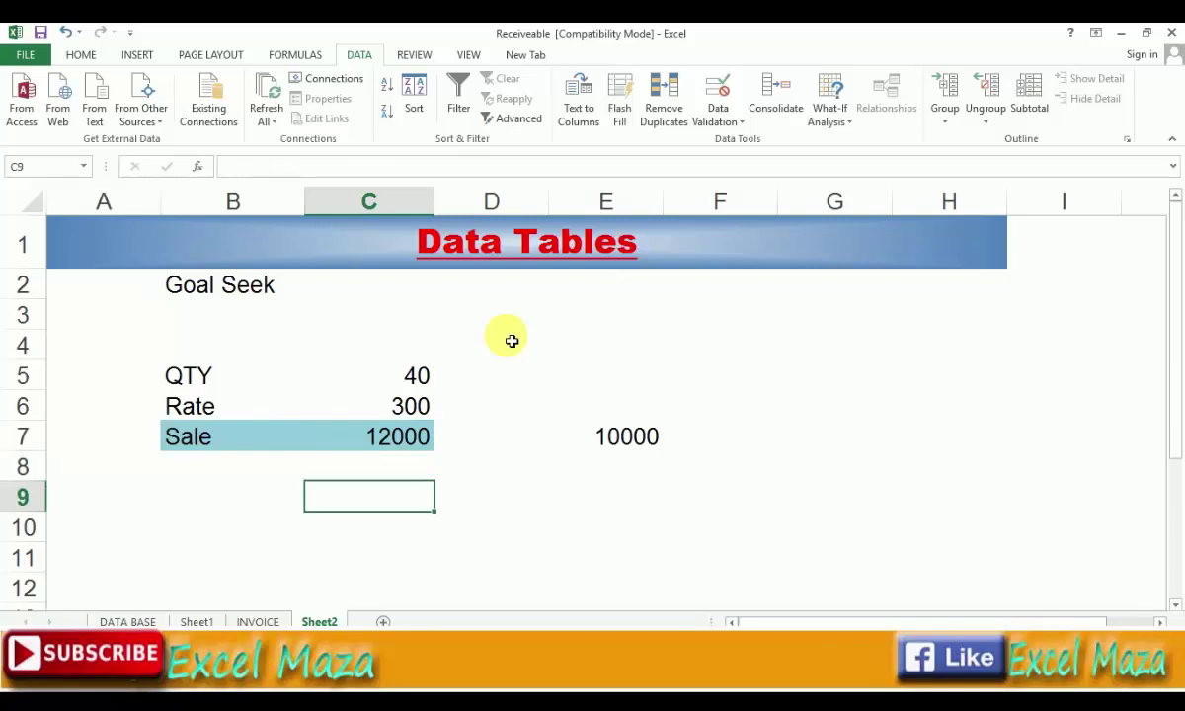
type("=")
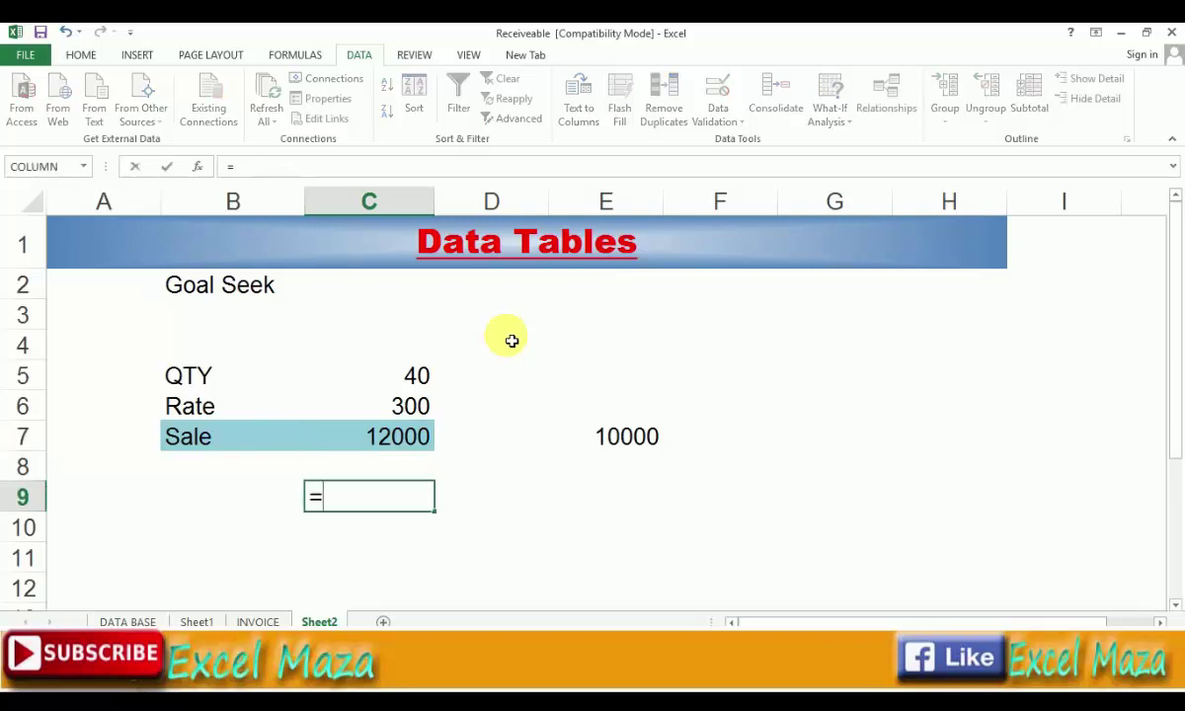
key("Escape")
key("Left")
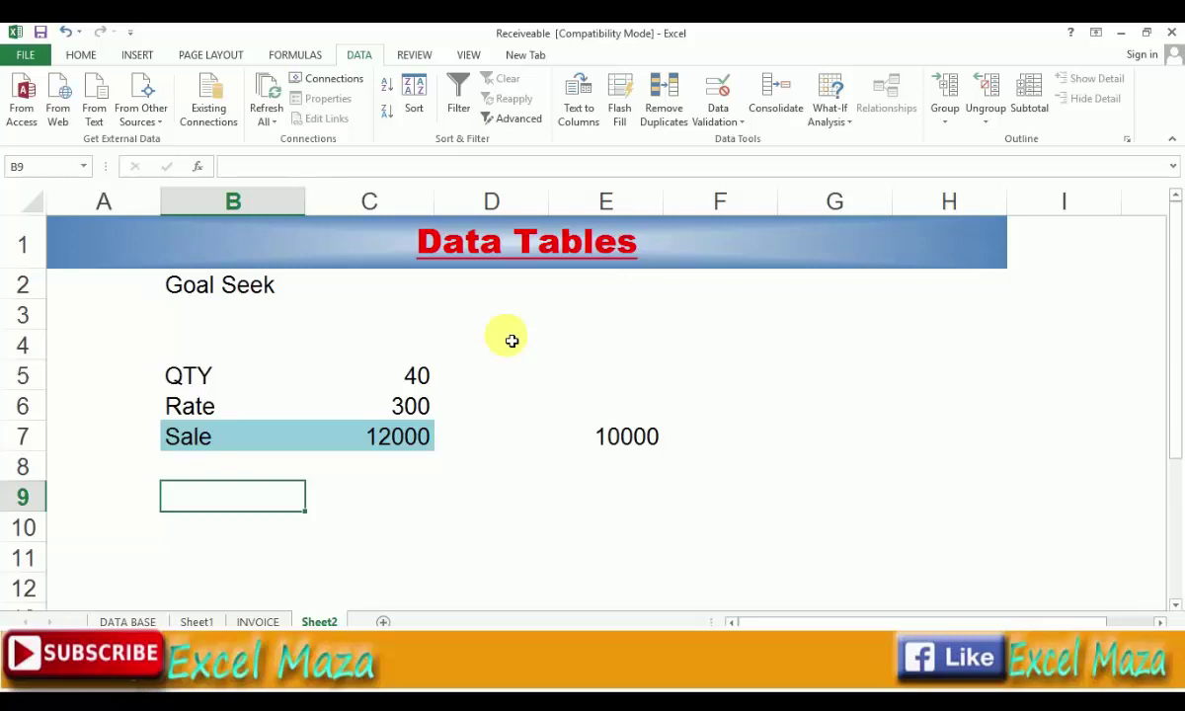
type("Qty")
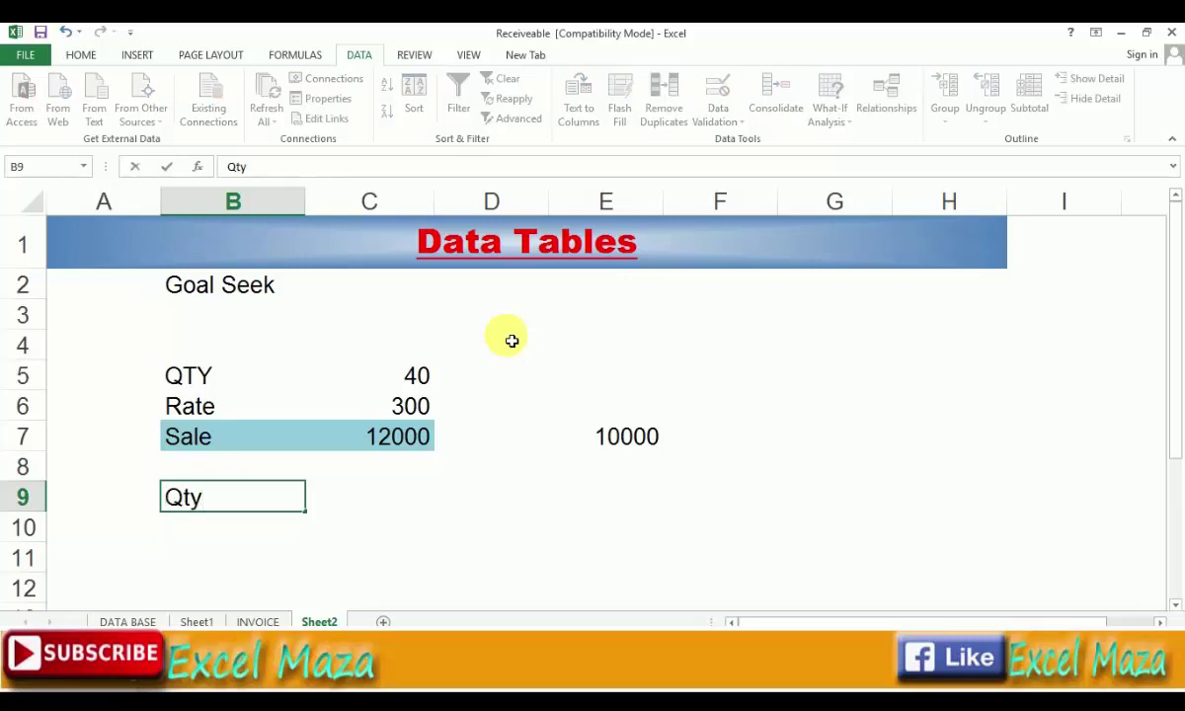
key("Return")
- Fill column B from B11 with quantities starting at 50, using =B11+10 and Ctrl+D
key("Return")
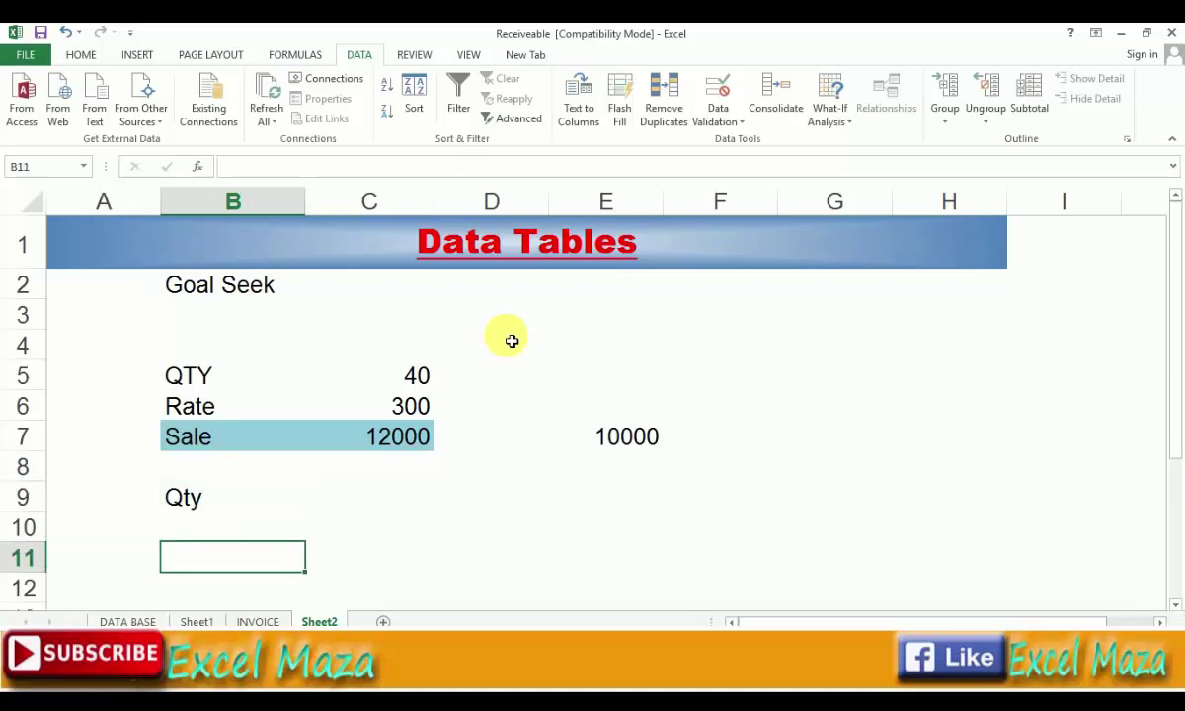
type("50")
key("Return")
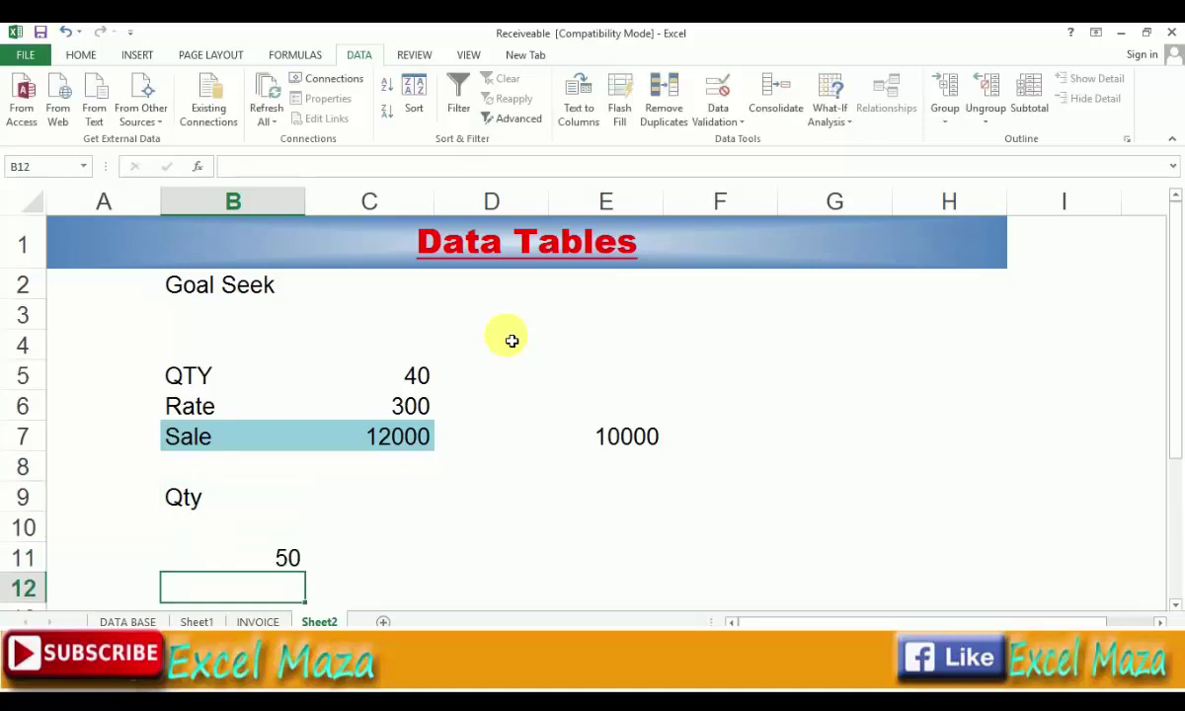
type("=")
key("Up")
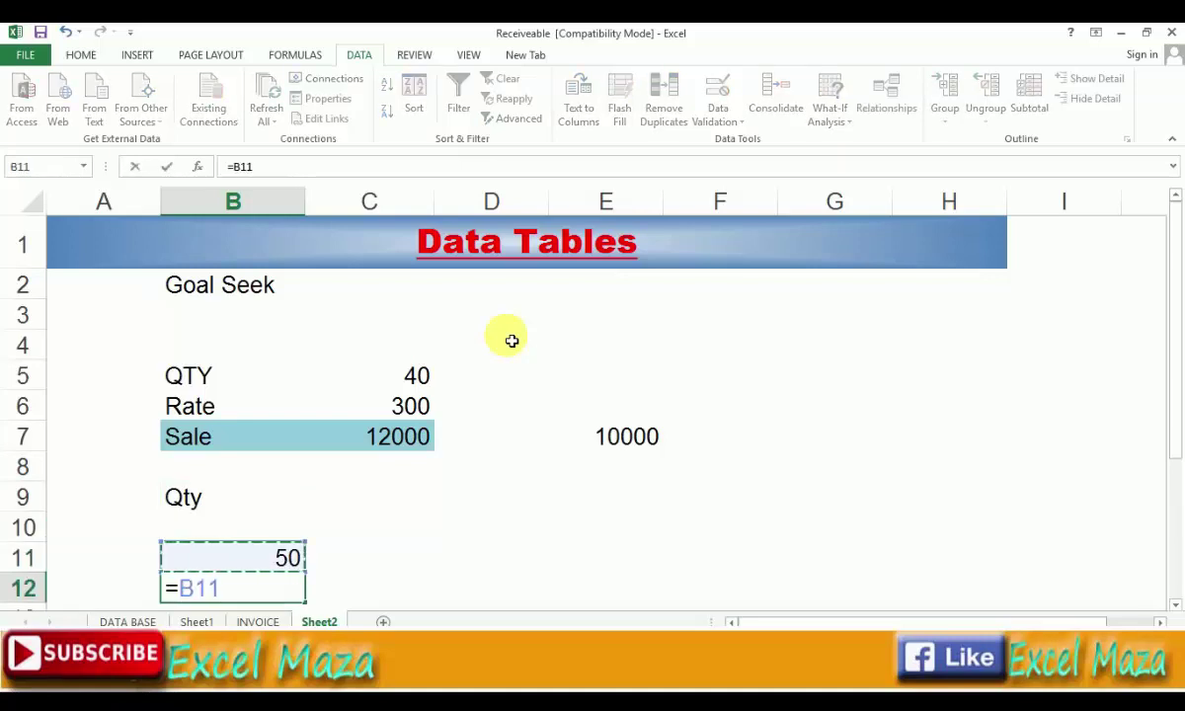
type("+10")
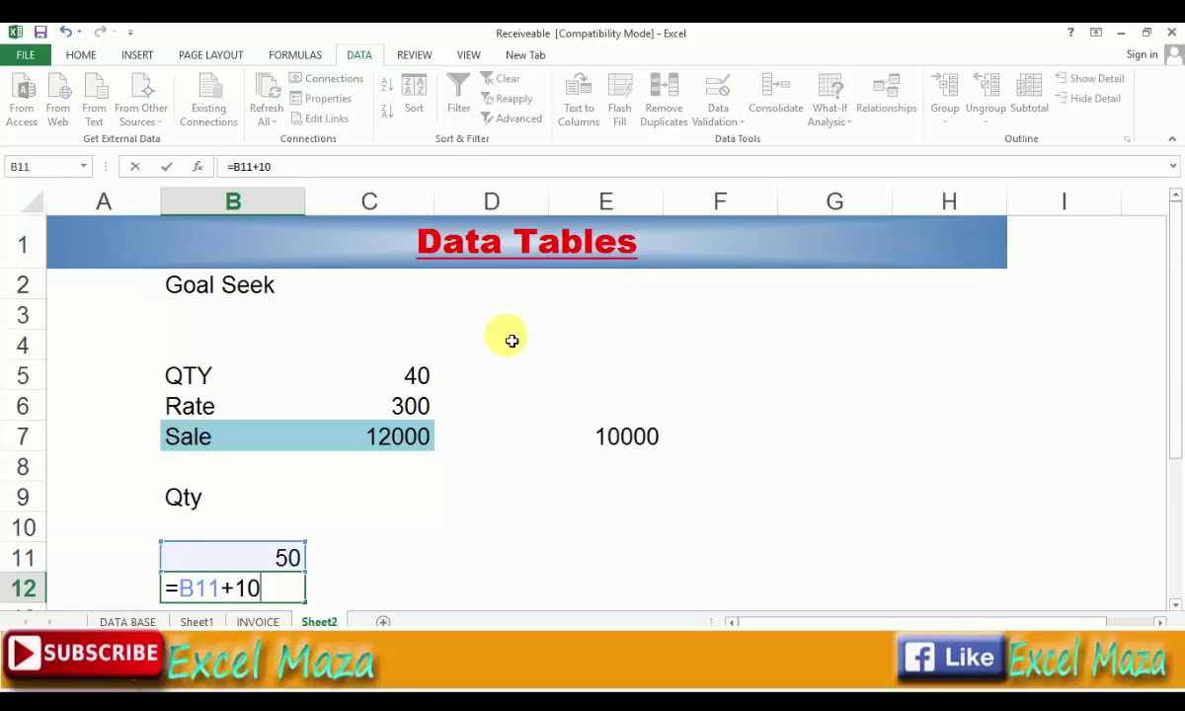
key("Return")
key("Up")
key("shift+Down")
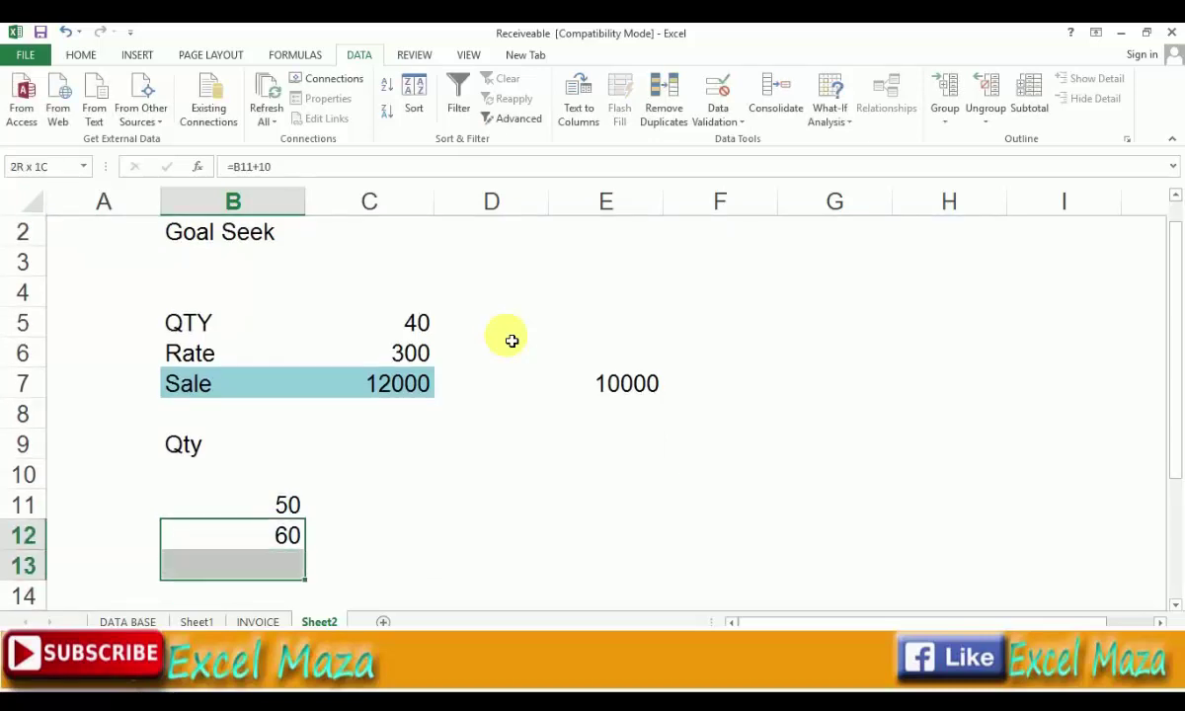
key("shift+Down")
key("shift+Down")
key("shift+Down")
key("shift+Down")
key("shift+Down")
key("shift+Down")
key("shift+Down")
key("shift+Down")
key("shift+Down")
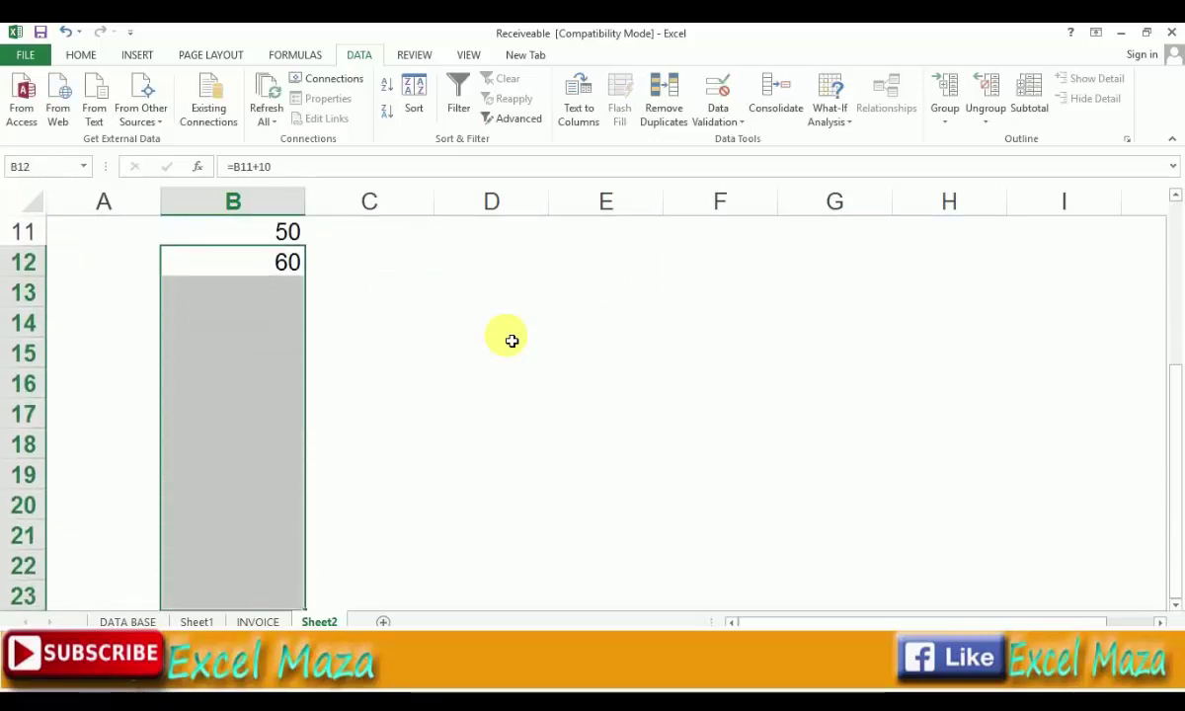
key("ctrl+d")
key("Up")
key("Up")
key("Up")
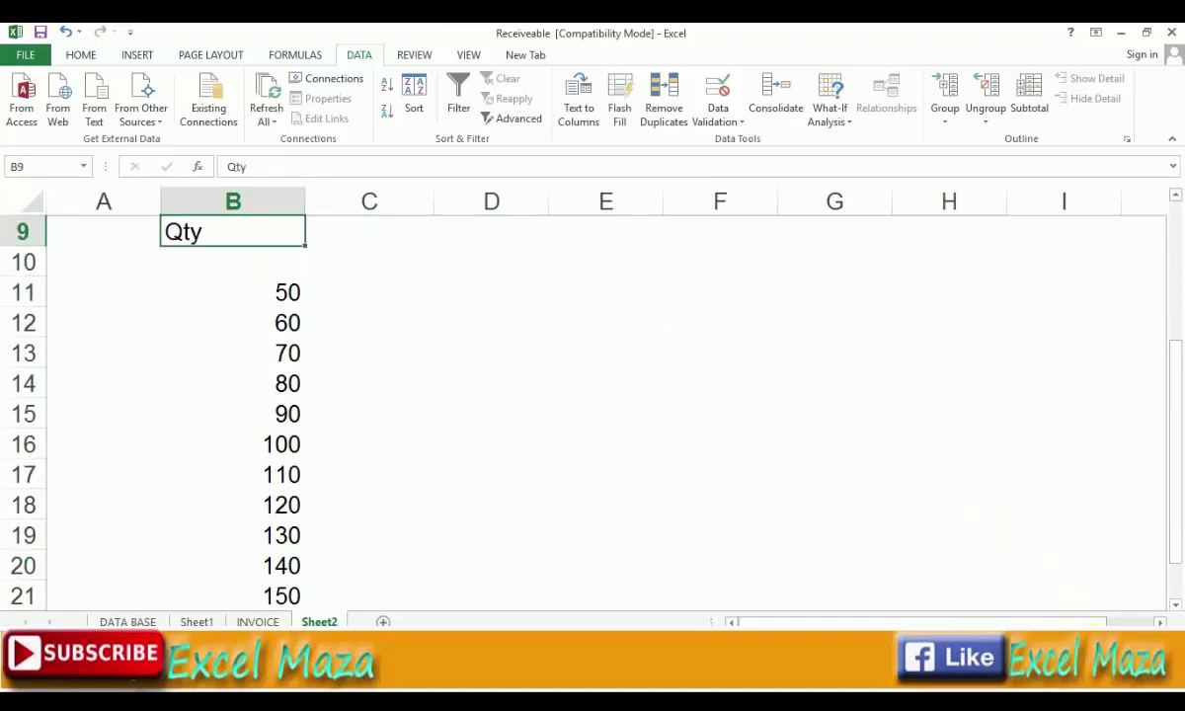
- Enter the formula =C5*C6 in C10 beside the quantity list
scroll(725, 514, "down", 4, "ctrl")
key("Up")
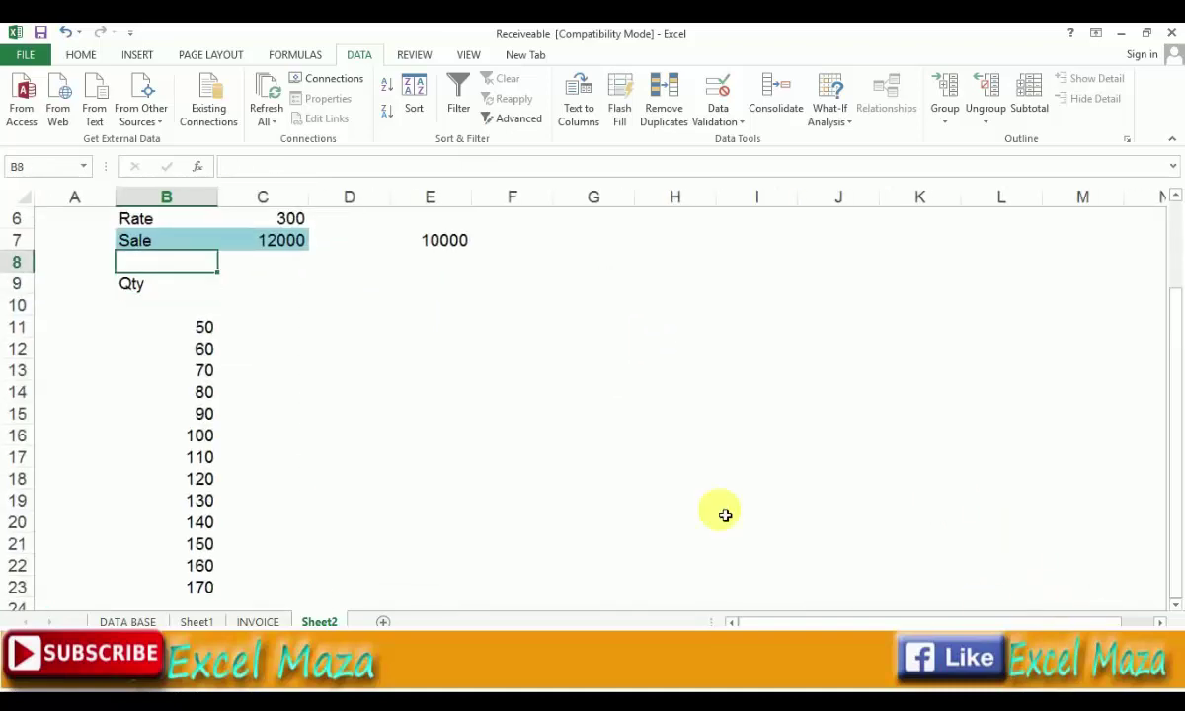
key("Up")
key("Up")
key("Up")
key("Up")
key("Down")
key("Down")
key("Down")
key("Down")
key("Down")
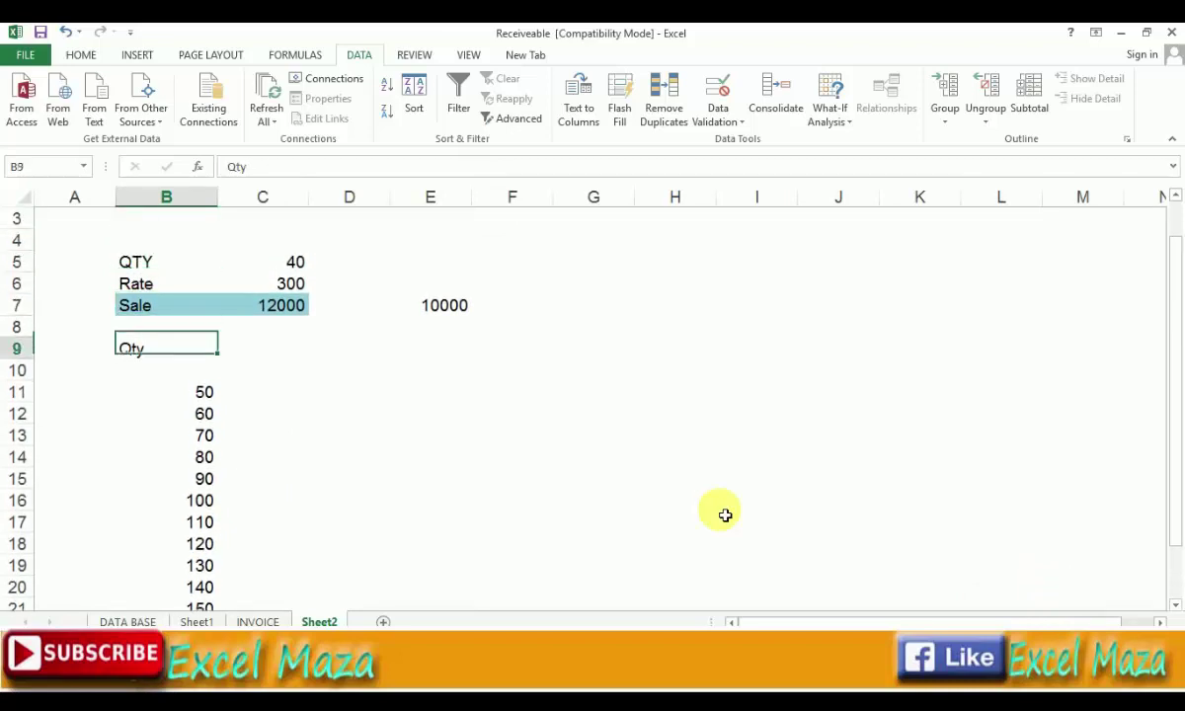
key("Down")
key("Right")
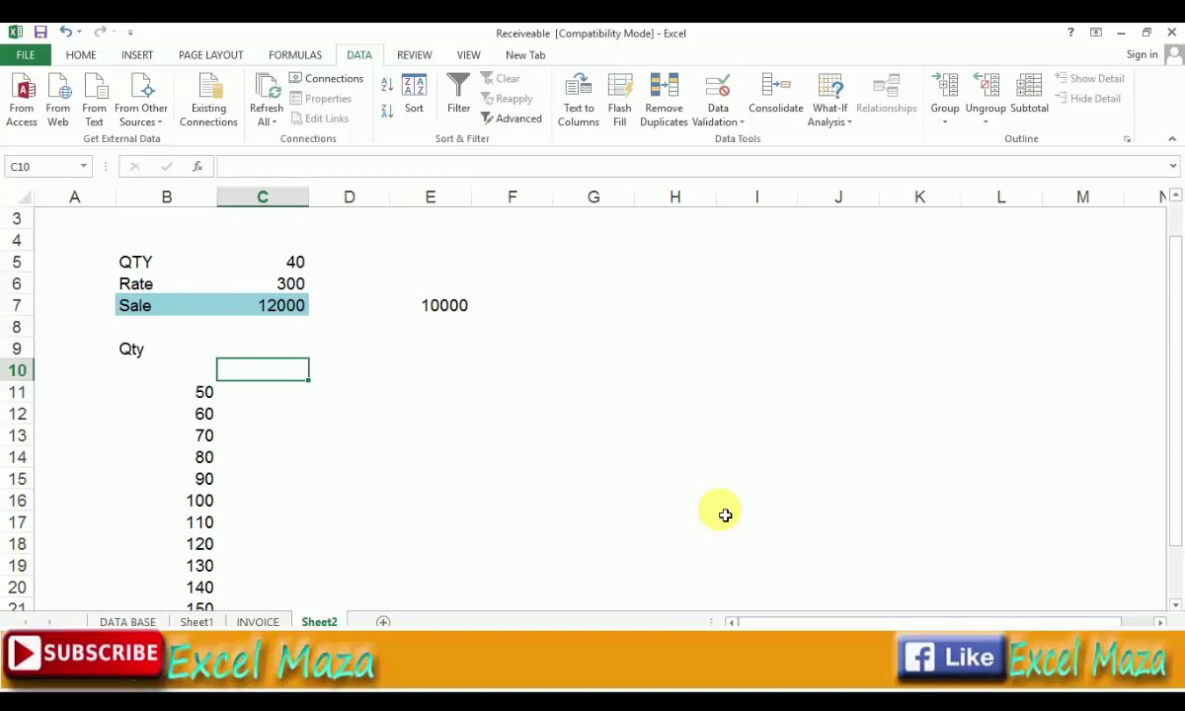
type("=")
key("Up")
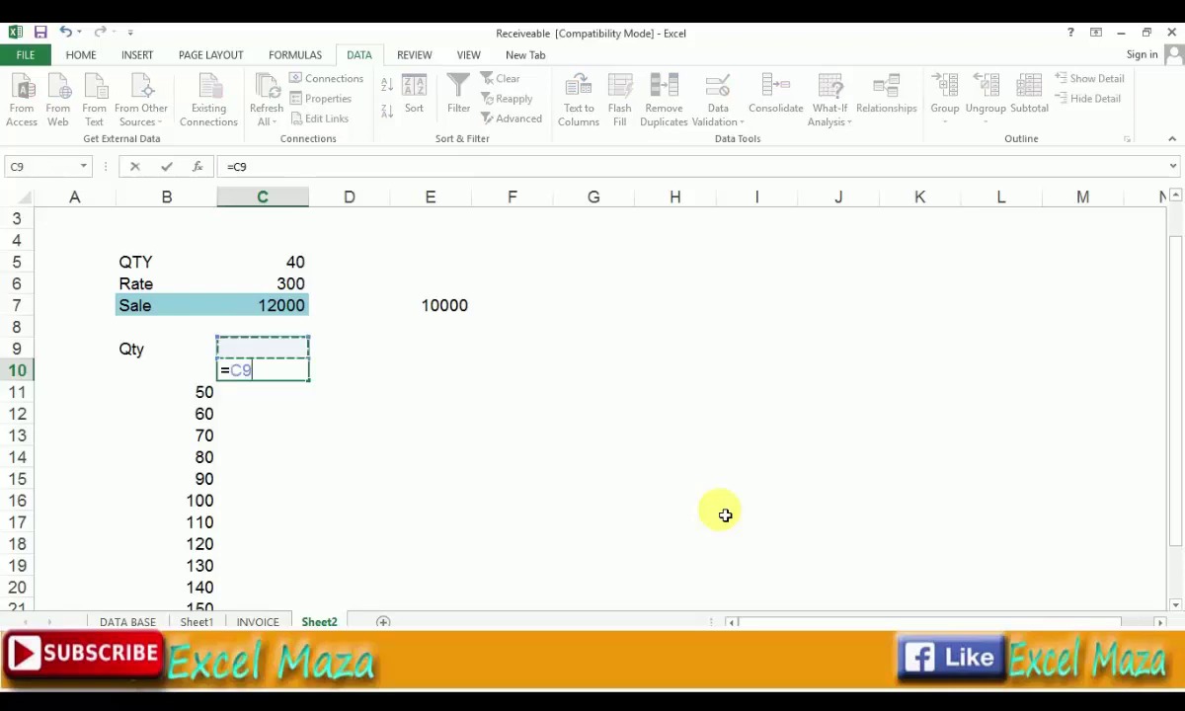
key("Up")
key("Up")
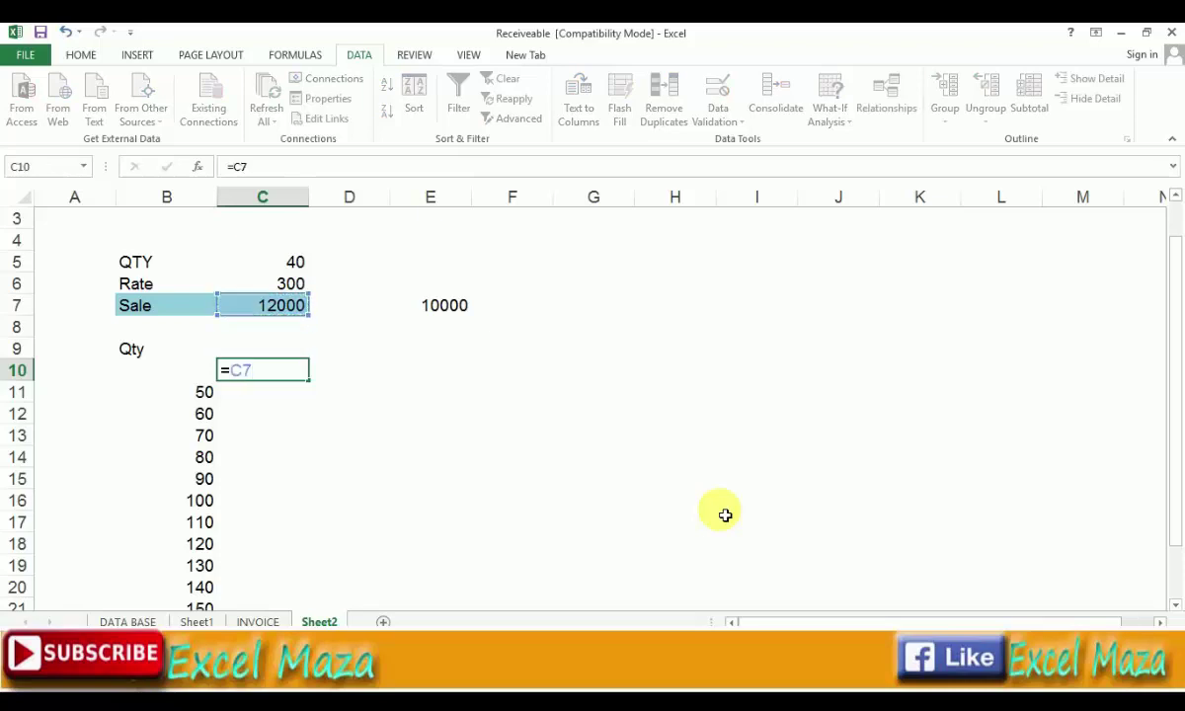
key("Escape")
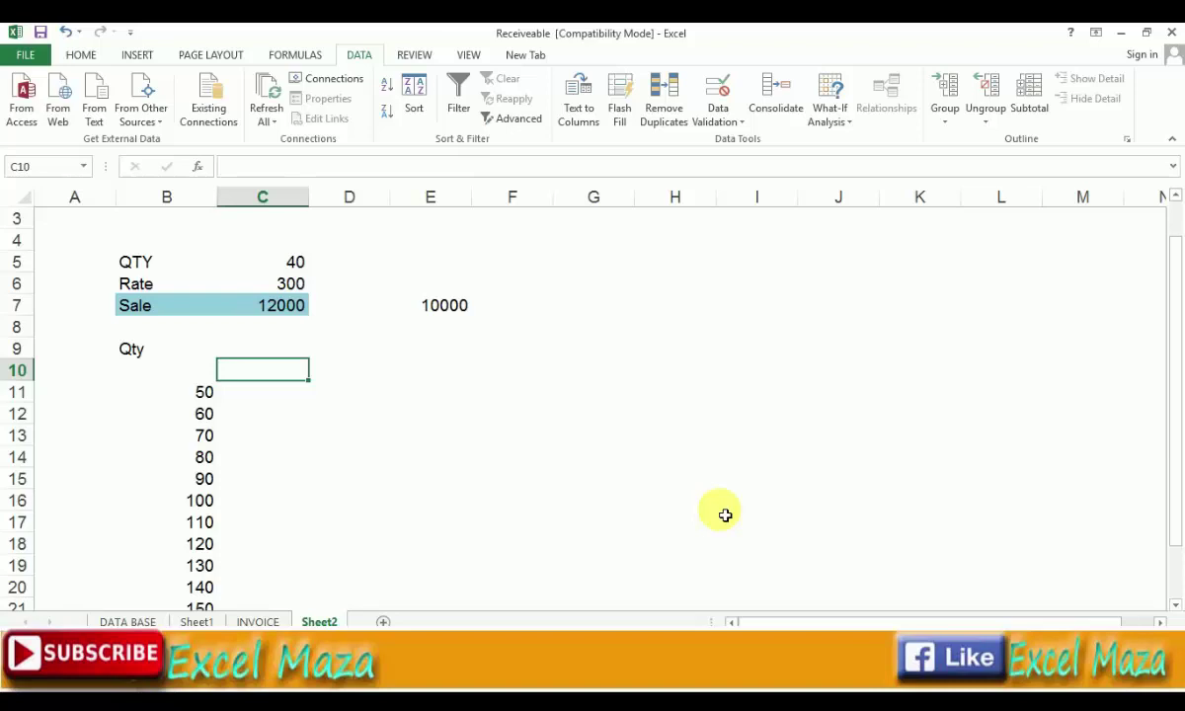
type("=")
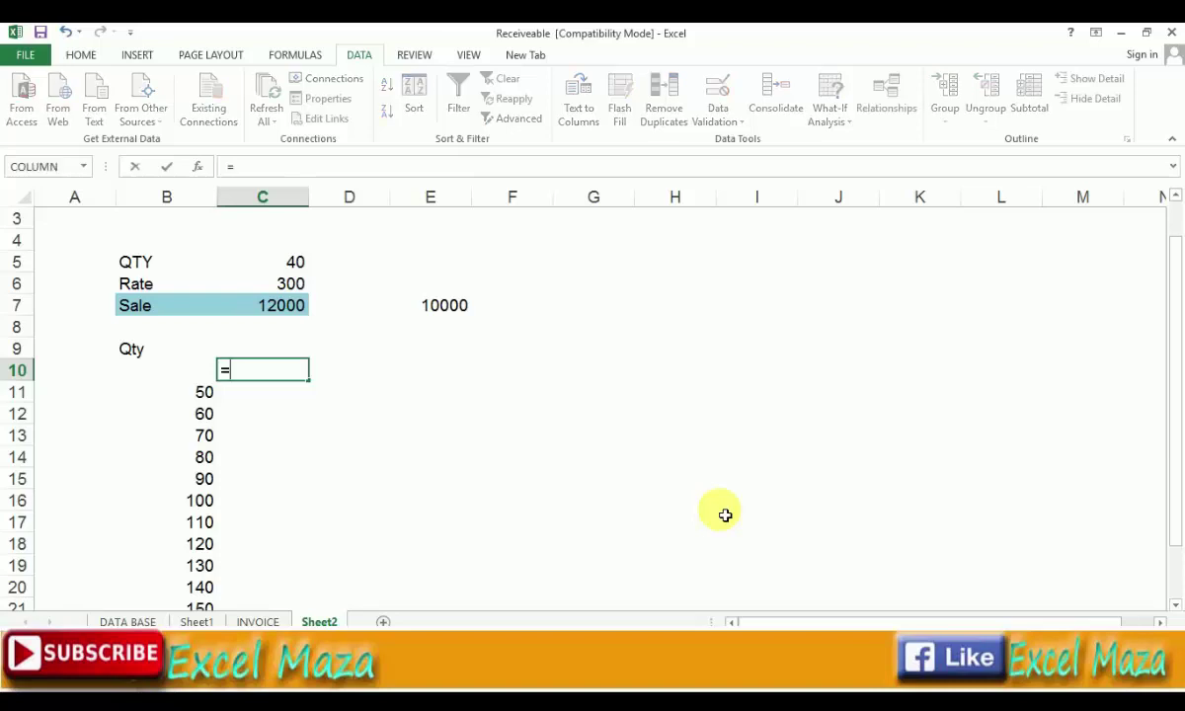
key("Up")
key("Up")
key("Up")
key("Up")
key("Up")
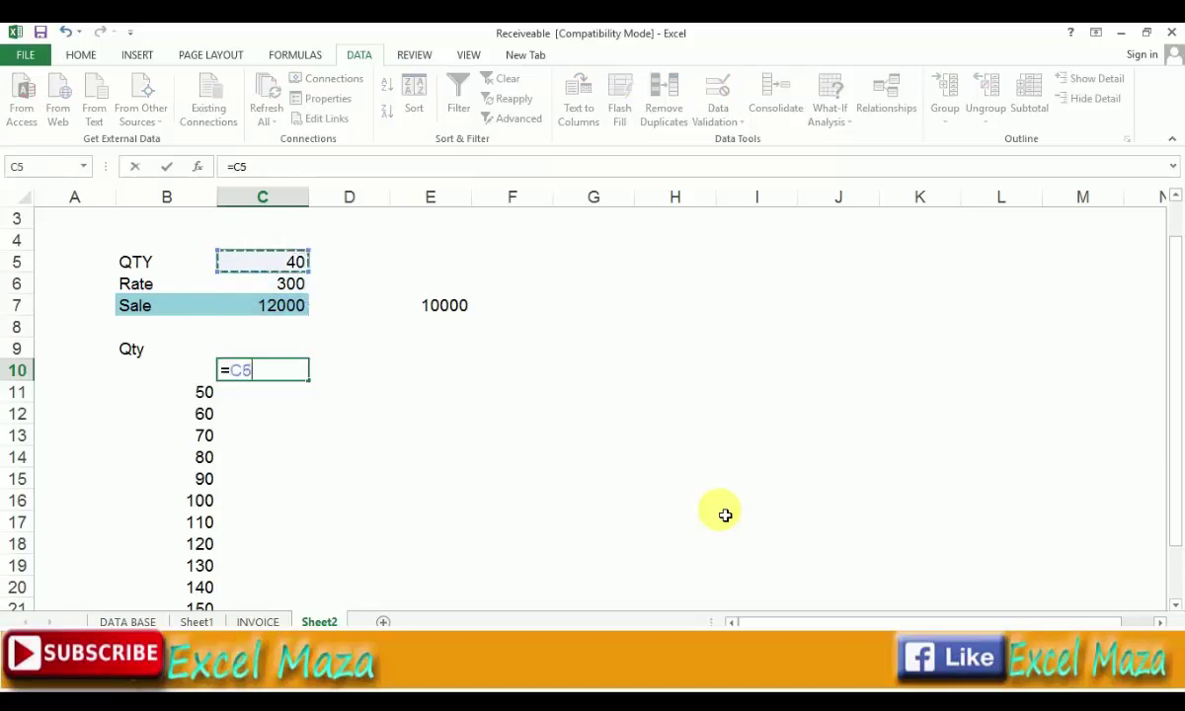
type("8")
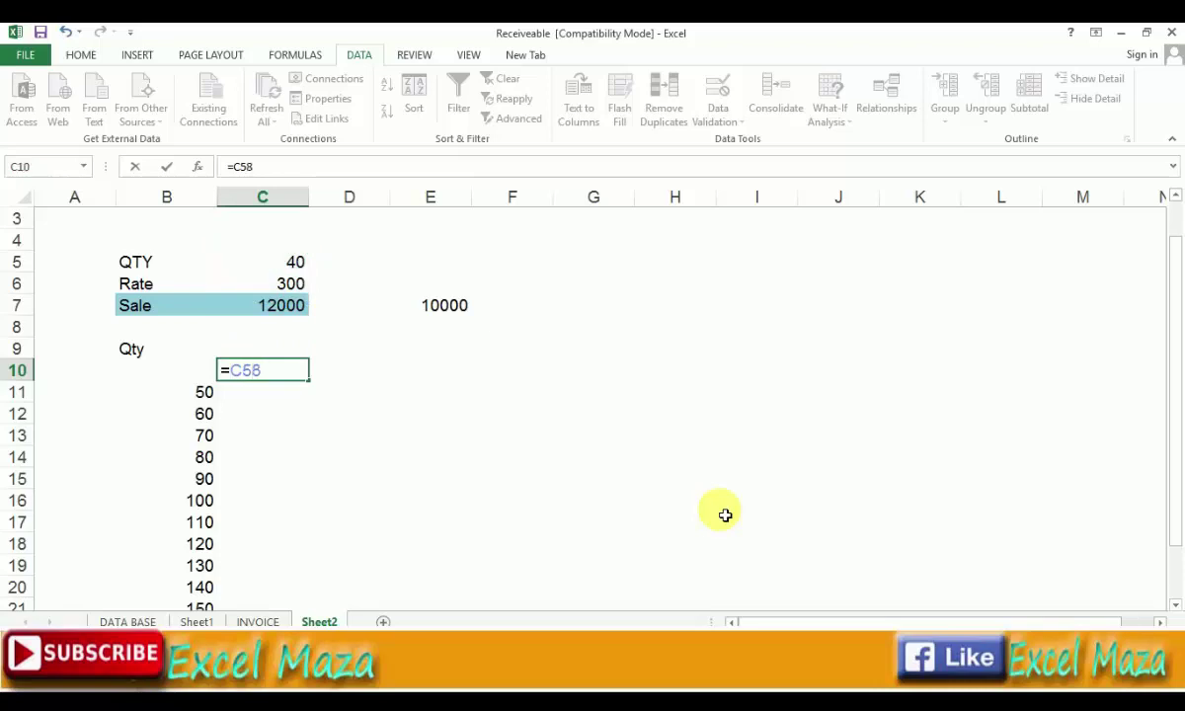
key("BackSpace")
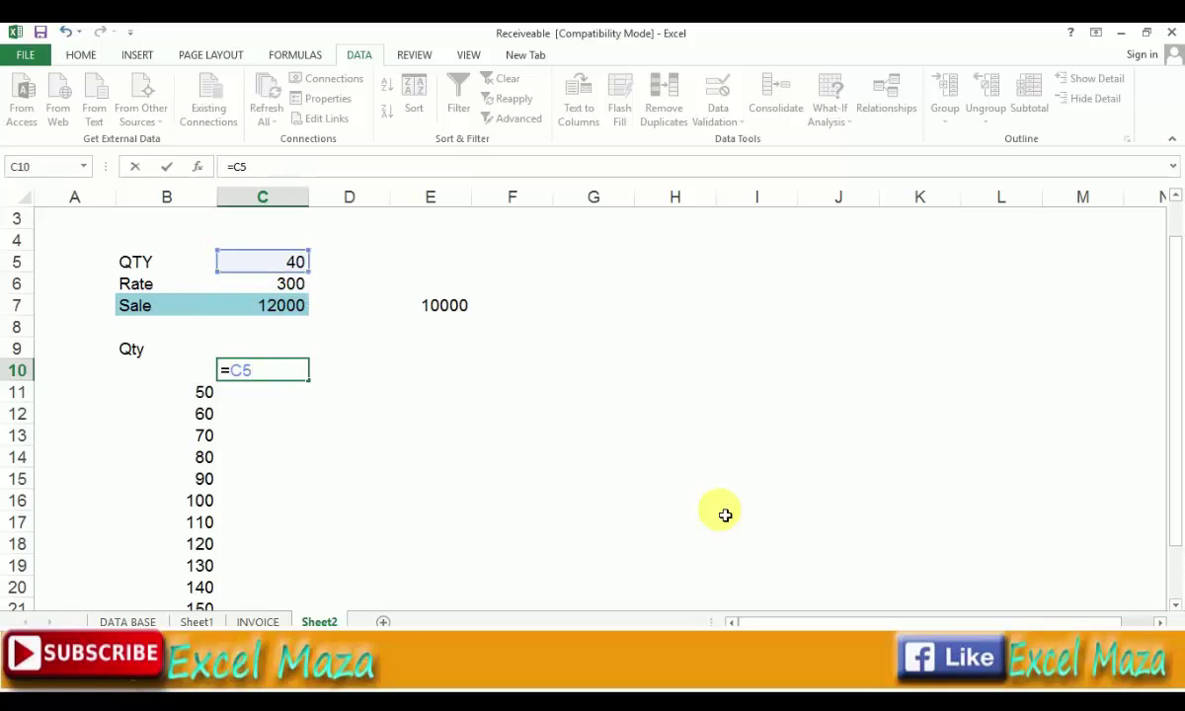
type("*")
key("Up")
key("Up")
key("Up")
key("Up")
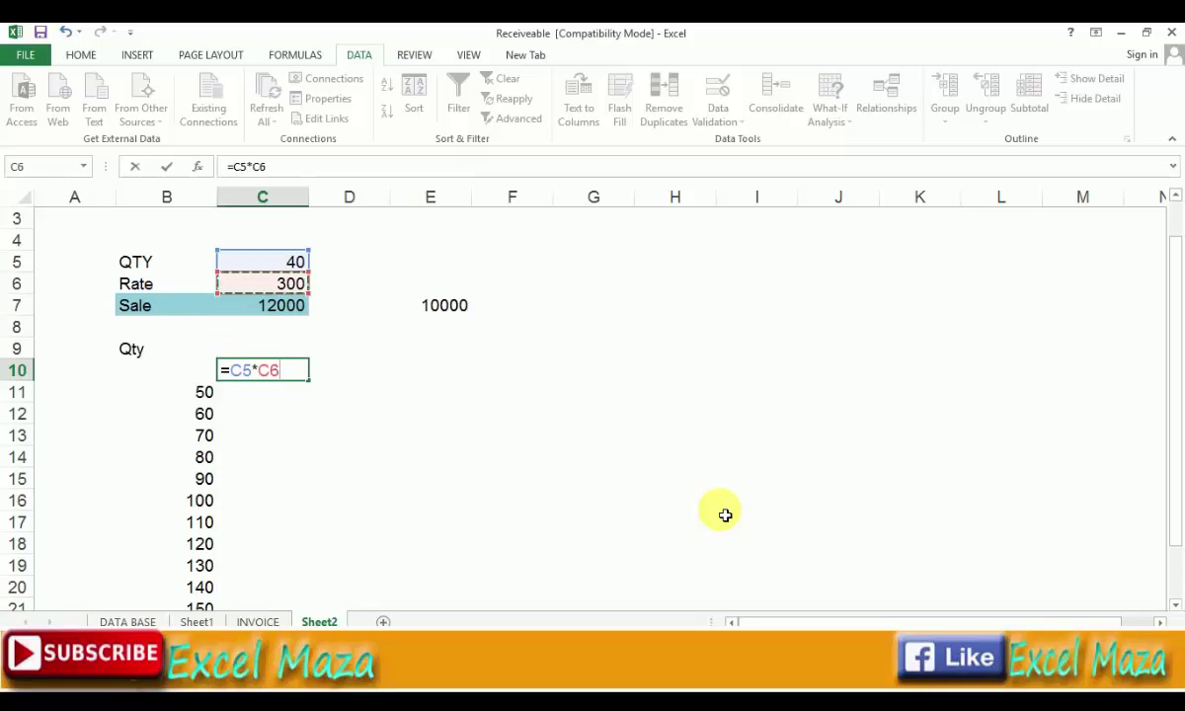
key("Return")
- Replace C10's formula with =C7 so it shows the Sale total of 12000
key("Up")
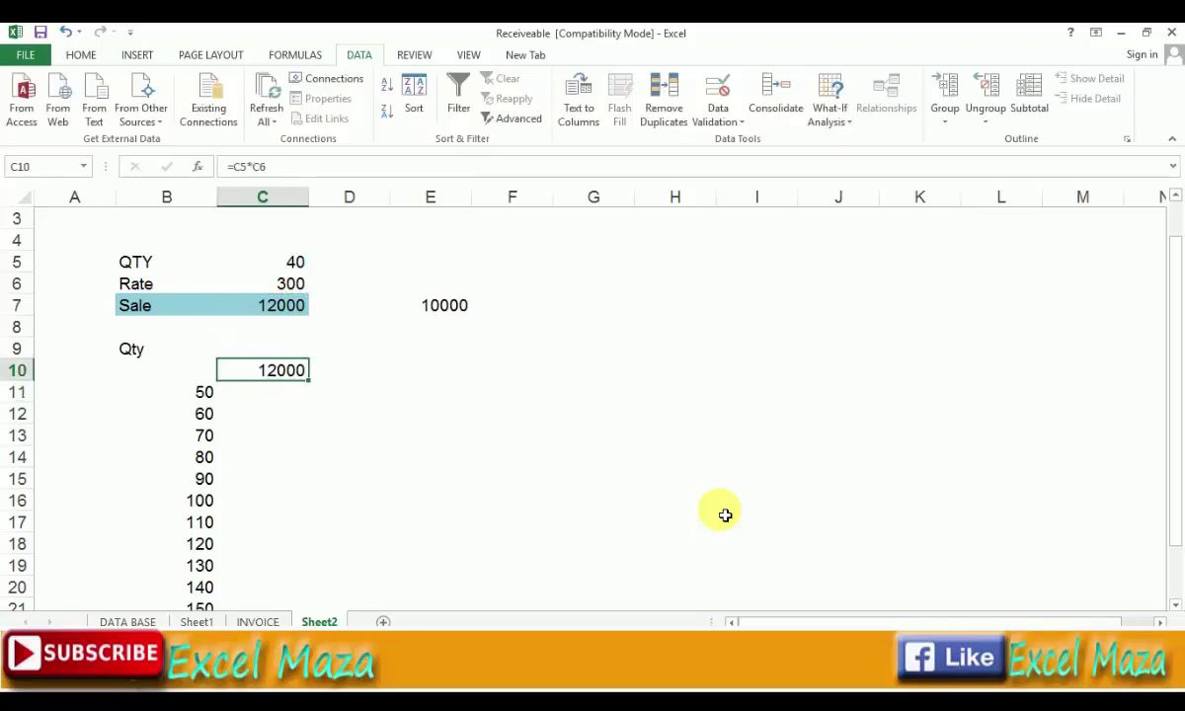
type("=")
key("Up")
key("Up")
key("Up")
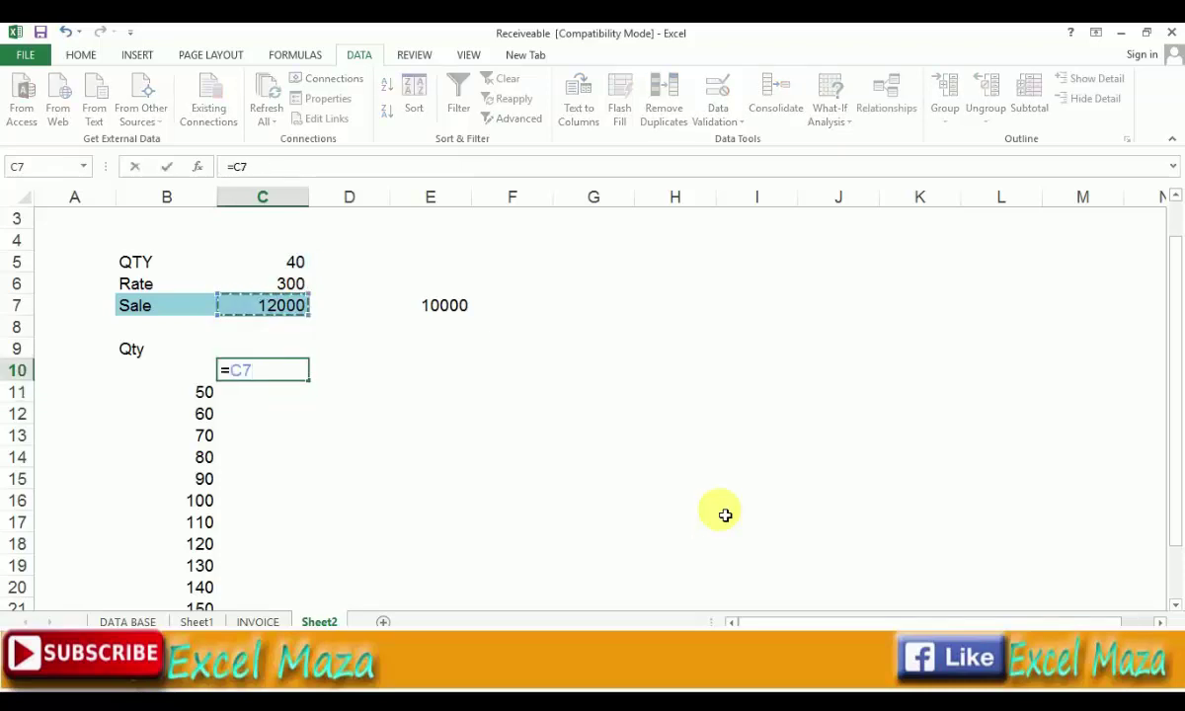
key("Return")
key("Left")
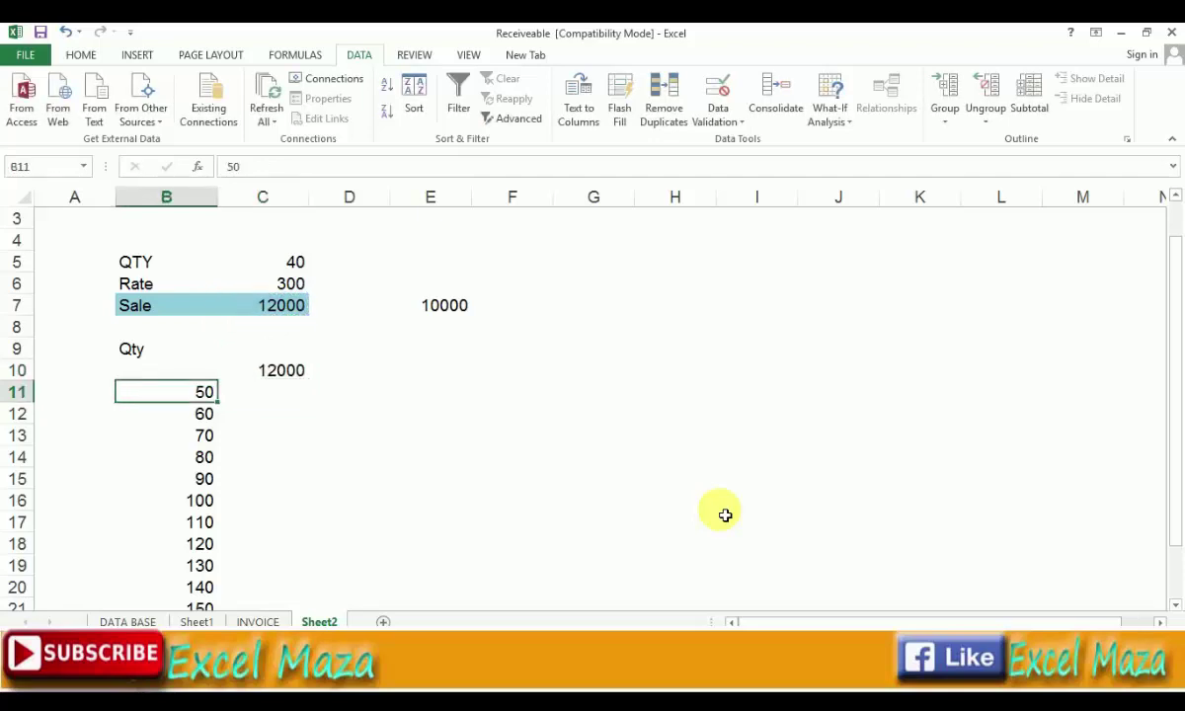
key("Up")
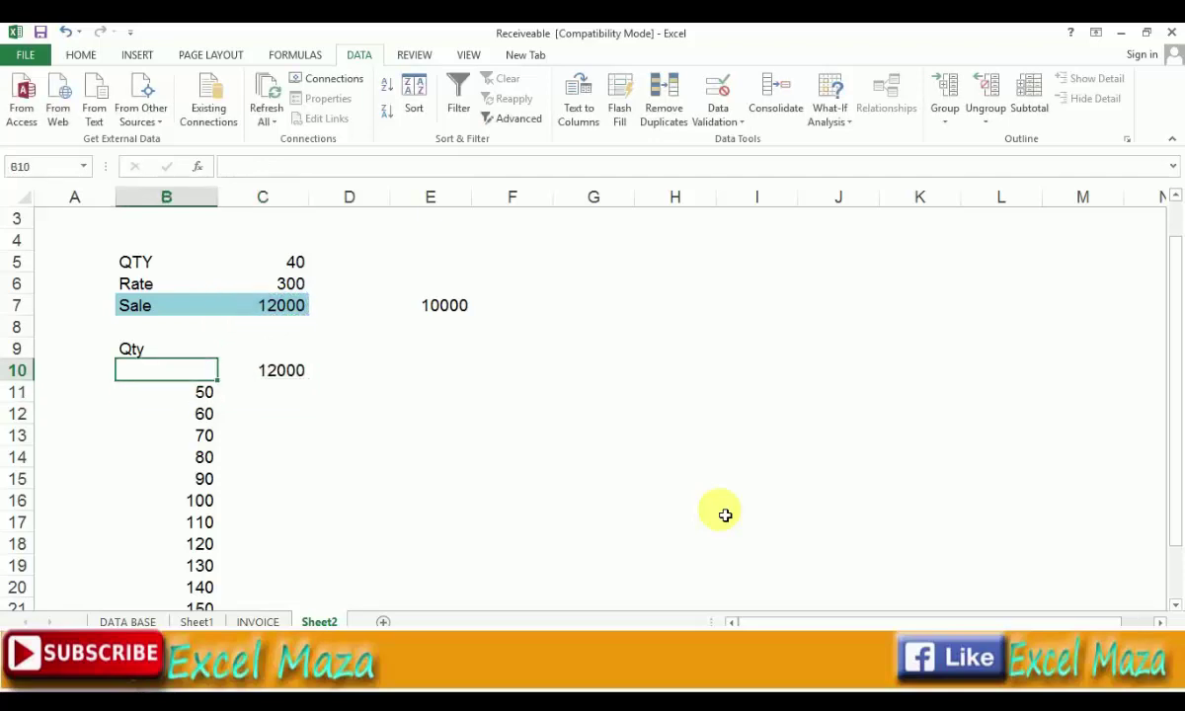
key("Right")
key("Down")
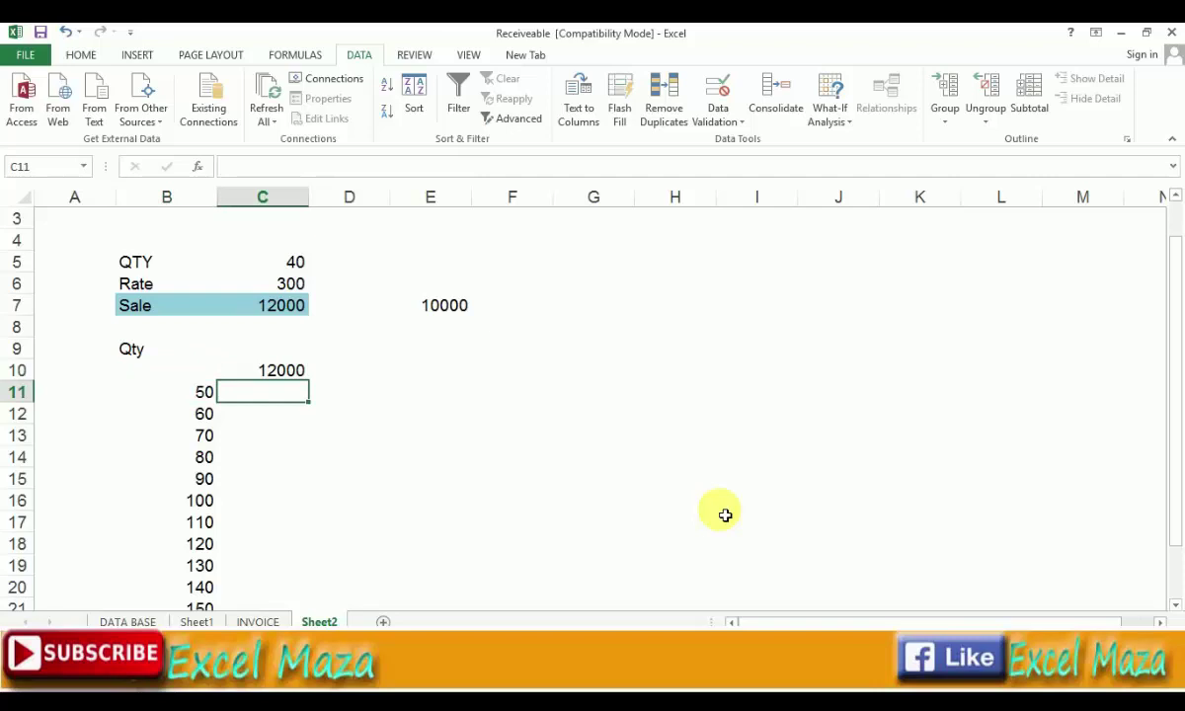
key("Up")
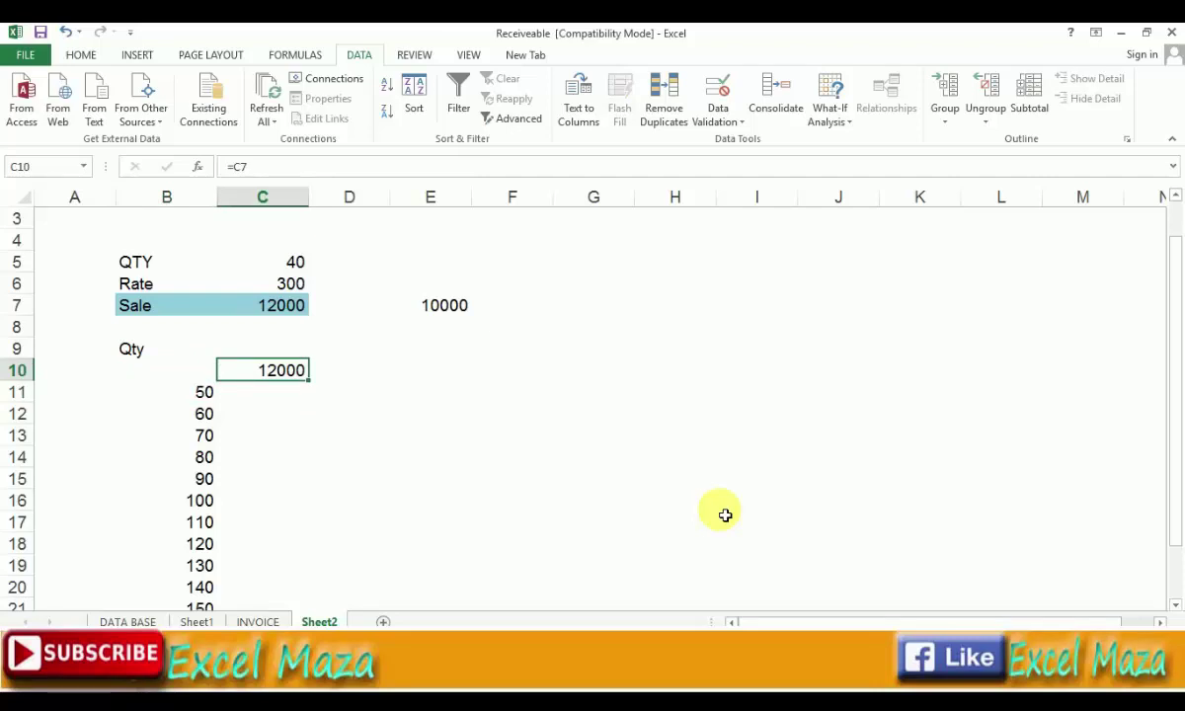
key("Left")
key("shift+Right")
key("Right")
key("Down")
key("shift+Down")
- Shade the result cells C11:C23 with the teal fill
key("shift+Down")
key("shift+Down")
key("shift+Down")
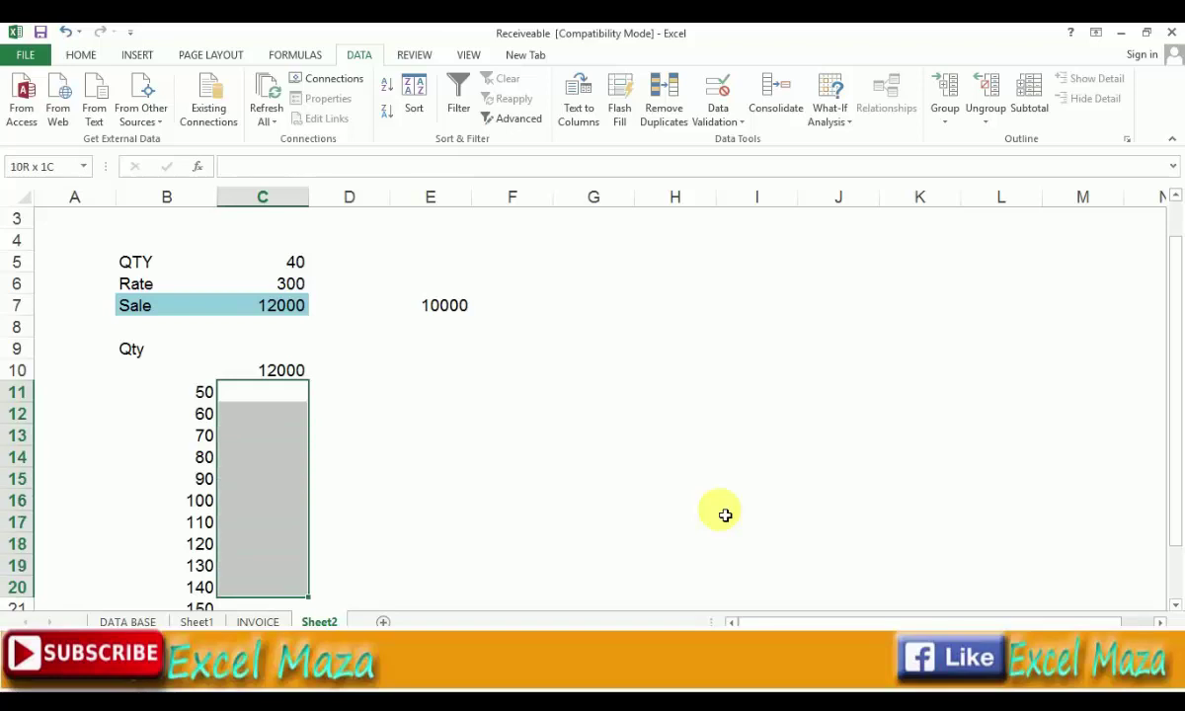
key("shift+Down")
key("shift+Down")
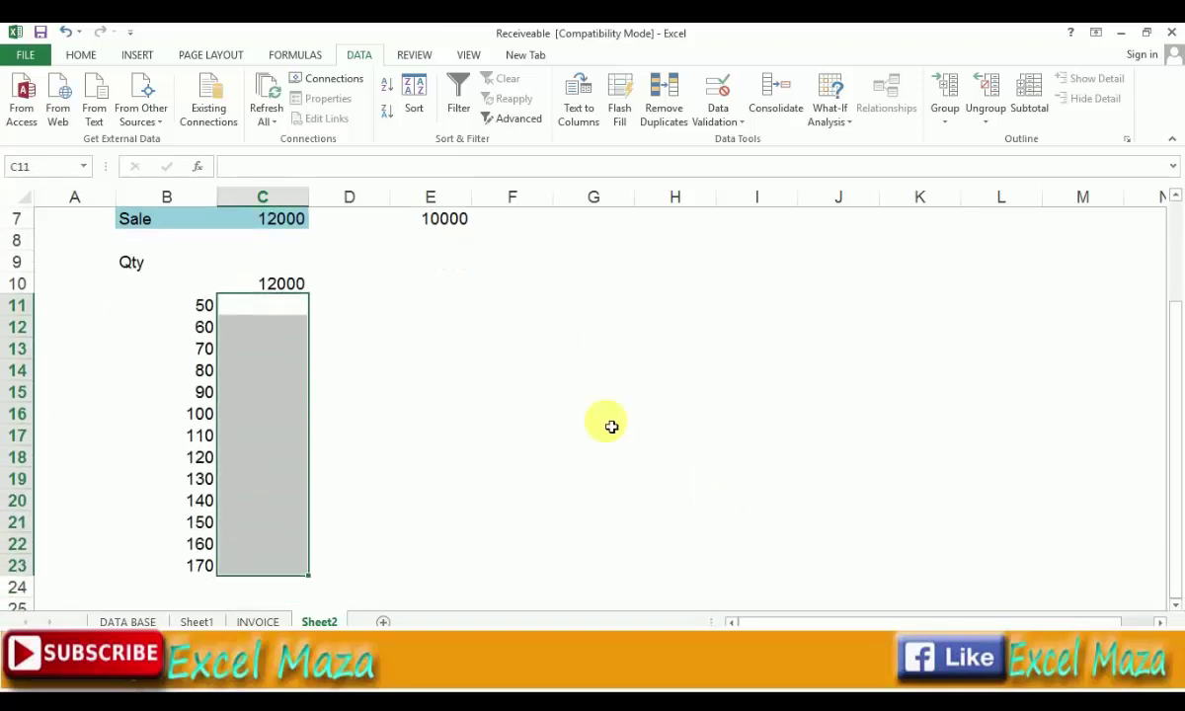
left_click(82, 57)
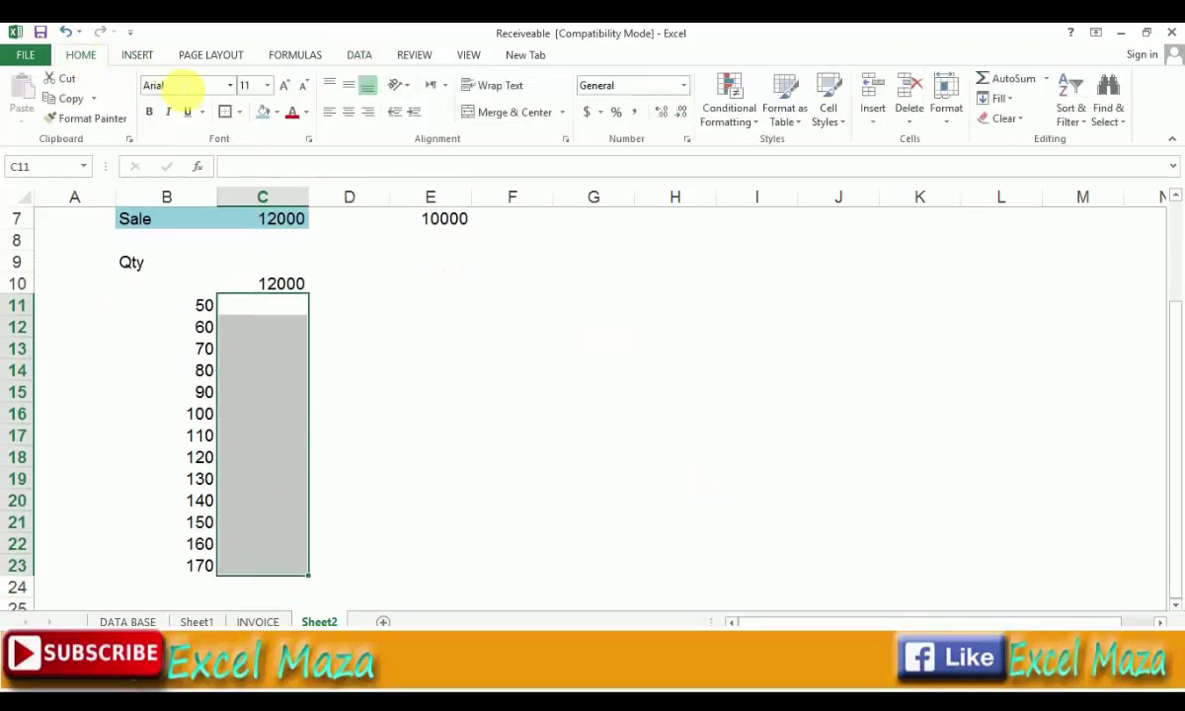
left_click(265, 116)
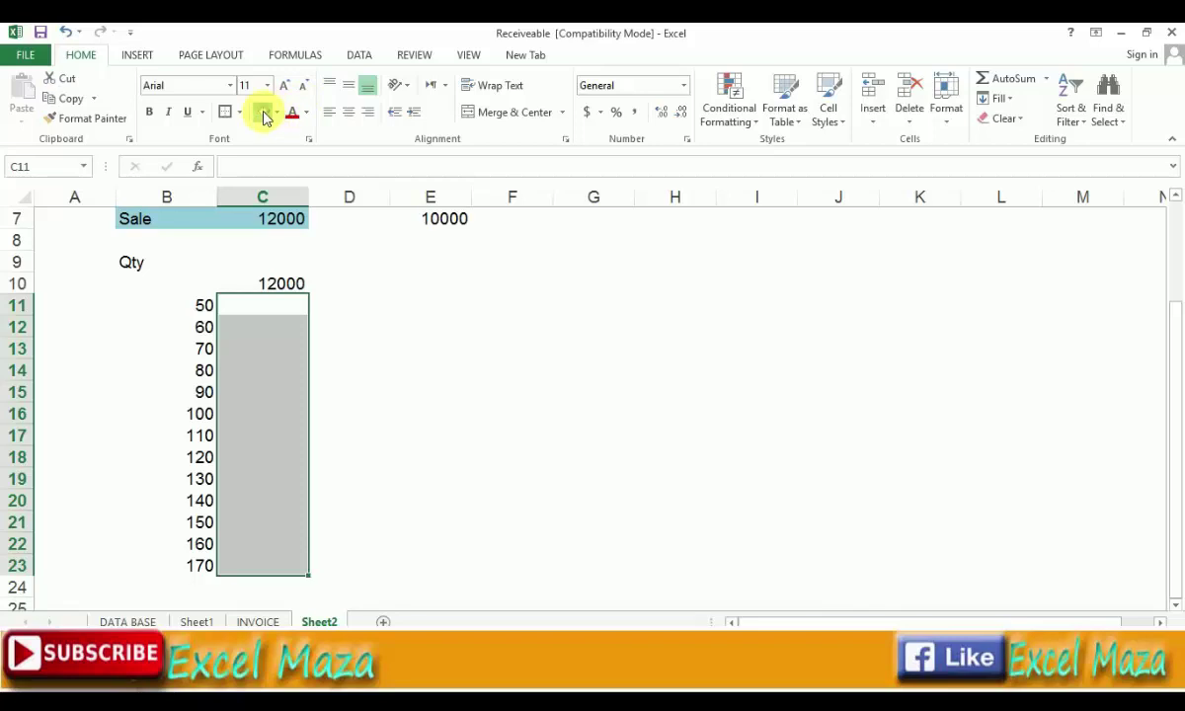
- Select the whole table range B10:C23
key("Up")
key("Up")
key("Down")
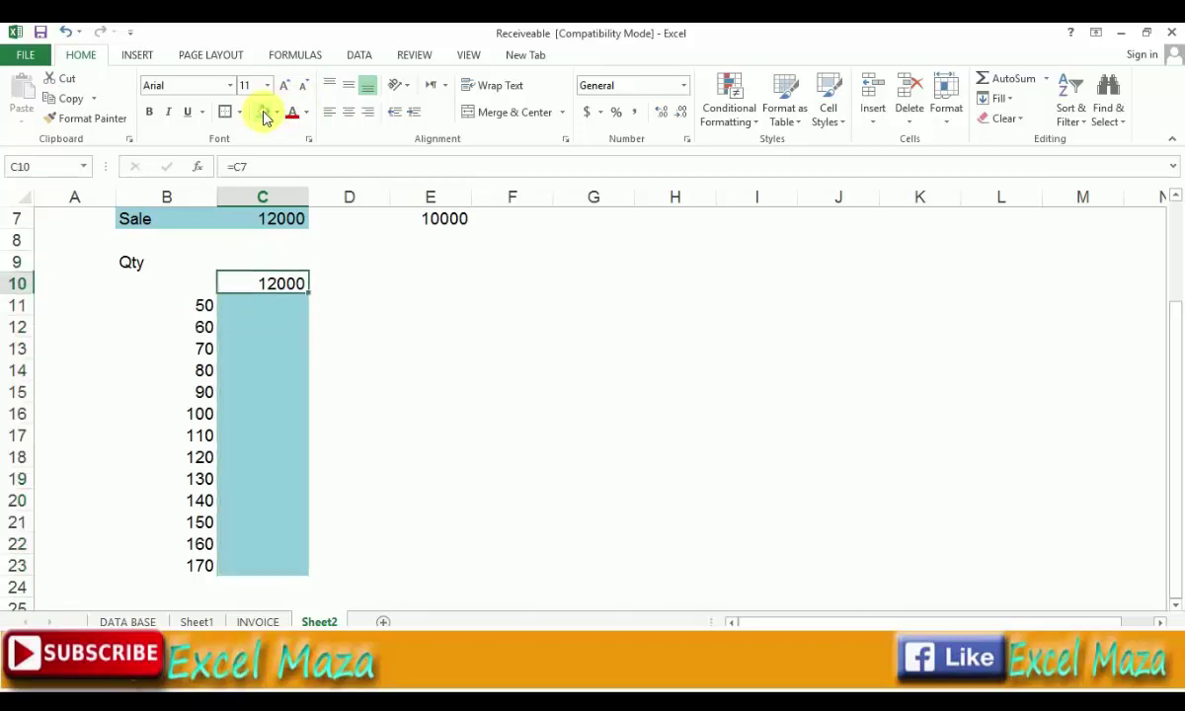
key("shift+Left")
key("shift+Down")
key("shift+Down")
key("shift+Down")
key("shift+Down")
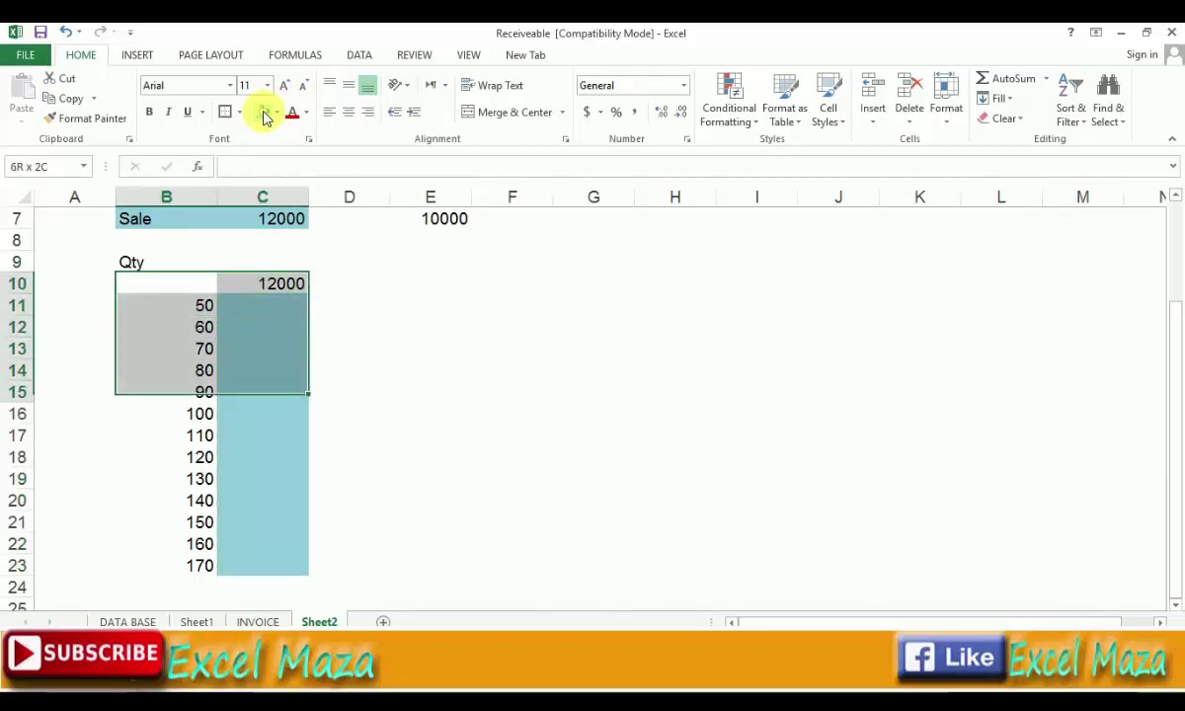
key("shift+Down")
key("shift+Down")
key("shift+Down")
key("shift+Down")
key("shift+Down")
key("shift+Down")
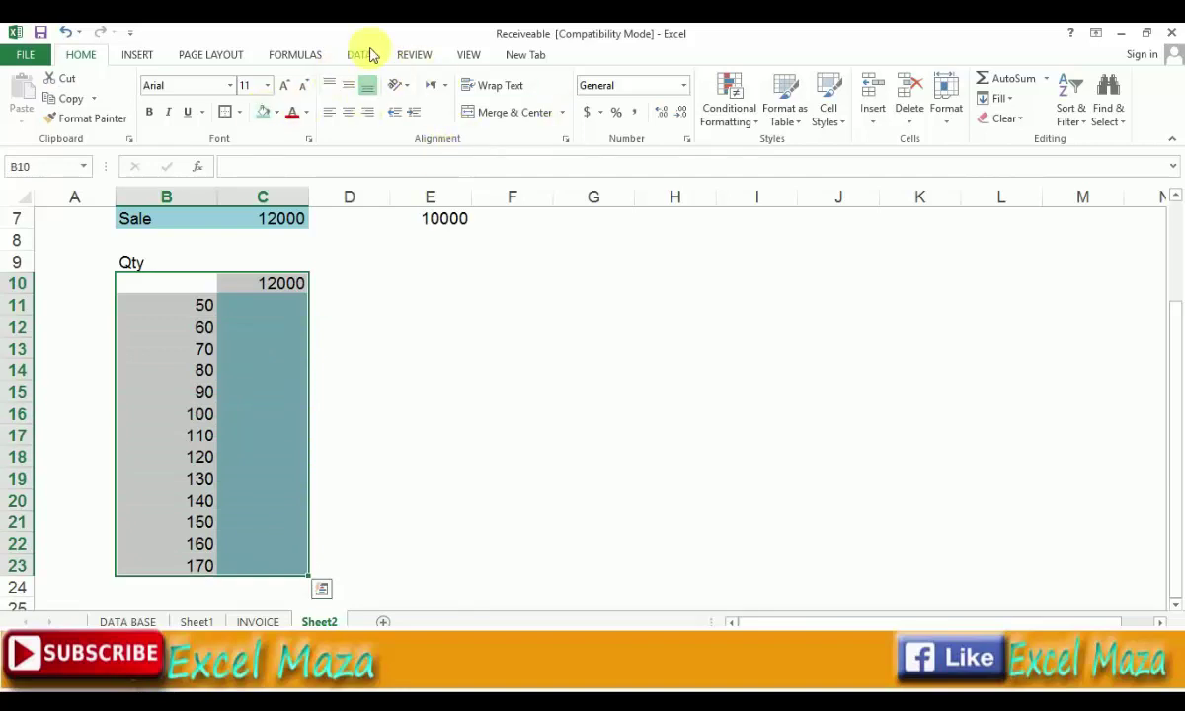
left_click(362, 53)
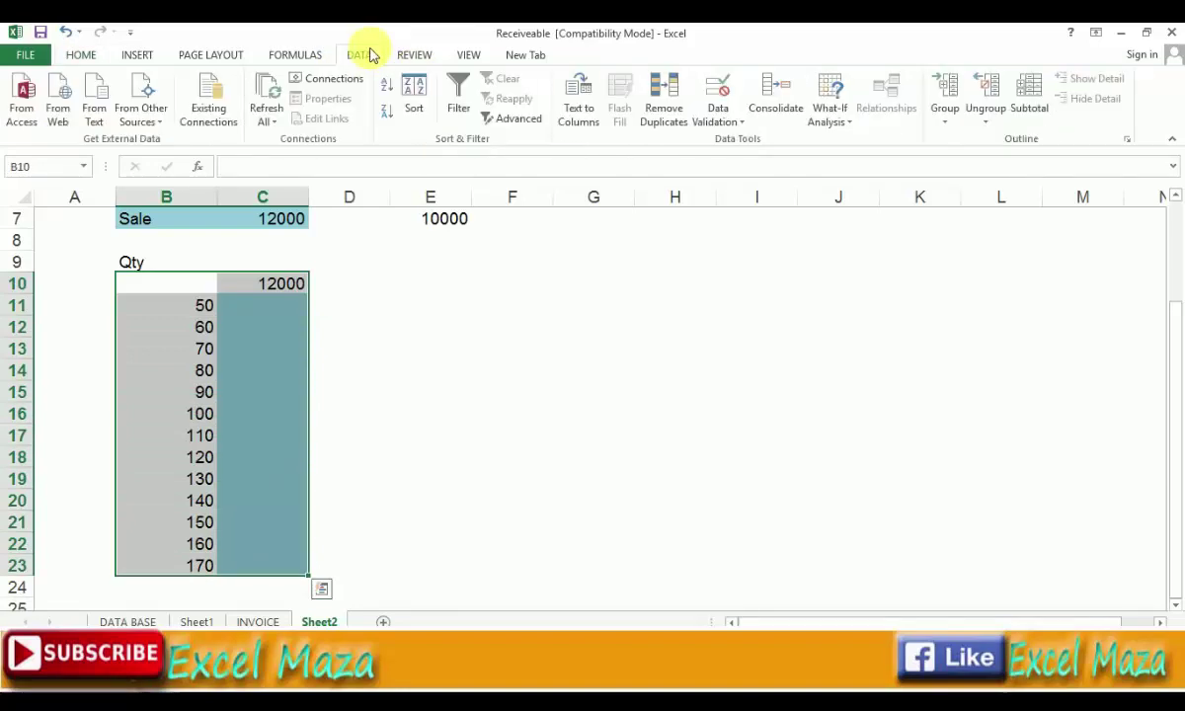
- Create a one-variable data table on B10:C23 with column input cell $C$5 (QTY)
left_click(834, 120)
left_click(862, 181)
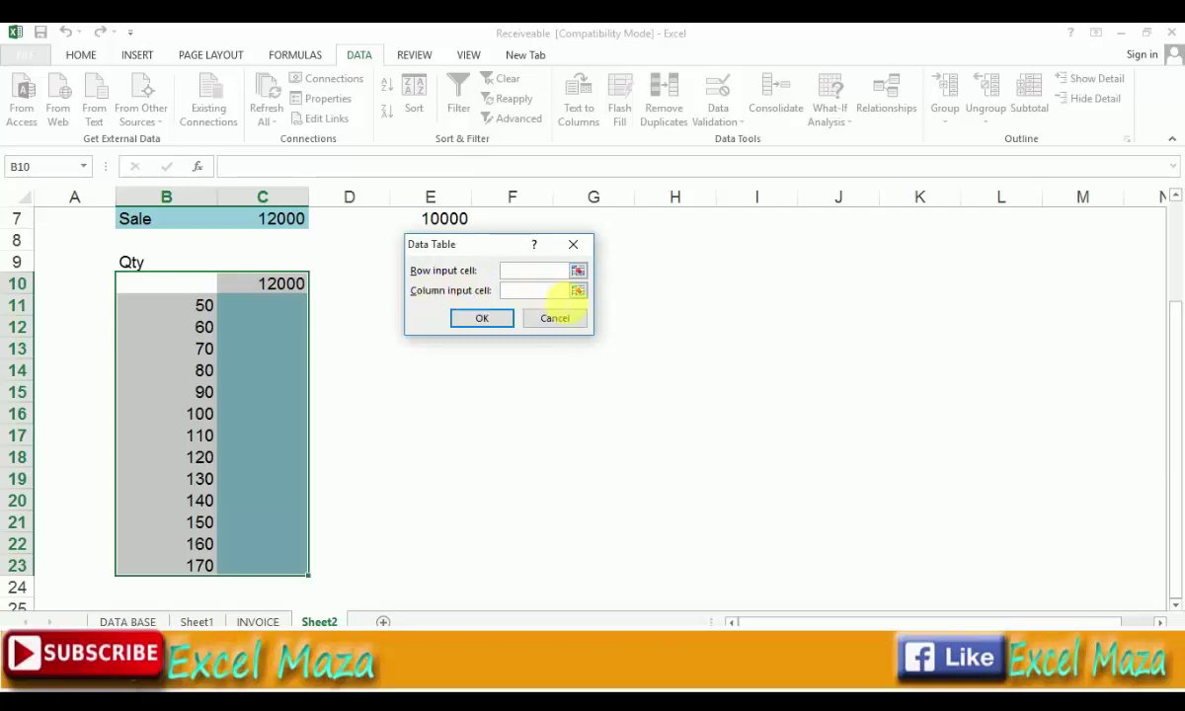
left_click(542, 290)
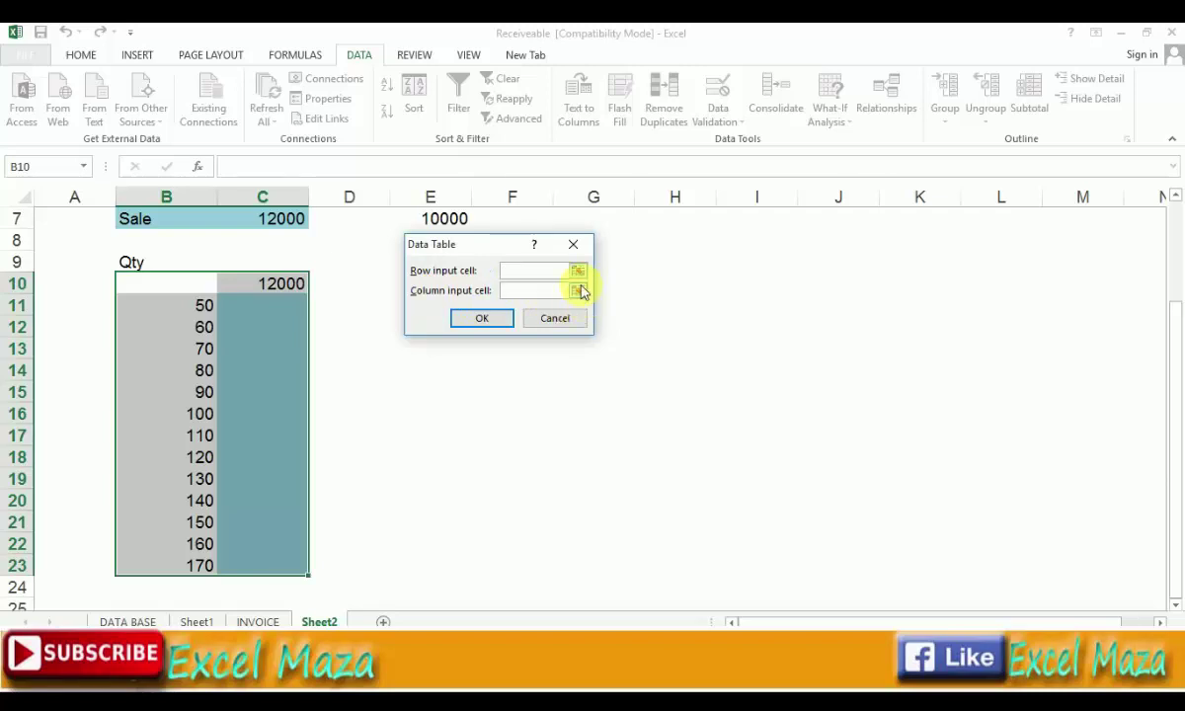
left_click(577, 290)
key("Right")
key("Right")
key("Right")
key("Up")
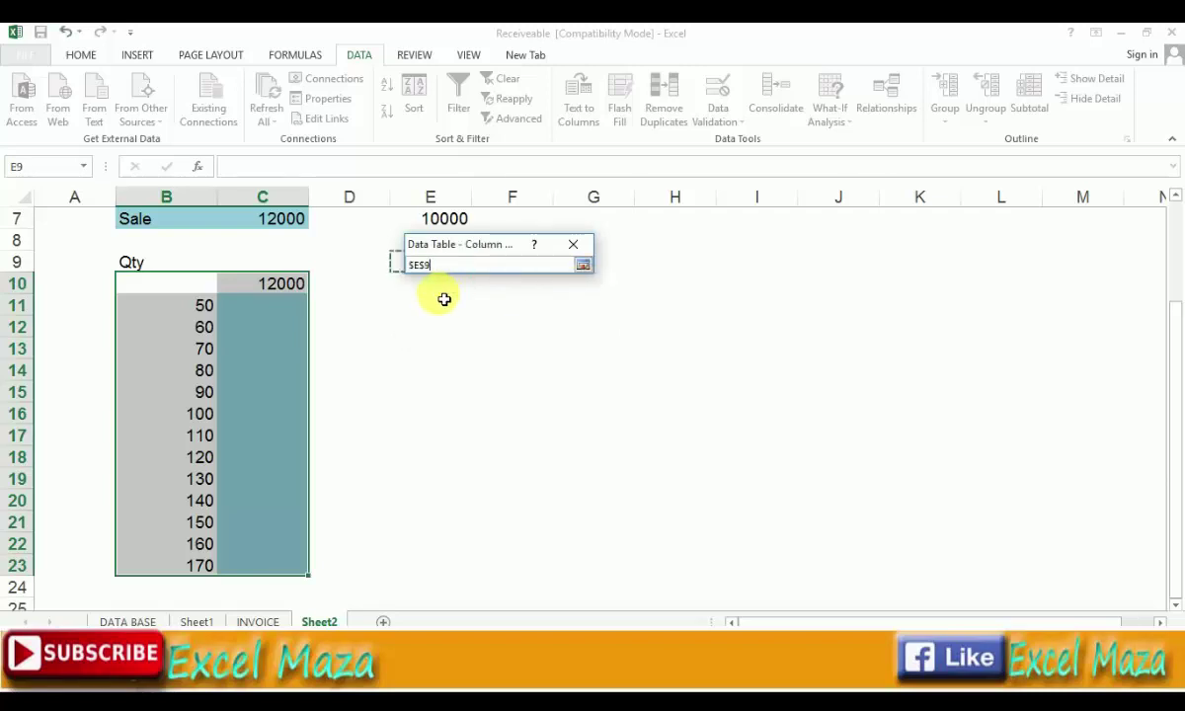
key("Up")
key("Up")
key("Up")
key("Up")
key("Left")
key("Left")
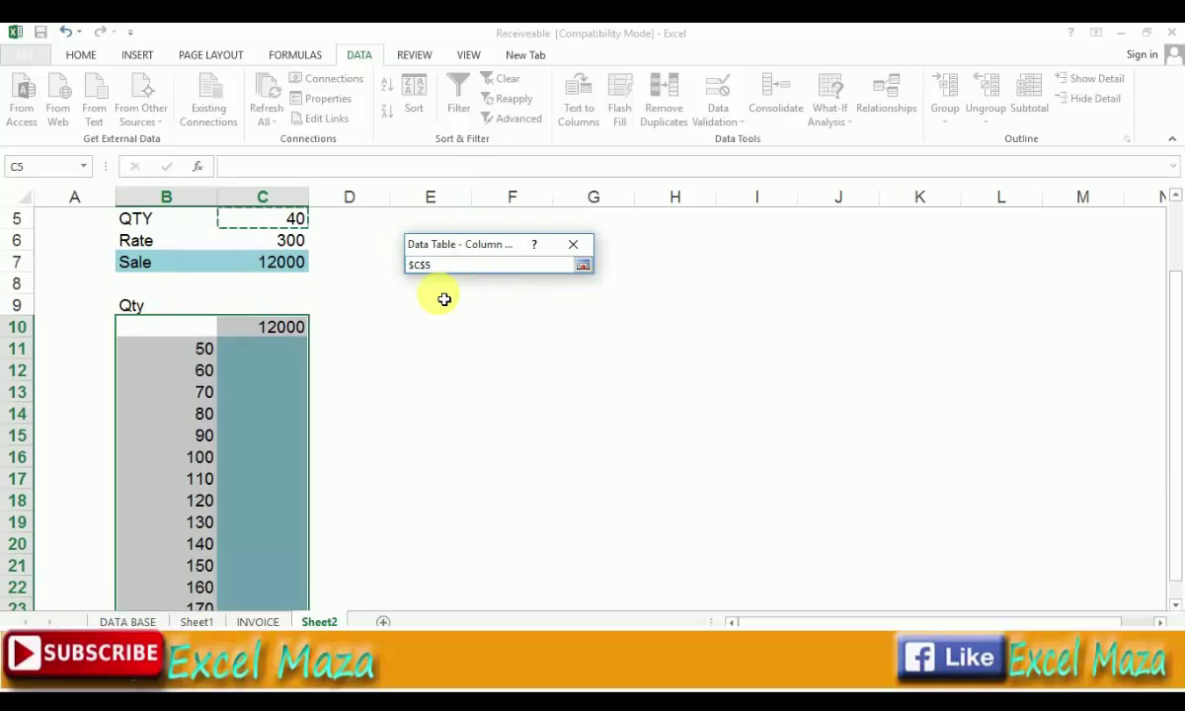
key("Return")
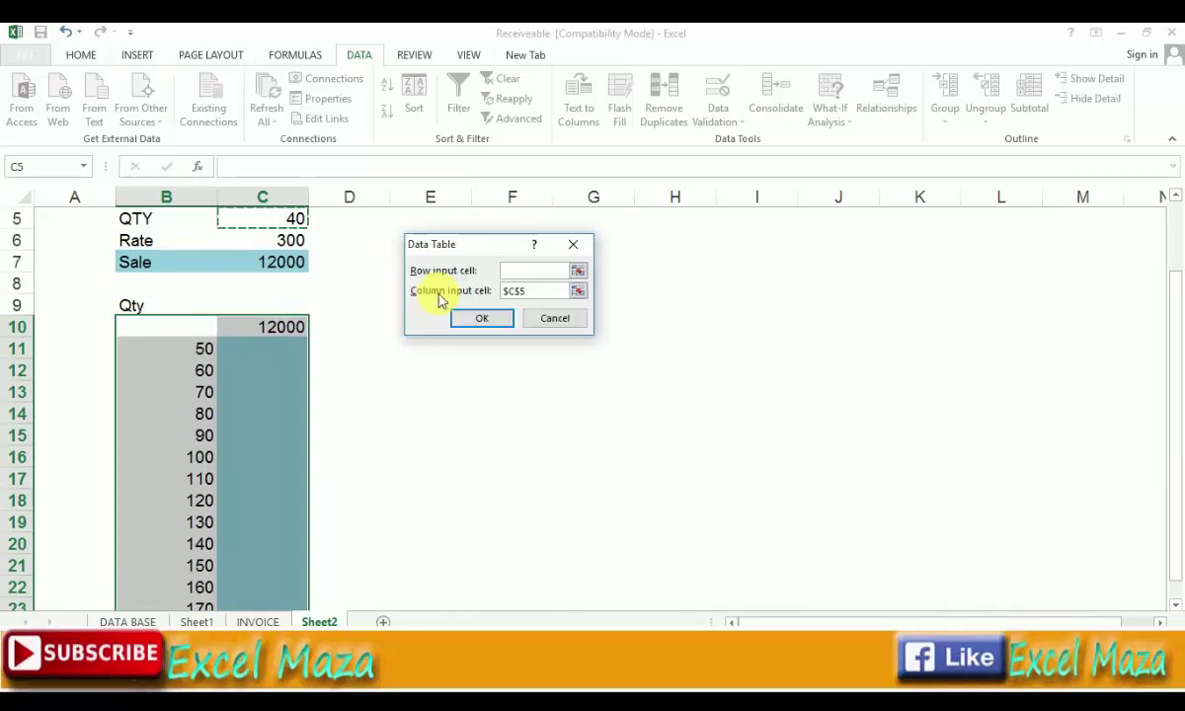
key("Return")
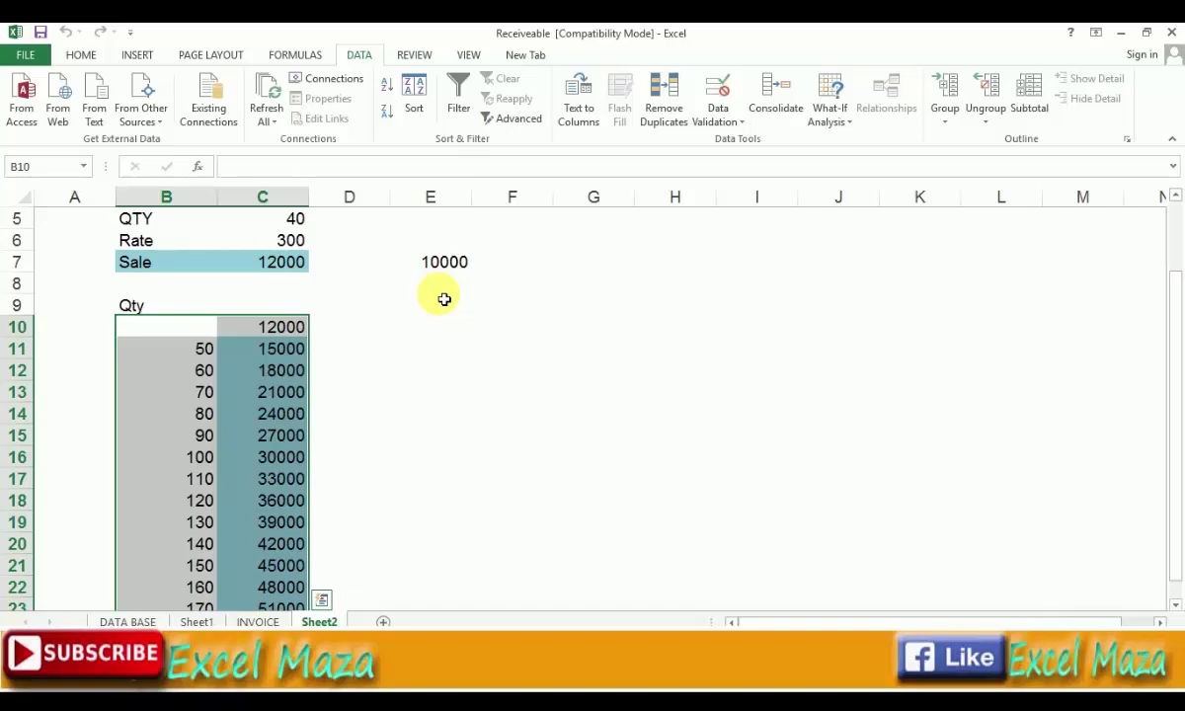
key("Up")
key("Down")
key("Down")
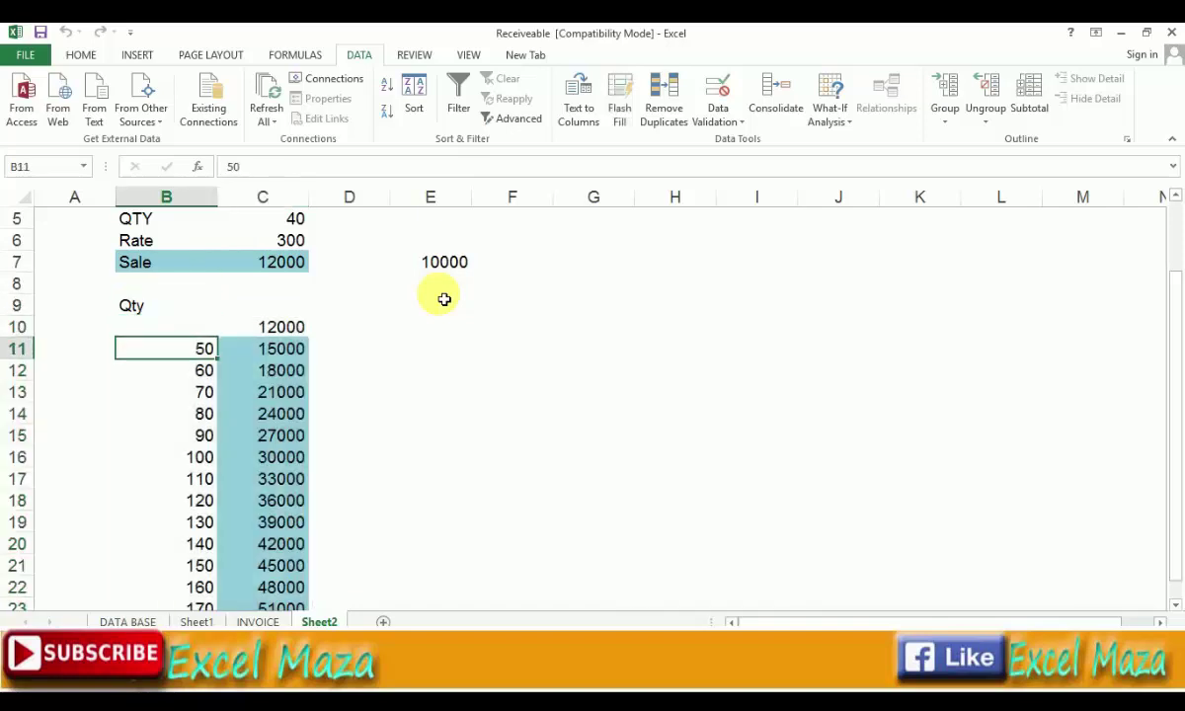
key("Right")
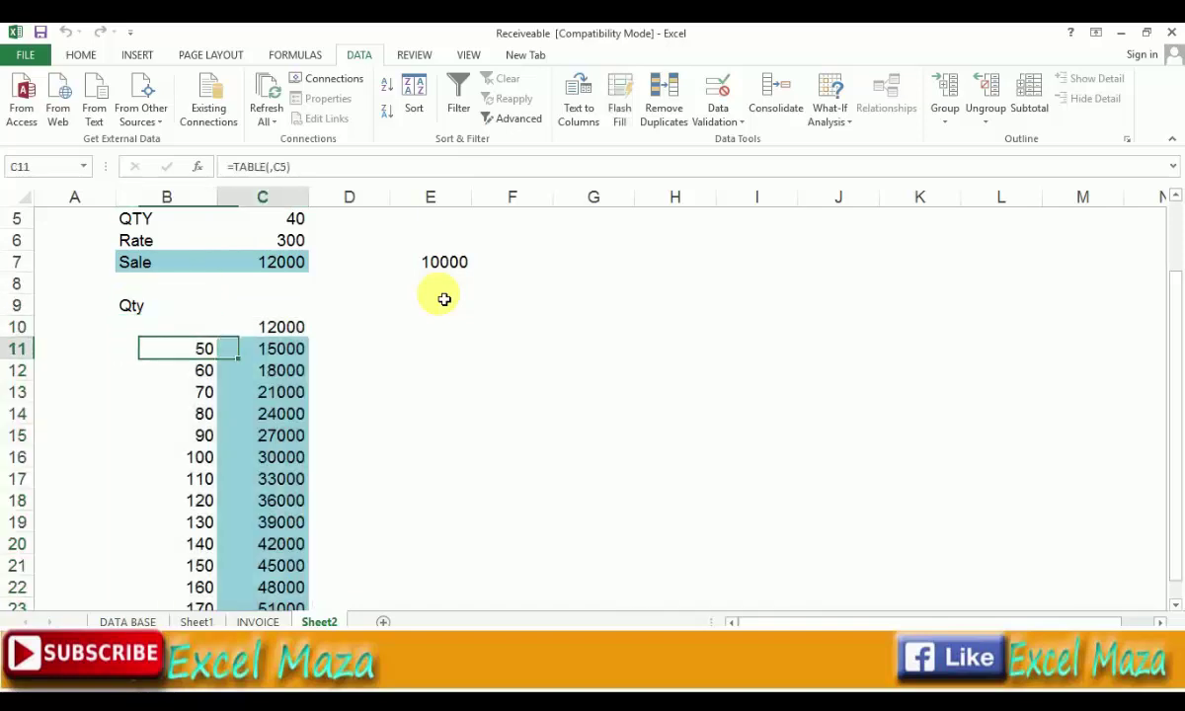
key("Down")
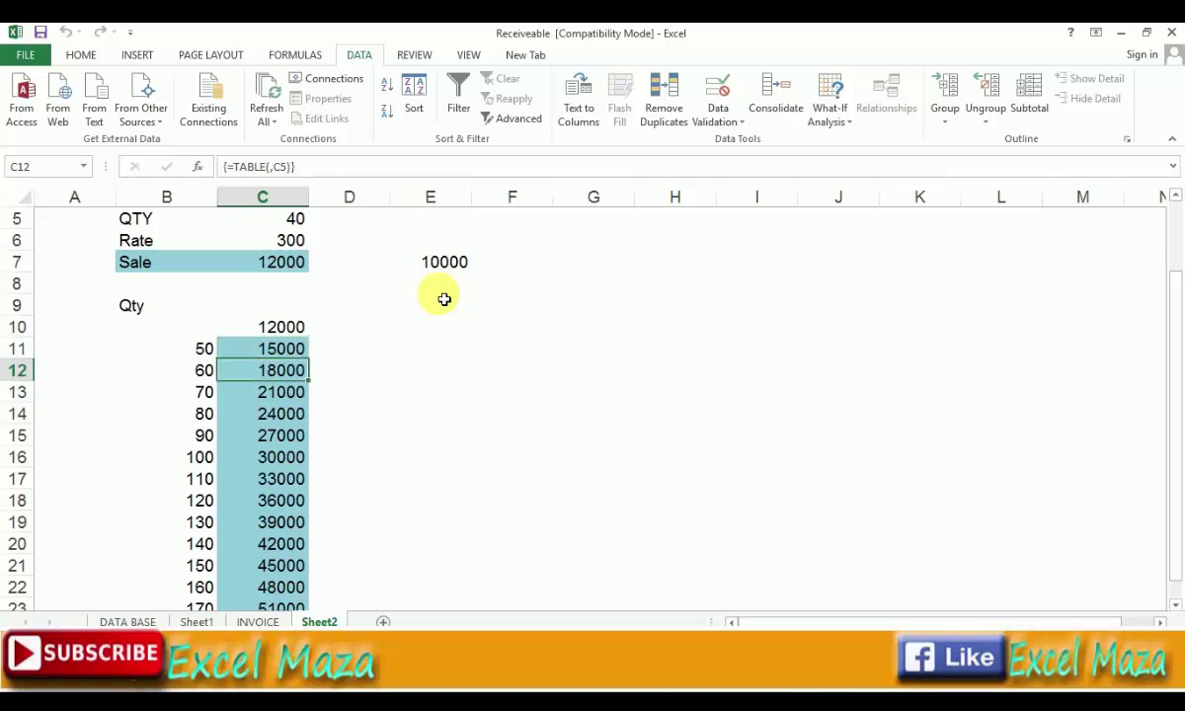
key("Left")
key("Right")
key("Down")
key("Down")
key("Down")
key("Down")
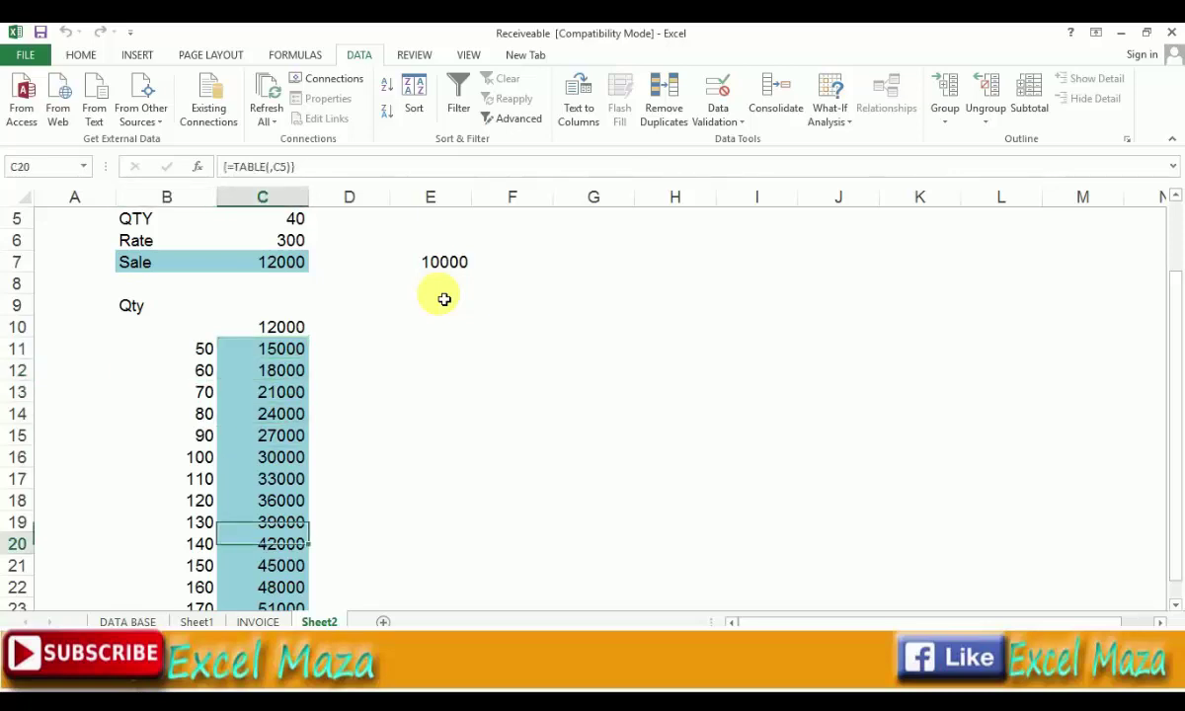
key("Down")
key("Down")
key("Down")
key("Up")
key("Up")
key("Up")
key("Up")
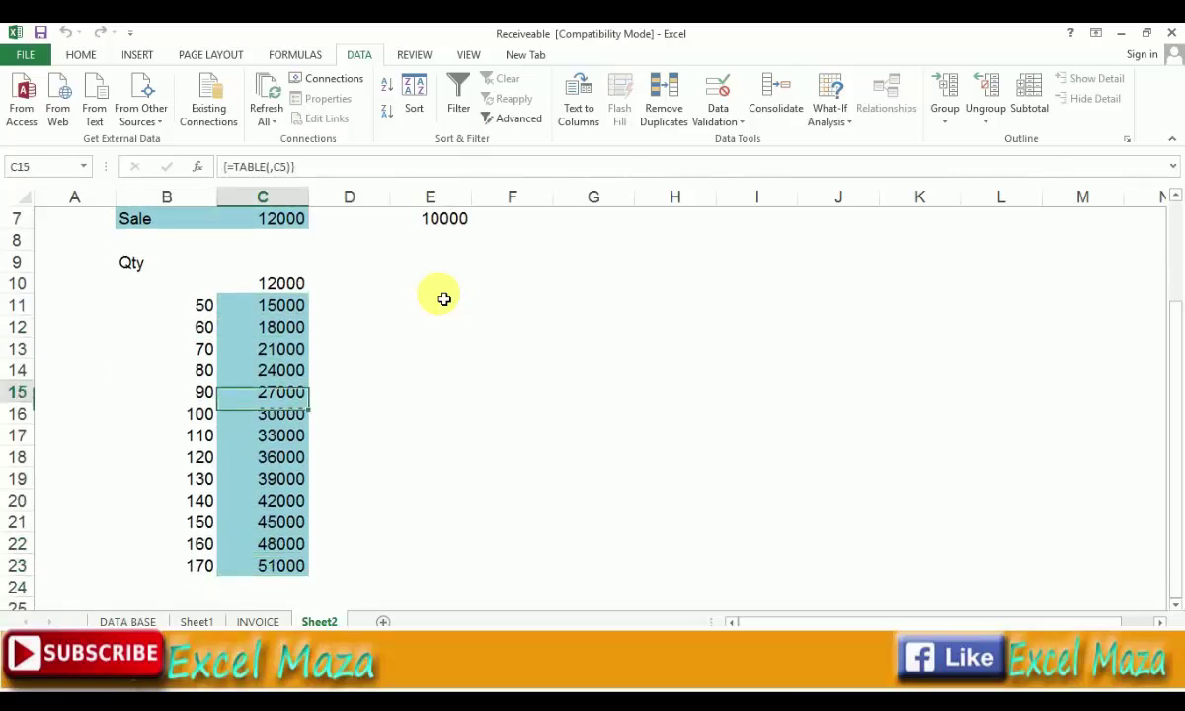
key("Up")
key("Up")
key("Up")
key("Up")
key("Up")
key("Up")
key("Up")
key("Up")
key("Up")
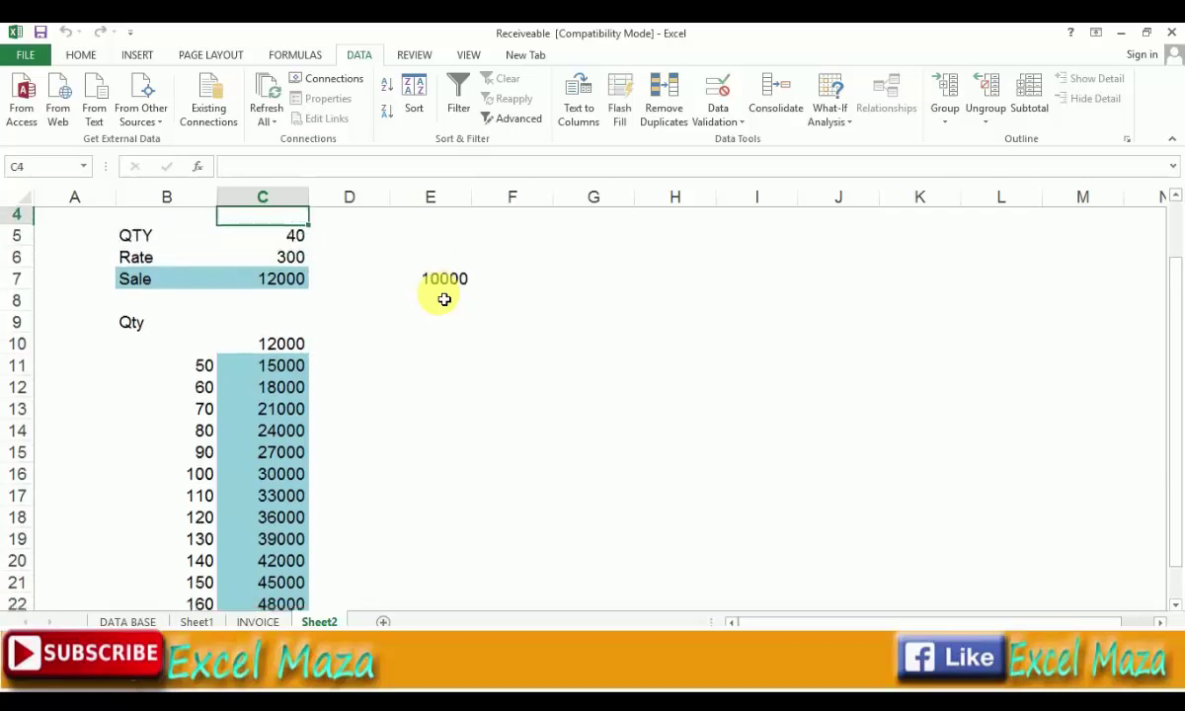
key("Down")
key("Down")
key("Down")
key("Down")
key("Down")
key("Down")
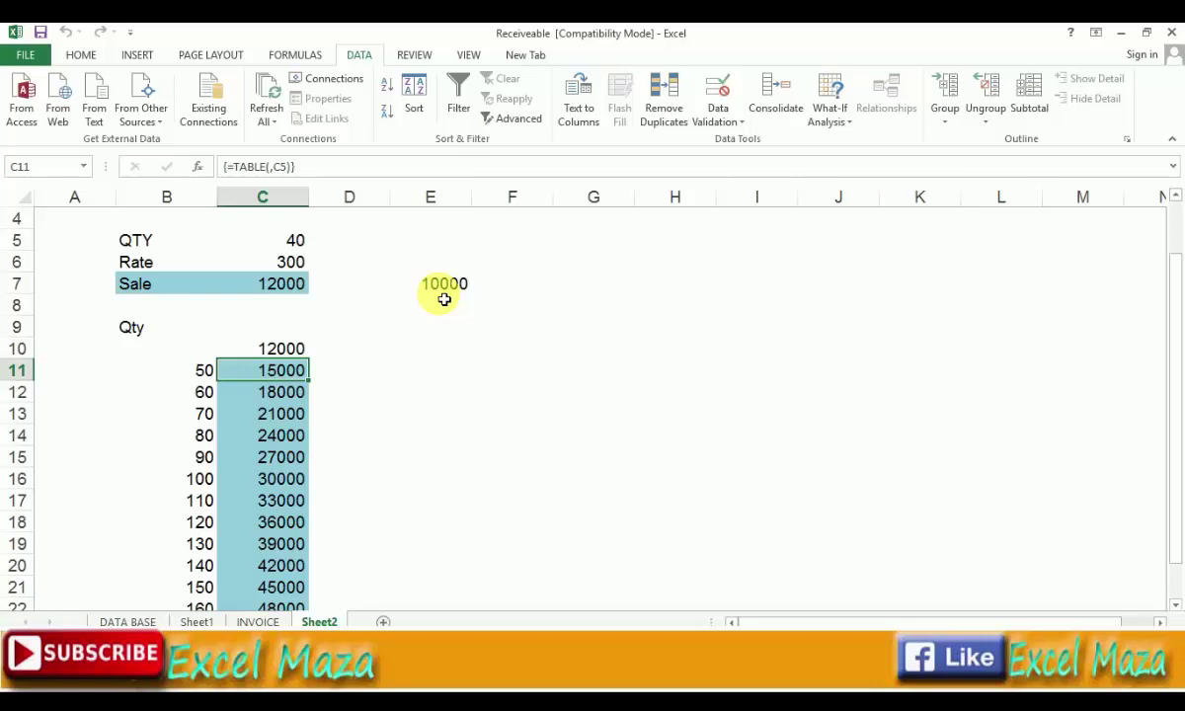
key("Up")
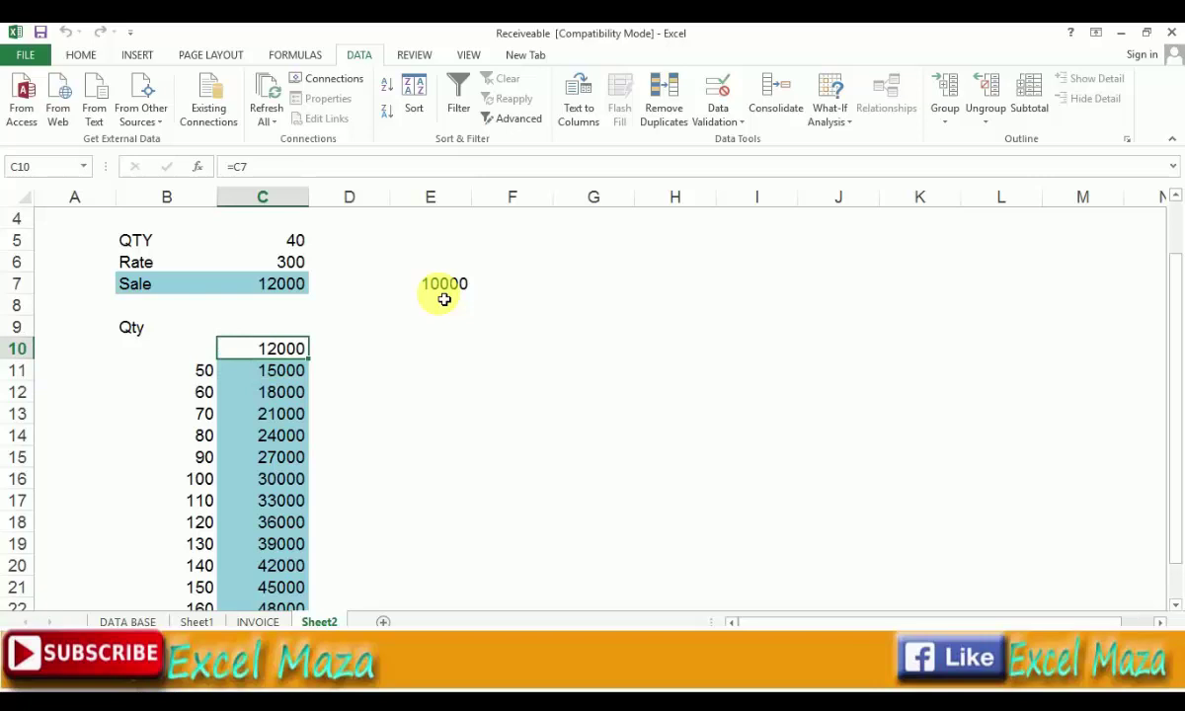
key("Up")
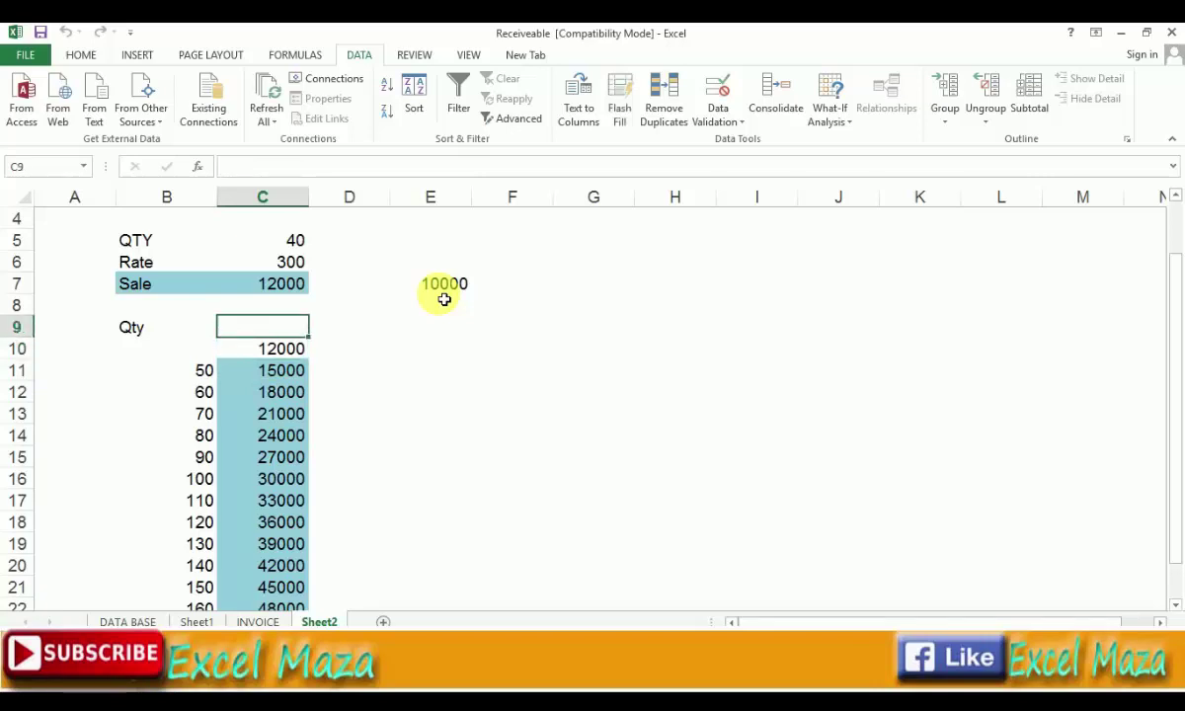
key("Down")
key("Up")
key("Left")
key("Right")
key("Up")
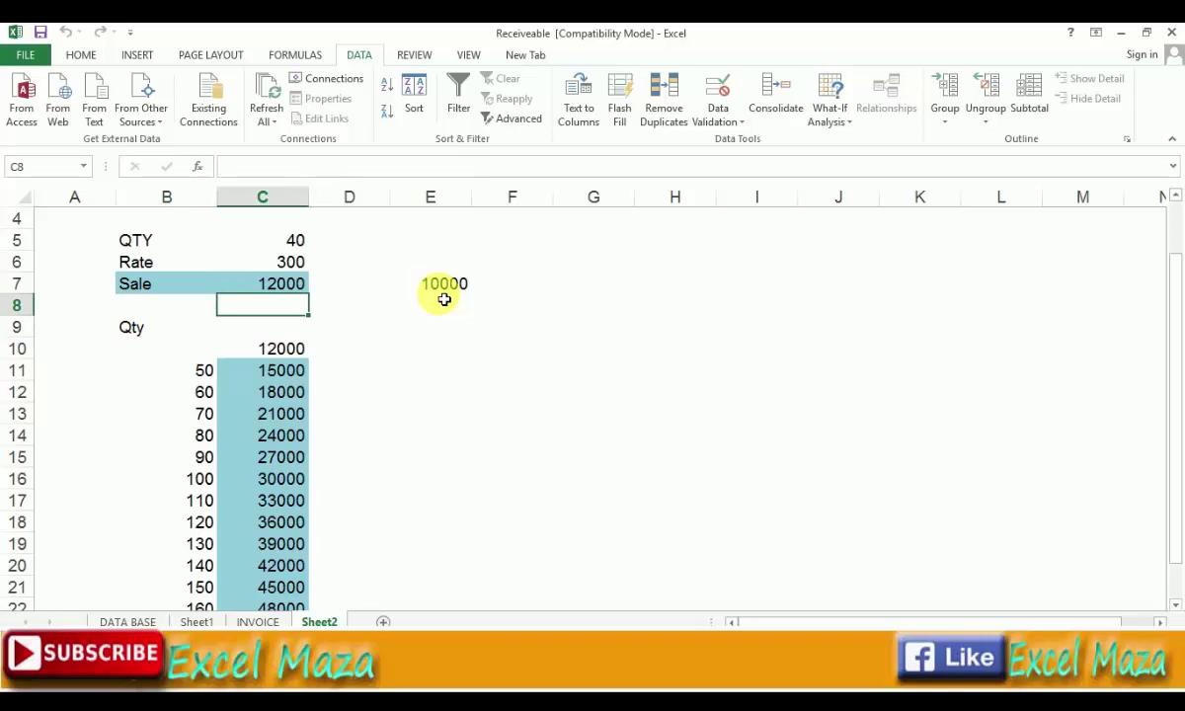
- Merge D8:K8 and enter the header 'Rate'
key("Right")
key("shift+Right")
key("shift+Right")
key("shift+Right")
key("shift+Right")
key("shift+Right")
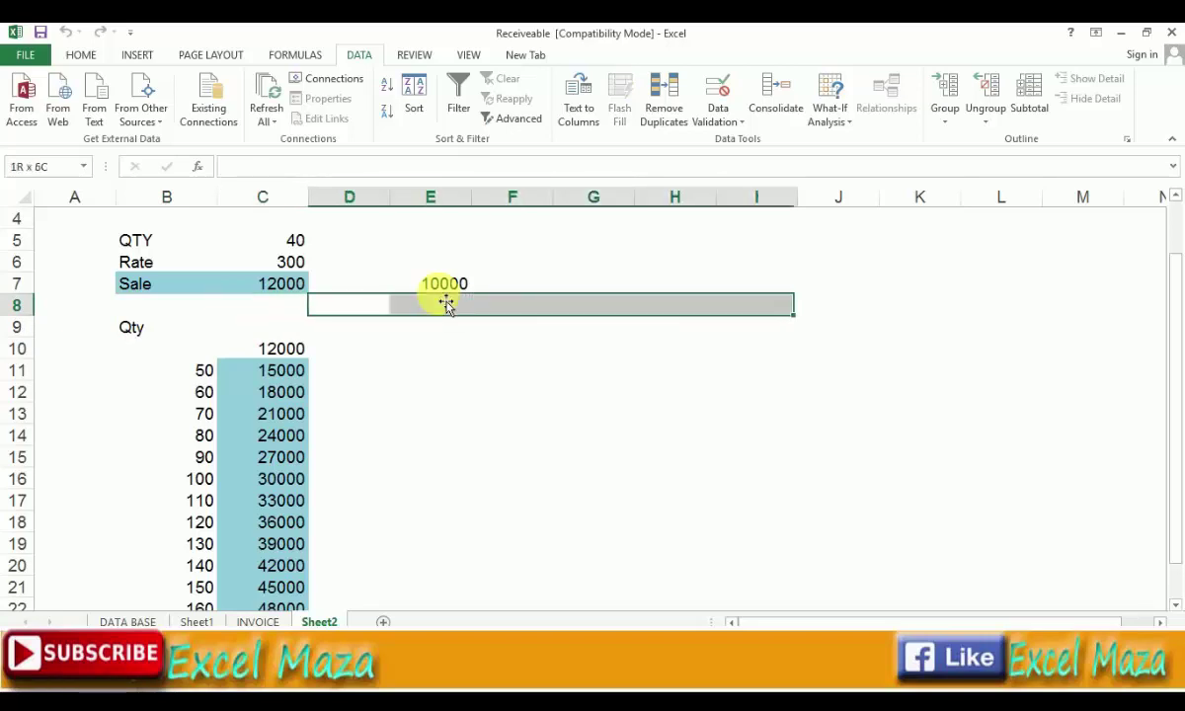
key("shift+Right")
key("shift+Right")
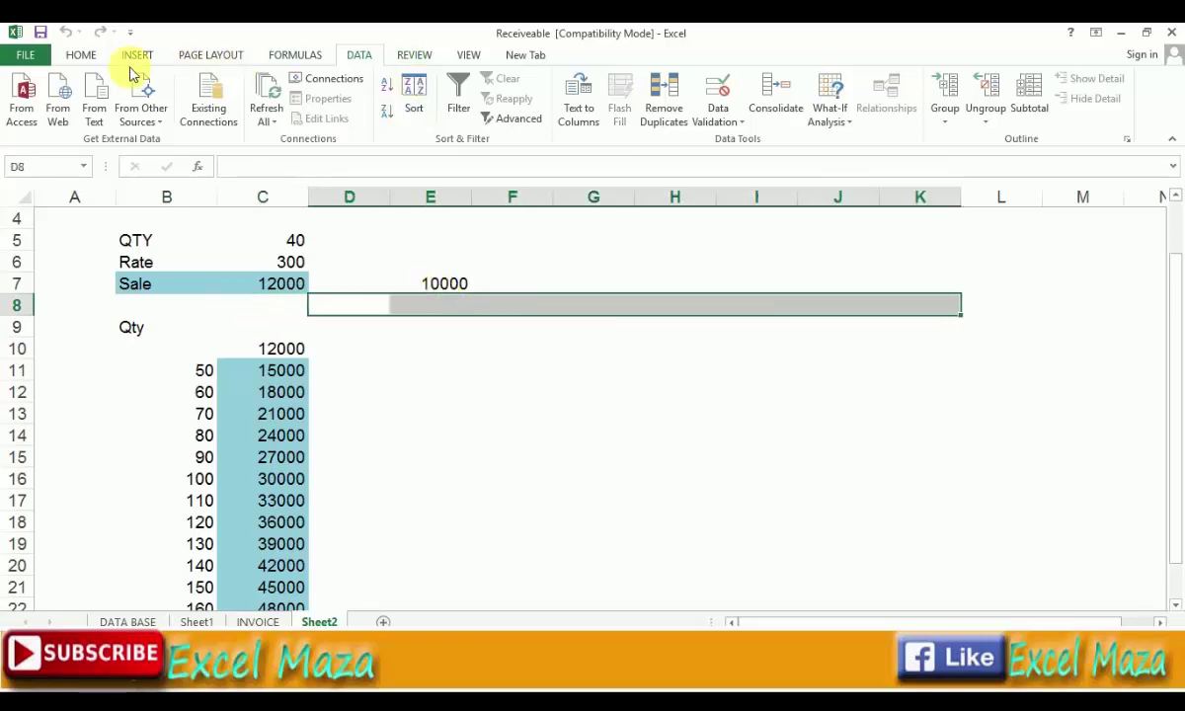
left_click(81, 55)
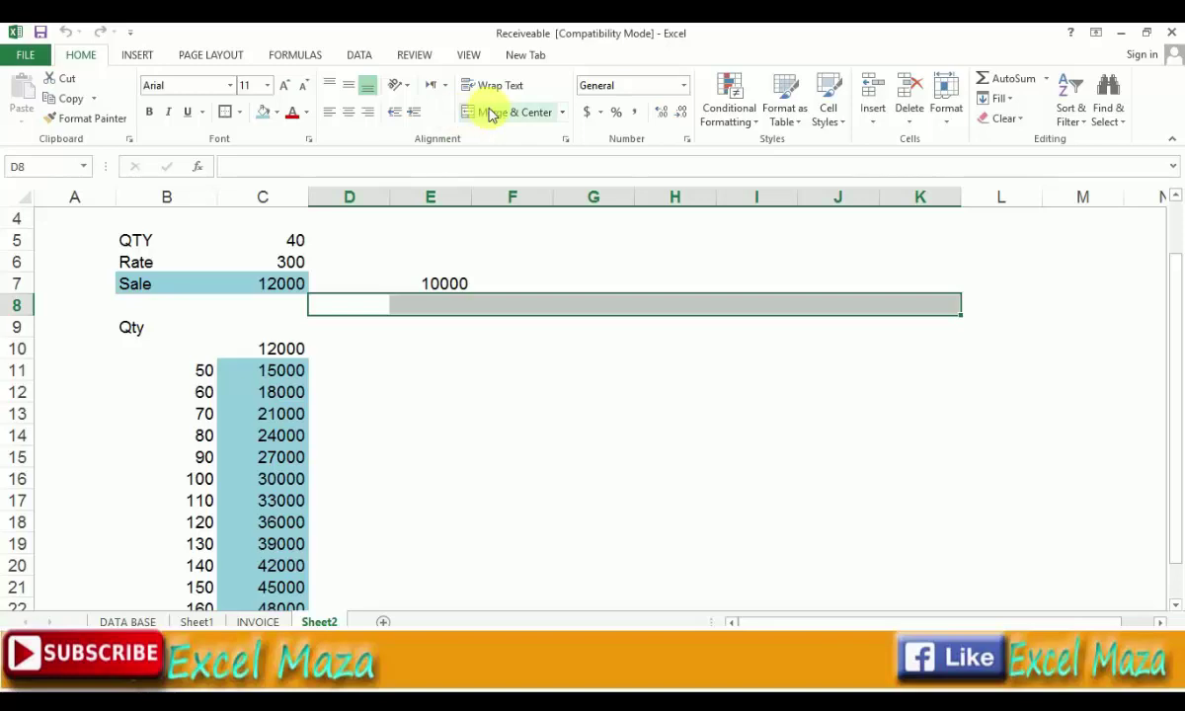
left_click(491, 114)
type("Rate")
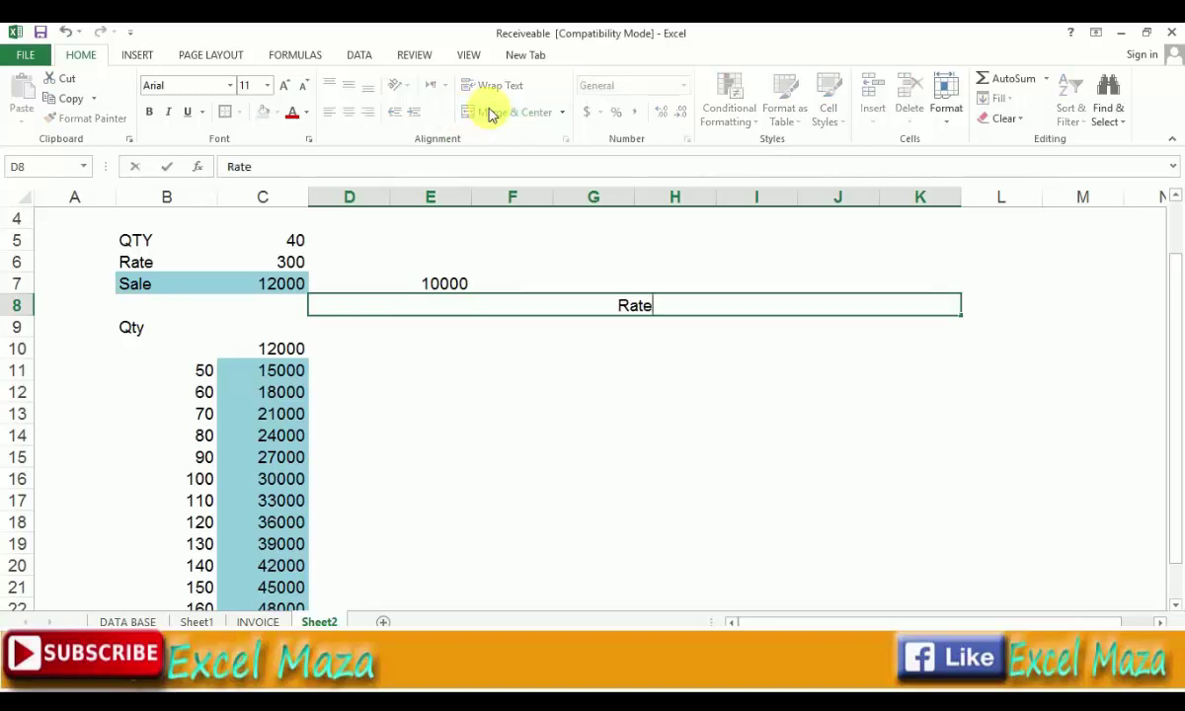
key("Return")
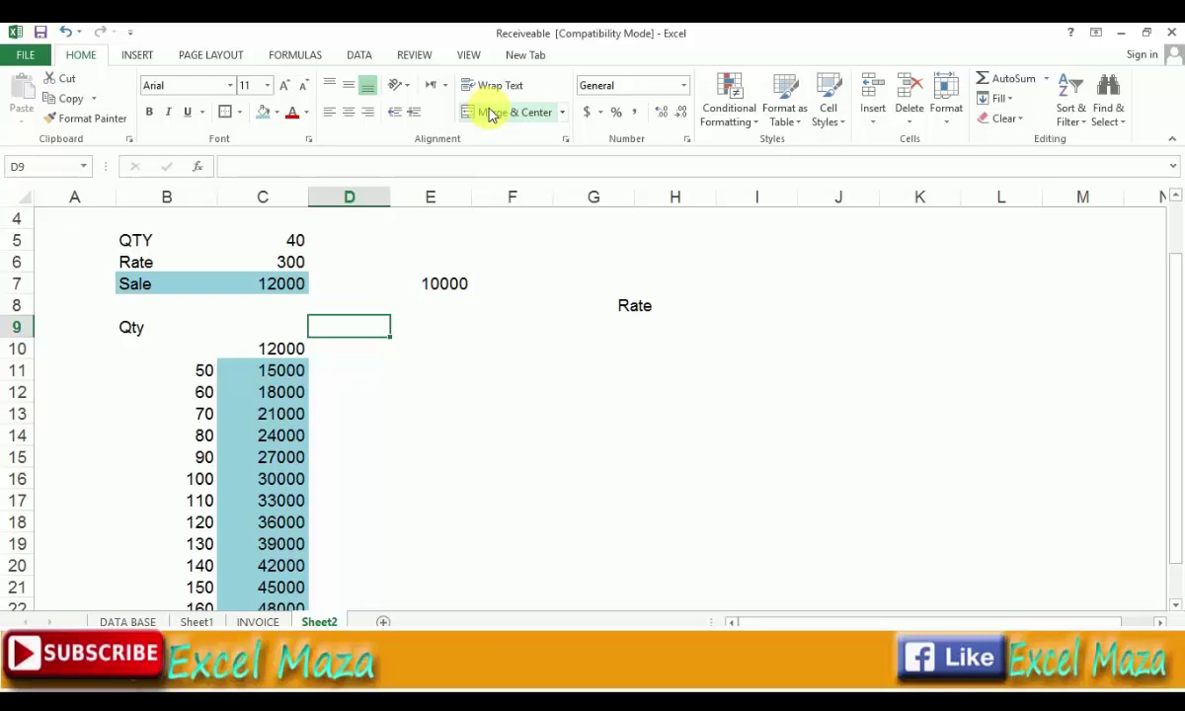
- Enter the first rate 350 in D9
type("3")
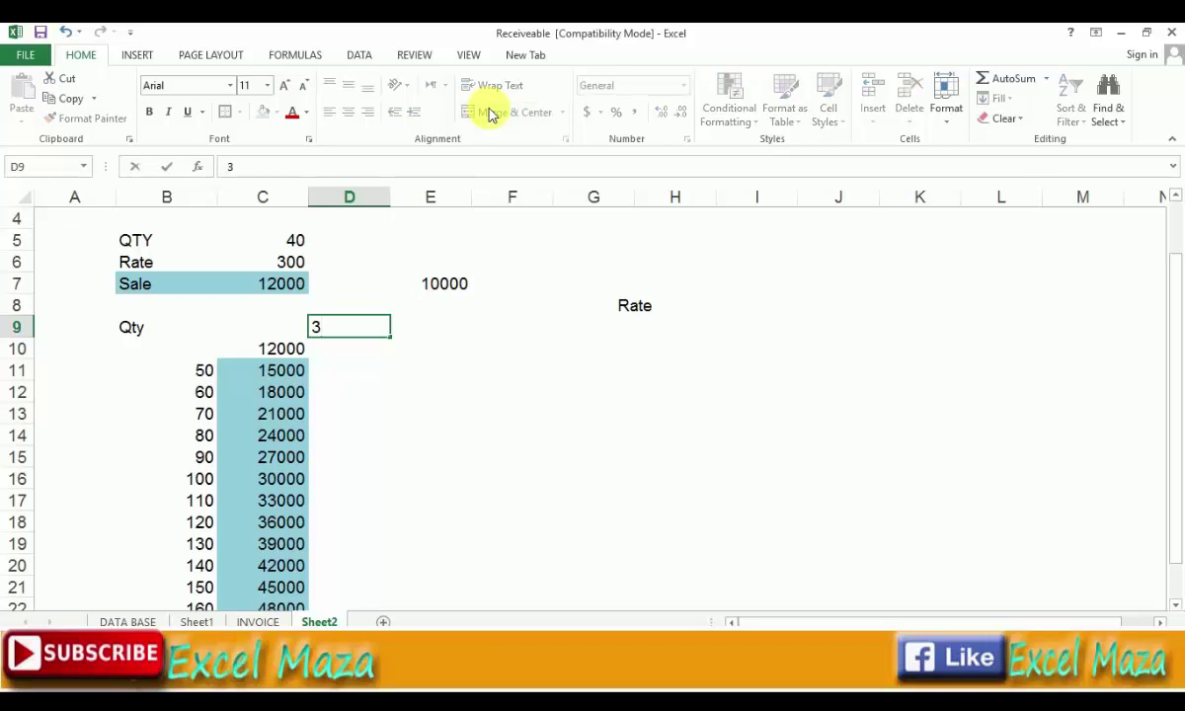
type("50")
key("Tab")
key("shift+Tab")
key("Return")
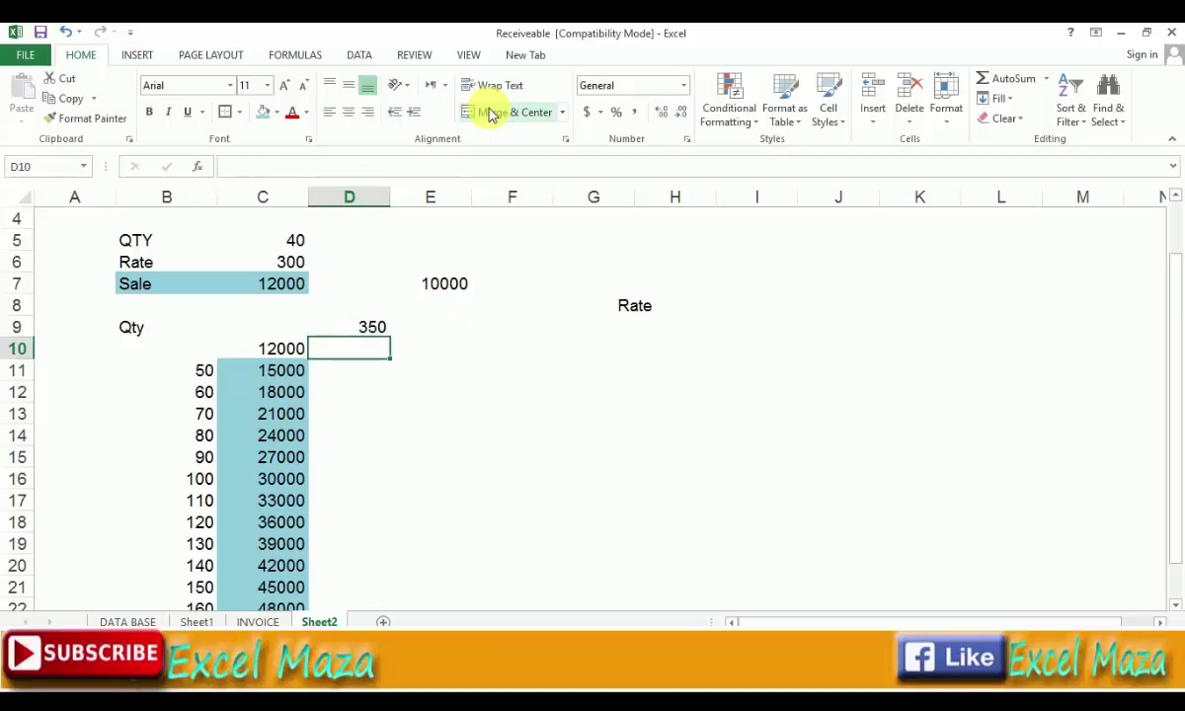
key("Up")
key("Tab")
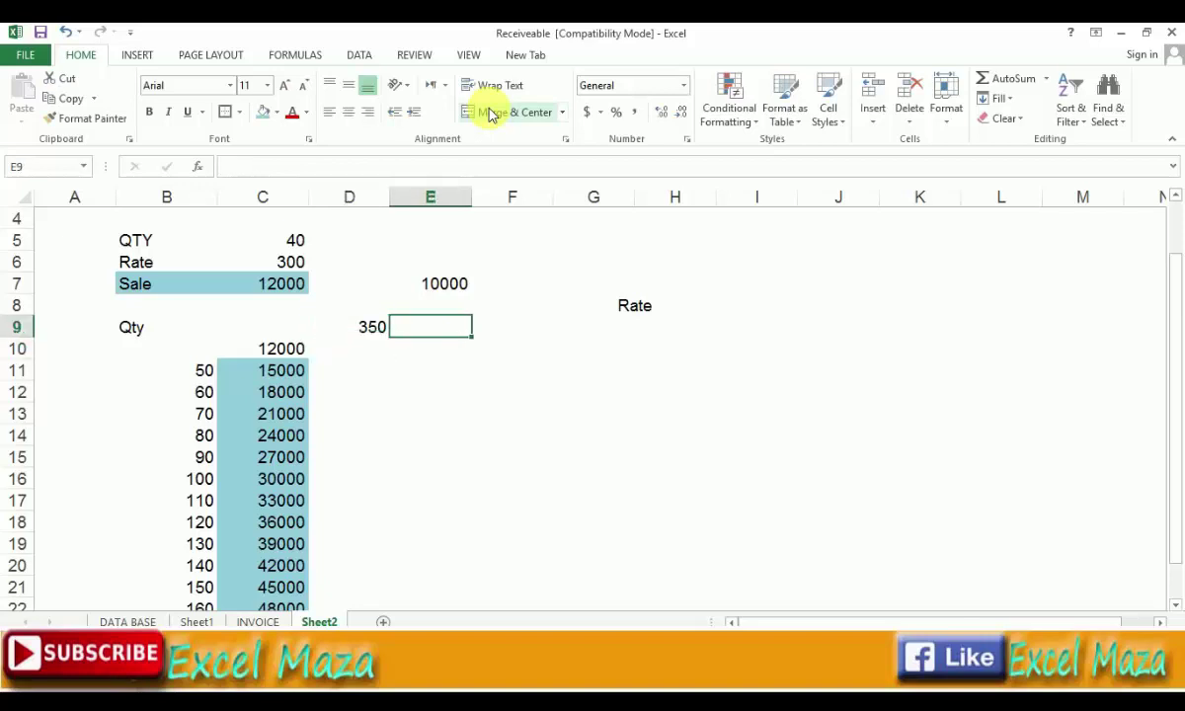
- Put =D9+100 in E9 and copy it across F9:M9 for rates up to 1250
type("=")
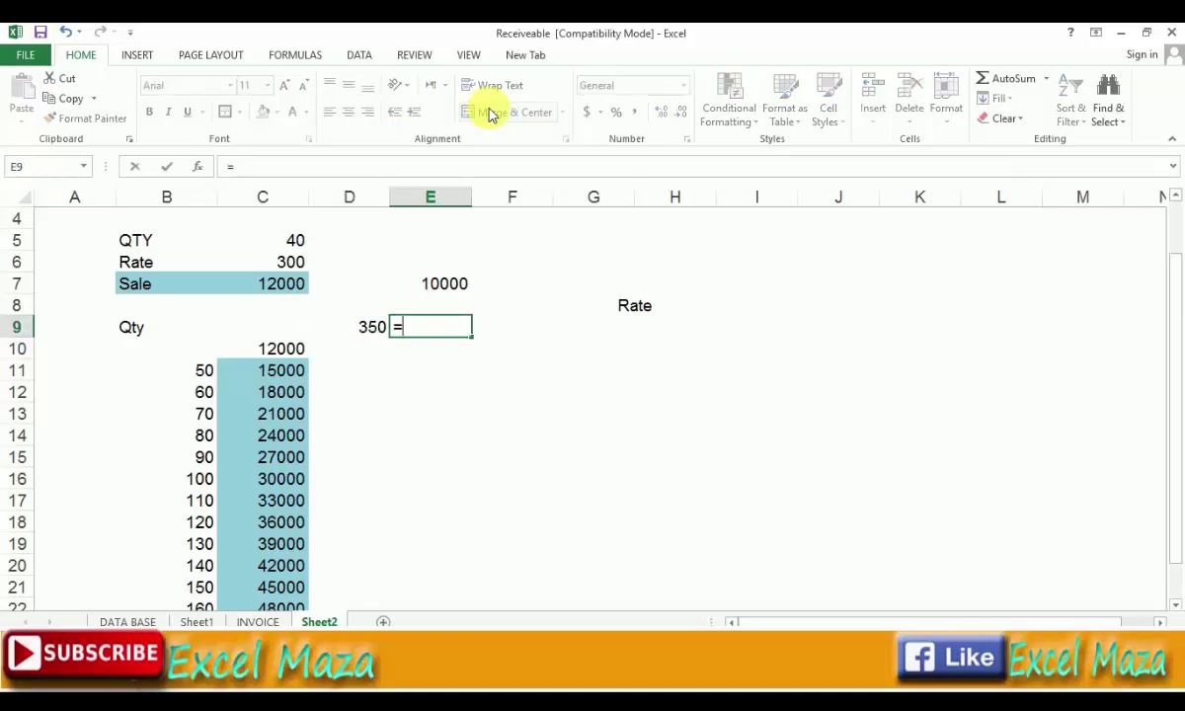
key("Left")
type("+")
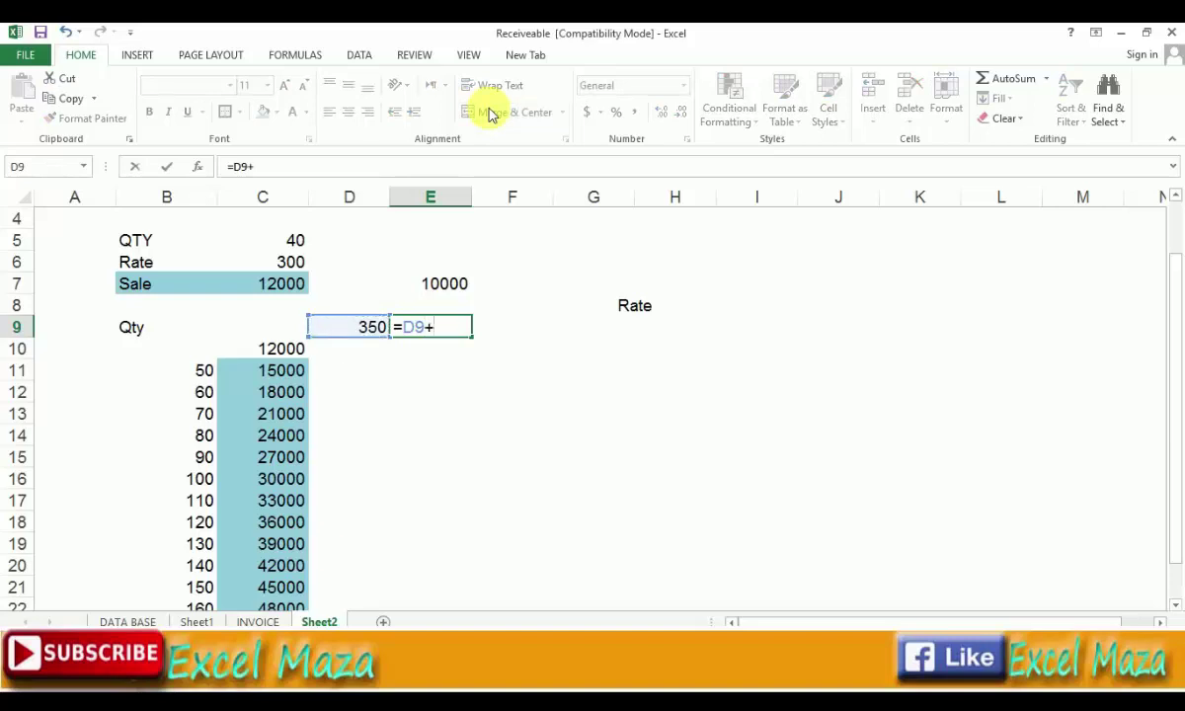
type("100")
key("ctrl+Return")
key("ctrl+c")
key("Right")
key("shift+Right")
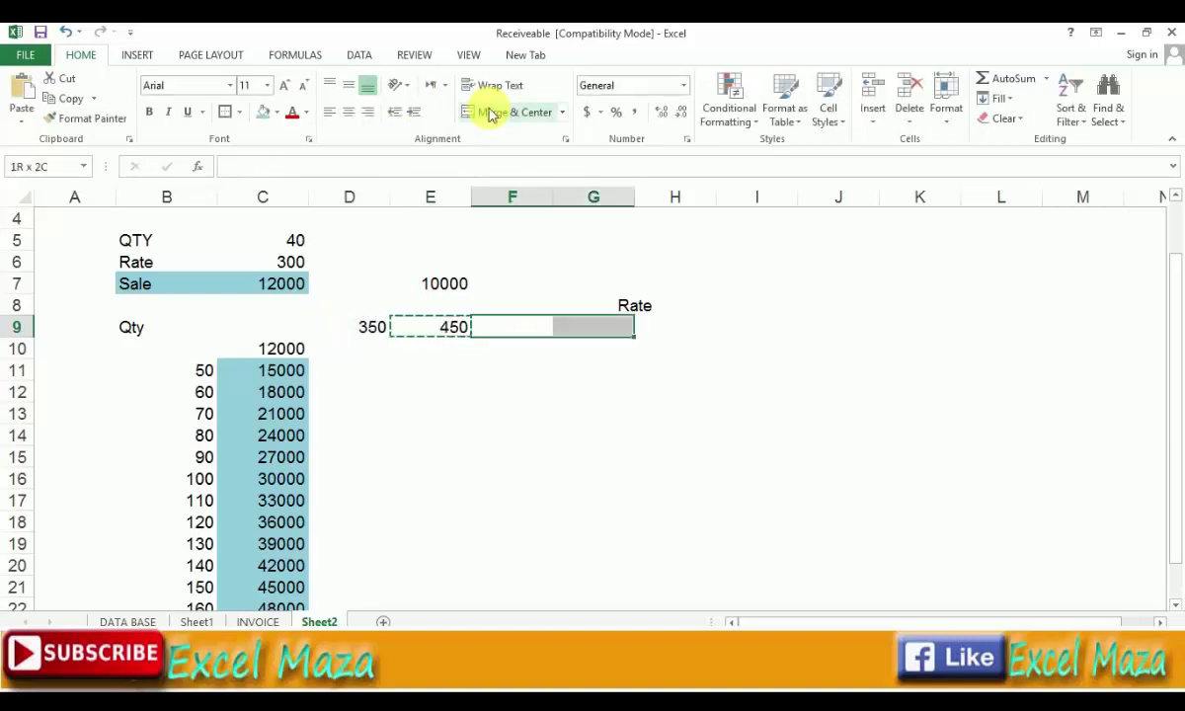
key("shift+Right")
key("shift+Right")
key("shift+Right")
key("shift+Right")
key("shift+Right")
key("shift+Right")
key("ctrl+v")
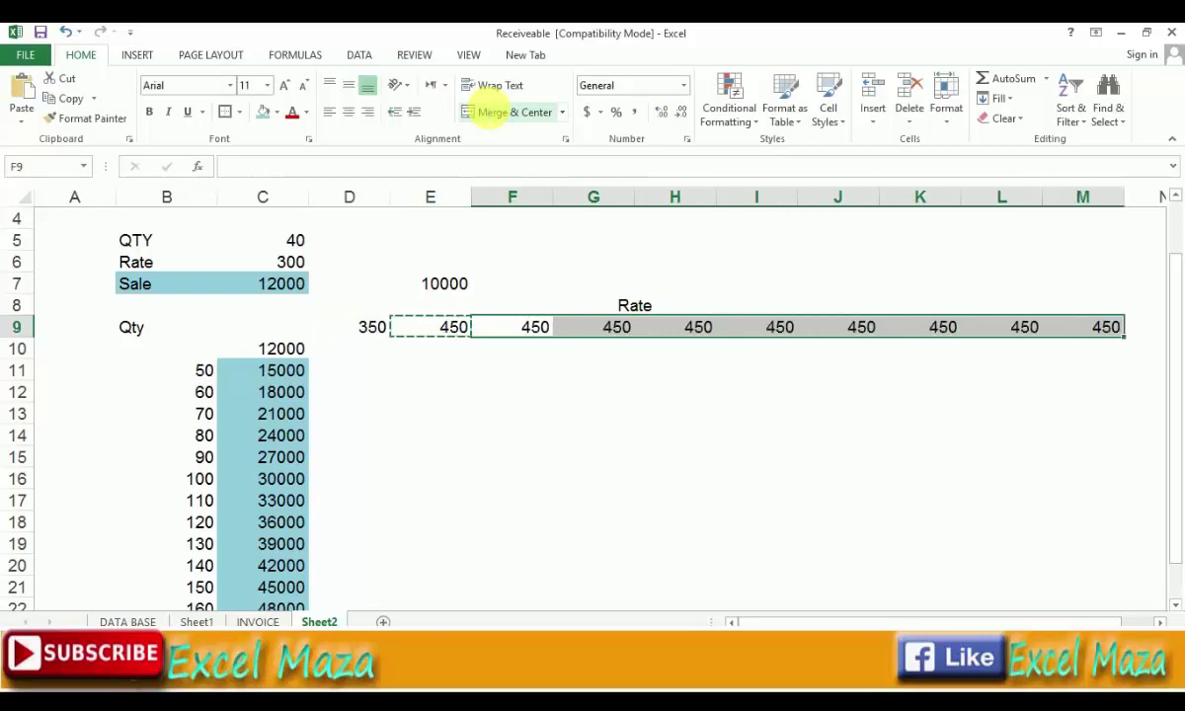
key("Escape")
- Select row 10 from C10 across the rate columns
key("Left")
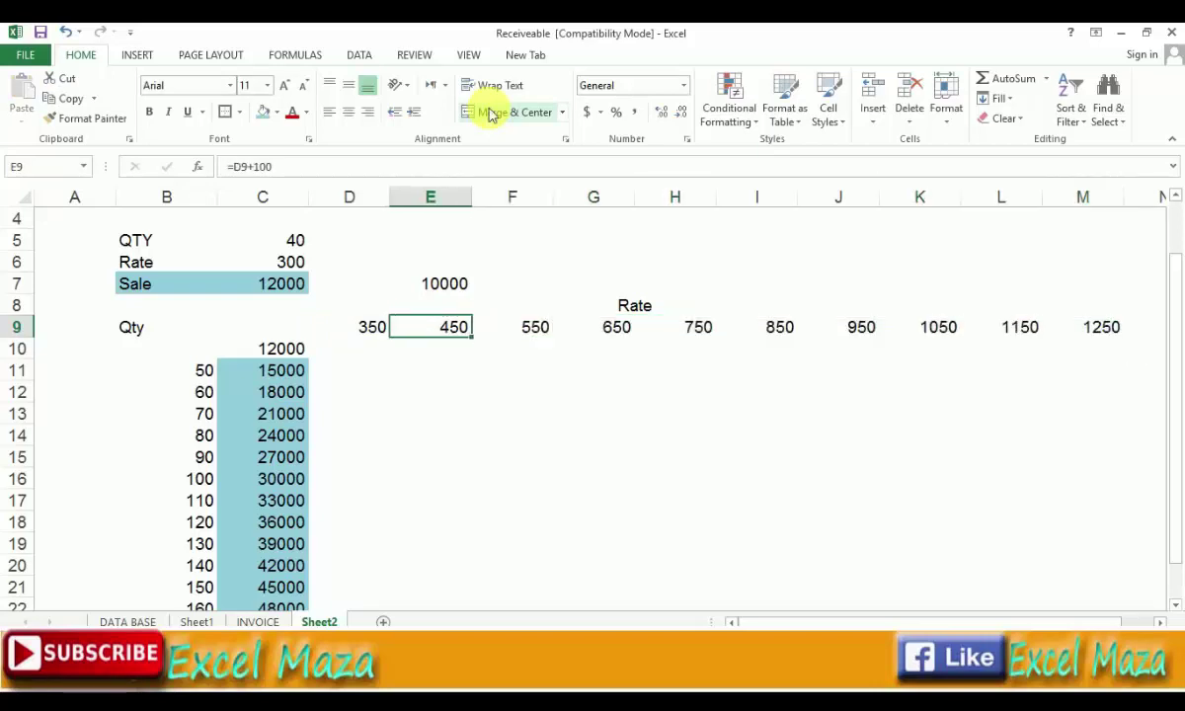
key("Left")
key("Down")
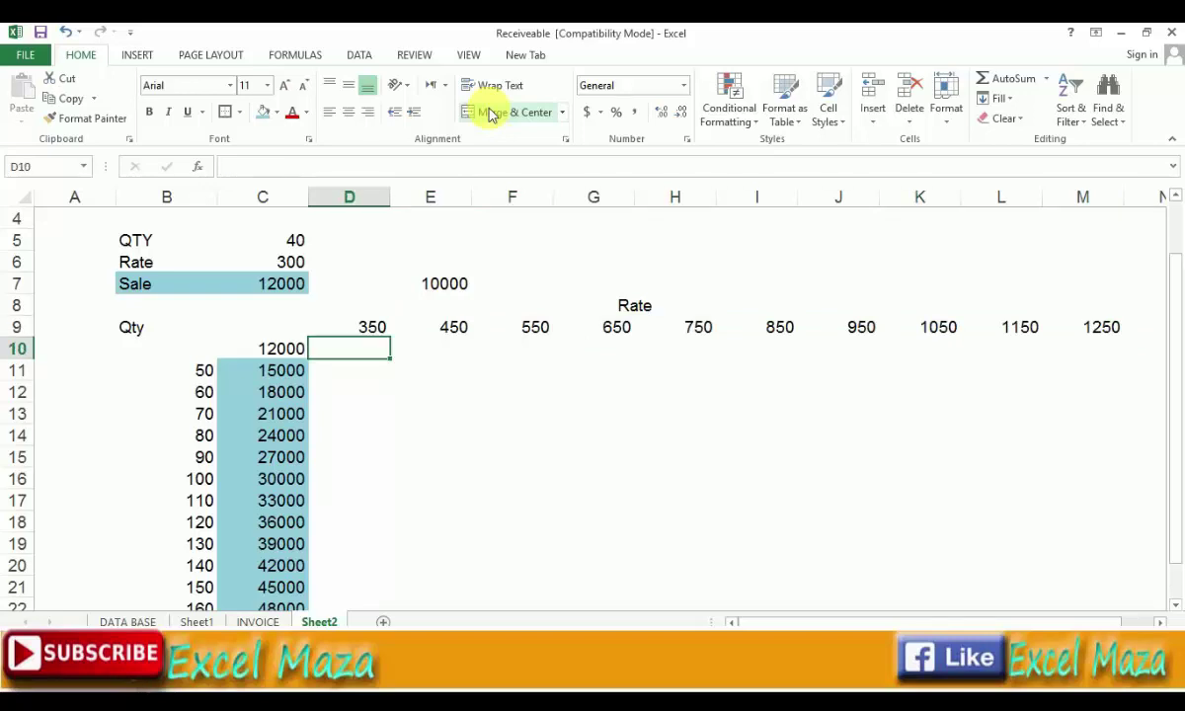
key("Left")
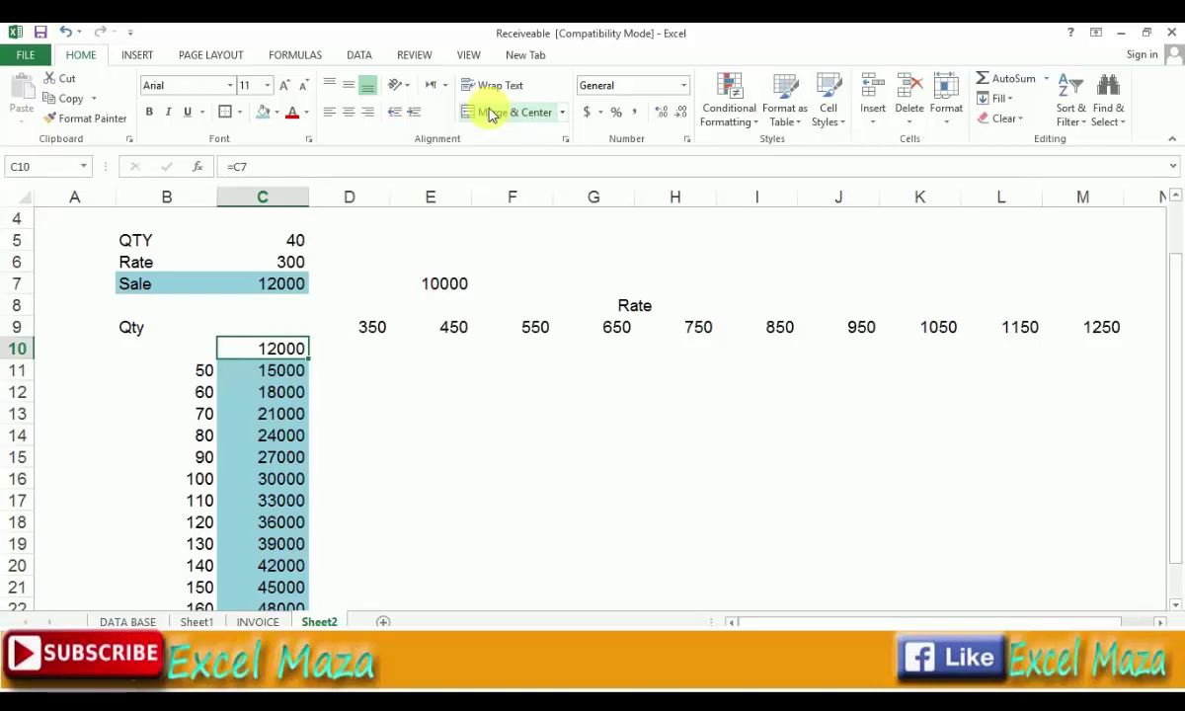
key("shift+Right")
key("shift+Right")
key("shift+Right")
key("shift+Right")
key("shift+Right")
key("shift+BackSpace")
key("shift+Right")
key("shift+Right")
key("shift+Right")
key("shift+Right")
key("shift+Right")
key("shift+Right")
key("shift+Right")
key("shift+Right")
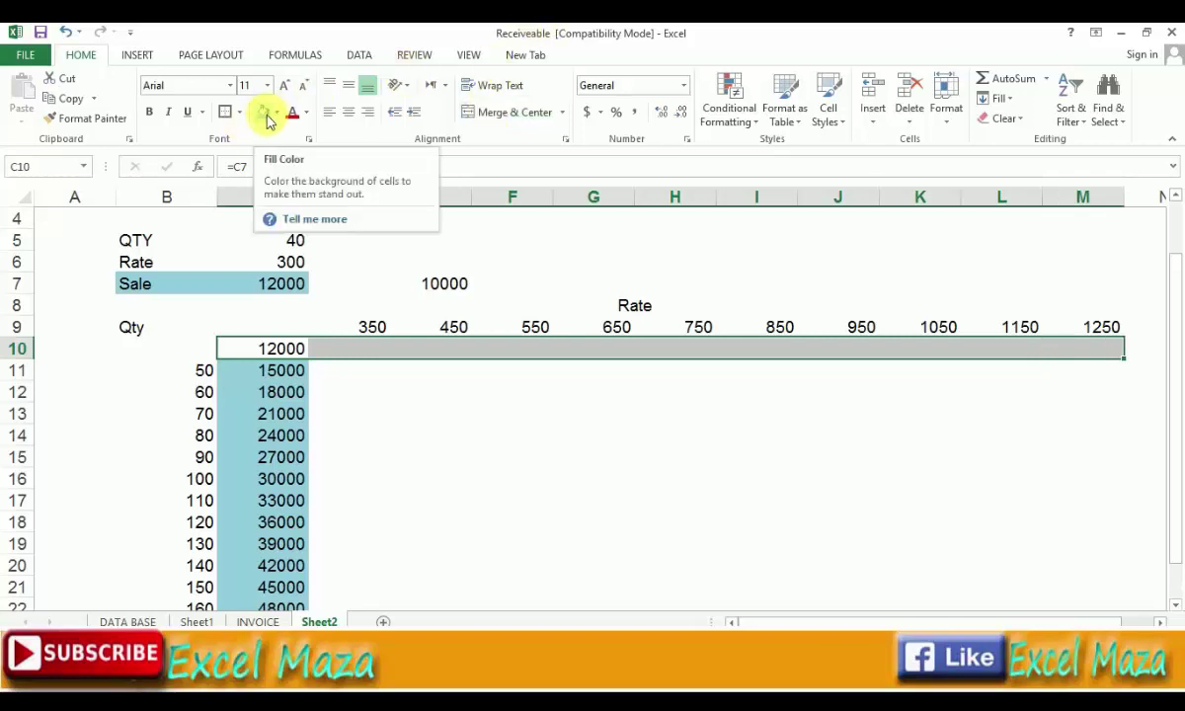
- Shade C10:M10 with the same fill as the Sale cells
left_click(268, 118)
key("Right")
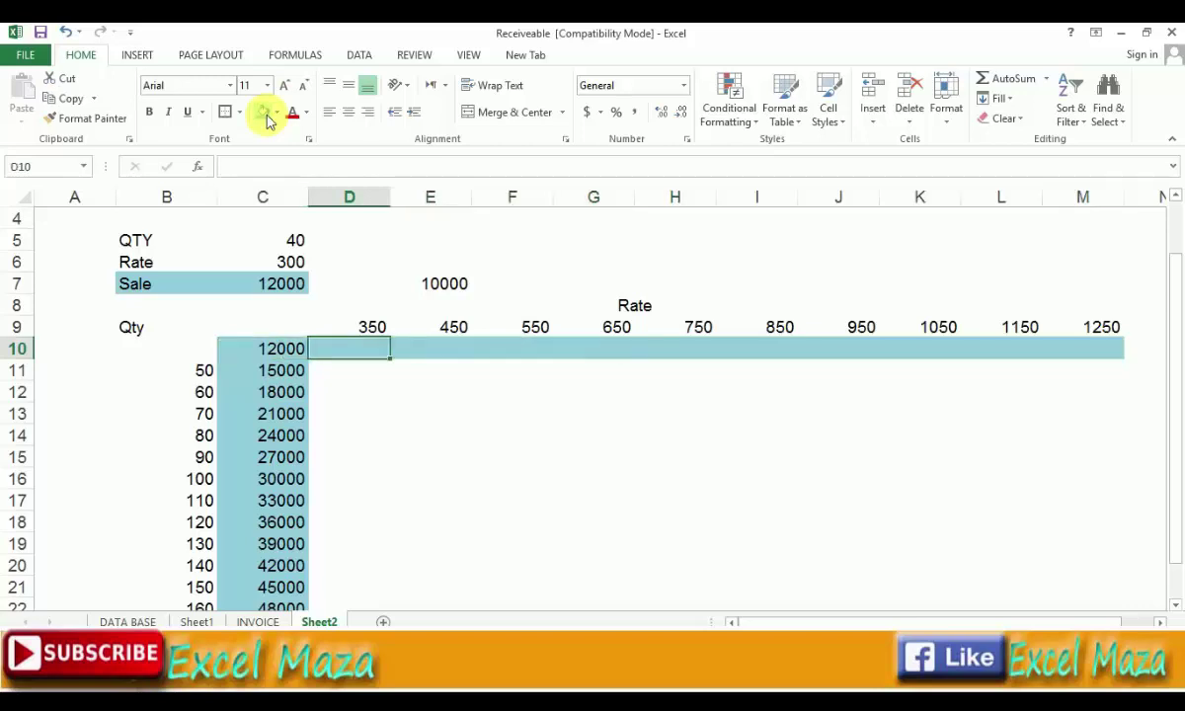
key("Left")
key("Right")
key("Right")
key("Right")
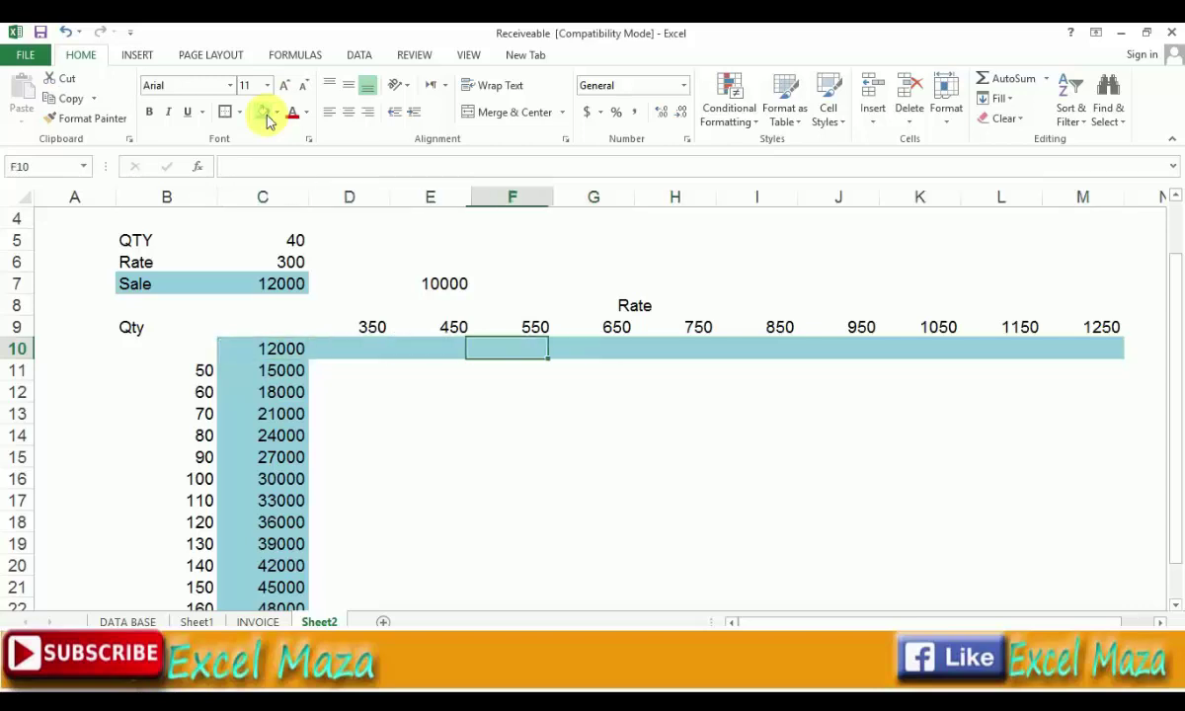
key("Right")
key("Right")
key("Right")
key("Right")
key("Right")
key("Right")
key("Left")
key("Left")
key("Left")
key("Left")
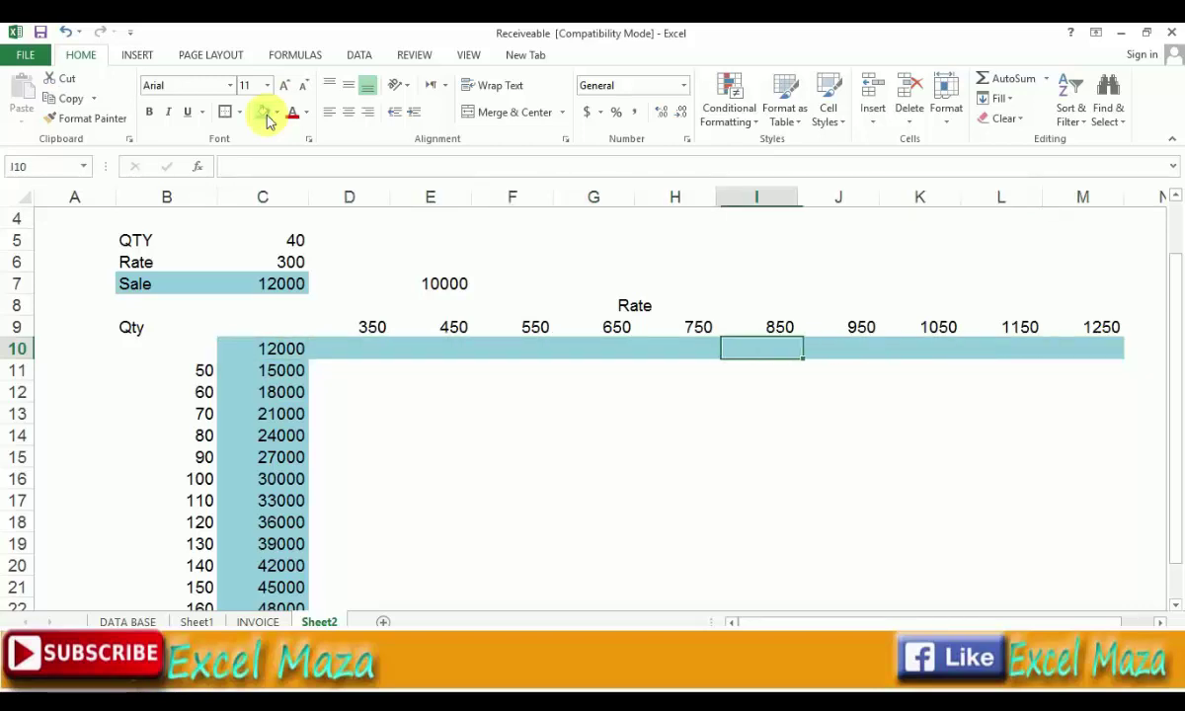
- Select the range C9:M10 covering rates and results
key("Left")
key("Left")
key("Left")
key("Left")
key("Left")
key("Up")
key("Left")
key("shift+Right")
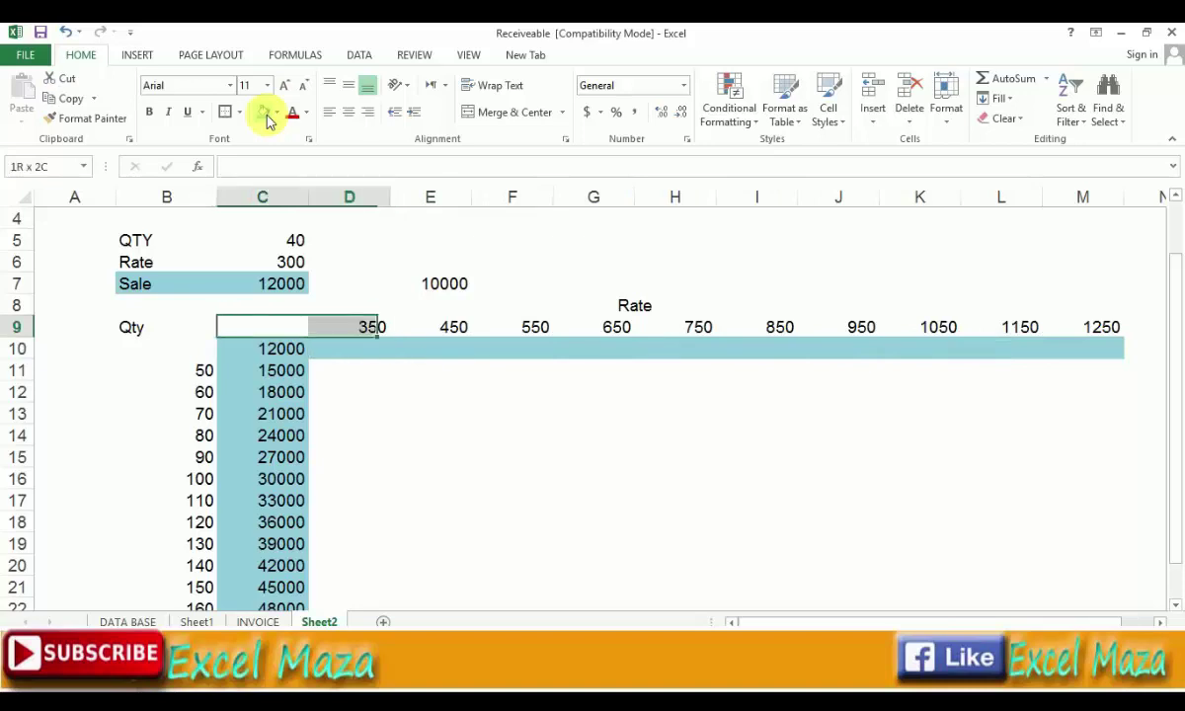
key("shift+Right")
key("shift+Right")
key("shift+Right")
key("shift+Right")
key("shift+Right")
key("shift+Right")
key("shift+Right")
key("shift+Right")
key("shift+Right")
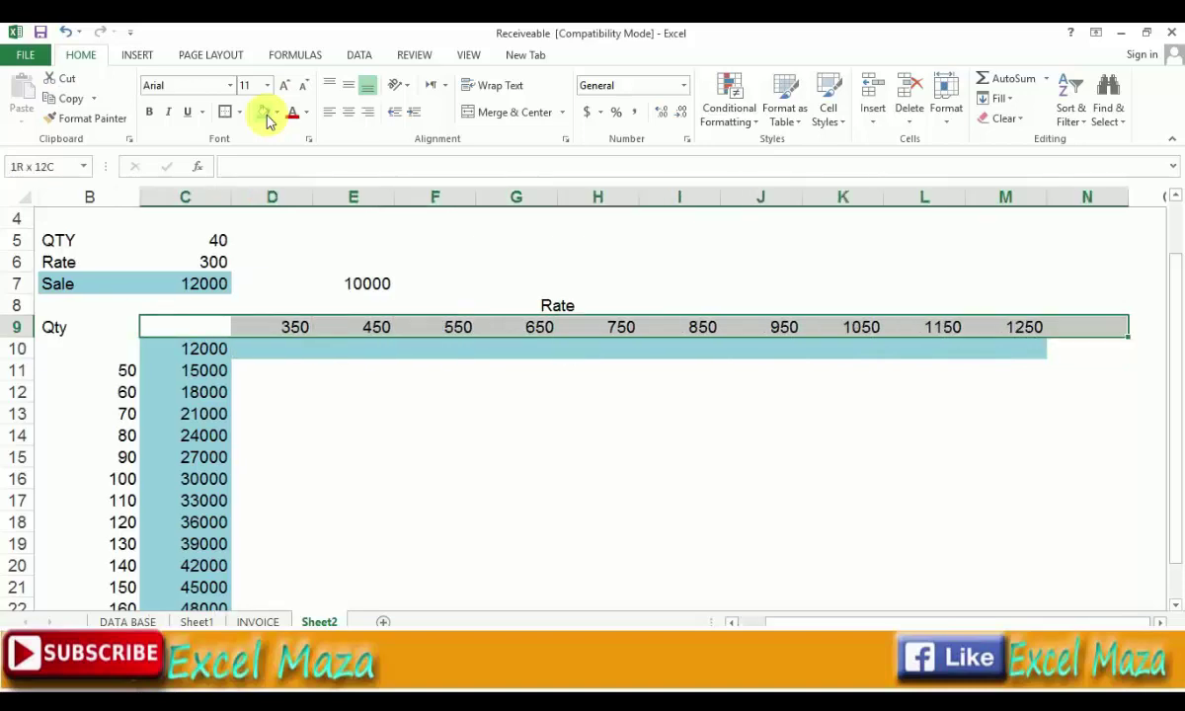
key("shift+Down")
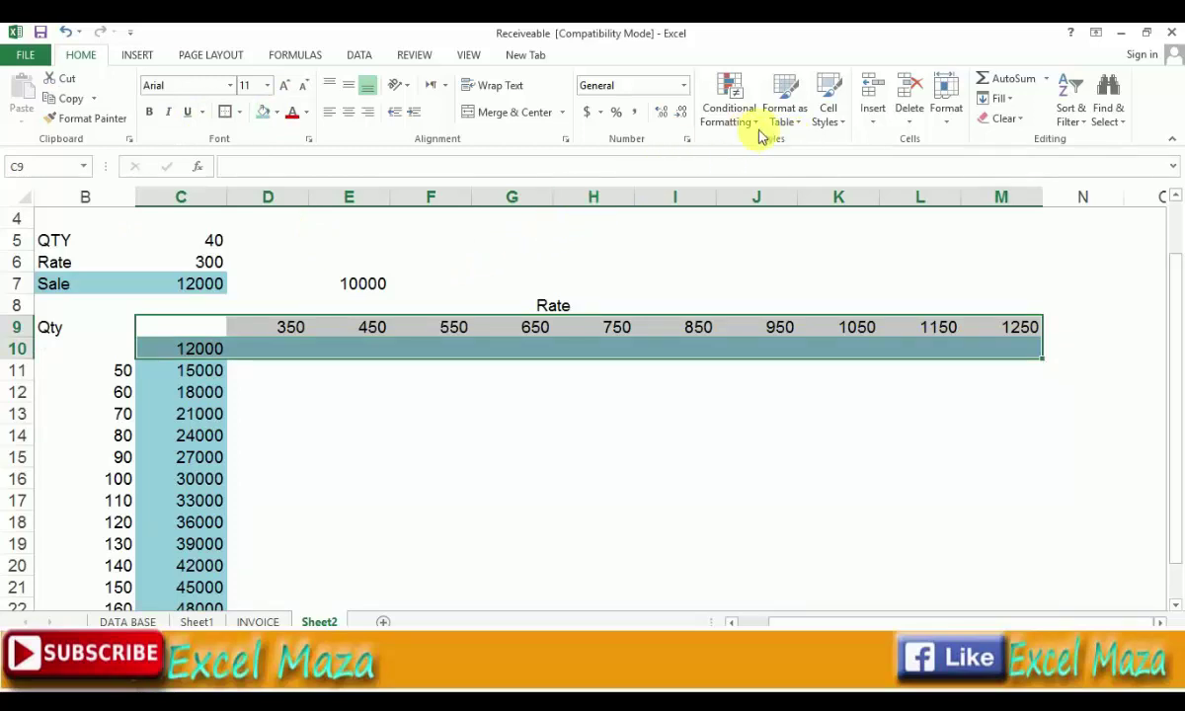
- Build a row data table on C9:M10 with row input $C$6 (Rate), giving 14000 to 50000
left_click(361, 58)
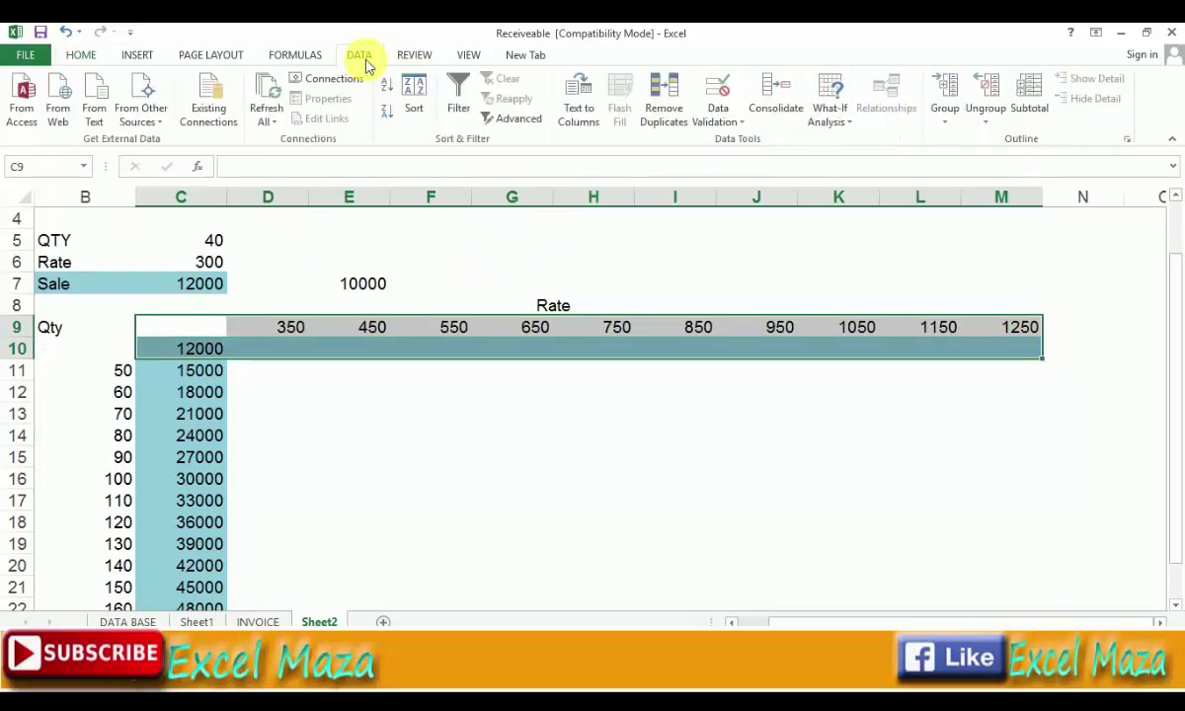
left_click(827, 120)
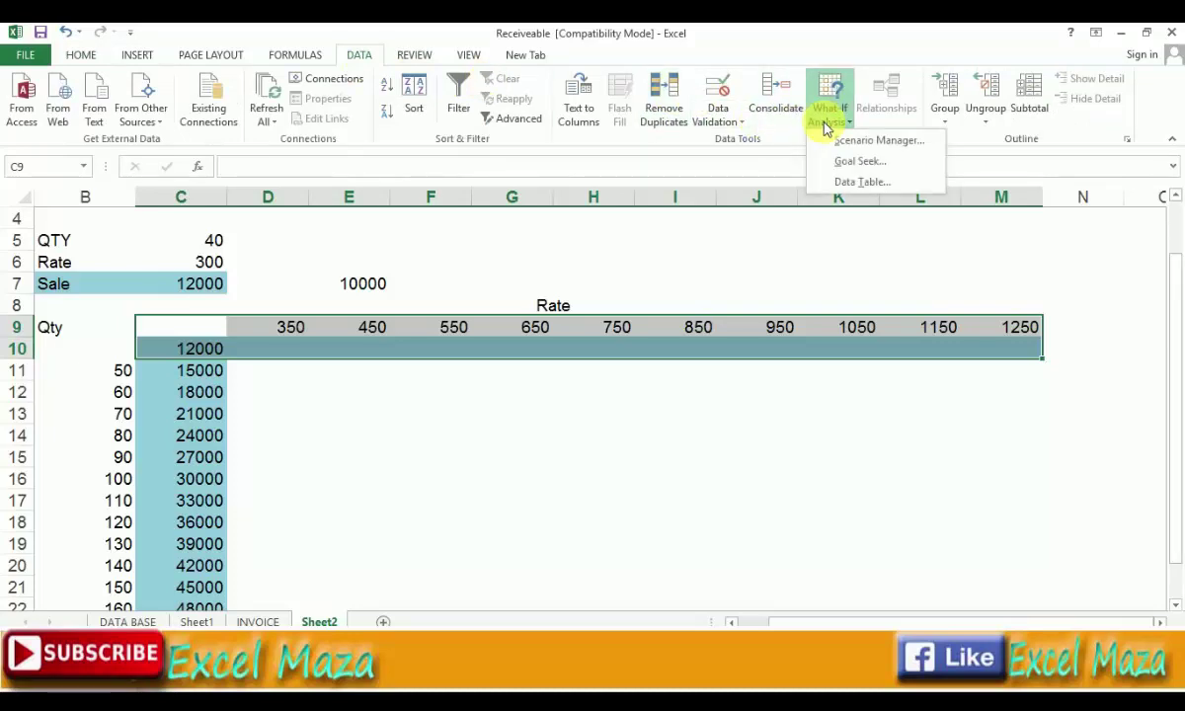
left_click(853, 181)
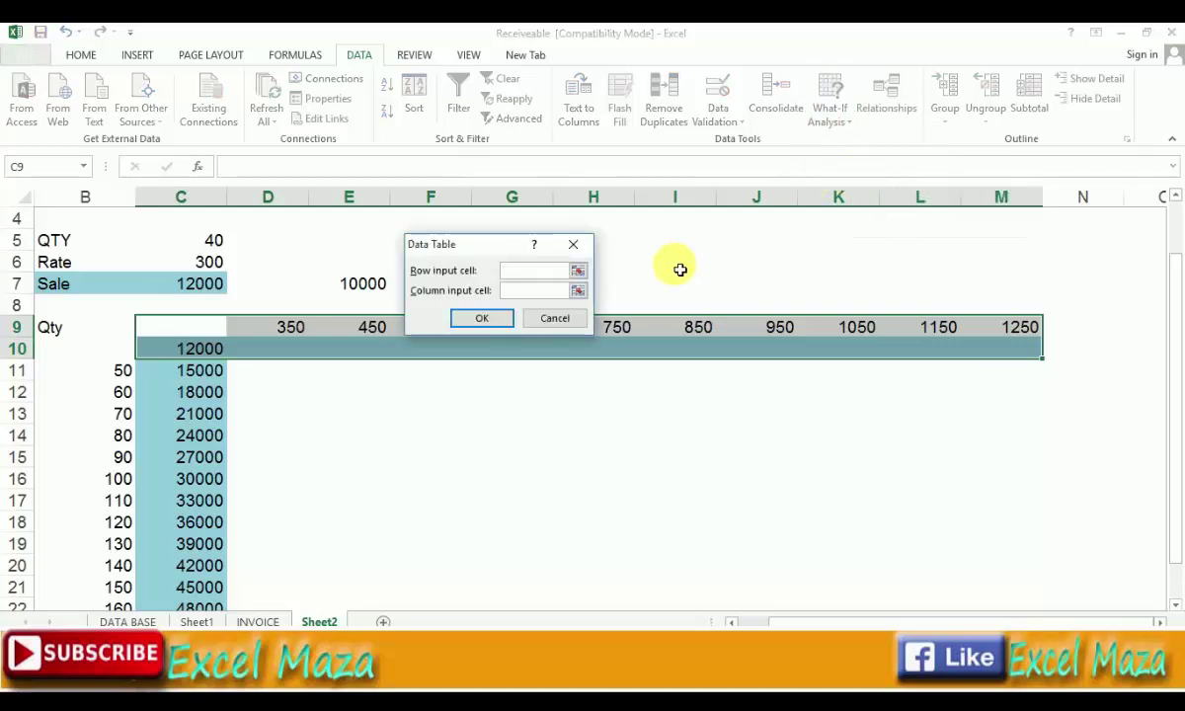
left_click(551, 269)
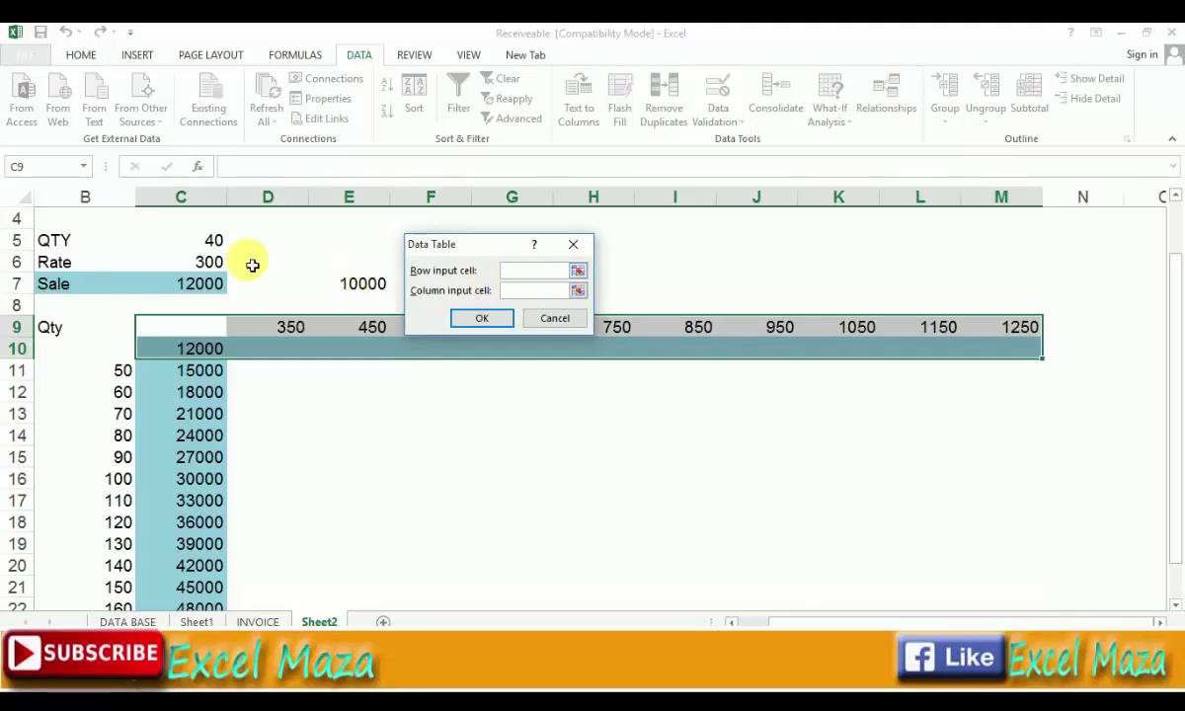
left_click(202, 265)
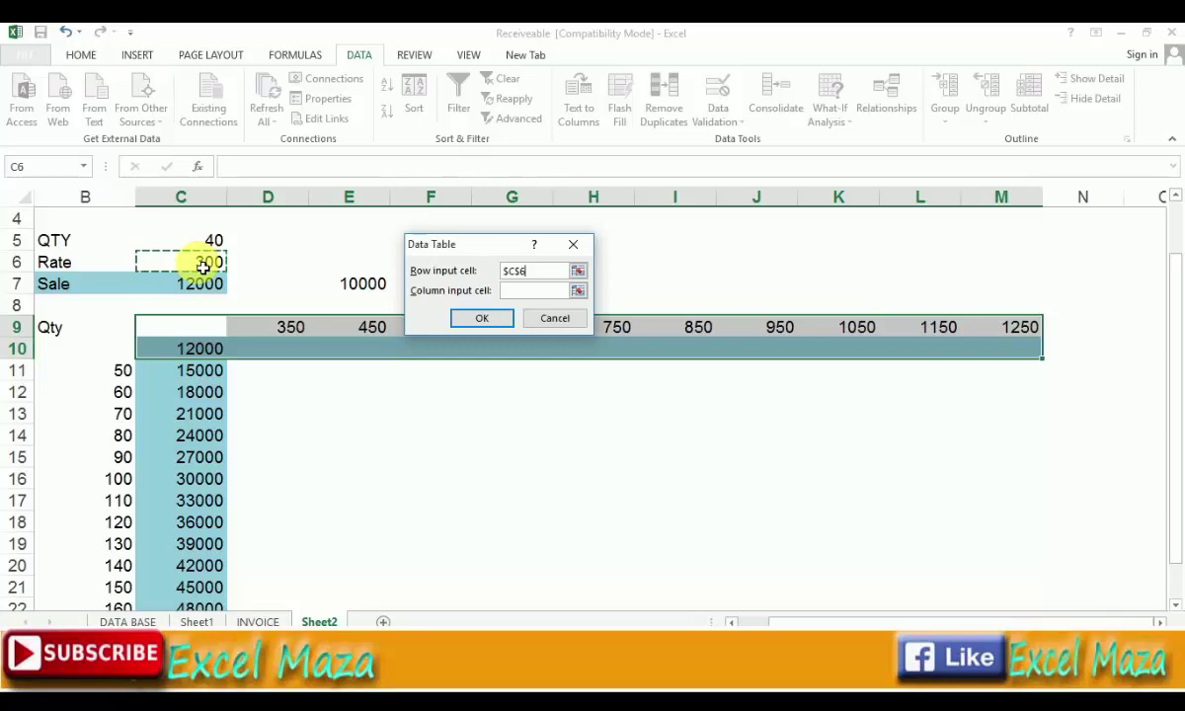
key("Return")
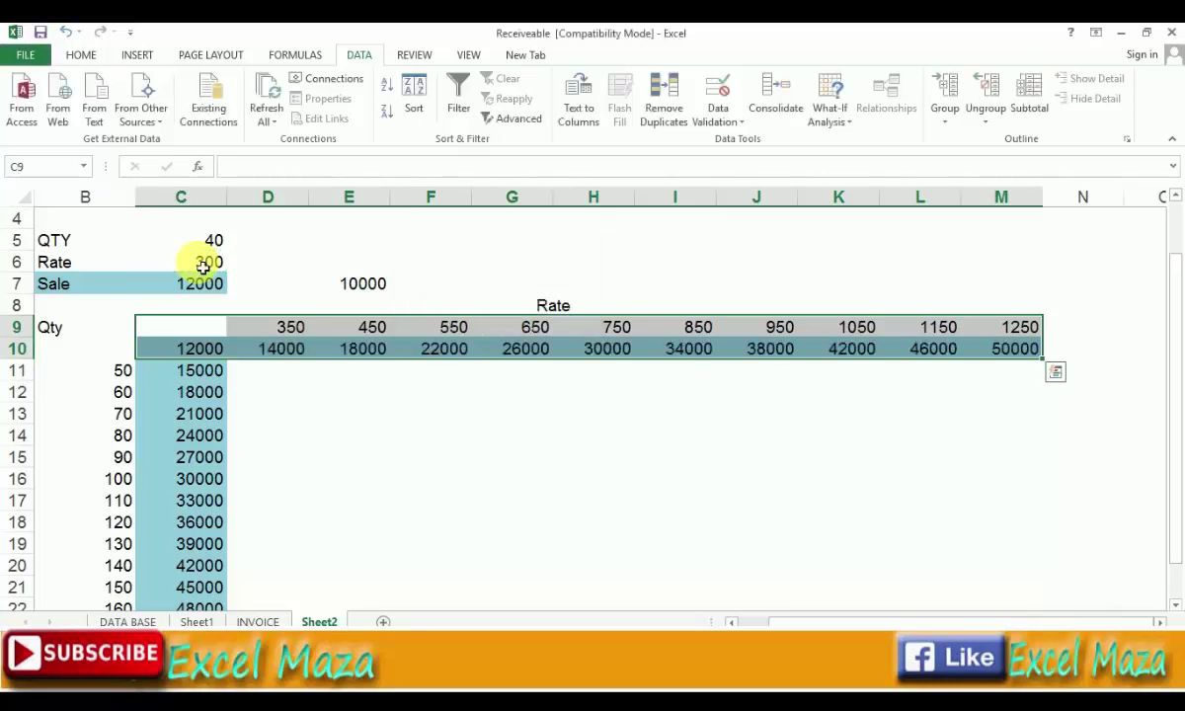
key("Left")
key("Right")
key("Down")
key("Right")
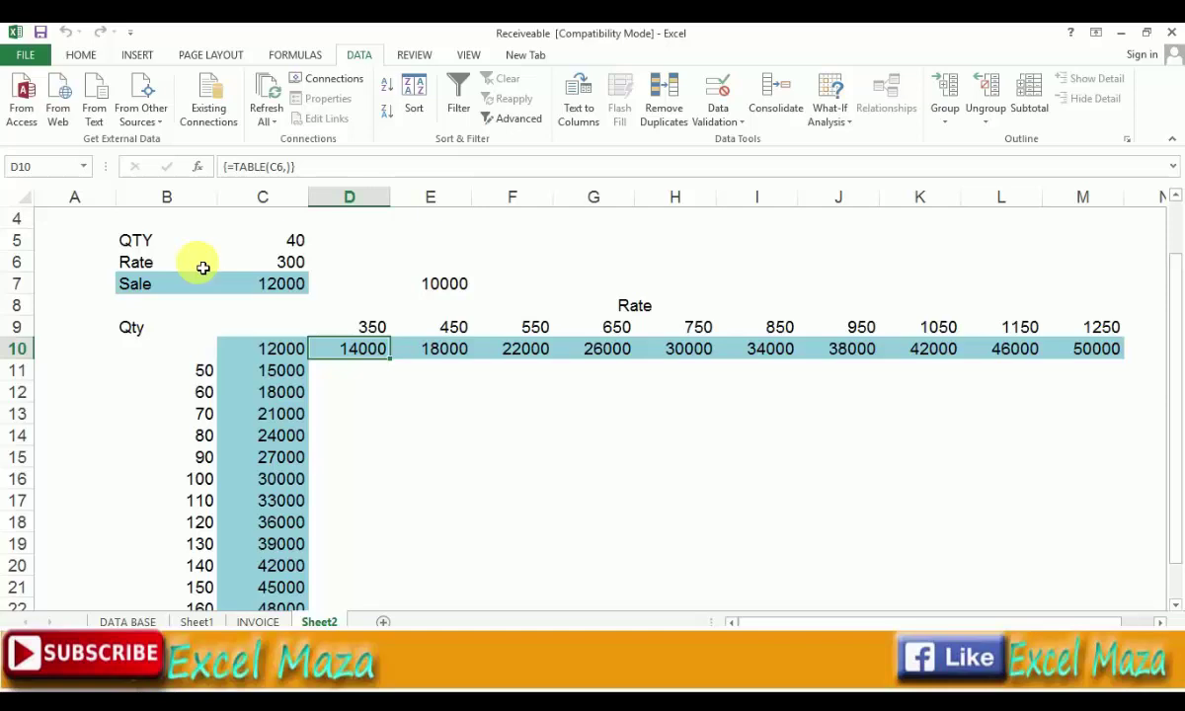
key("Right")
key("Right")
key("Right")
key("Right")
key("Right")
key("Right")
key("Right")
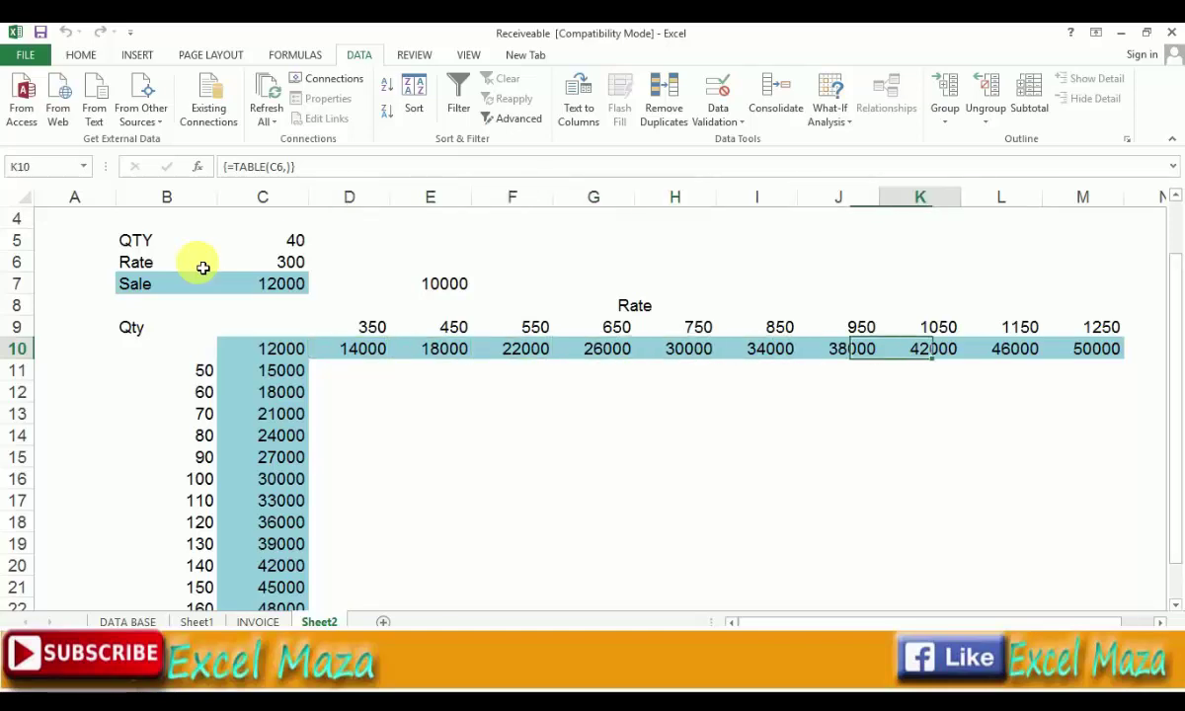
key("Right")
key("Right")
key("Left")
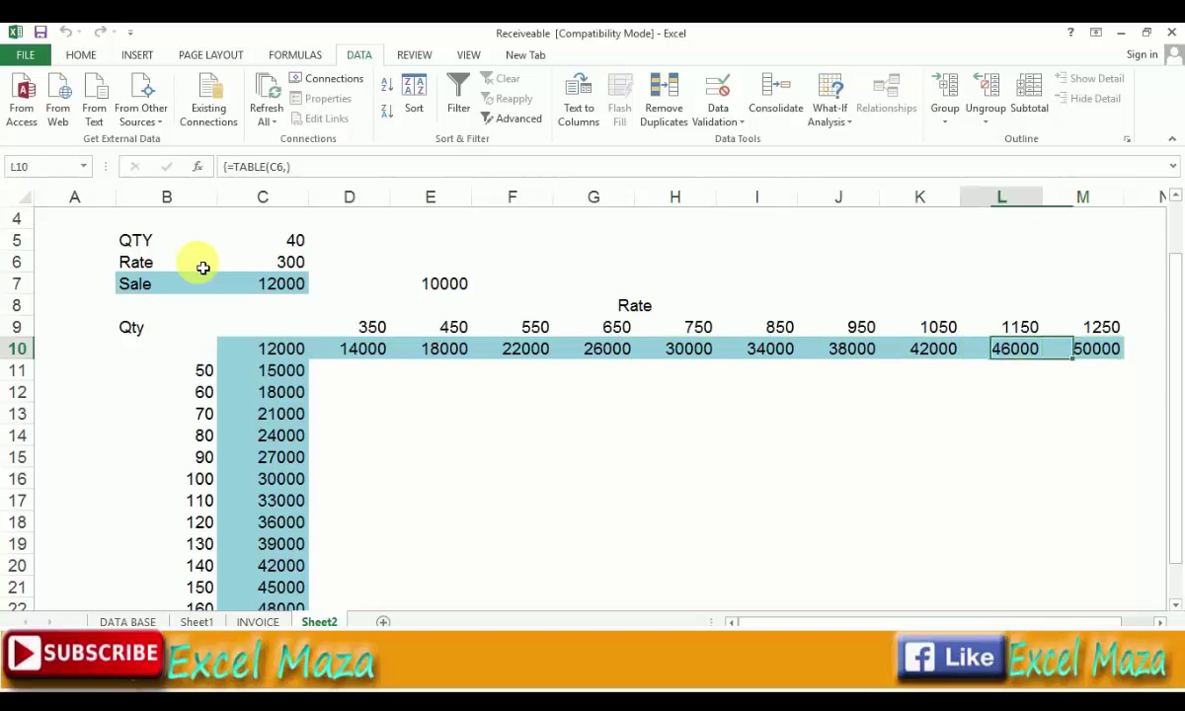
key("Left")
key("Left")
key("Left")
key("Left")
key("Left")
key("Left")
key("Left")
key("Left")
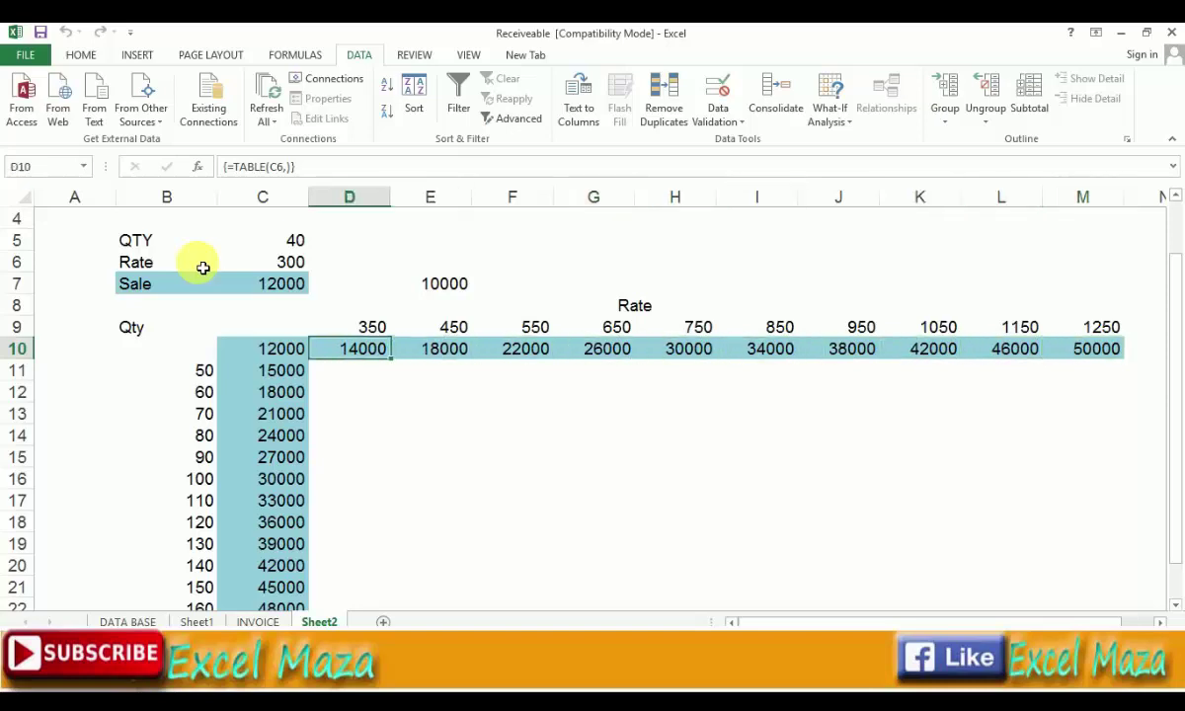
key("Up")
key("Up")
key("Down")
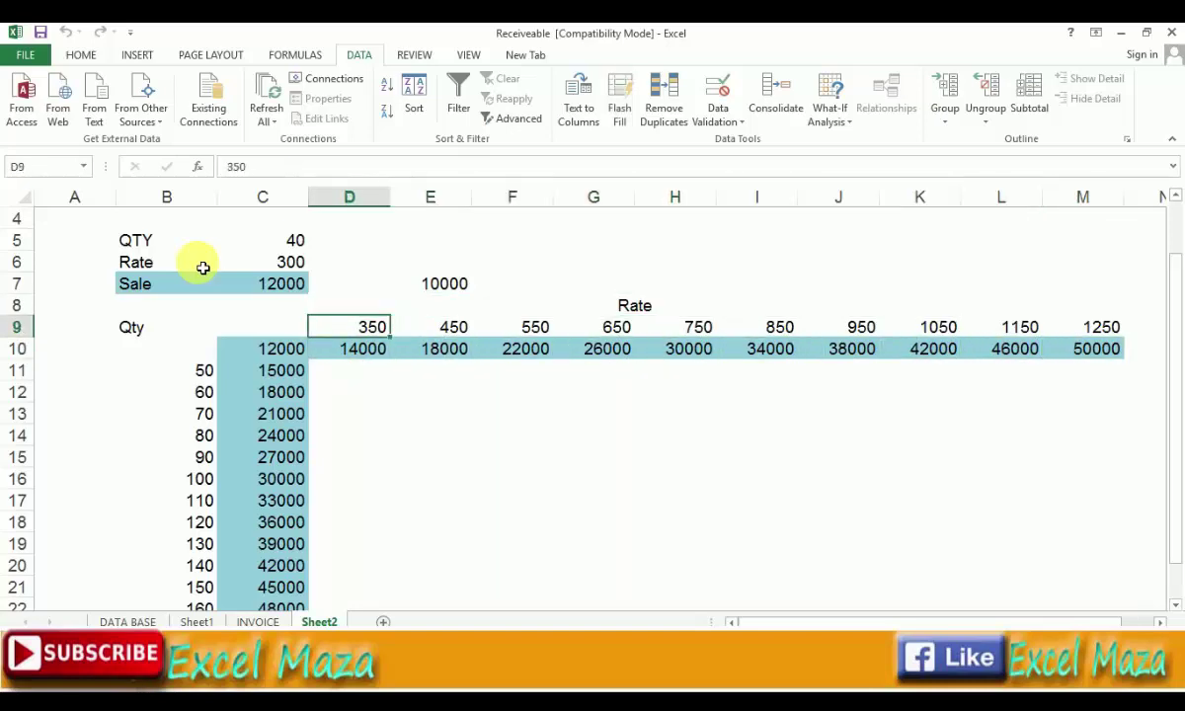
key("Up")
key("Up")
key("Up")
key("Up")
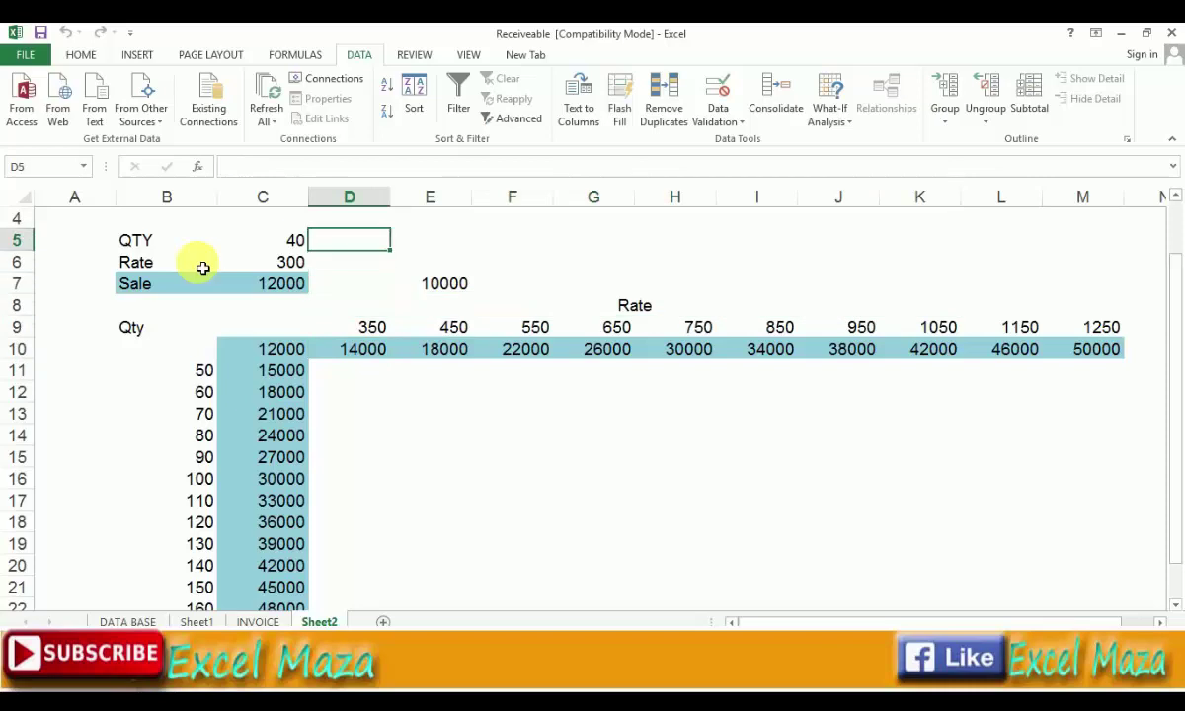
type("=")
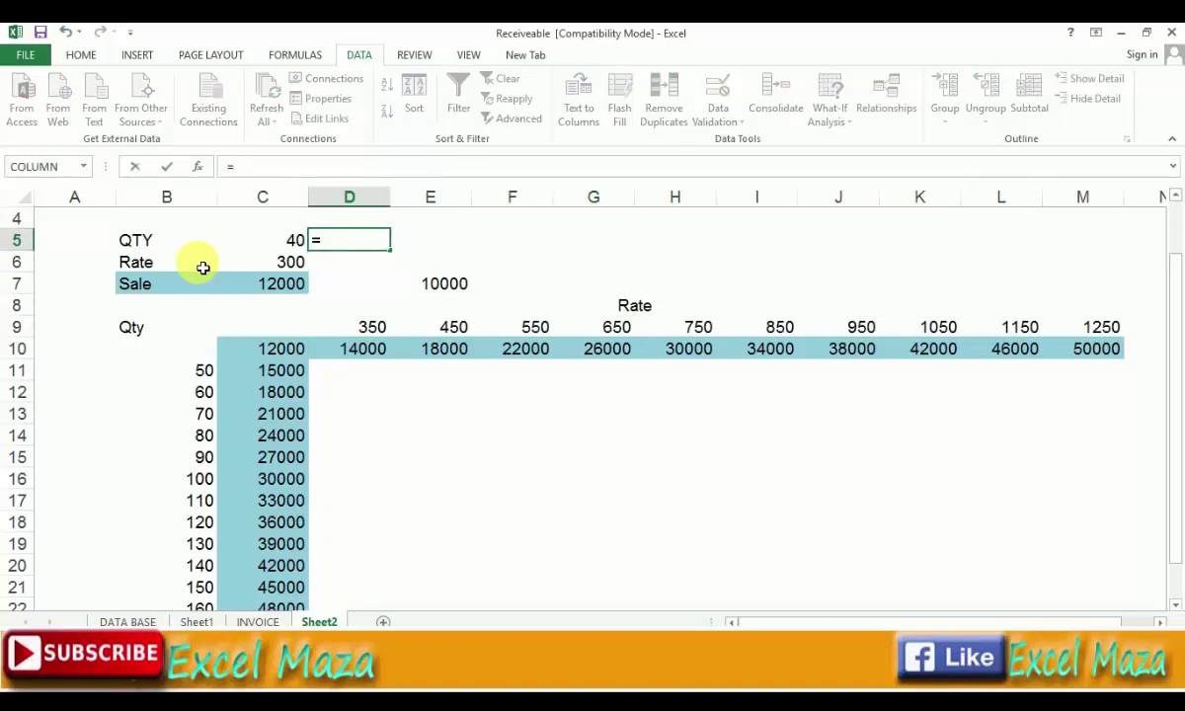
type("350*")
key("Left")
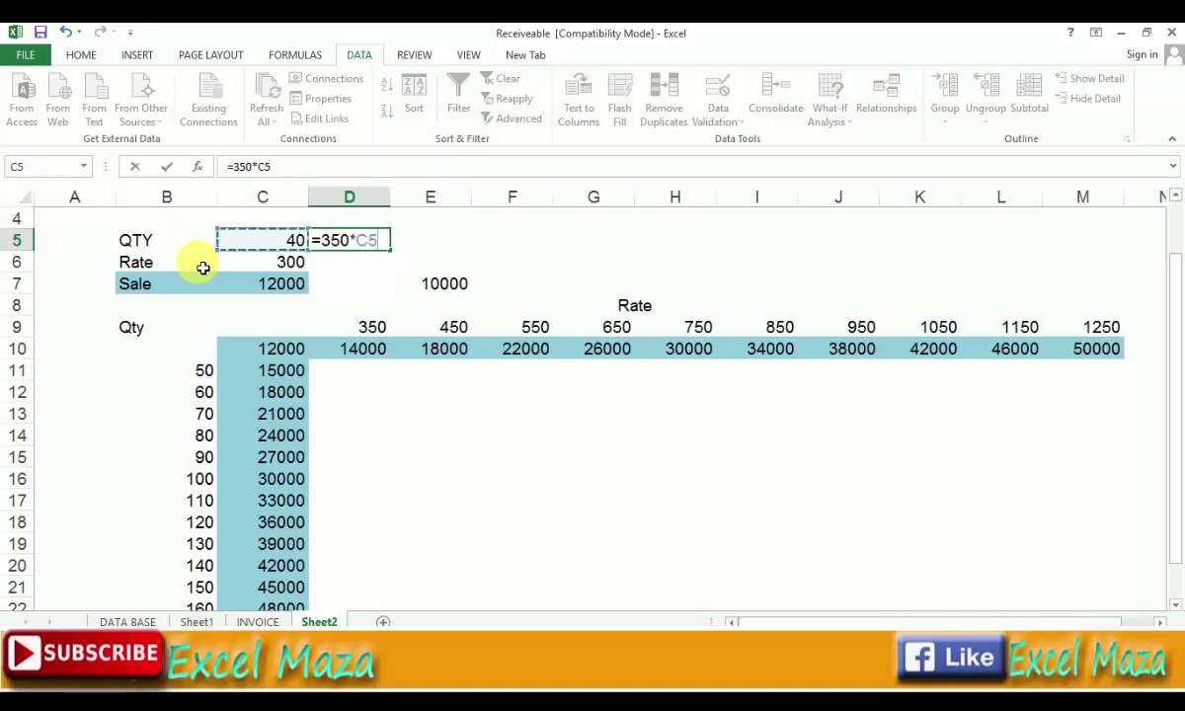
key("Return")
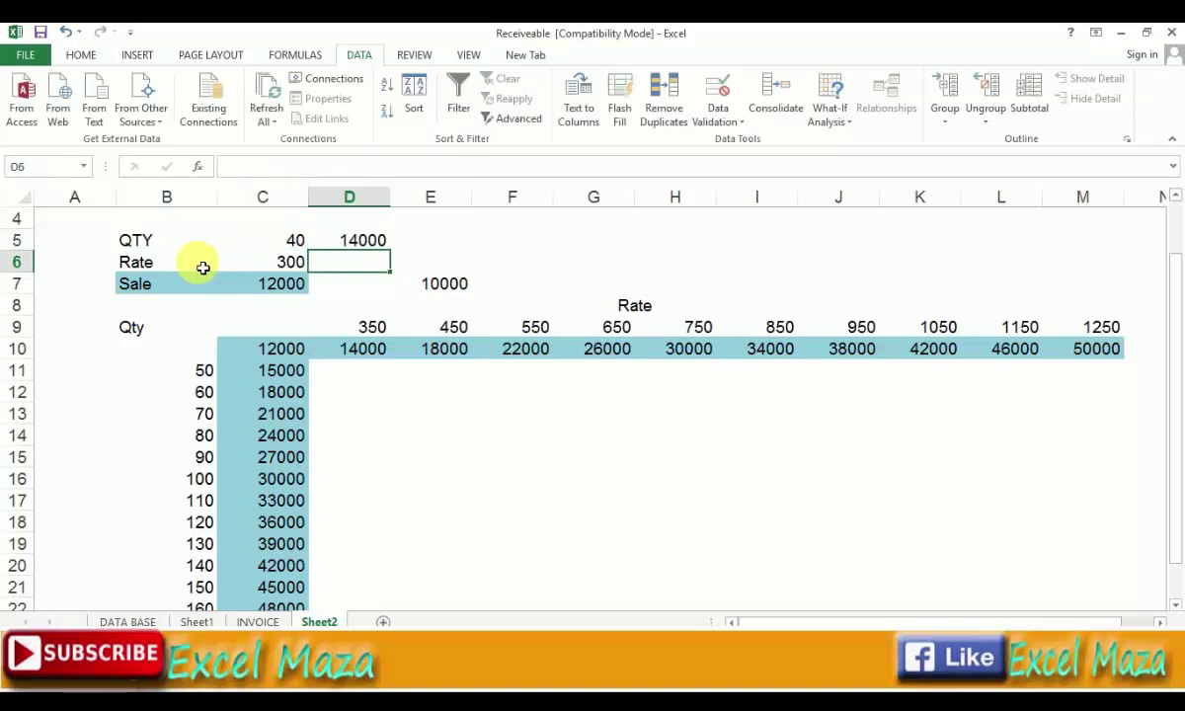
key("Down")
key("Down")
key("Down")
key("Down")
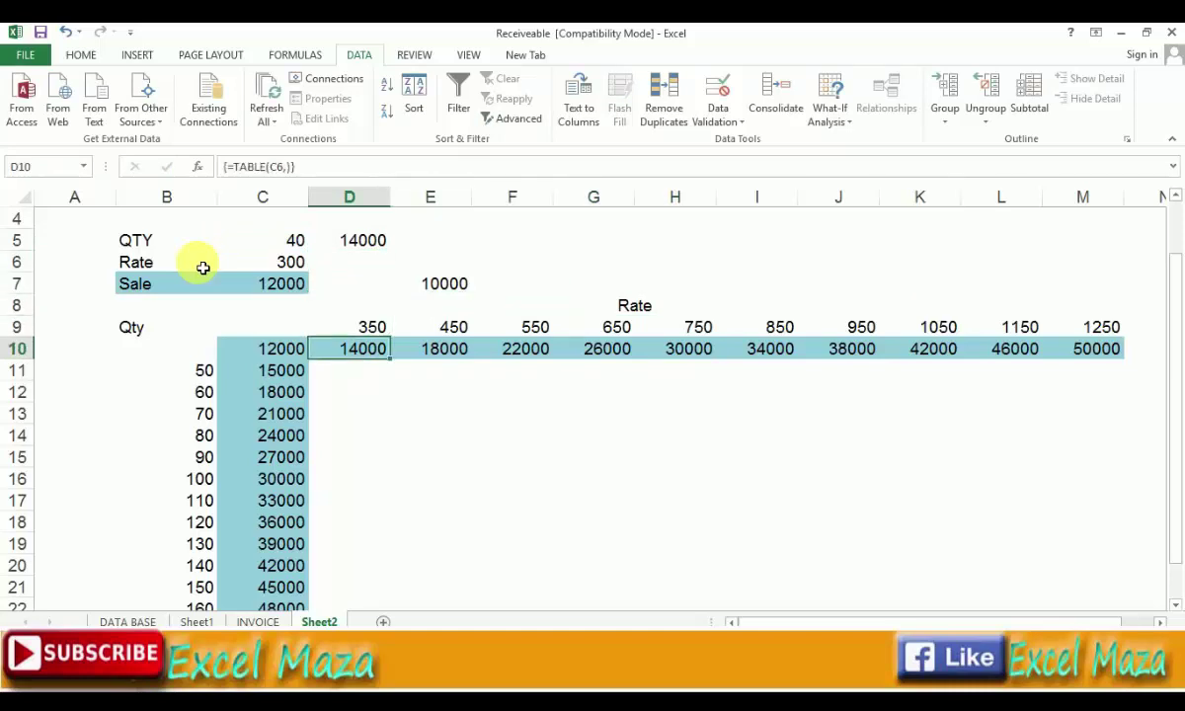
key("Up")
key("Up")
key("Up")
key("Up")
key("Up")
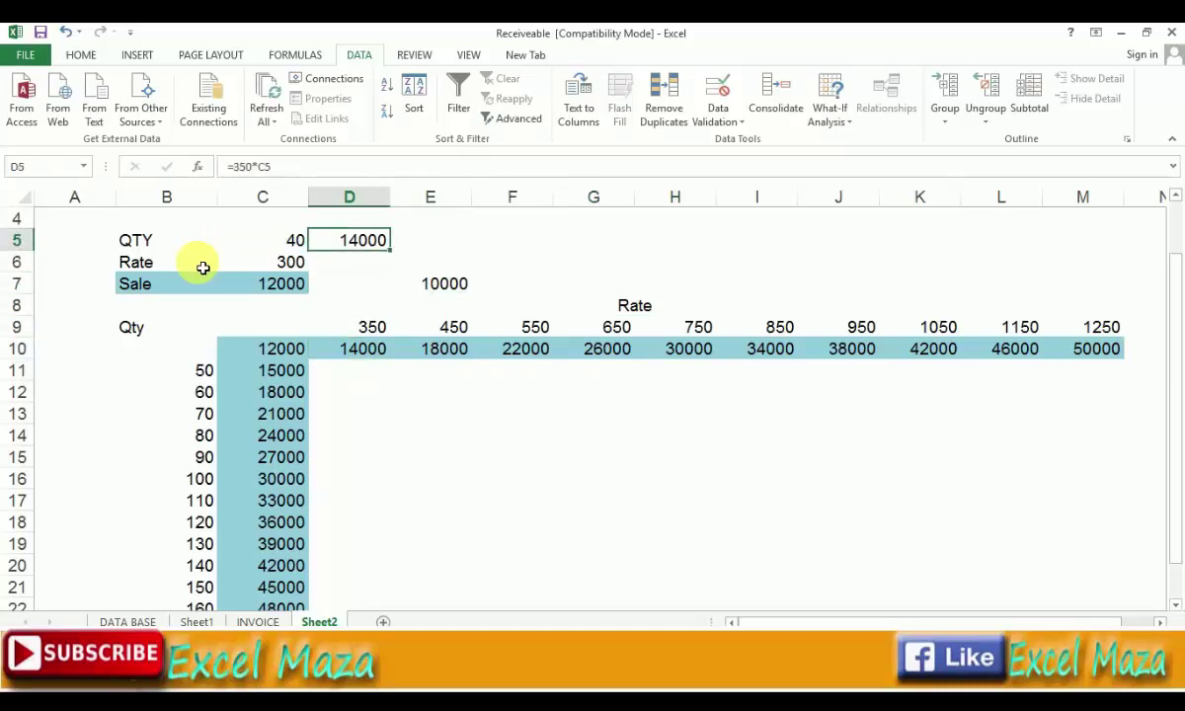
key("Down")
key("Down")
key("Down")
key("Down")
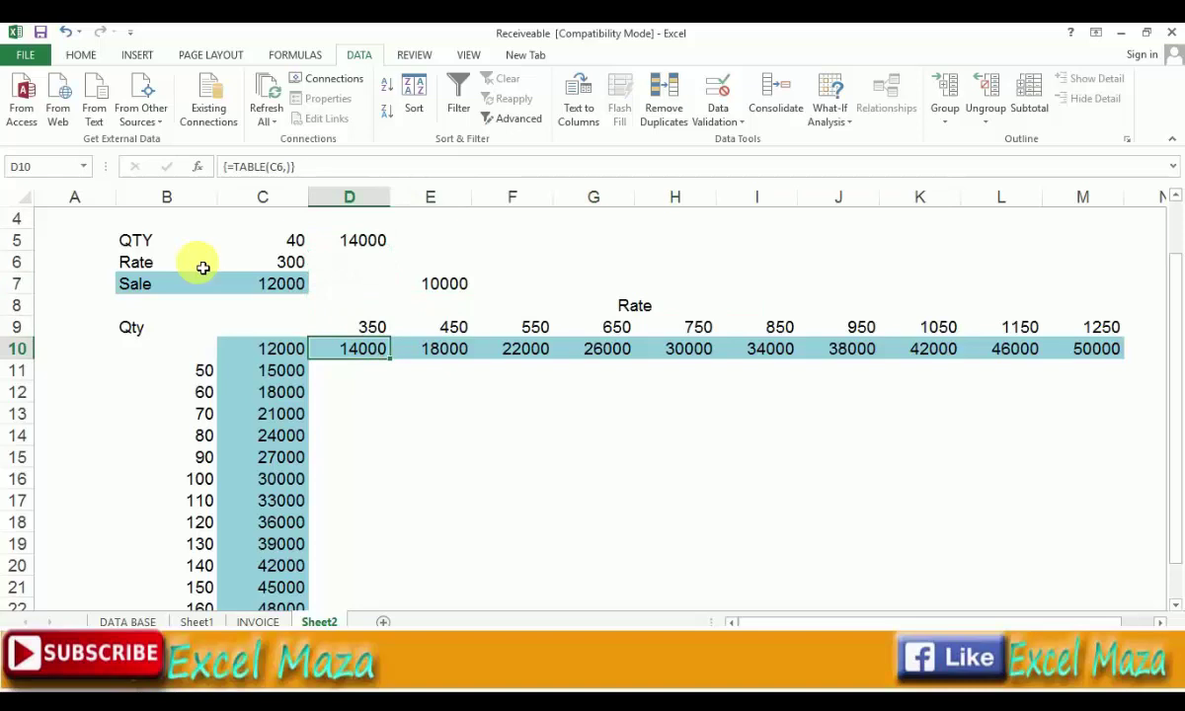
key("Right")
key("Right")
key("Right")
key("Left")
key("Left")
key("Left")
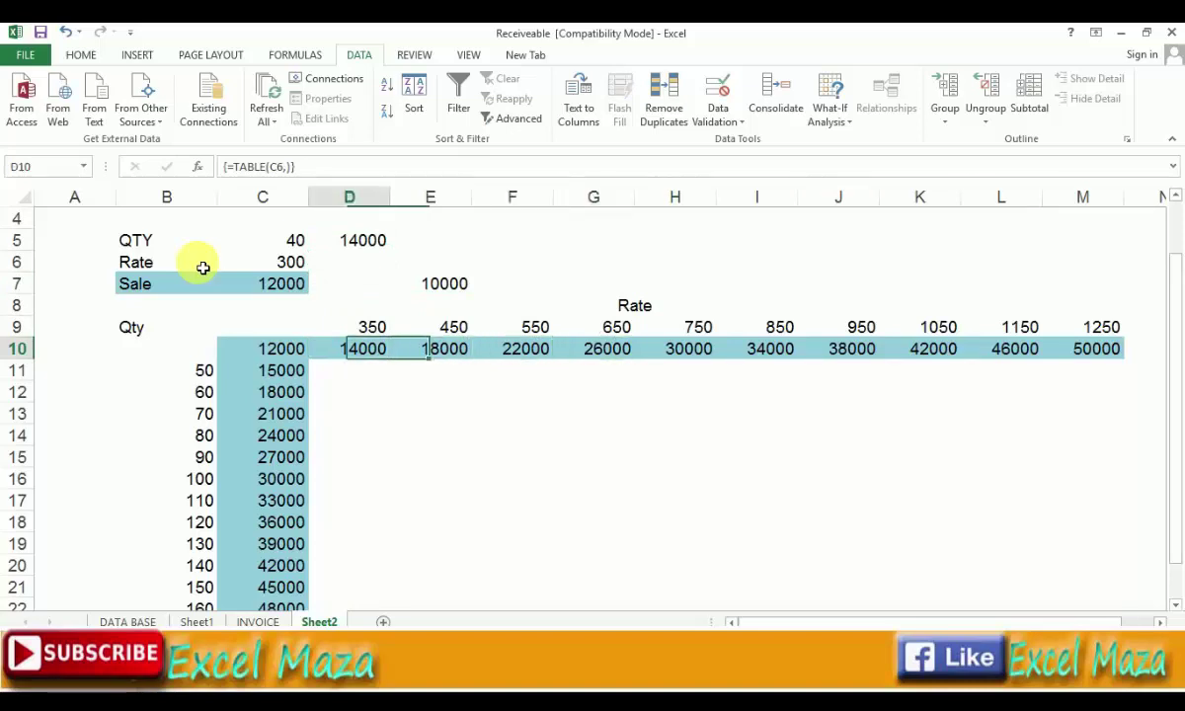
key("Up")
key("Up")
key("Up")
key("Up")
key("Up")
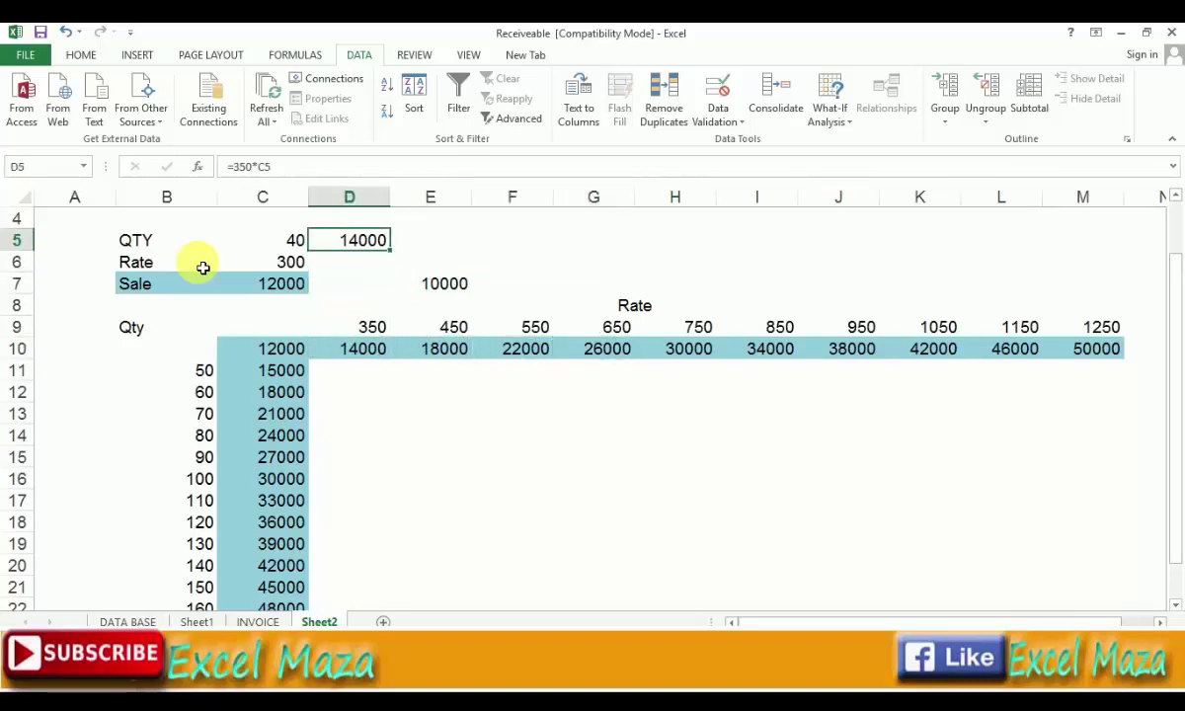
key("Delete")
key("Down")
key("Down")
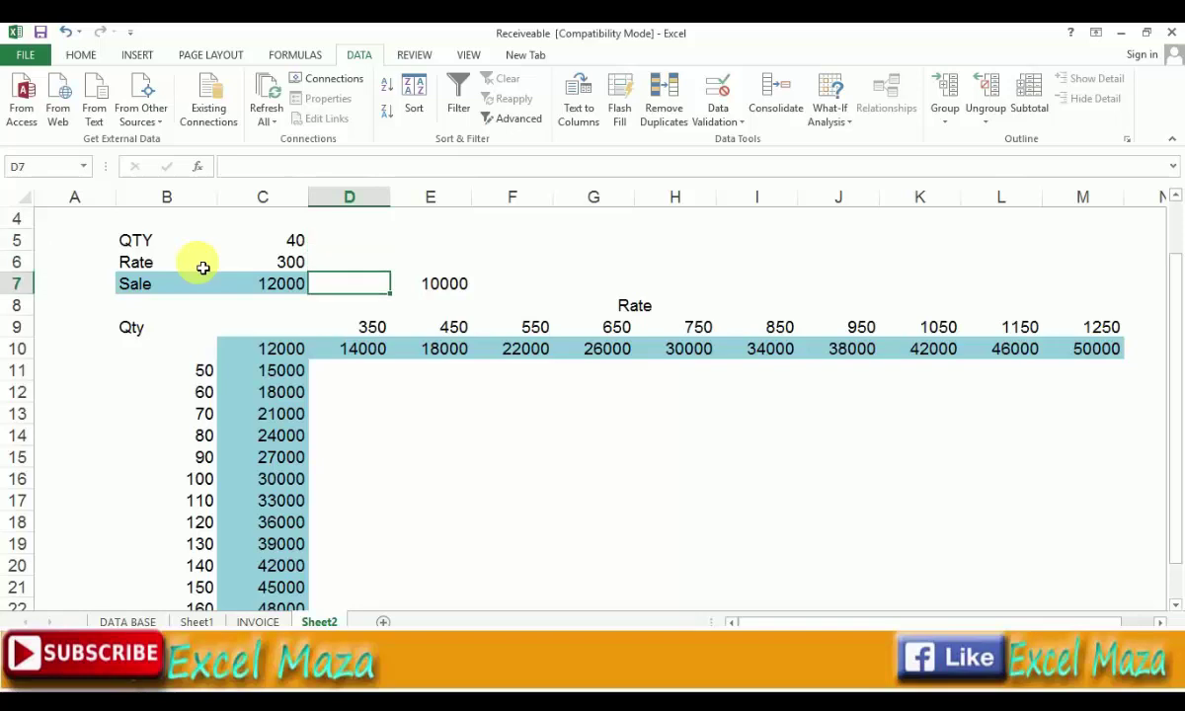
key("Down")
key("Down")
key("Down")
key("Down")
key("Down")
key("Up")
key("Up")
key("Up")
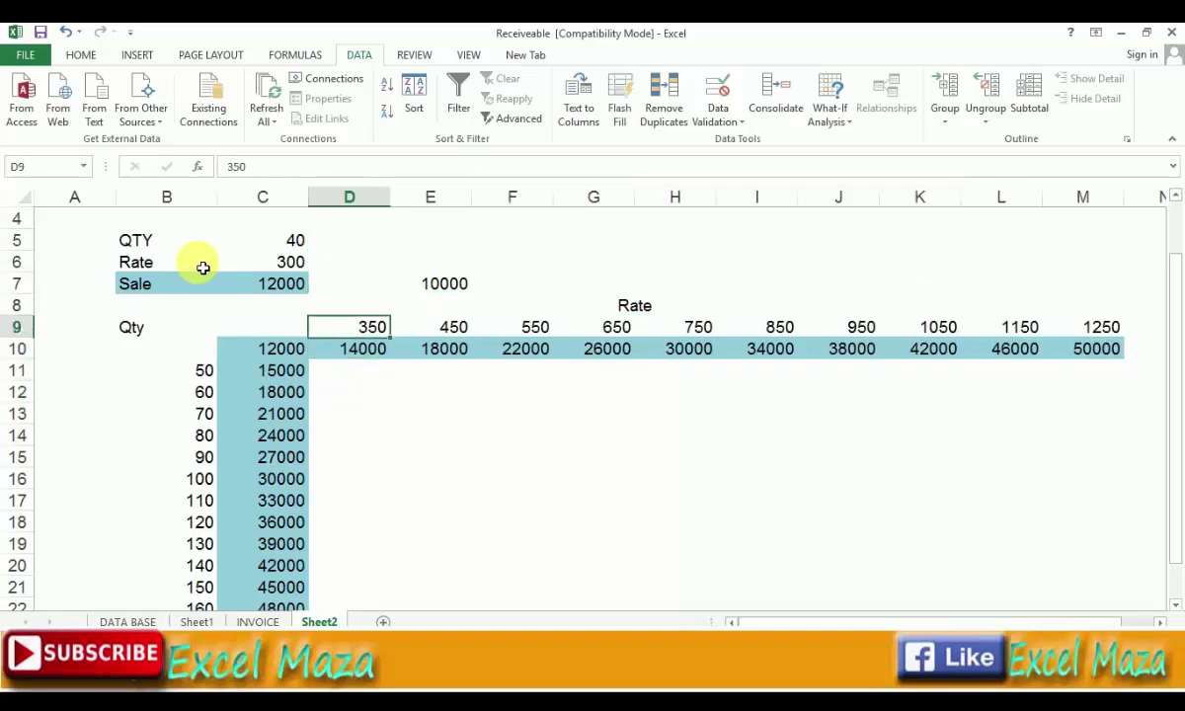
key("Down")
key("Down")
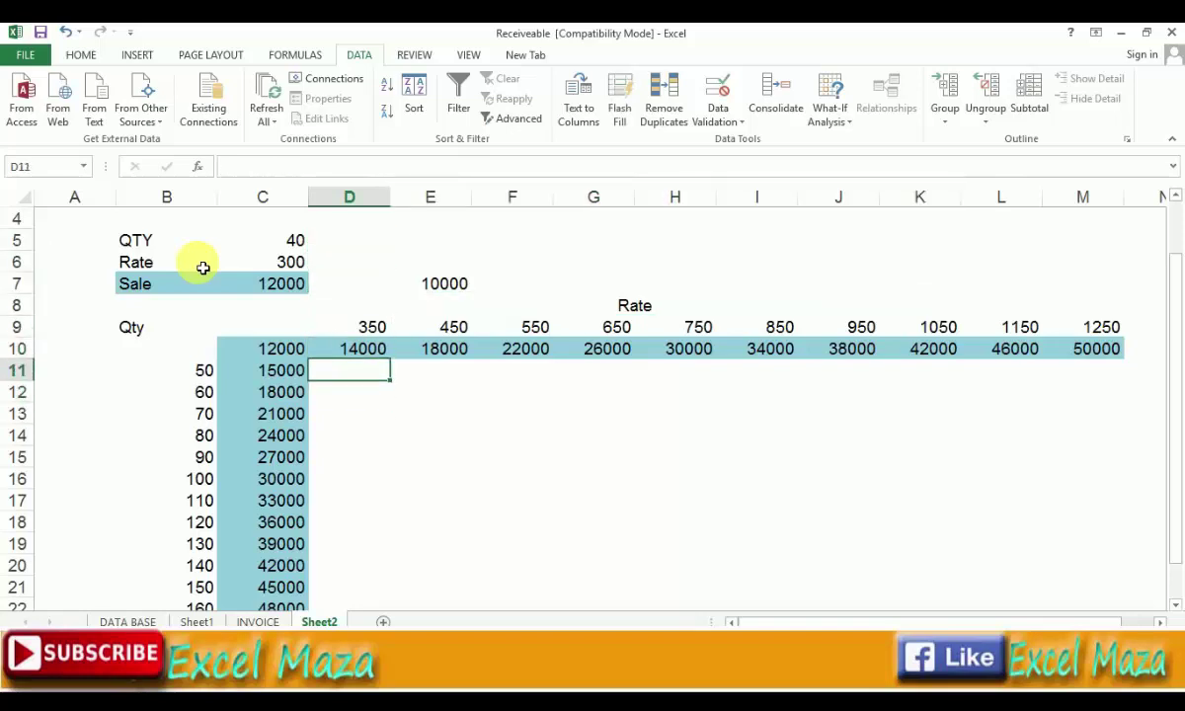
key("Up")
key("Up")
key("Left")
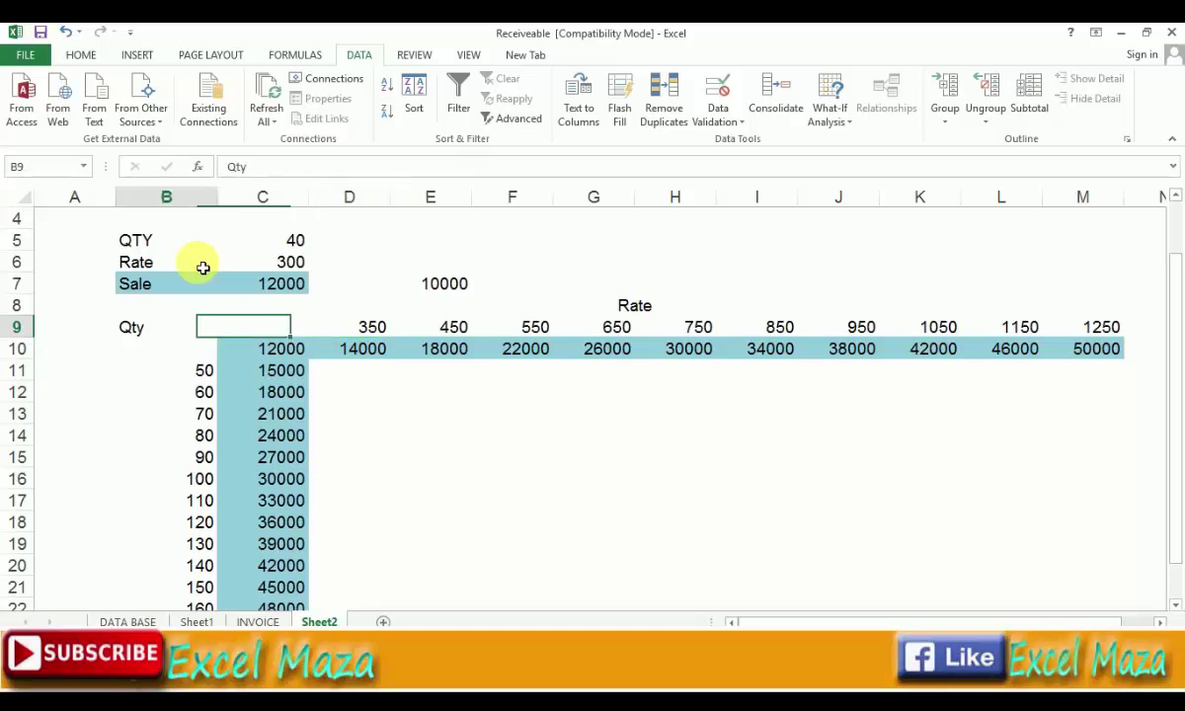
key("Left")
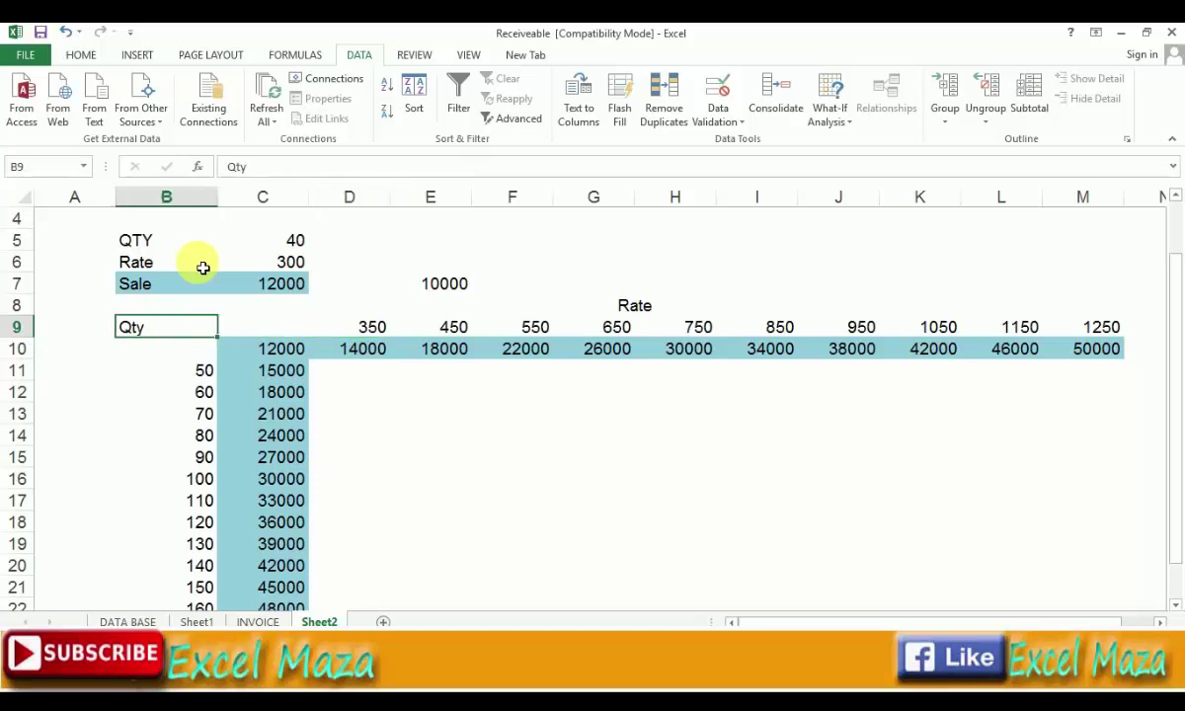
key("Down")
key("Down")
key("Up")
key("Up")
key("Right")
key("Down")
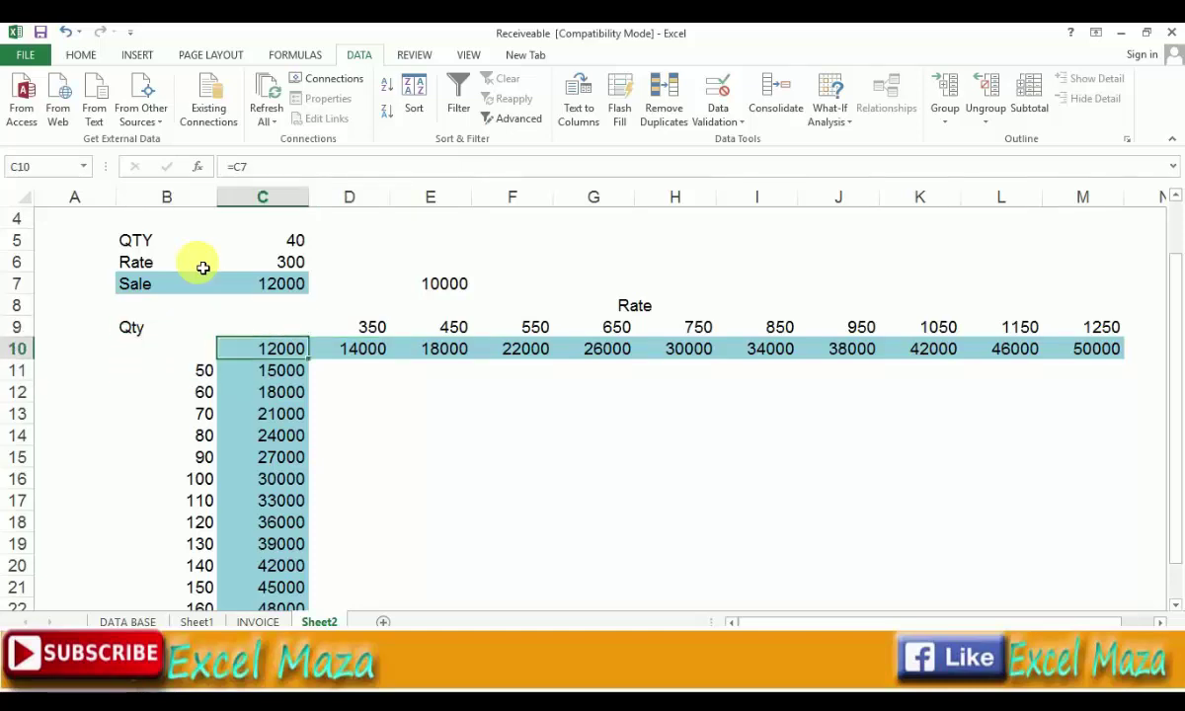
key("Up")
key("Left")
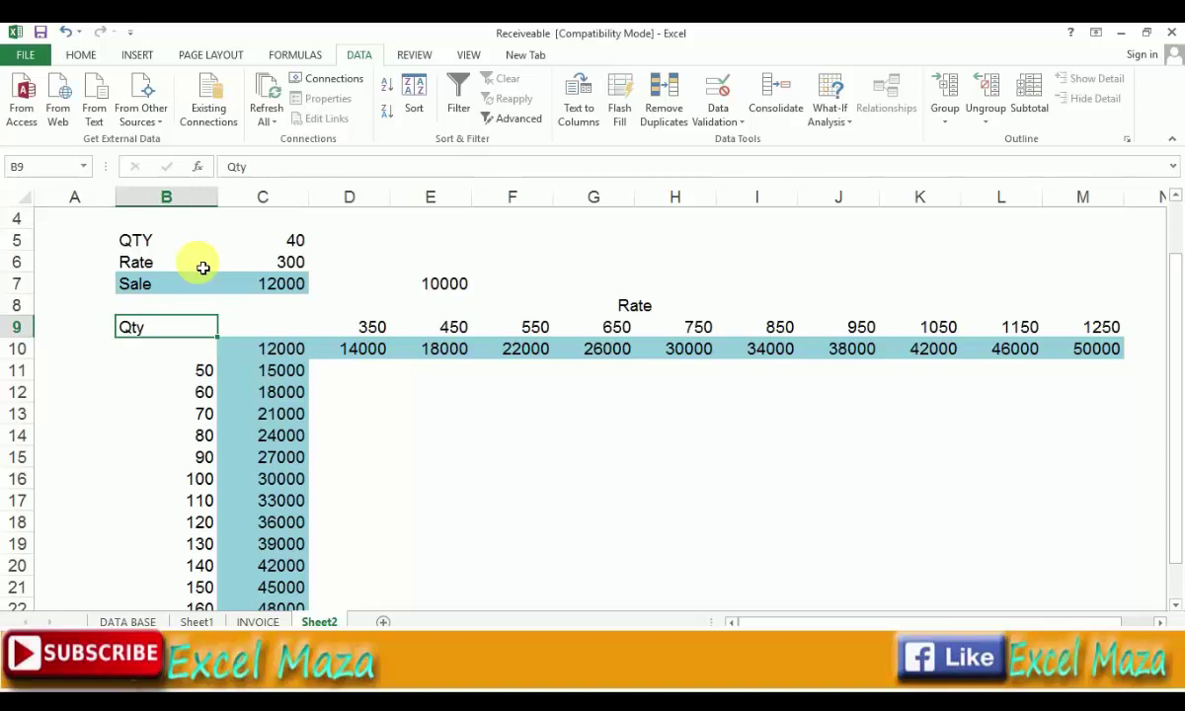
key("shift+Down")
key("shift+space")
- Delete the old Goal Seek example rows from row 5 down
key("shift+Down")
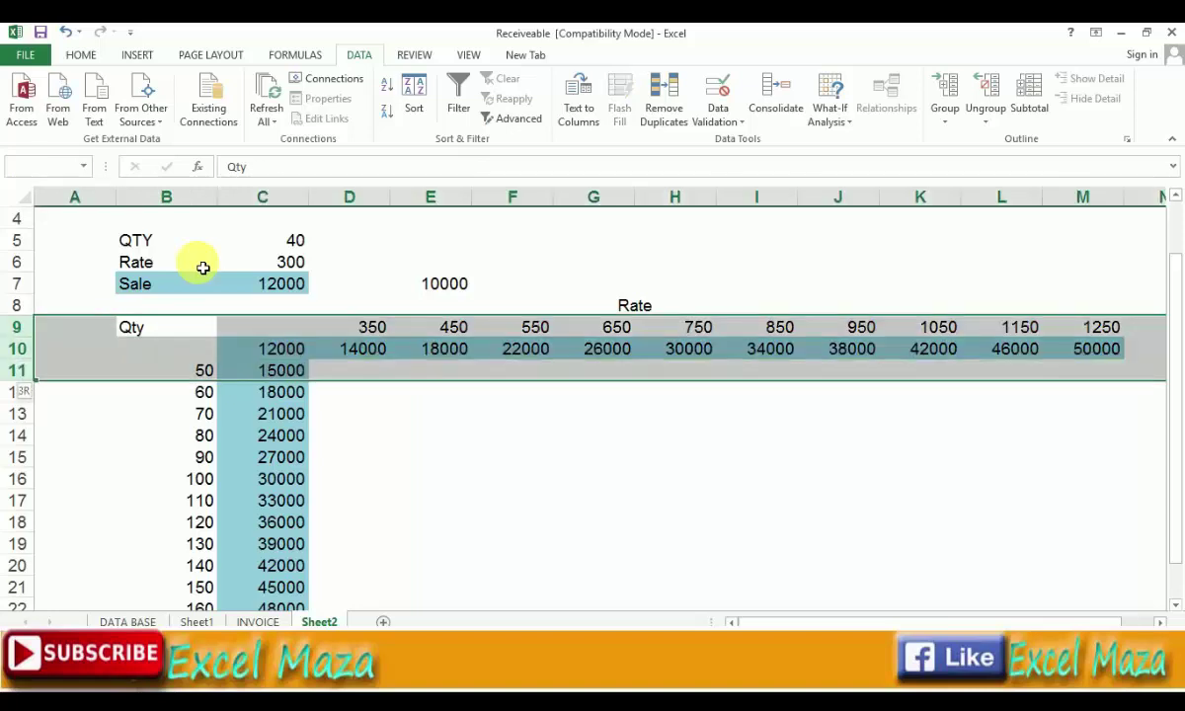
key("Up")
key("Up")
key("Up")
key("Up")
key("shift+space")
key("shift+Down")
key("shift+Down")
key("shift+Down")
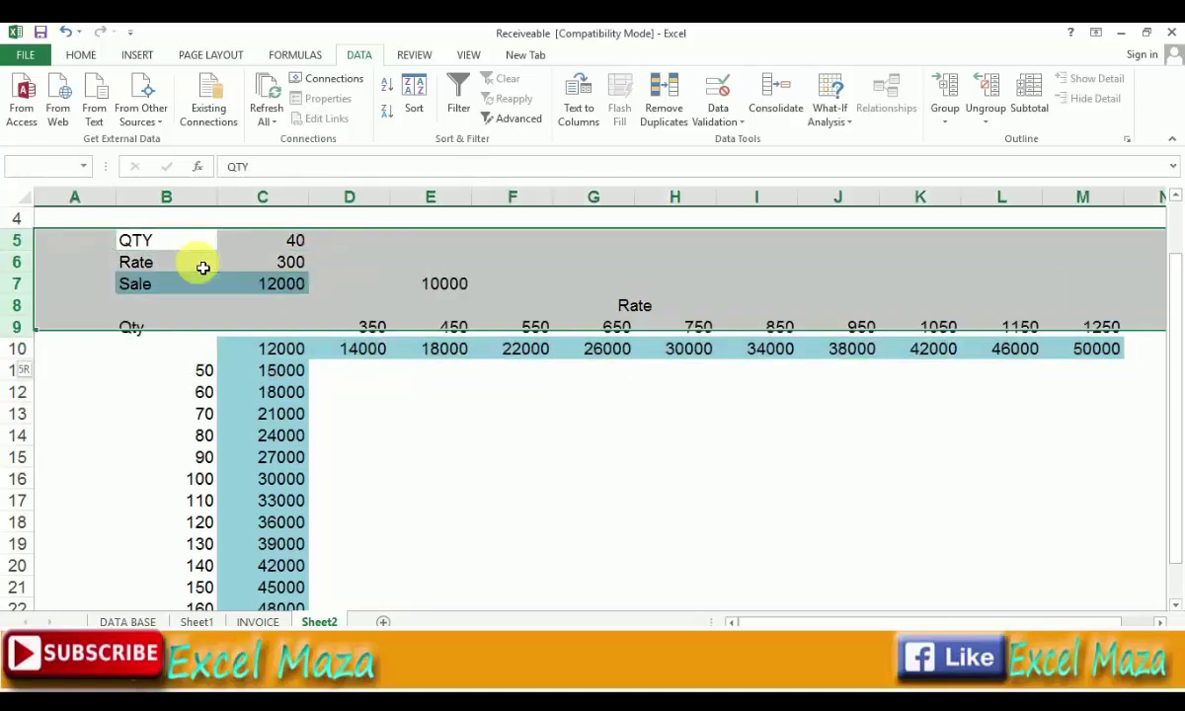
key("shift+Down")
key("shift+Down")
key("shift+Down")
key("shift+Down")
key("shift+Down")
key("shift+Down")
scroll(202, 266, "up", 3)
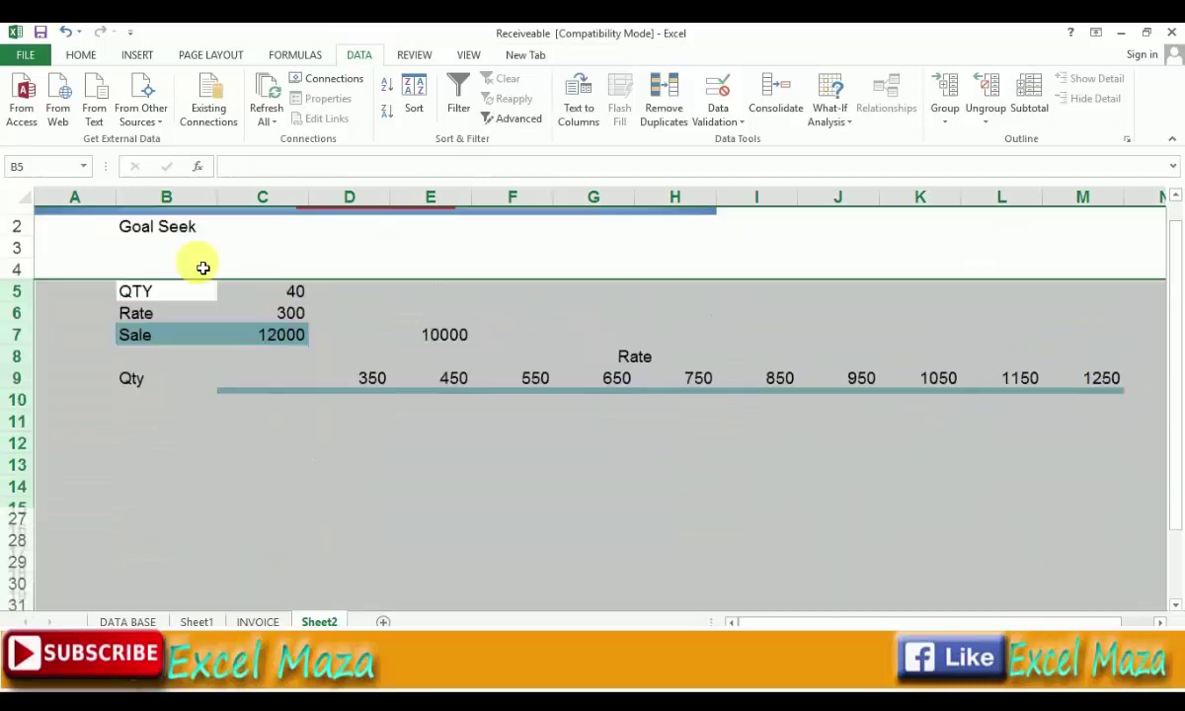
key("Delete")
- Delete the Goal Seek heading in B2 and erase stray text in A3
left_click(203, 269)
key("ctrl+Home")
left_click(202, 266)
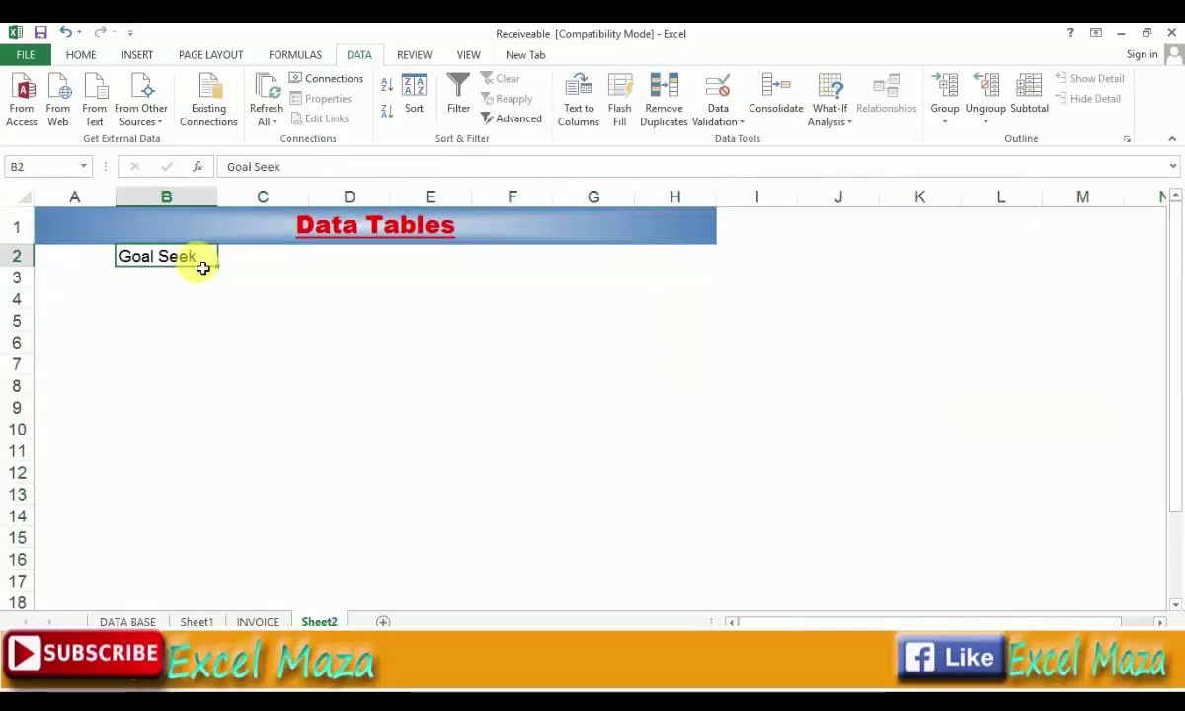
key("Delete")
key("Down")
key("Left")
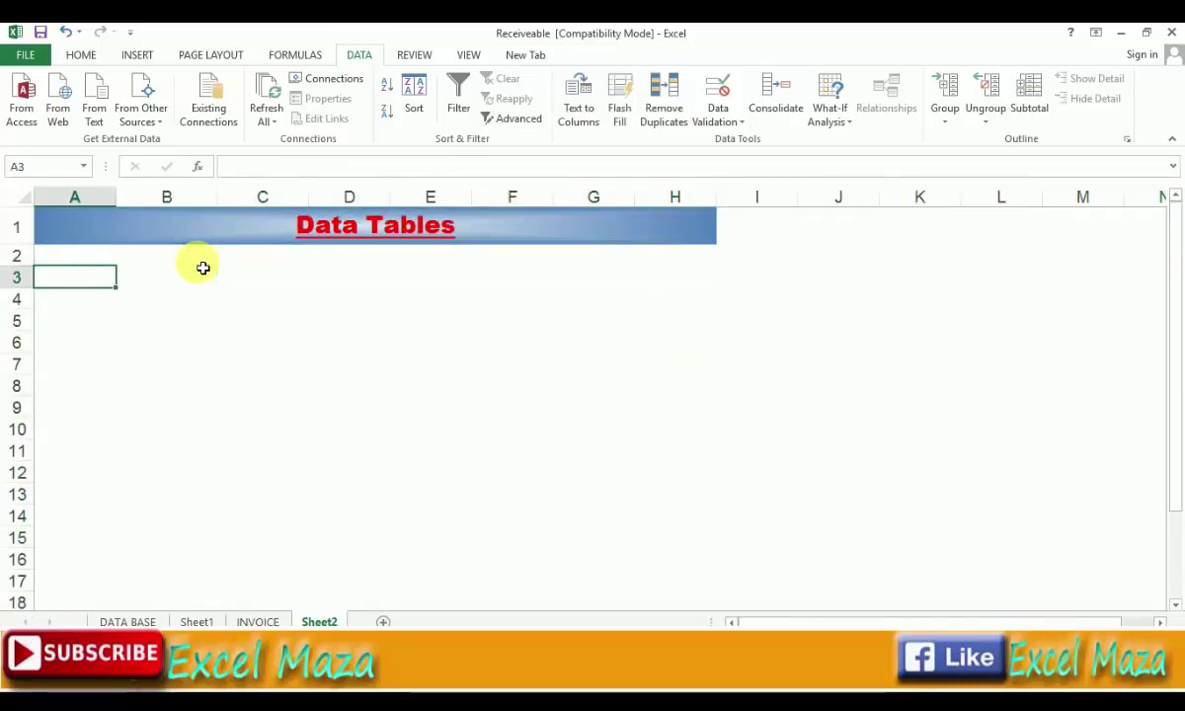
type("ژات")
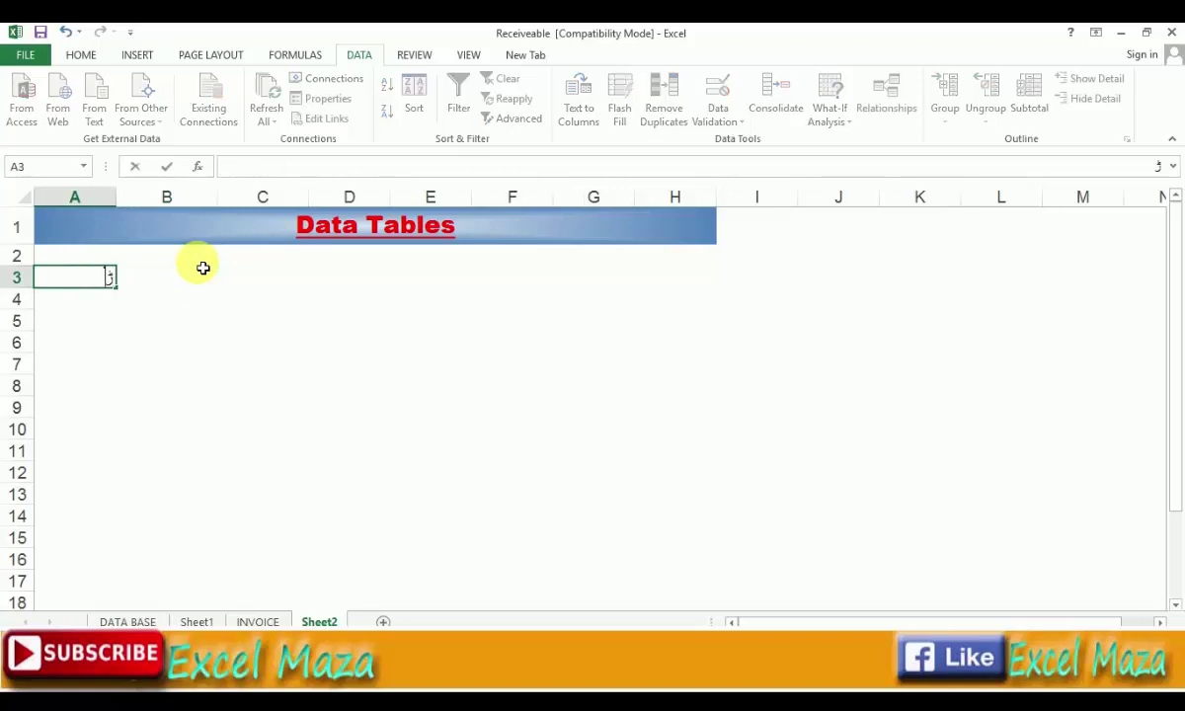
key("BackSpace")
key("BackSpace")
key("BackSpace")
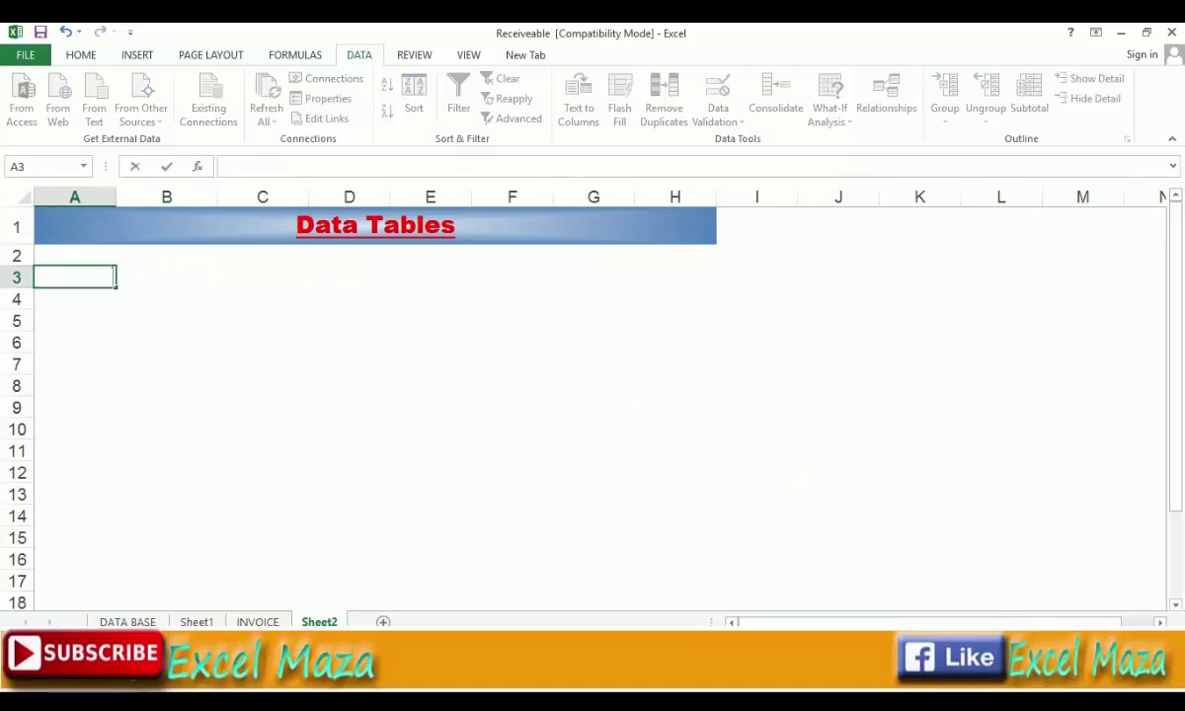
- Type the labels Rate, Qty and Discount into A3:A5 in English
left_click(1050, 536)
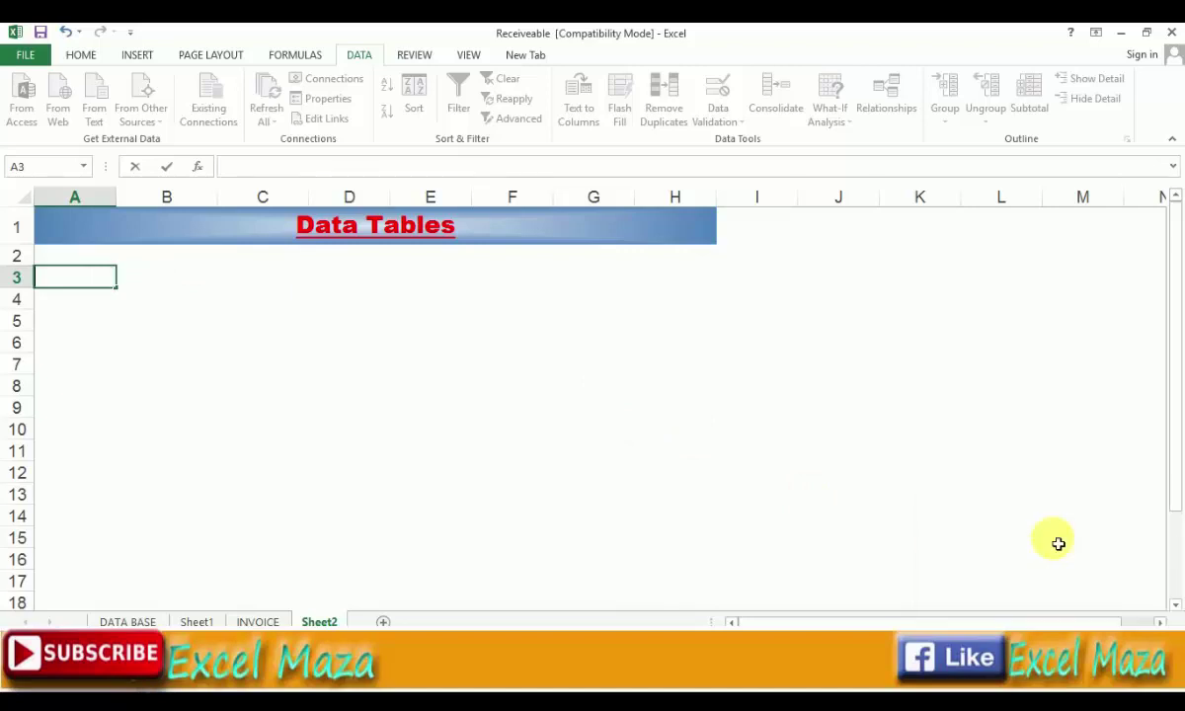
type("Rate")
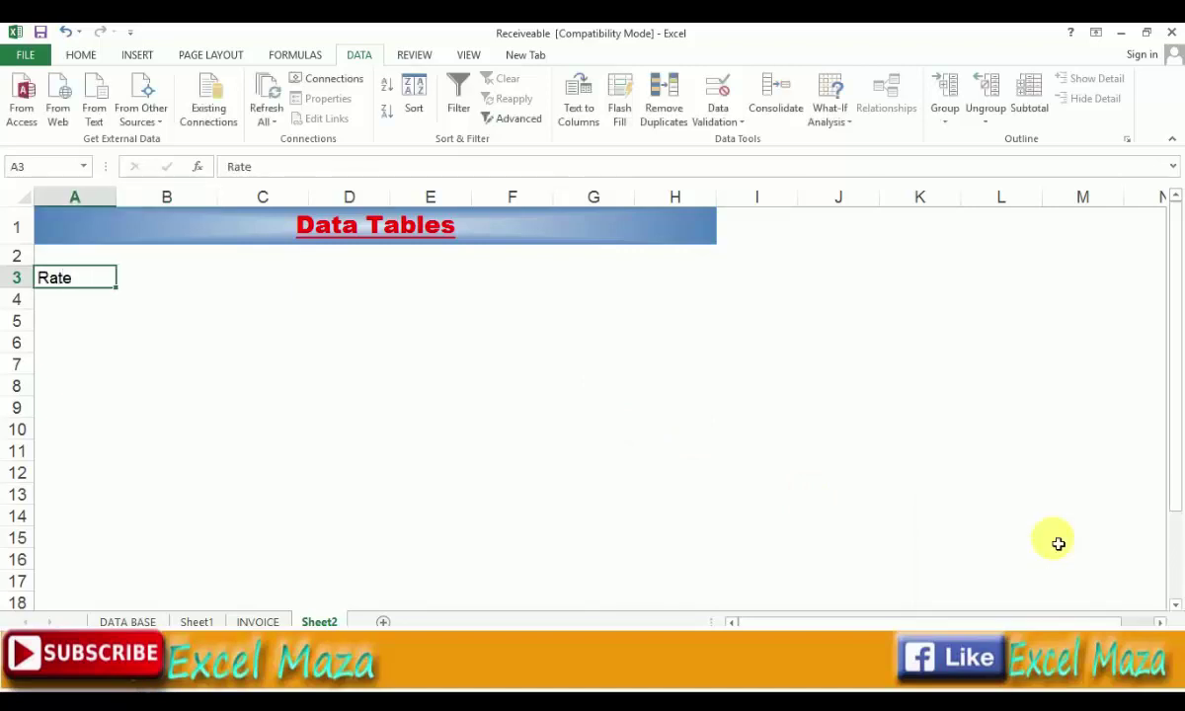
key("Return")
type("Qty")
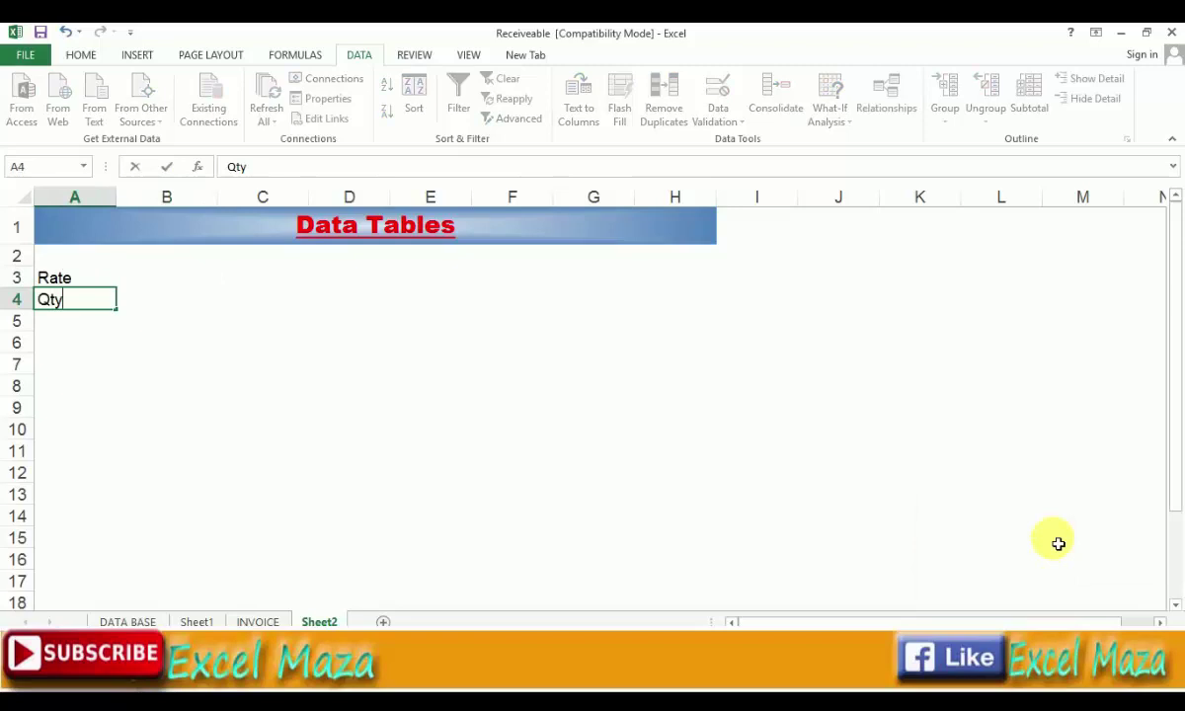
key("Tab")
key("Return")
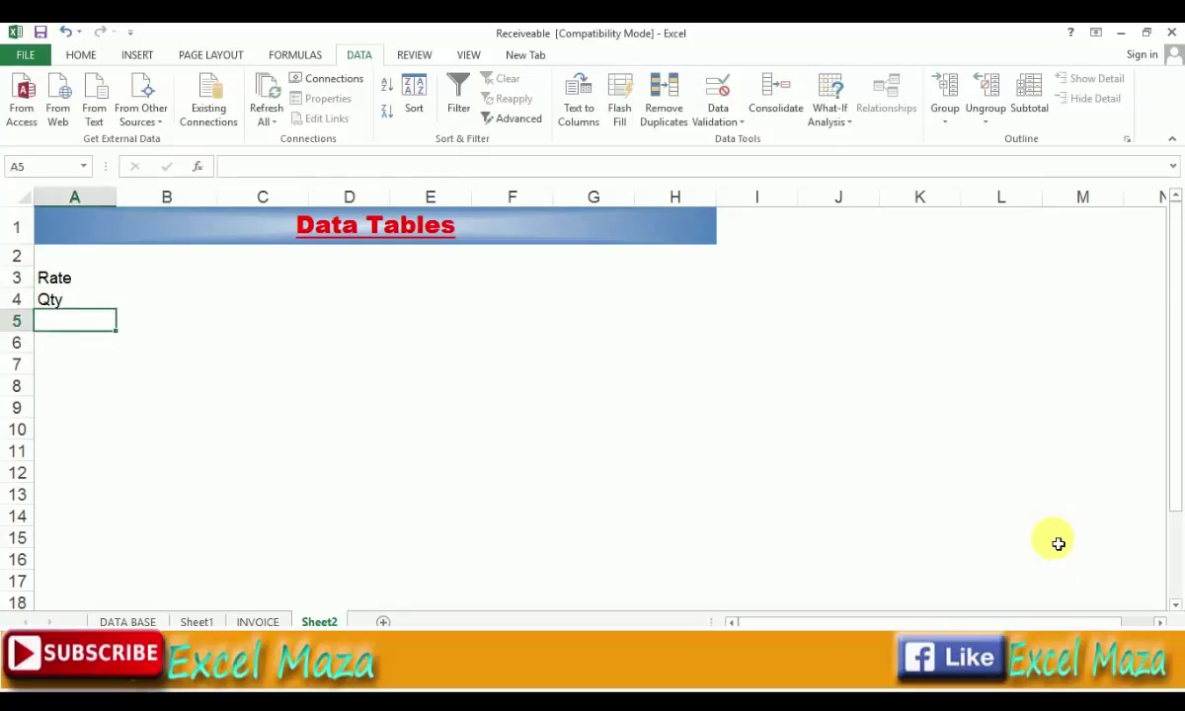
type("Dis")
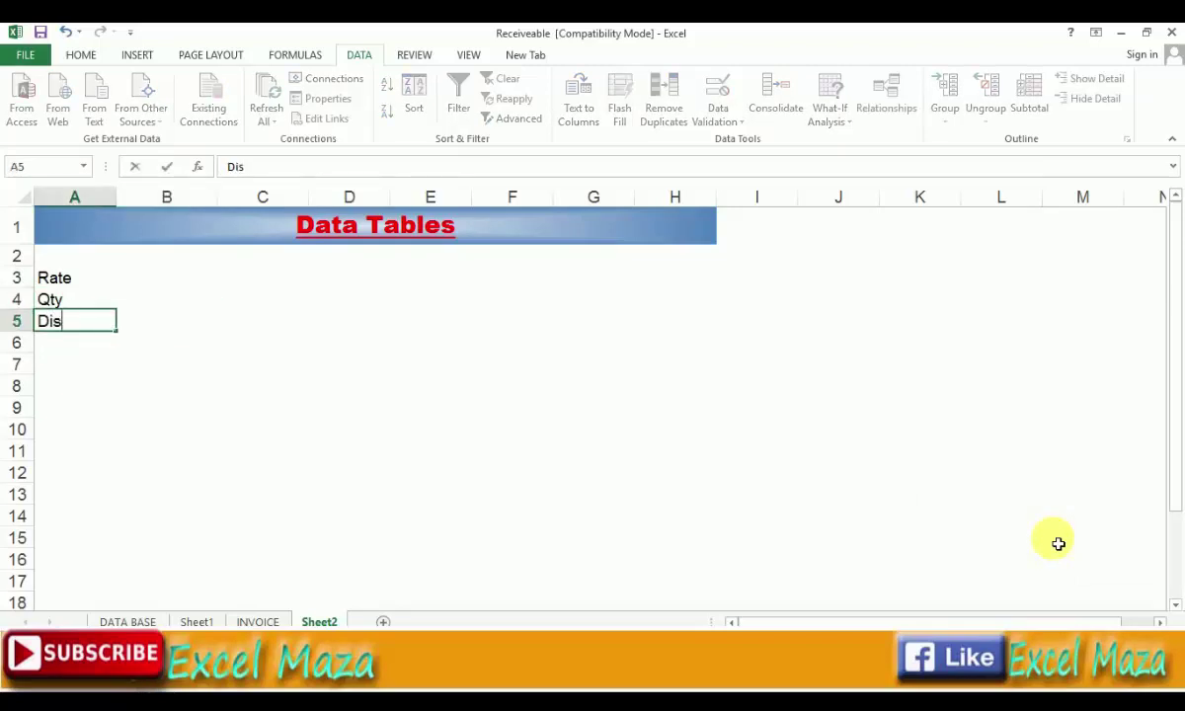
type("count")
key("Tab")
- Enter the values 60, 100 and 5 in B3:B5
key("Up")
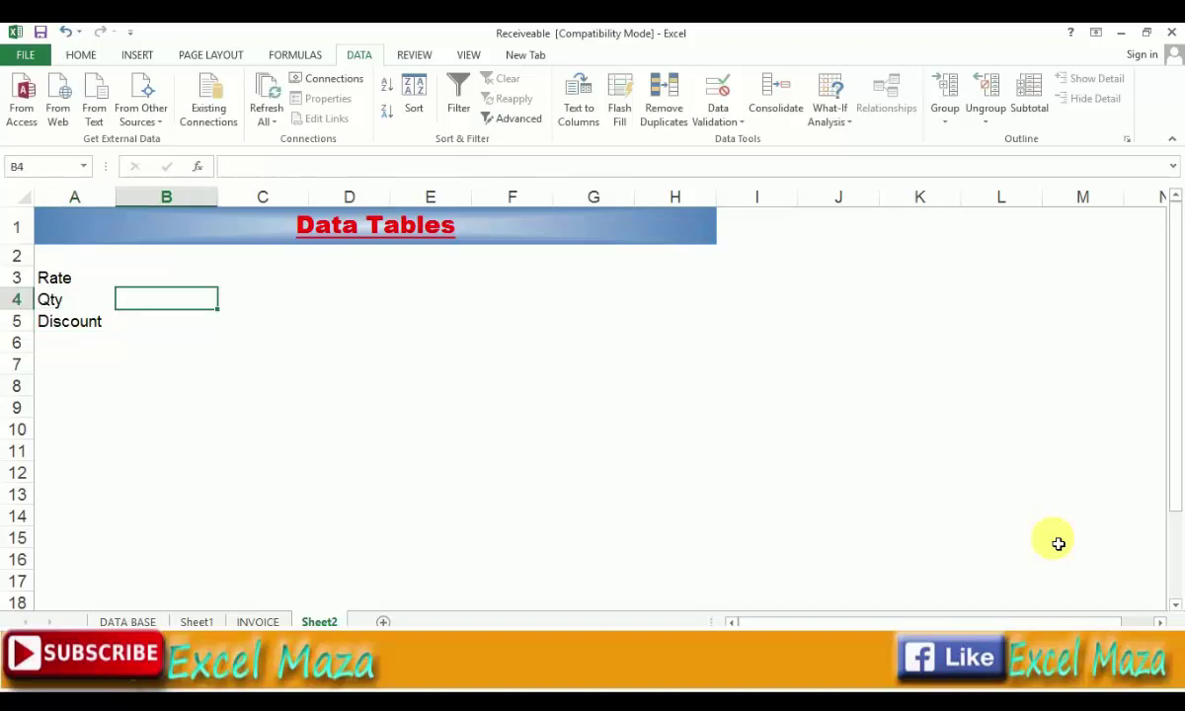
key("Up")
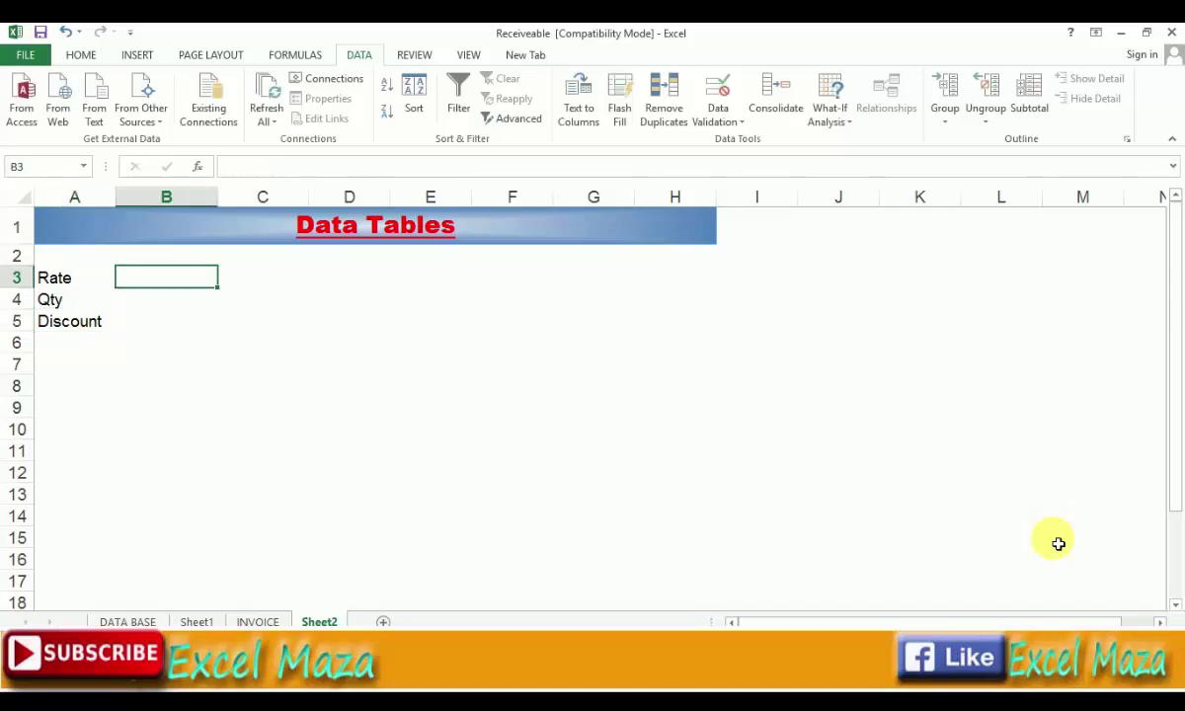
type("60")
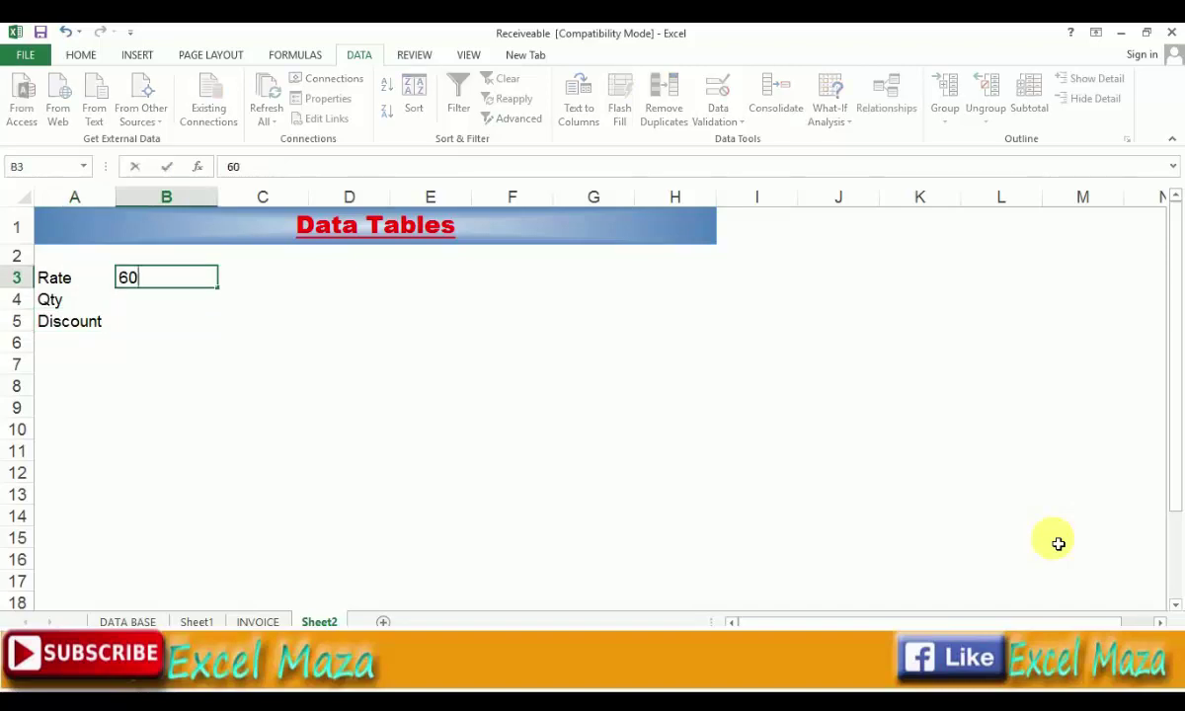
key("Return")
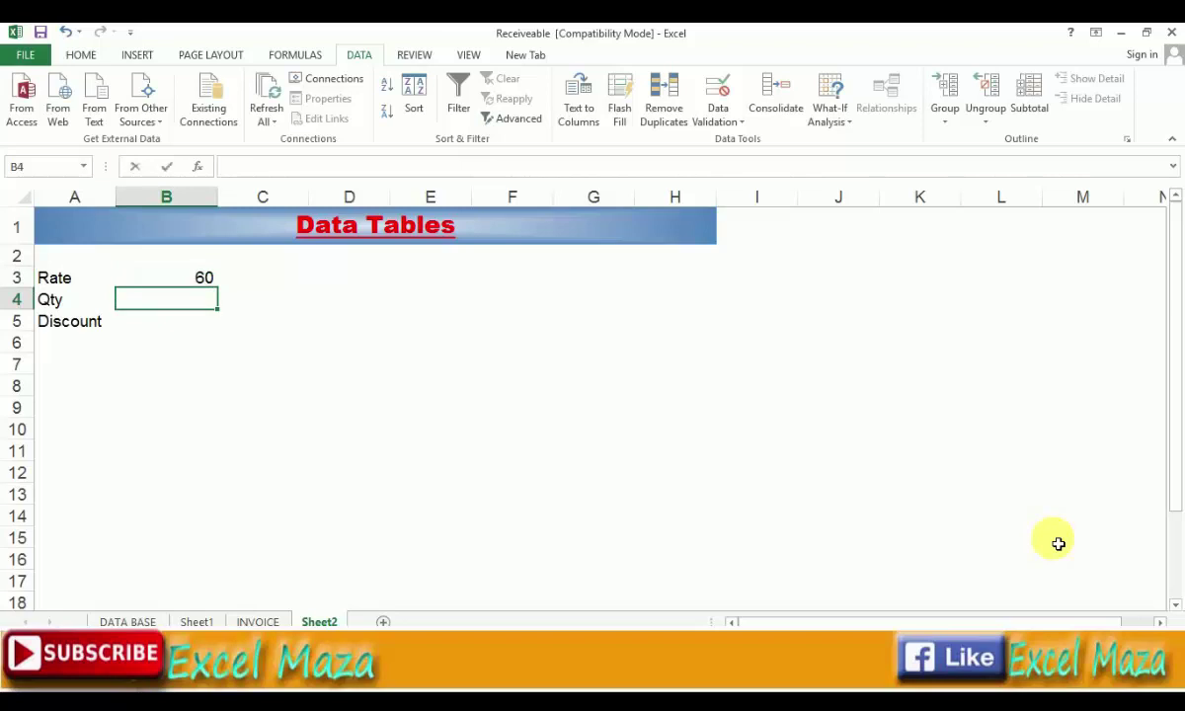
type("100")
key("Return")
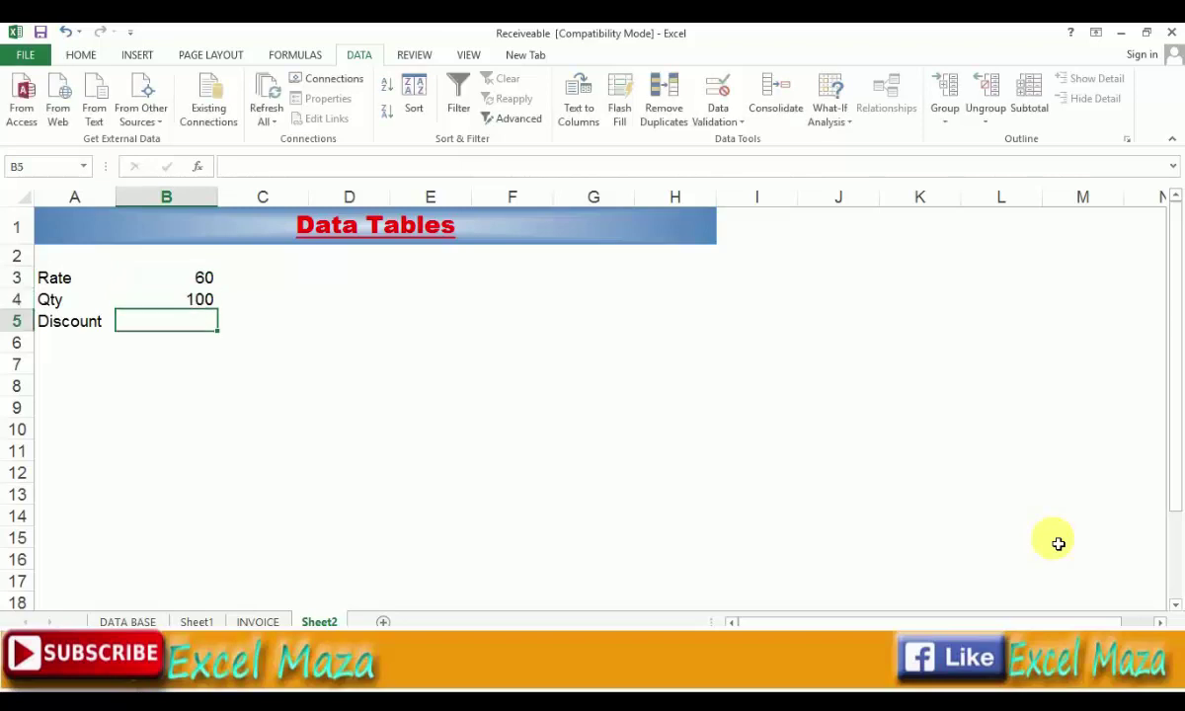
type("%")
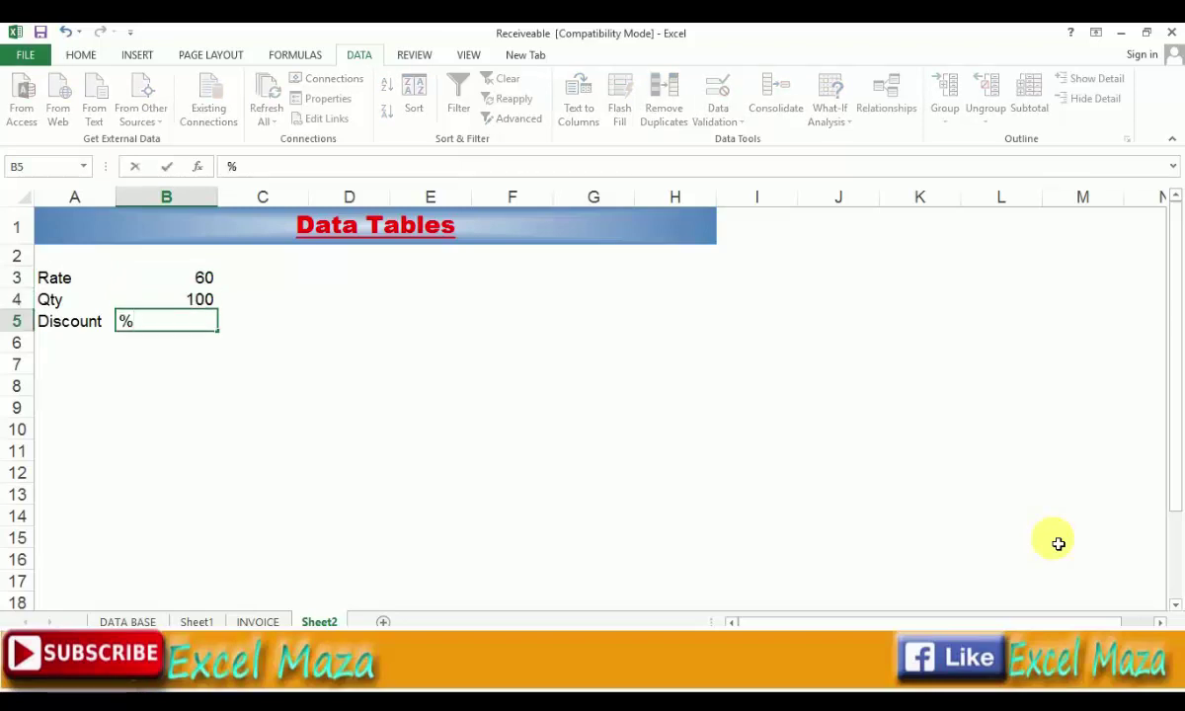
key("Return")
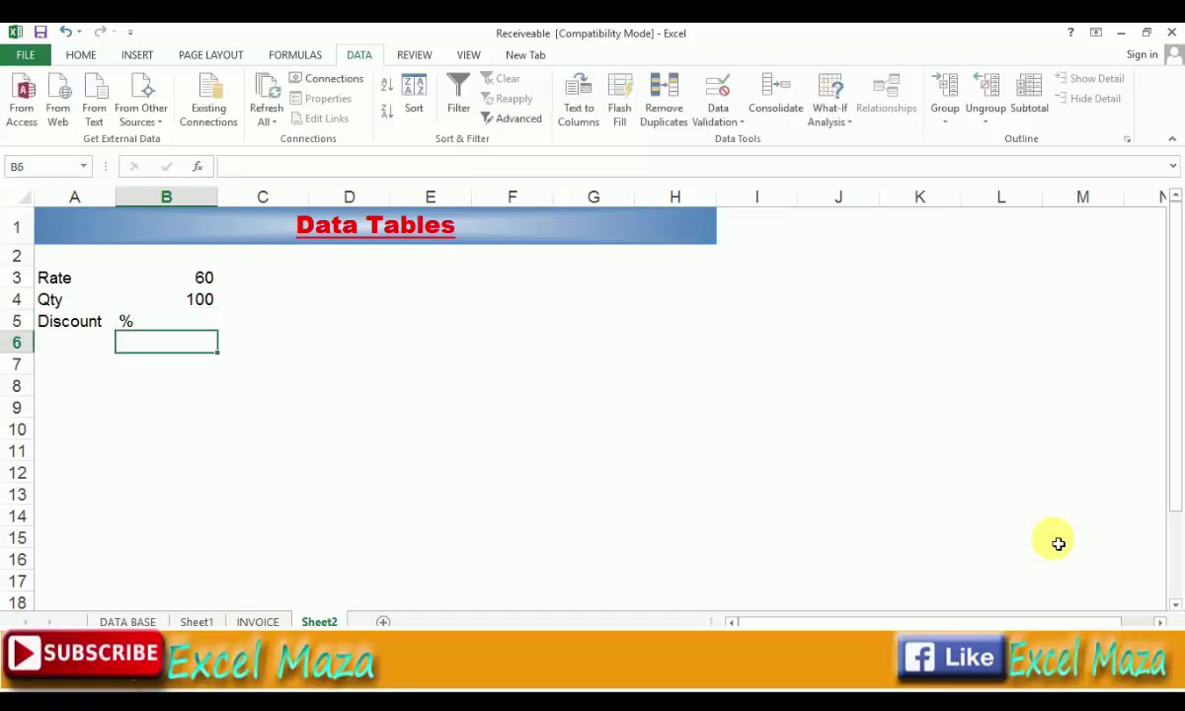
key("Up")
type("5")
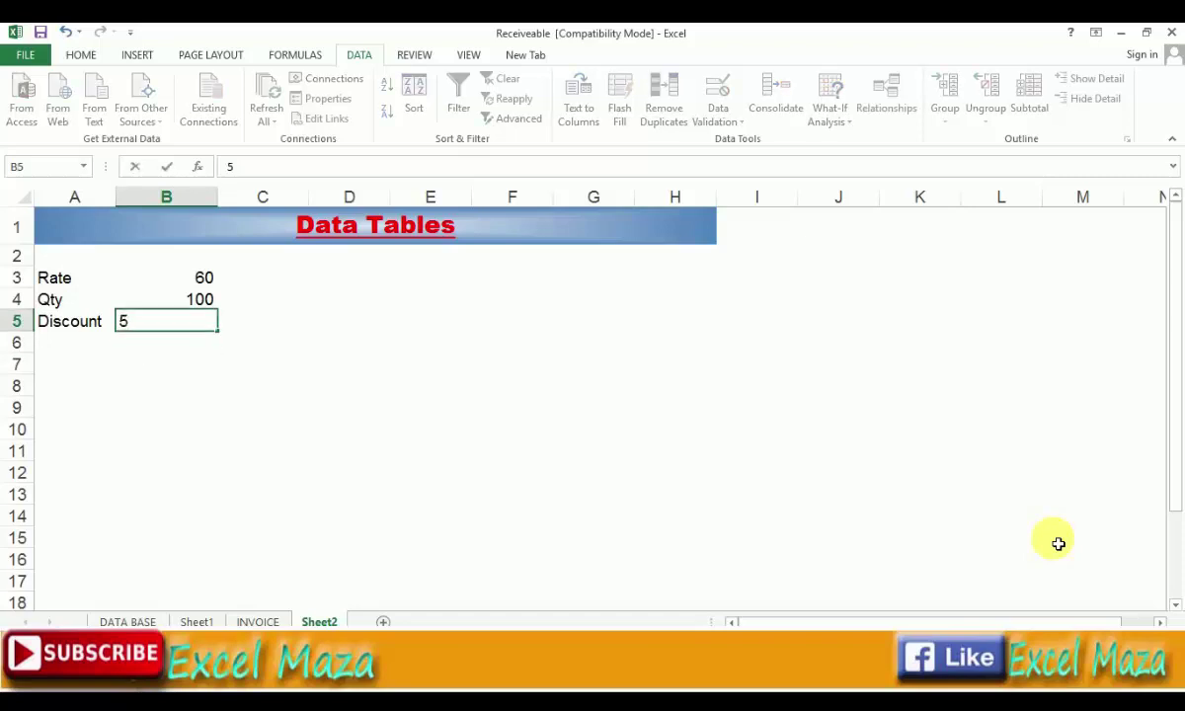
key("Return")
key("Up")
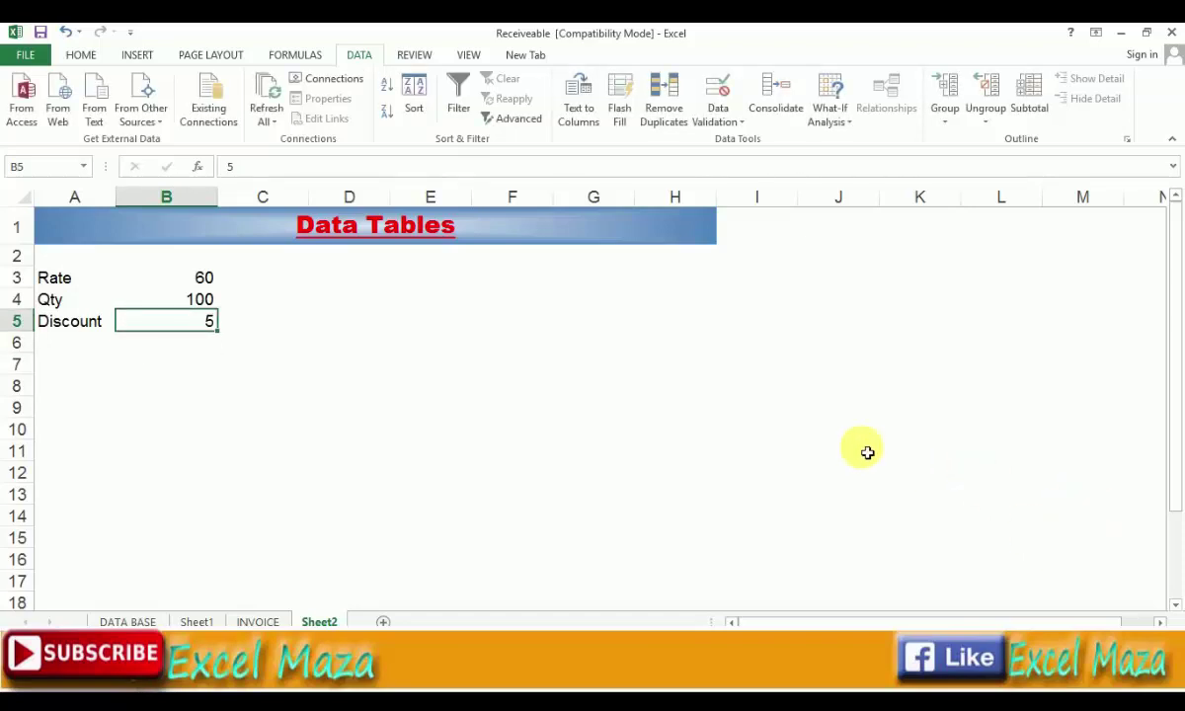
type("%")
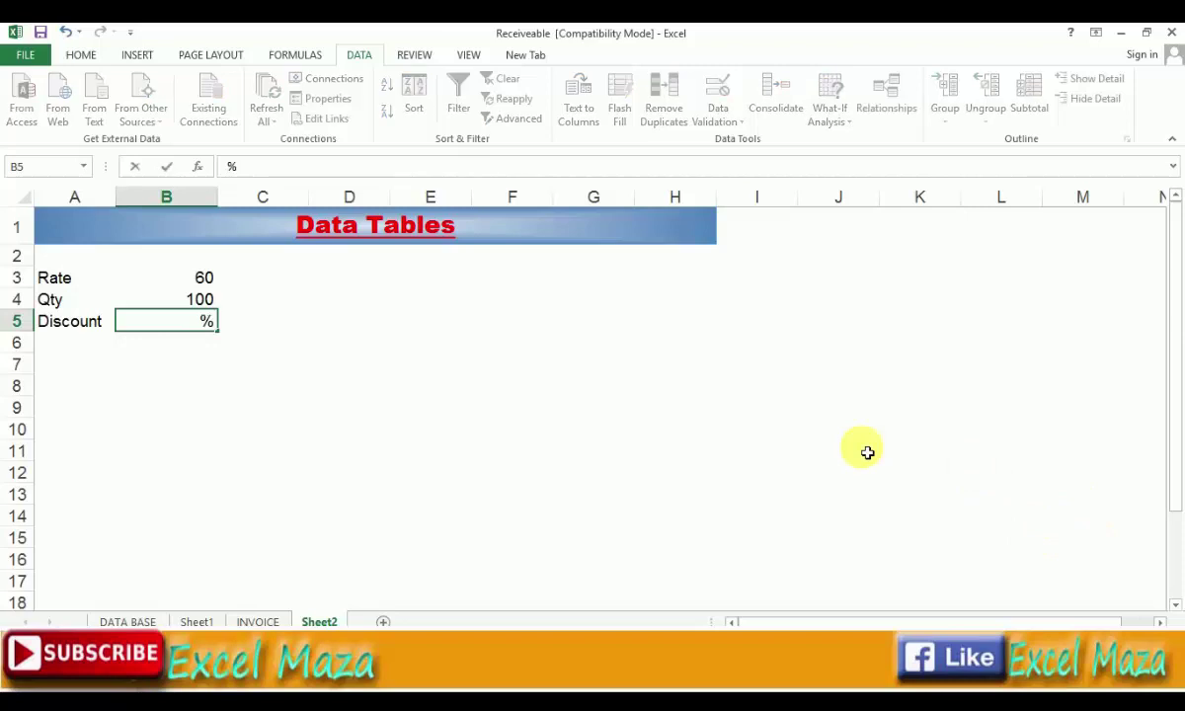
key("Escape")
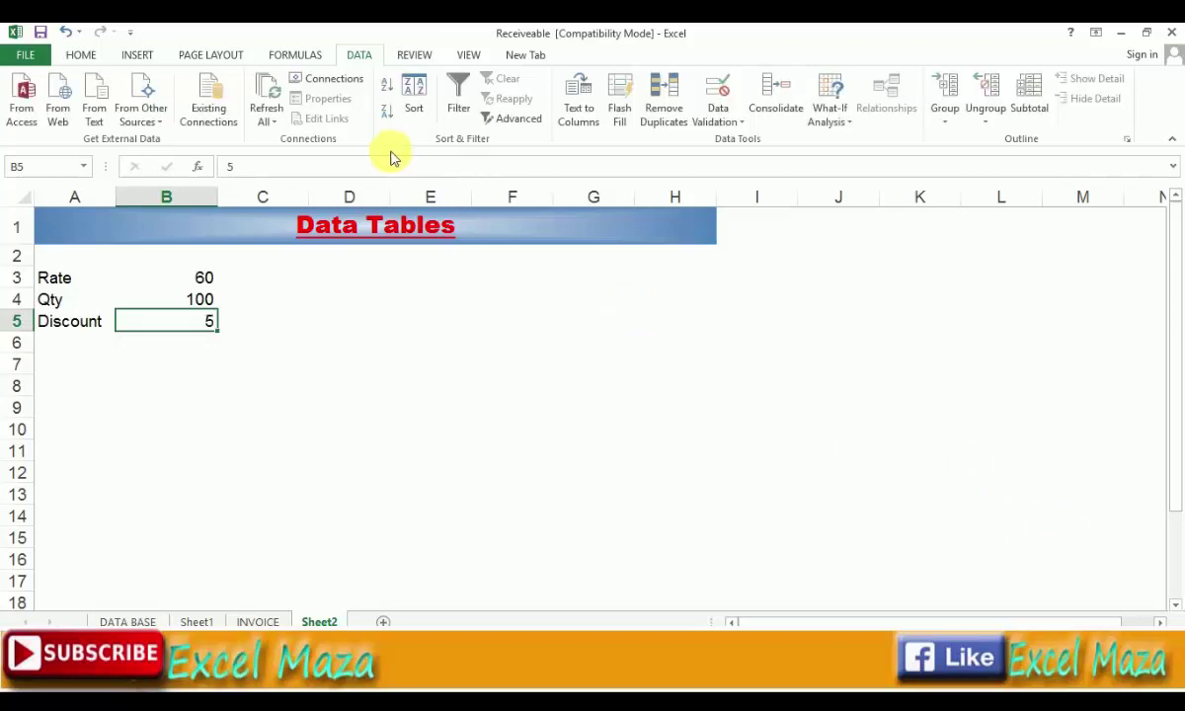
- Apply Percent Style to B5 and re-enter 5 so it reads 5%
left_click(79, 56)
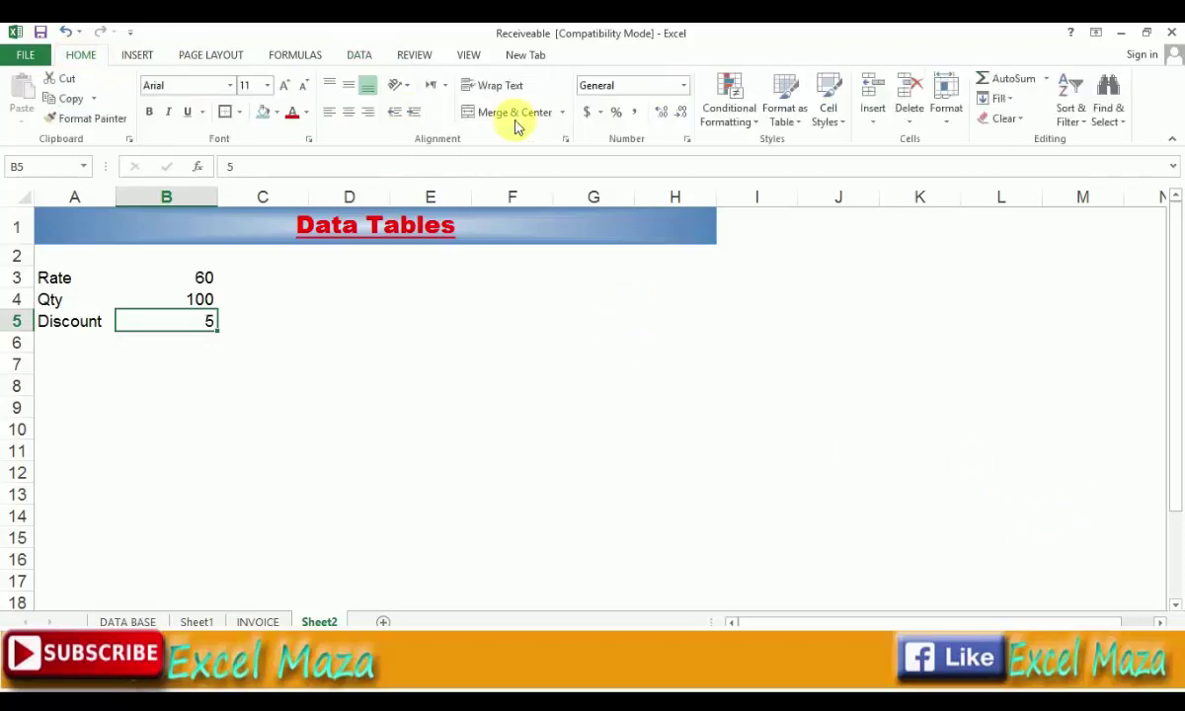
left_click(616, 112)
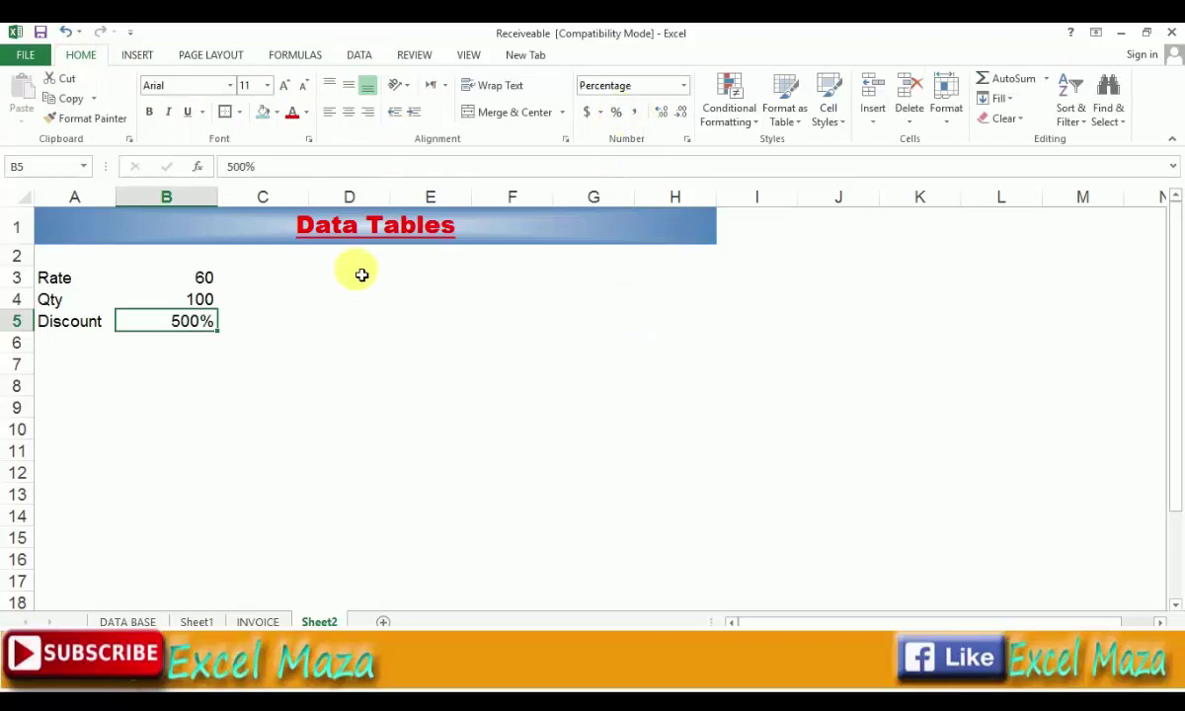
type("5")
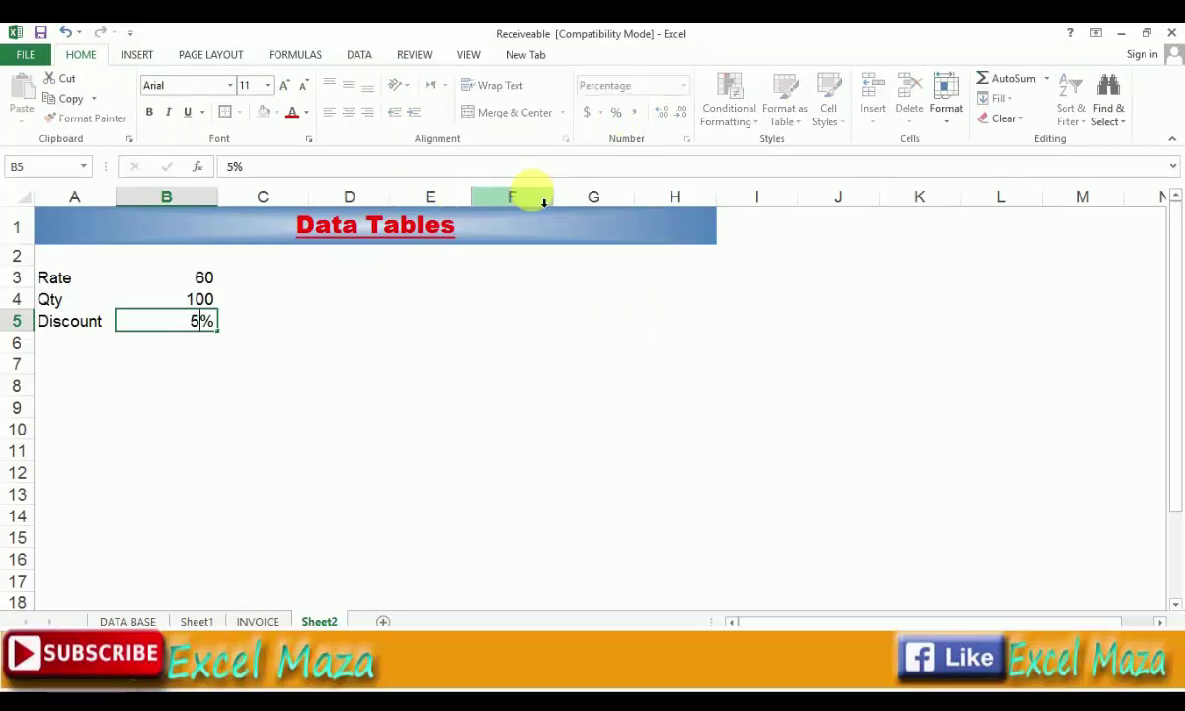
key("Return")
key("Up")
key("Up")
key("Down")
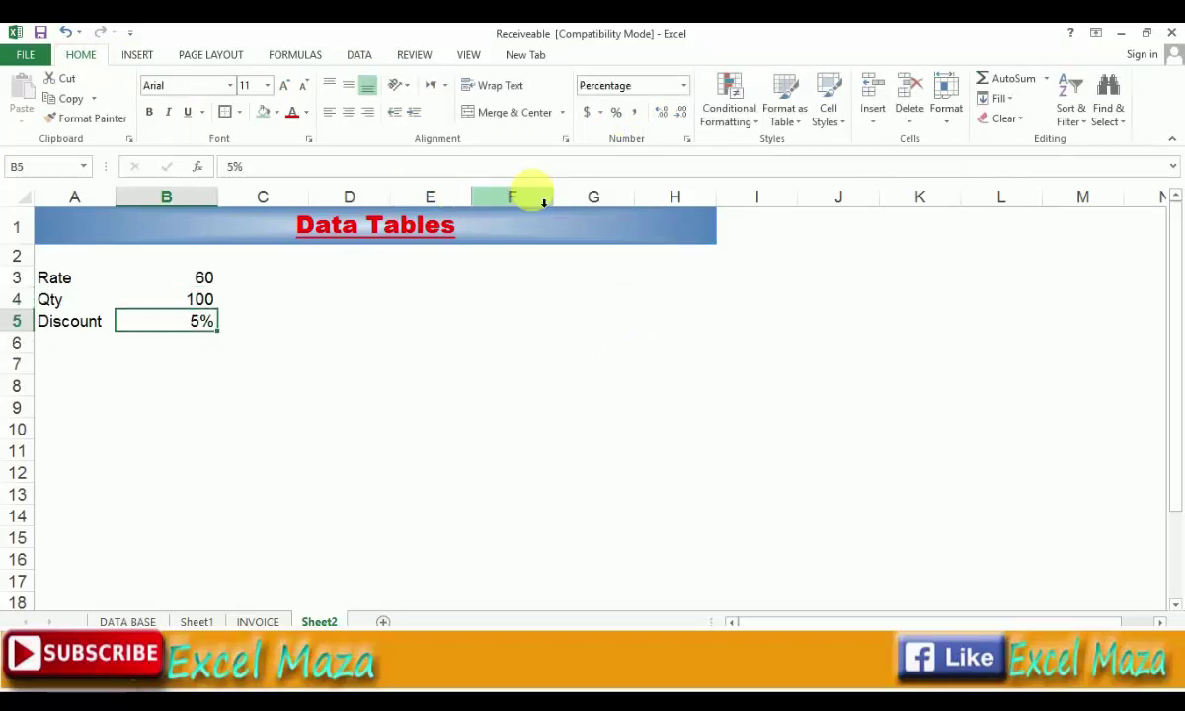
key("Down")
key("Down")
key("Up")
key("Up")
key("Down")
key("Down")
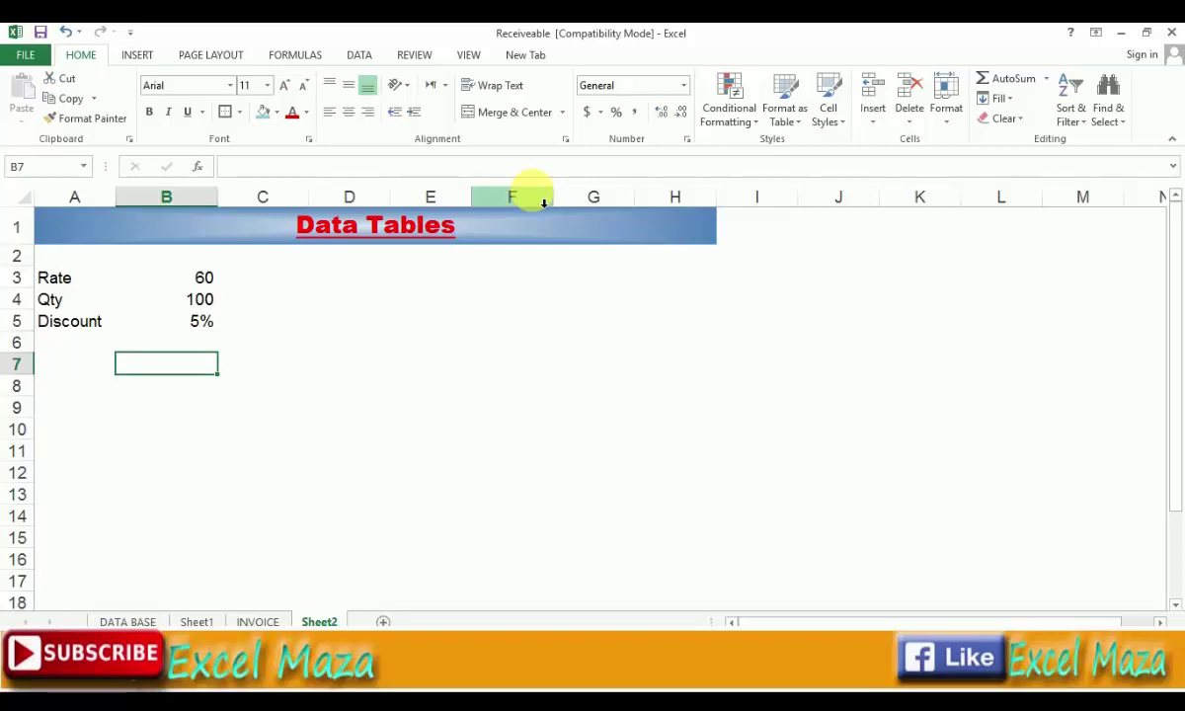
- Start the B7 formula multiplying Rate by Qty, declining Excel's suggested correction
type("=")
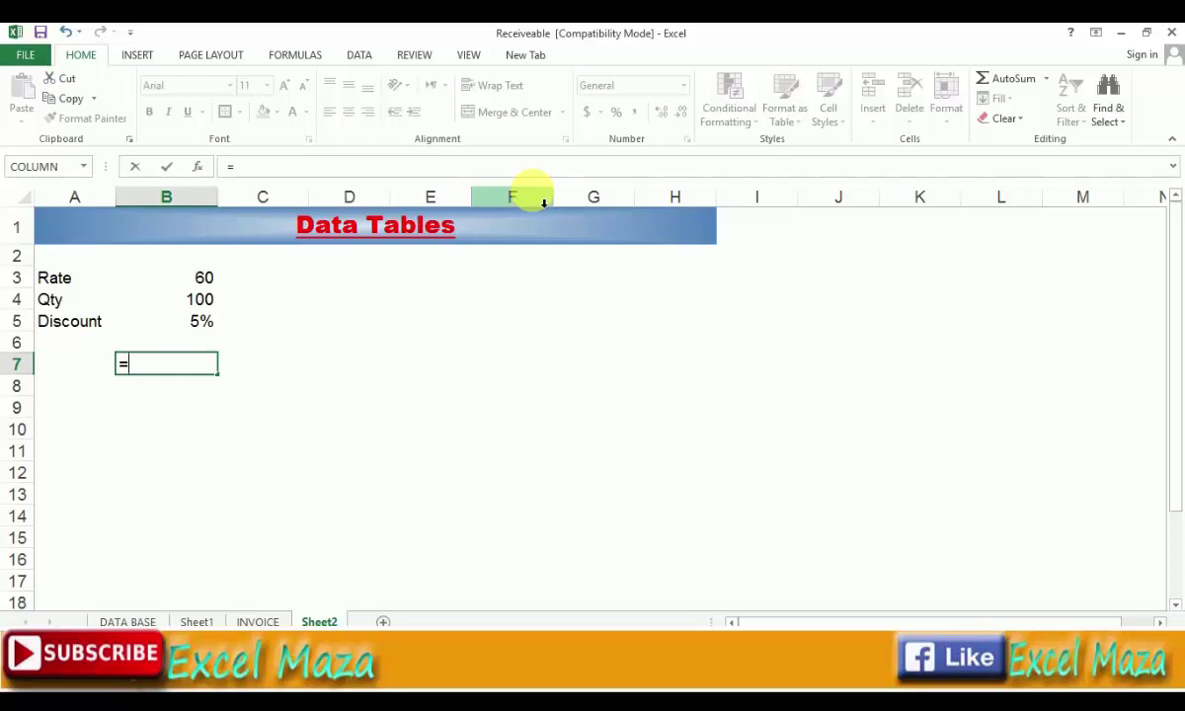
key("Up")
key("Up")
key("Up")
key("Up")
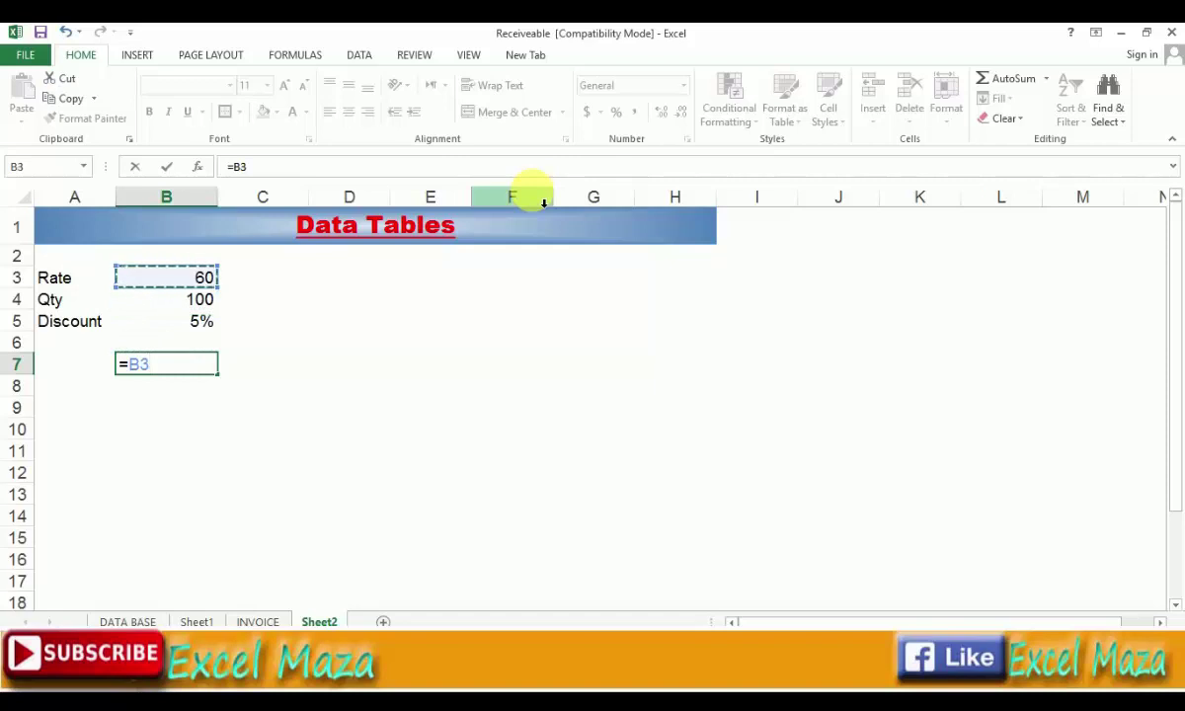
type("*")
key("Up")
key("Up")
key("Up")
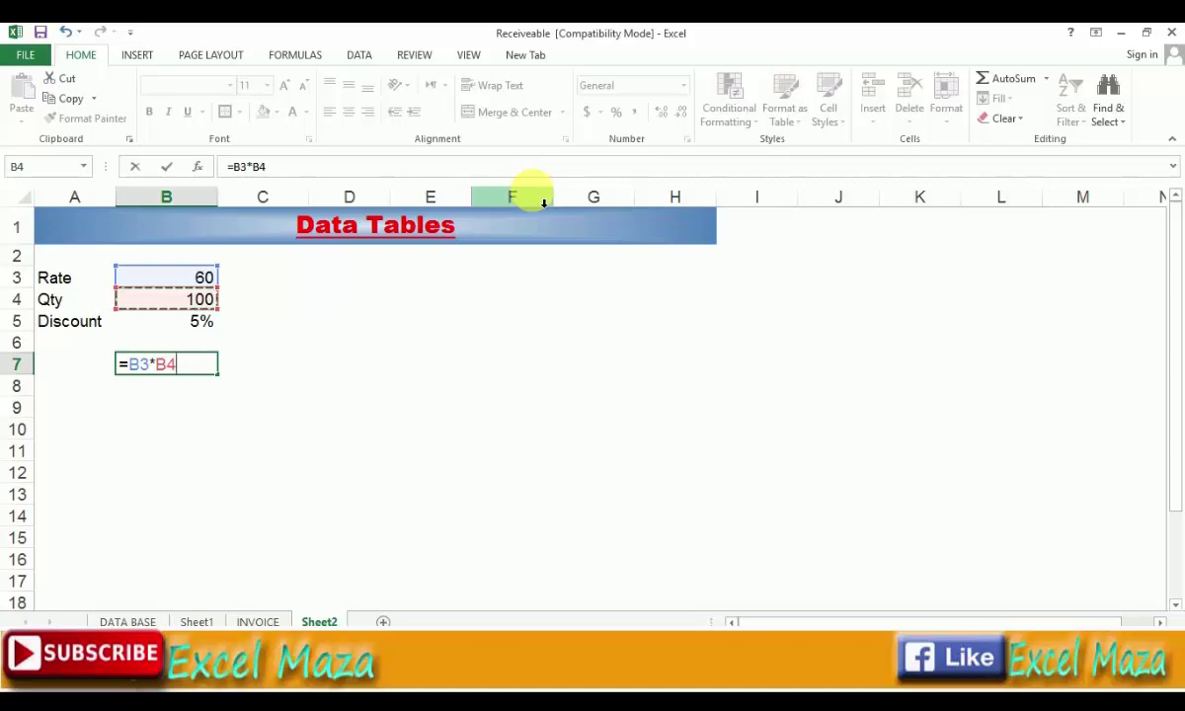
type(")")
key("Return")
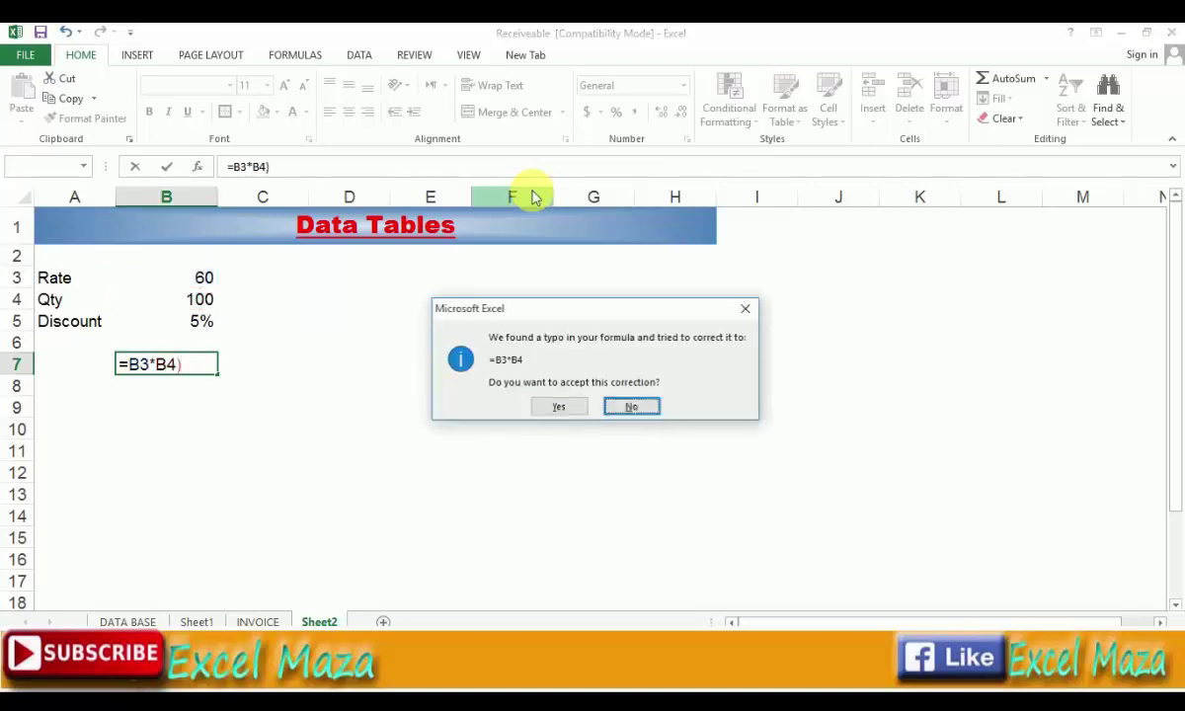
key("Tab")
key("Return")
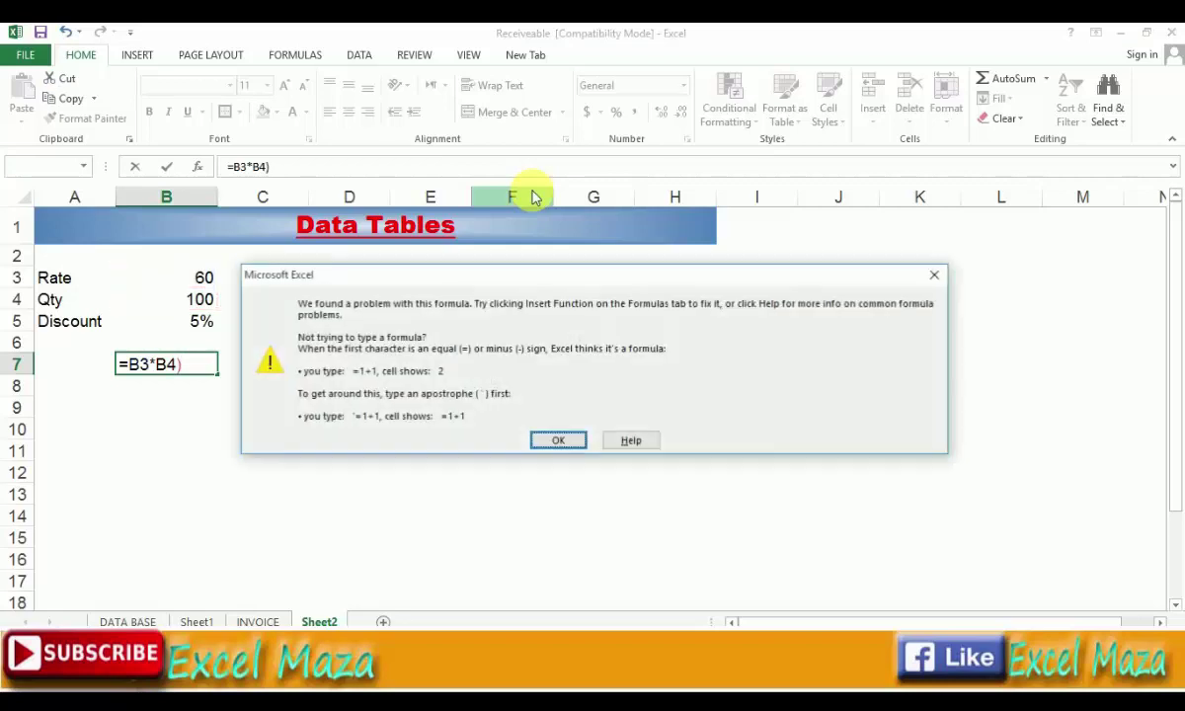
key("Return")
- Complete B7 as =(B3*B4)*(1-B5), giving 5700
key("Left")
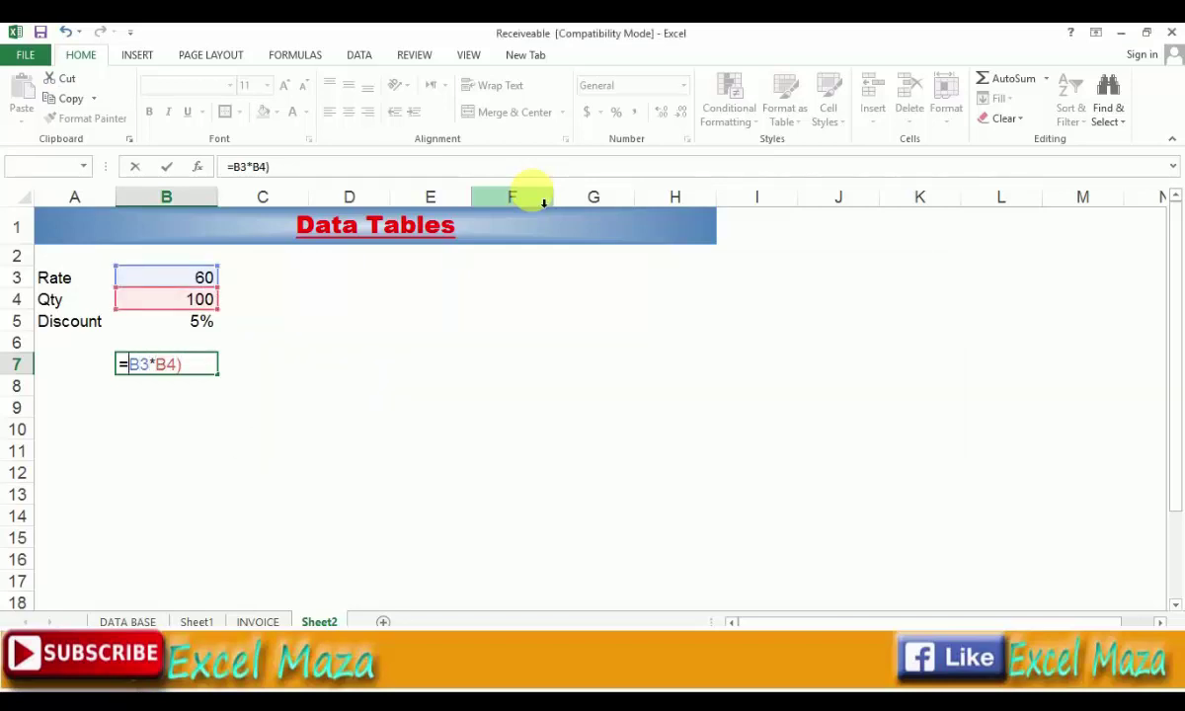
type("(")
key("Right")
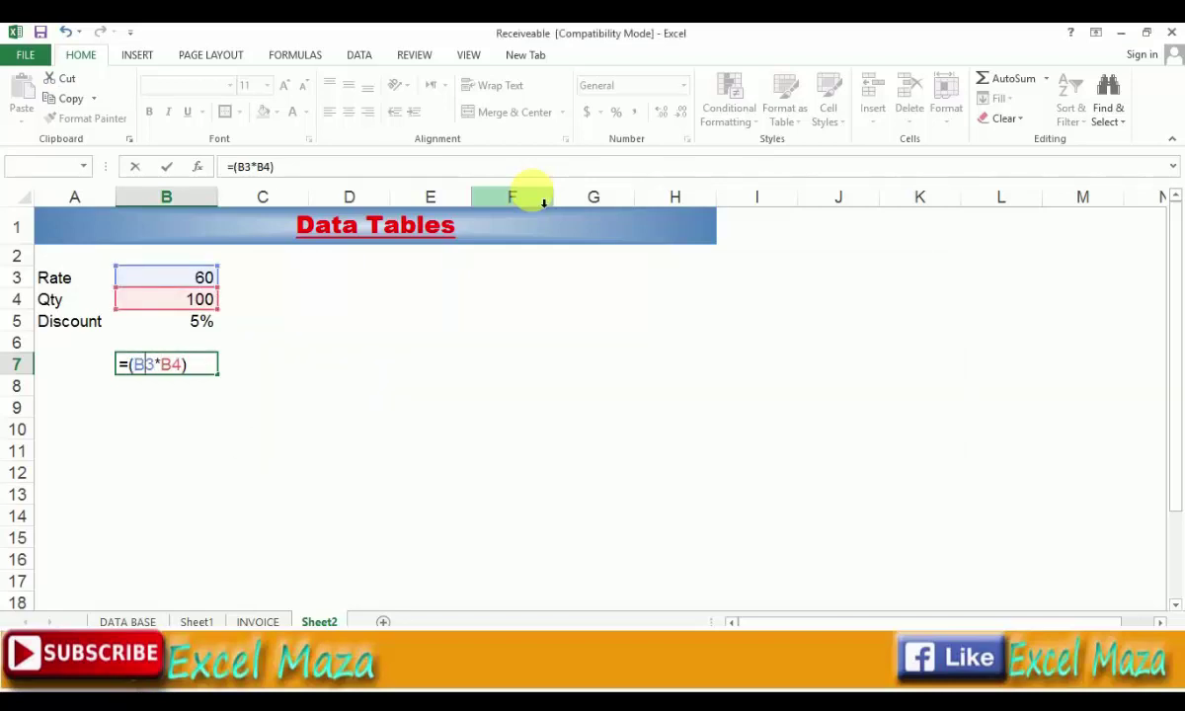
key("Right")
key("Right")
key("Right")
key("Right")
type("8")
key("BackSpace")
type("*")
type("(")
type("1")
left_click(199, 324)
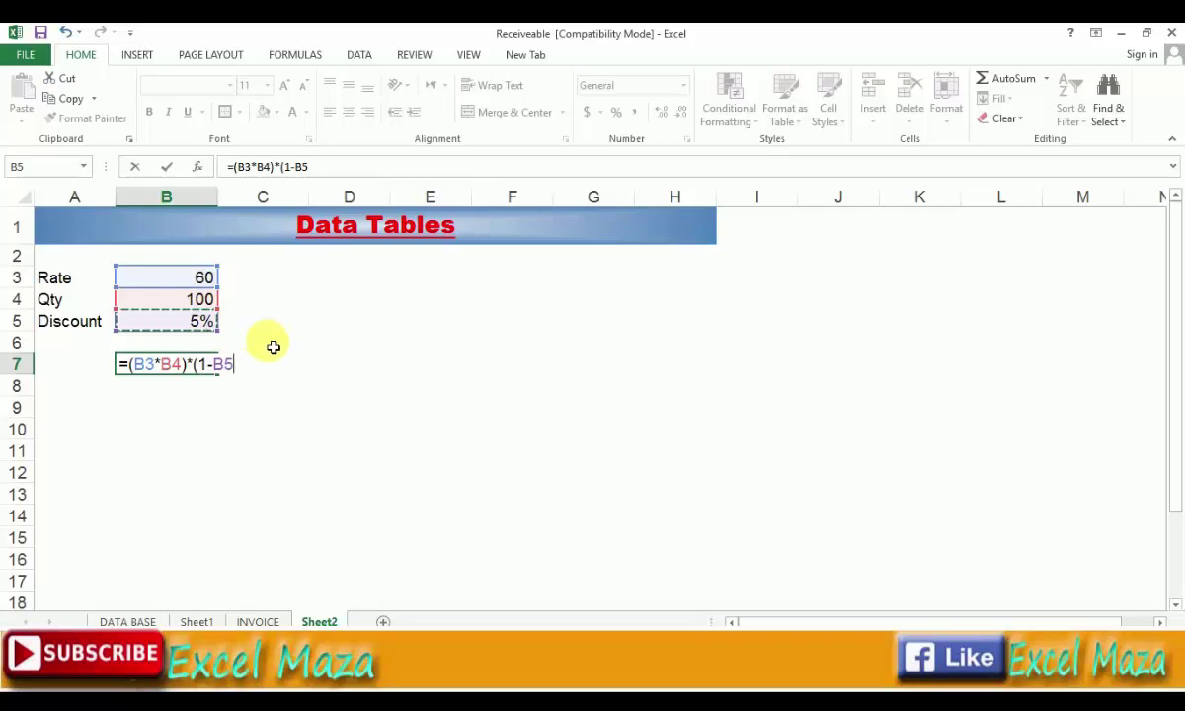
type(")")
key("Return")
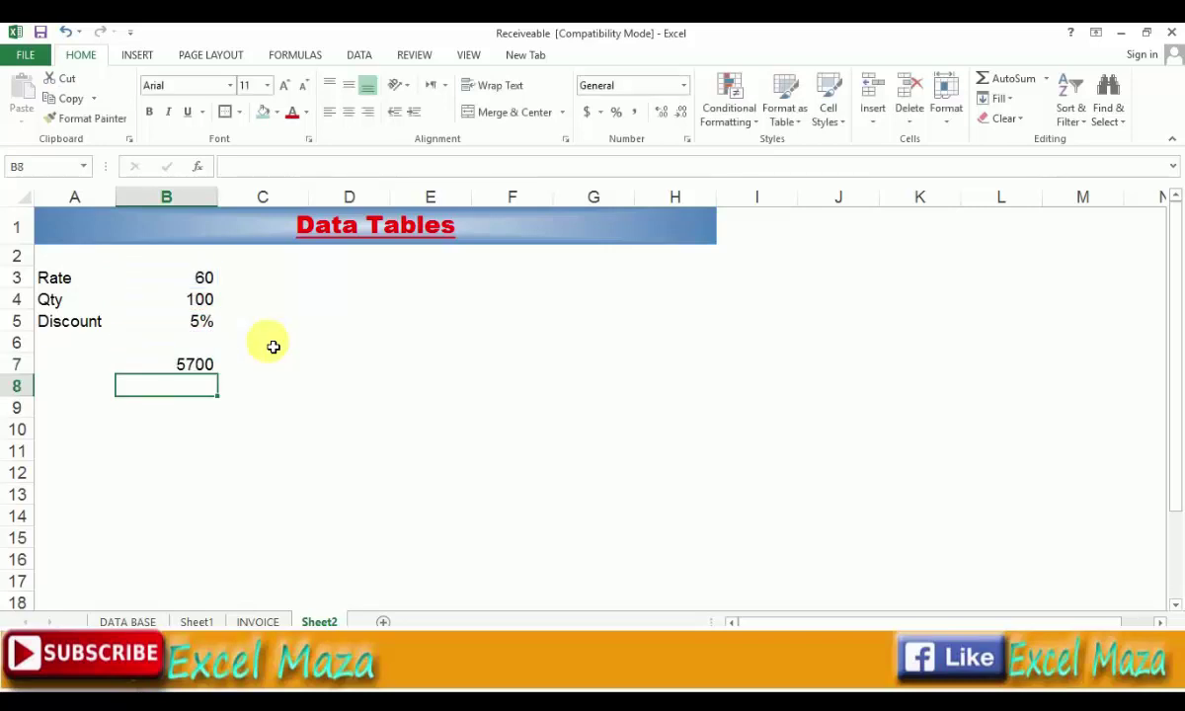
key("Up")
key("Right")
key("Up")
key("Up")
key("Up")
key("Up")
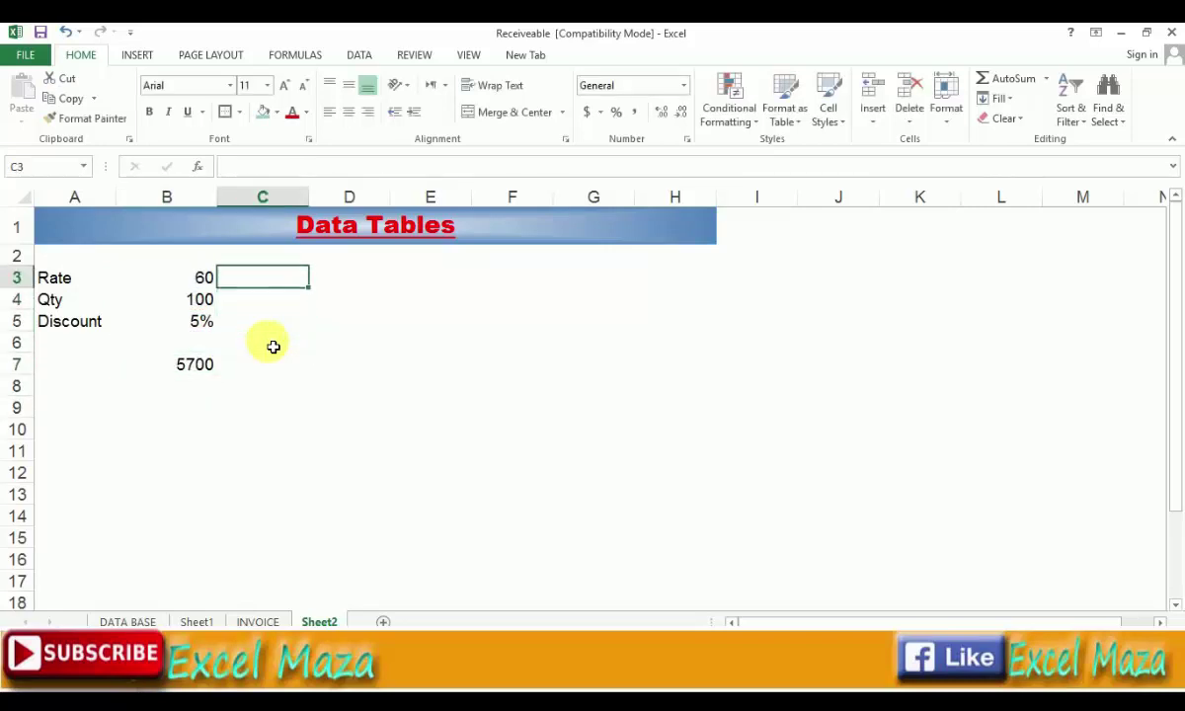
key("Right")
type("=")
key("Left")
key("Left")
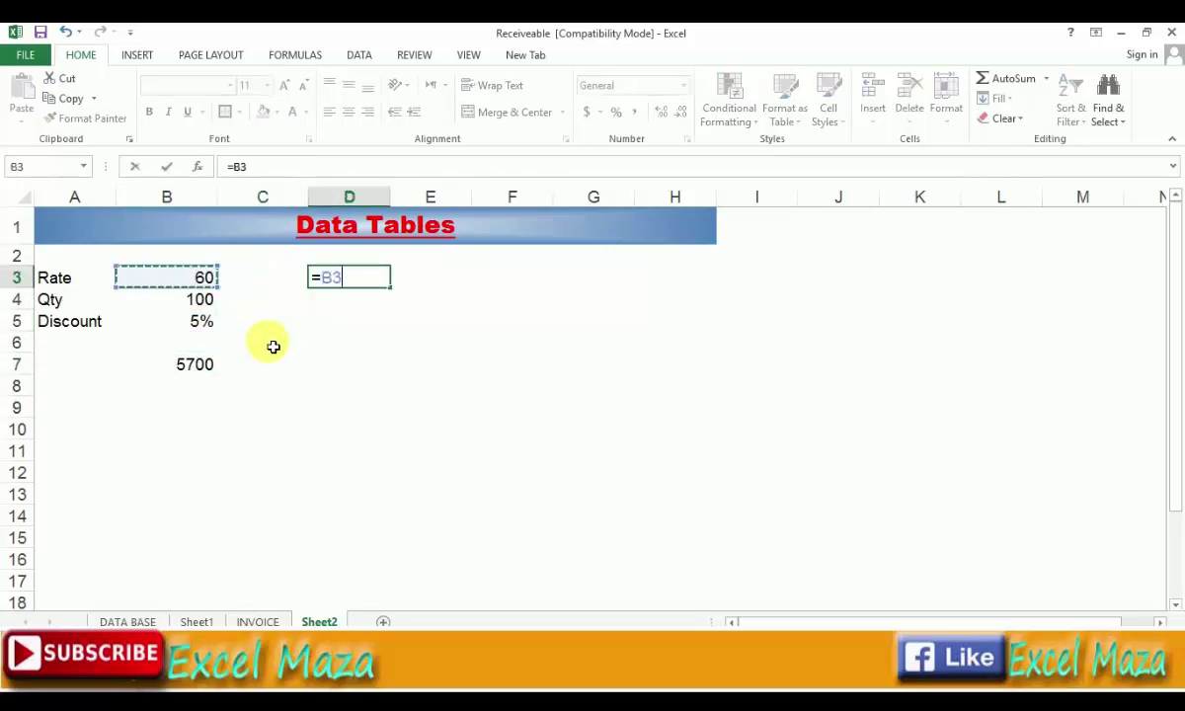
type("*")
key("Down")
key("Down")
key("Left")
key("Left")
key("Up")
key("Return")
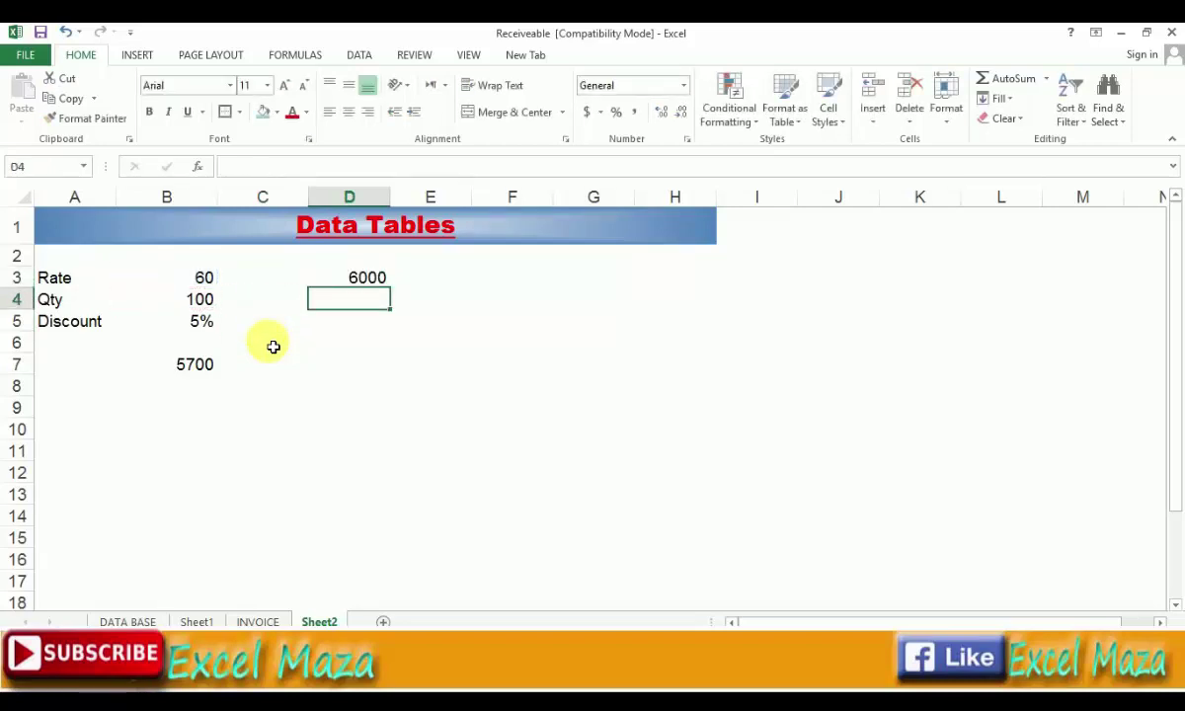
key("Up")
key("Up")
key("Right")
key("Down")
type("=")
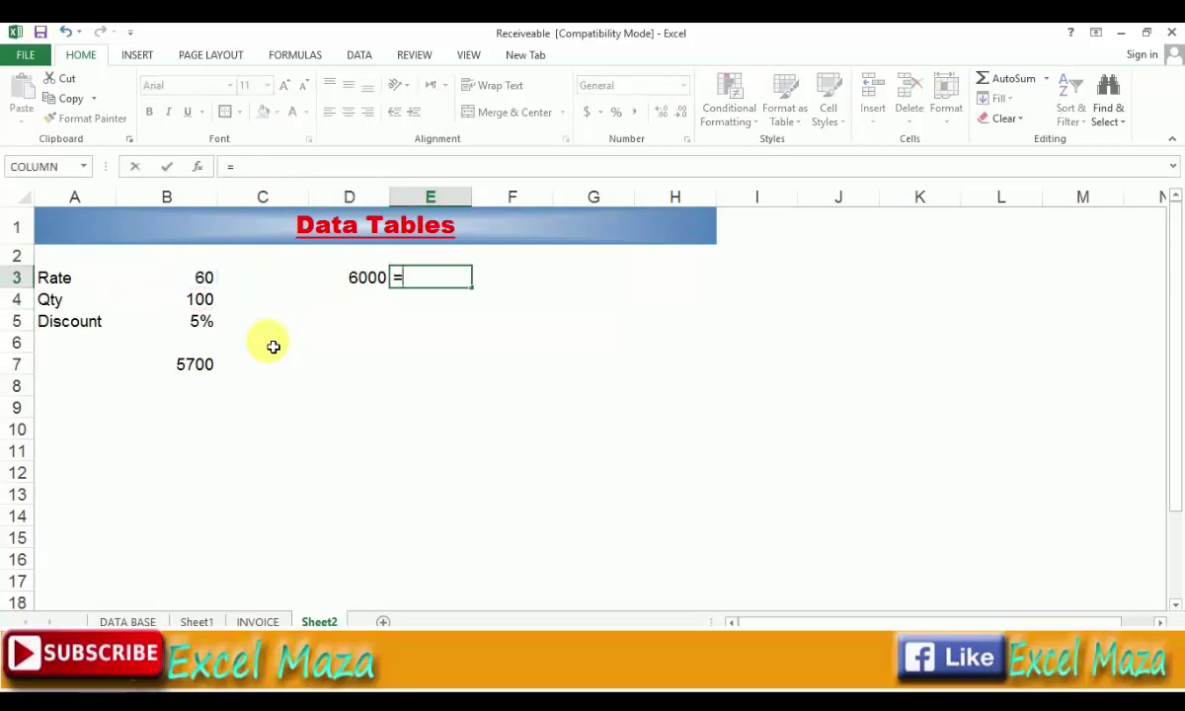
key("Left")
type("*")
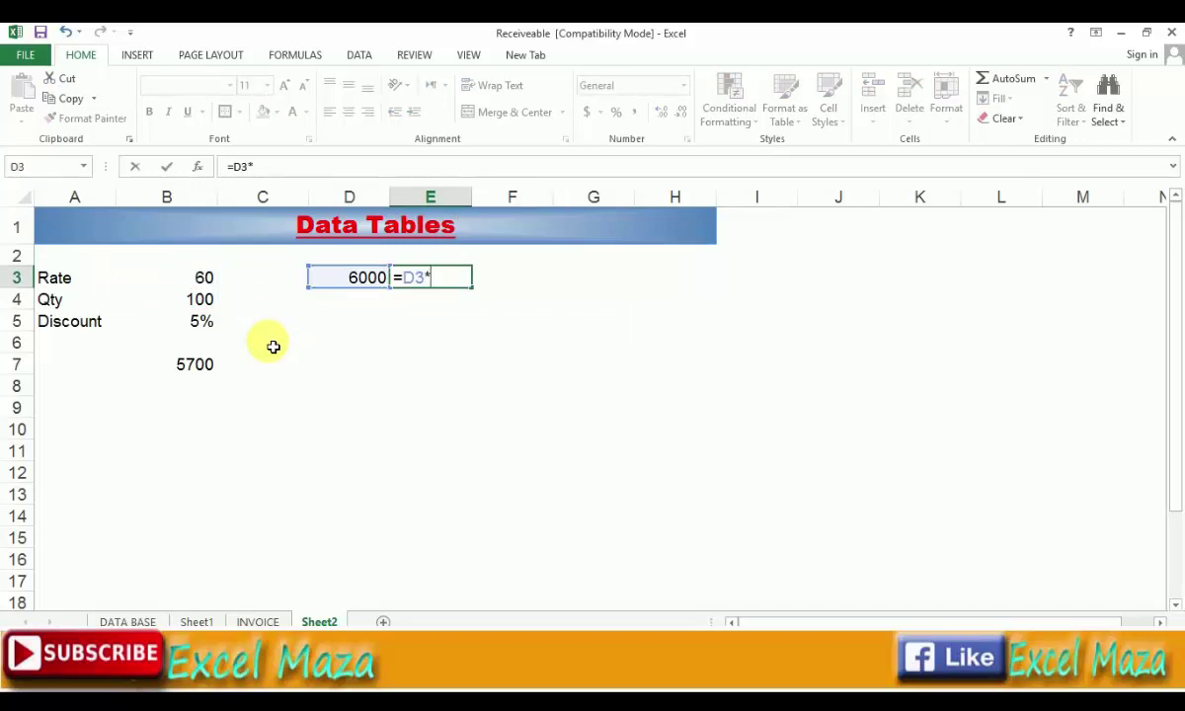
key("Left")
key("Left")
key("Down")
key("Down")
key("Left")
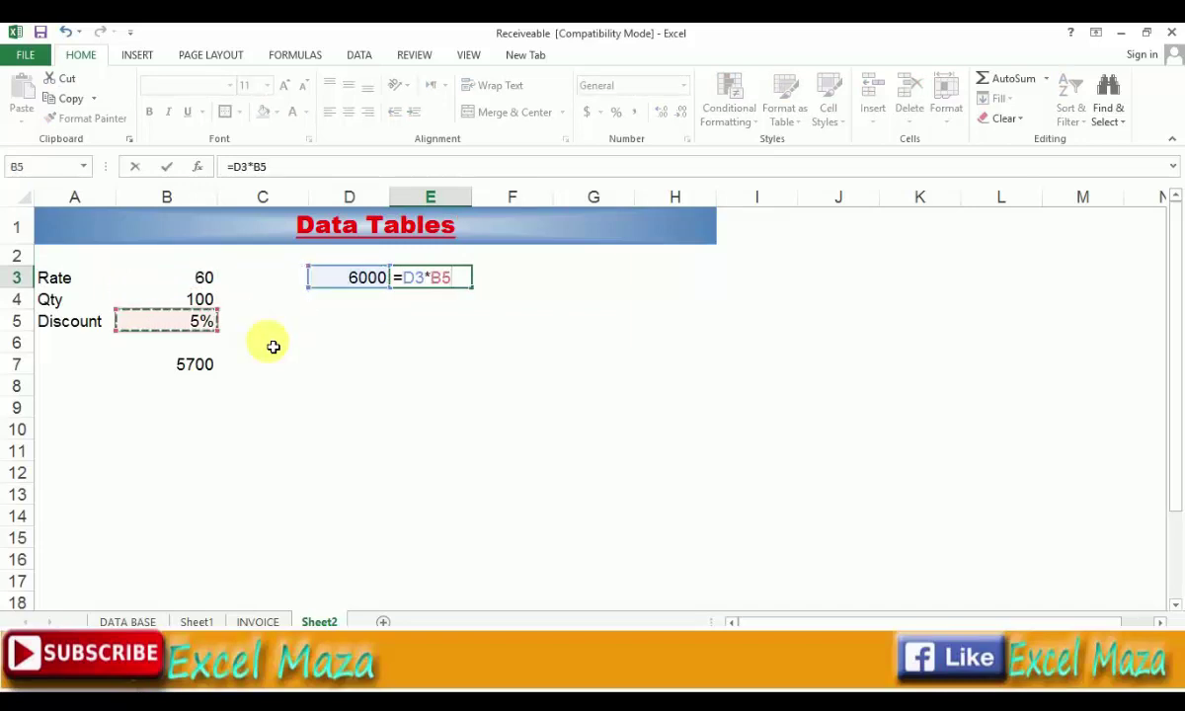
key("Return")
key("Up")
key("Right")
key("Left")
key("Left")
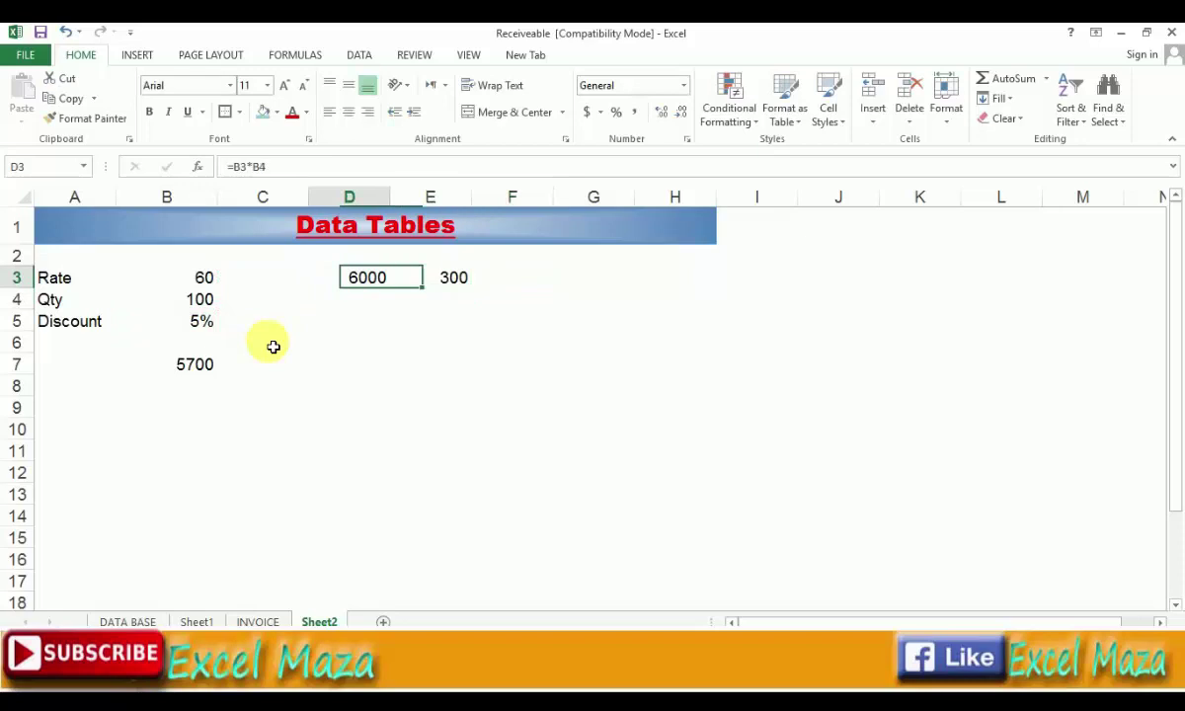
key("Right")
key("Right")
type("=")
key("Left")
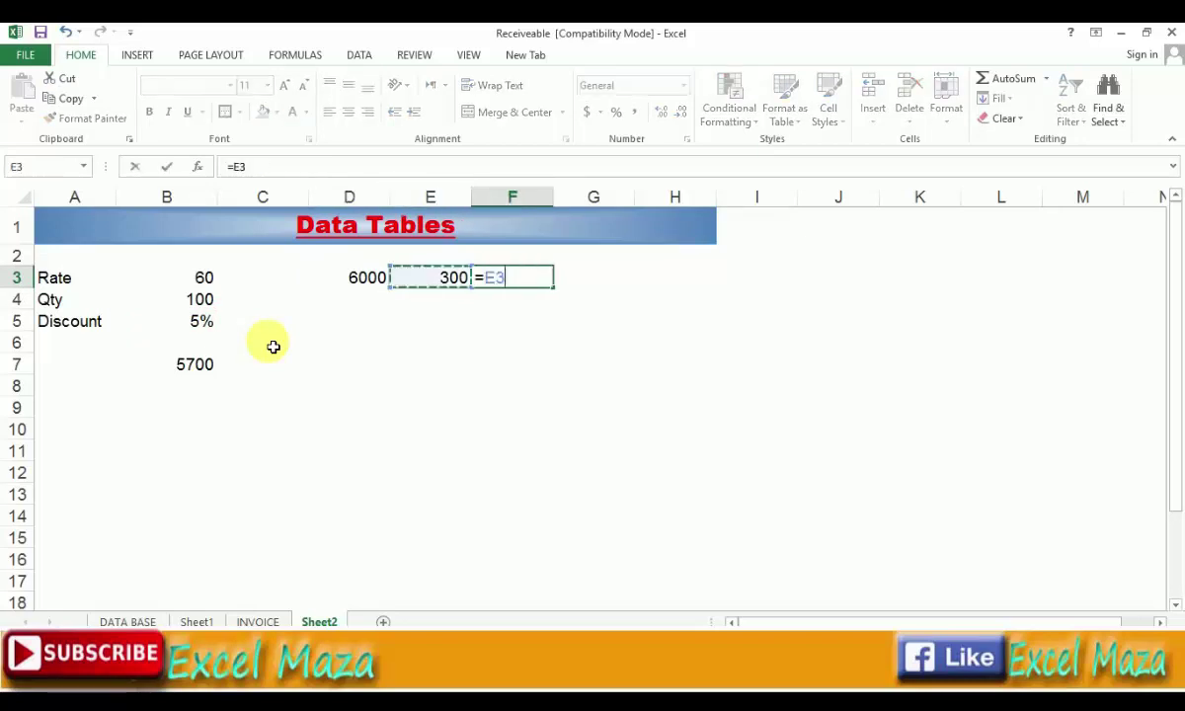
key("Left")
type("-")
key("Right")
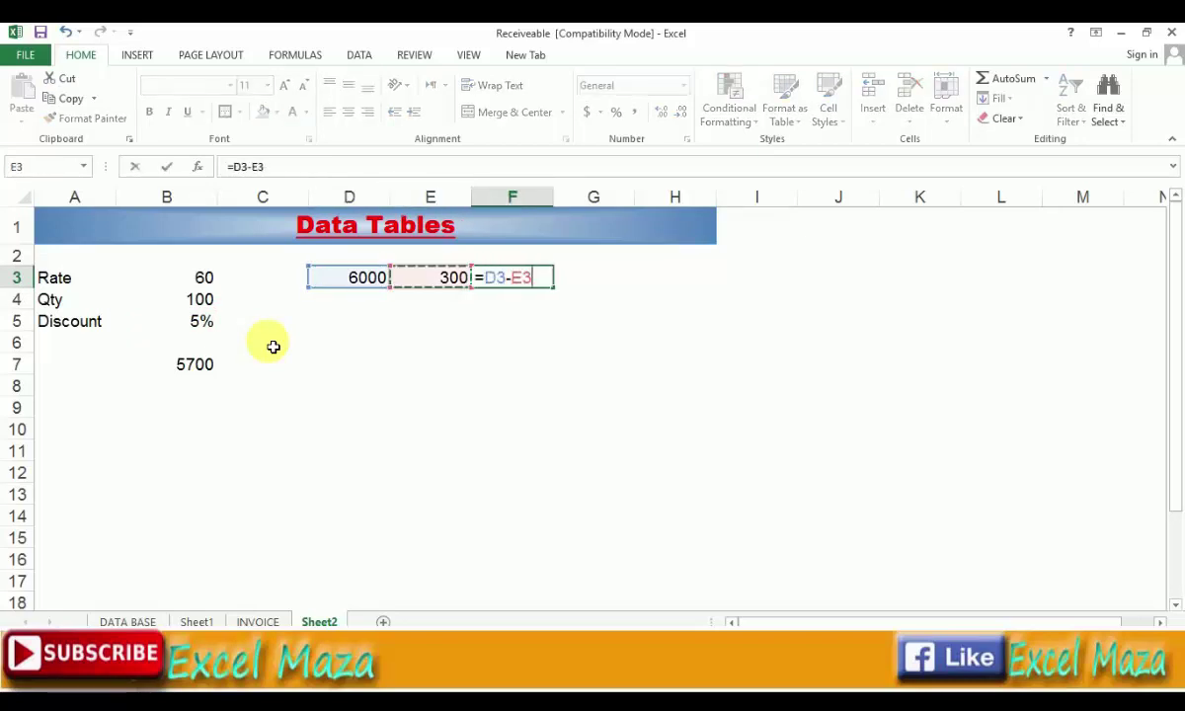
key("Return")
key("Up")
key("Left")
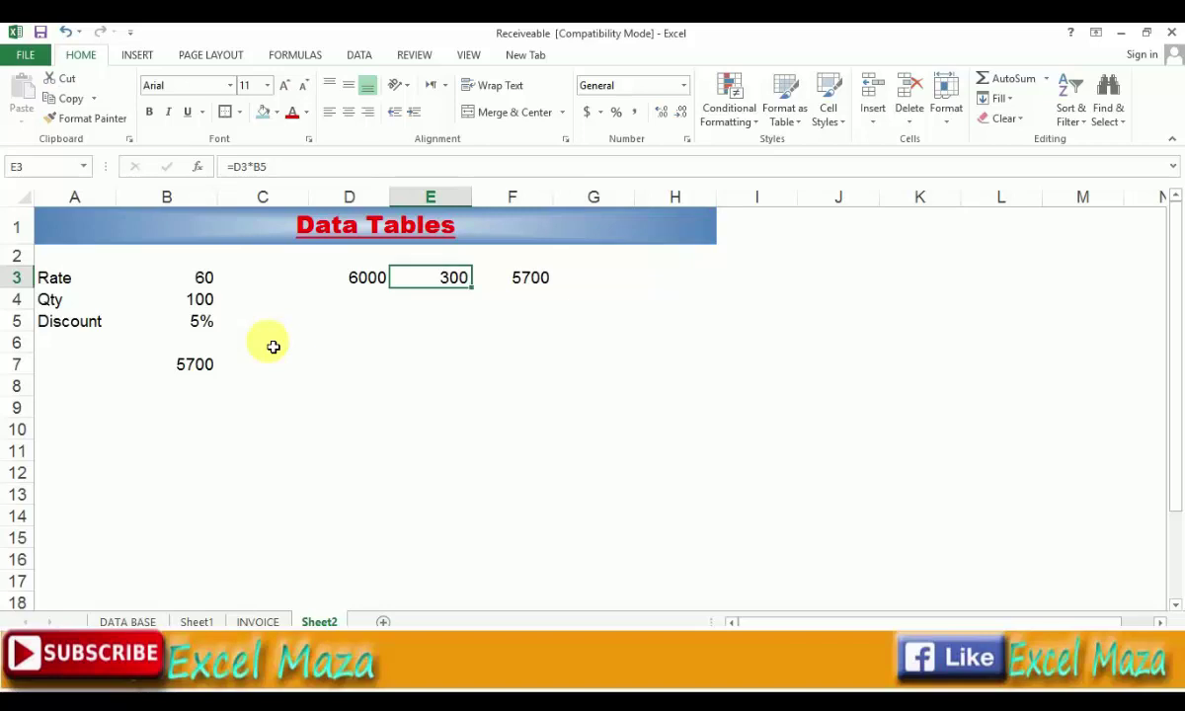
key("Left")
key("shift+Right")
key("shift+Right")
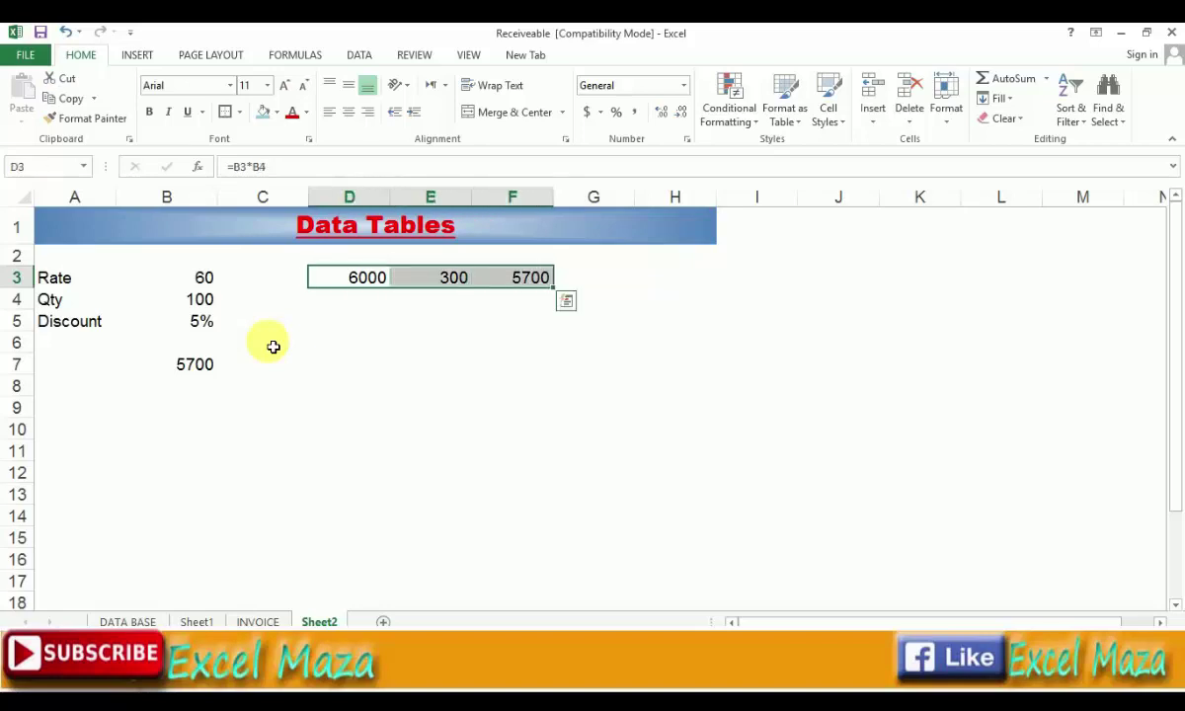
key("Delete")
key("Left")
key("Left")
key("Down")
key("Down")
key("Down")
key("Down")
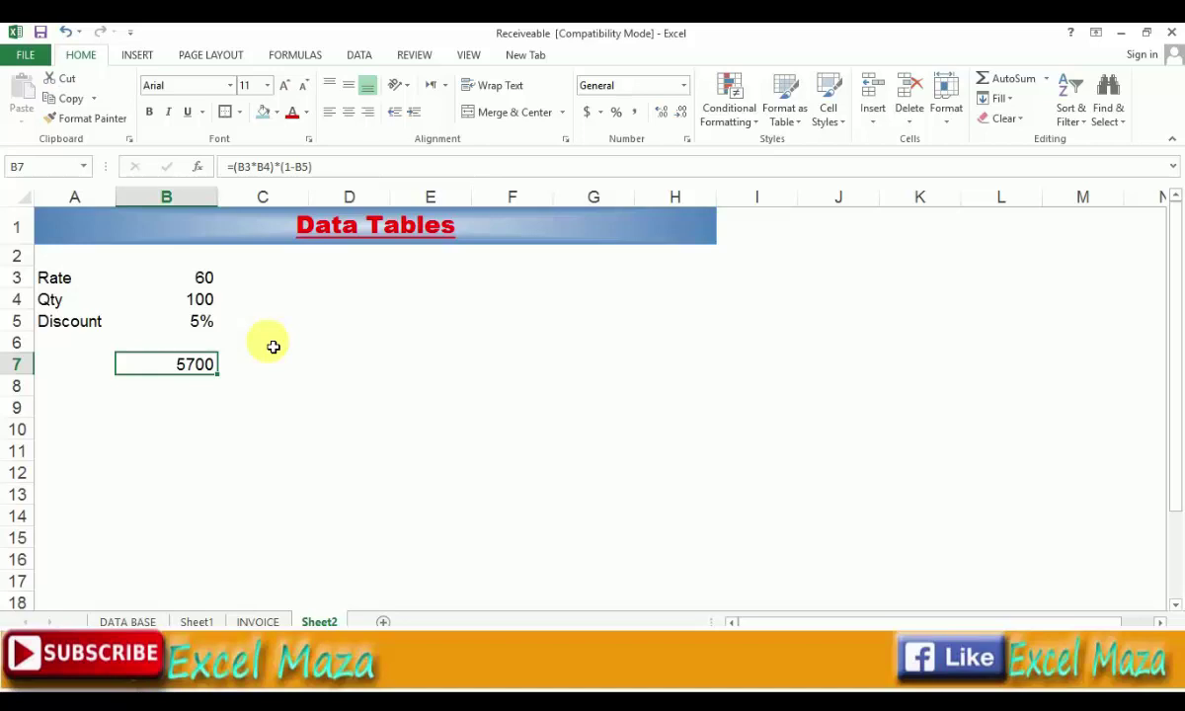
- Merge A8:A20 and enter the label 'Quantities' in it
key("Down")
key("Down")
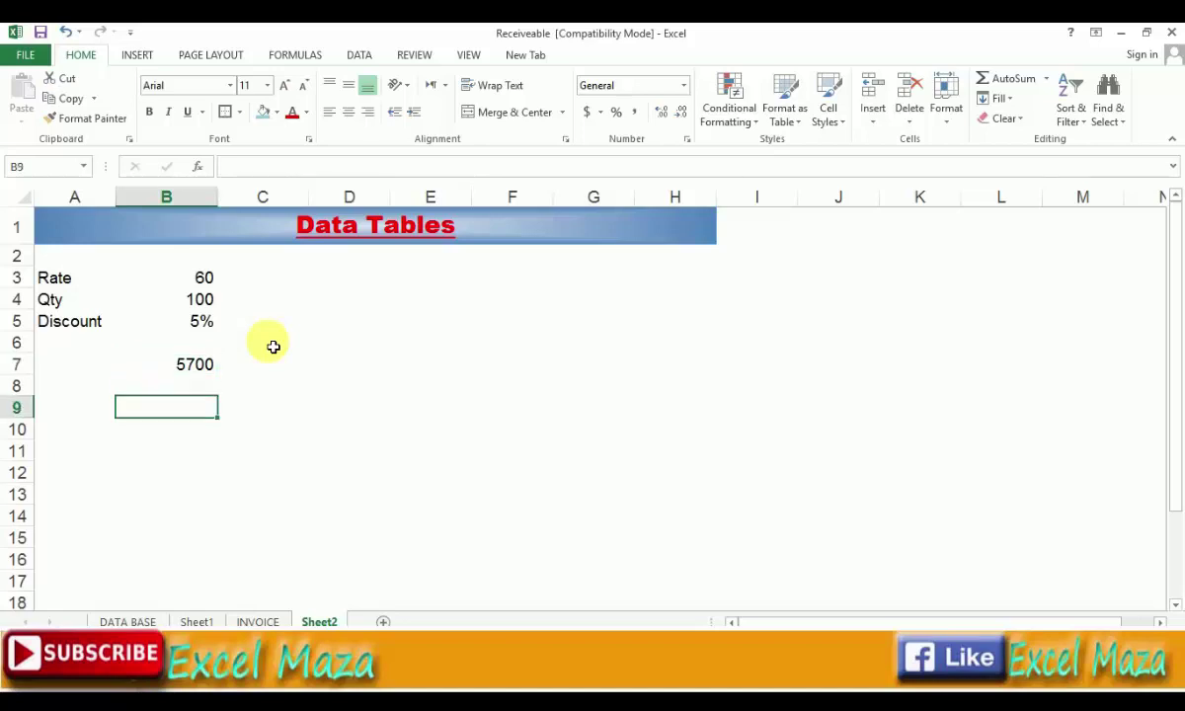
key("Up")
key("Left")
key("shift+Down")
key("shift+Down")
key("shift+Down")
key("shift+Down")
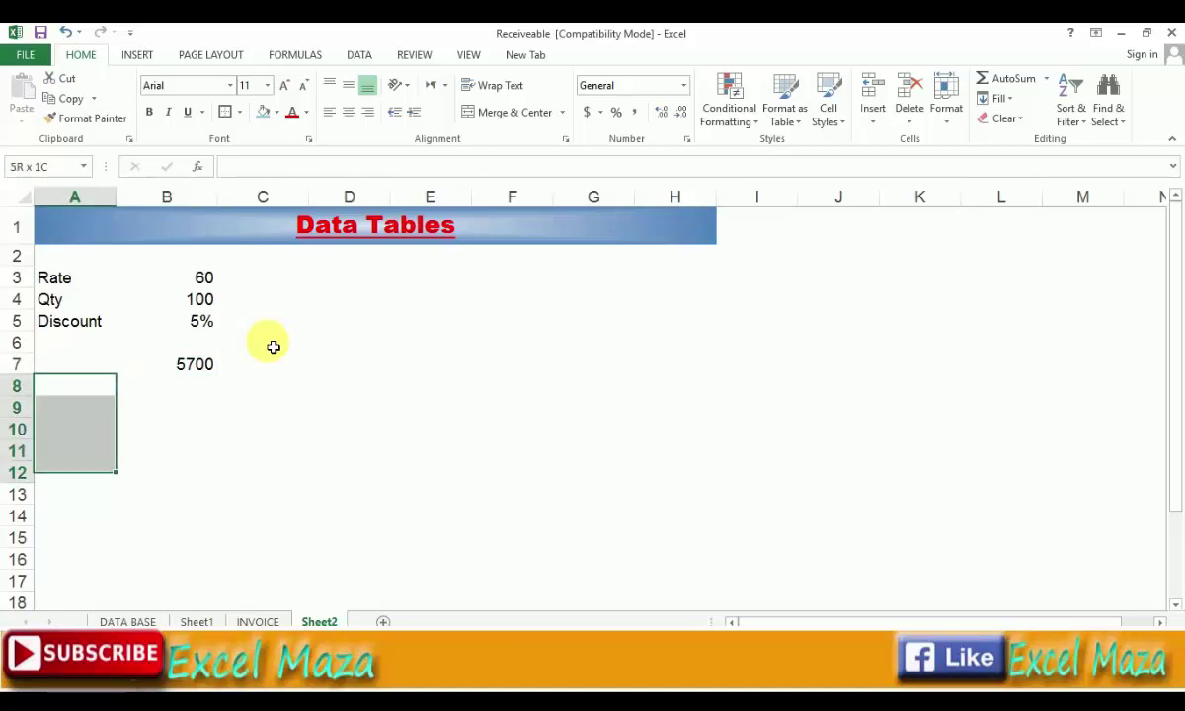
key("shift+Down")
key("shift+Down")
key("shift+Down")
key("shift+Down")
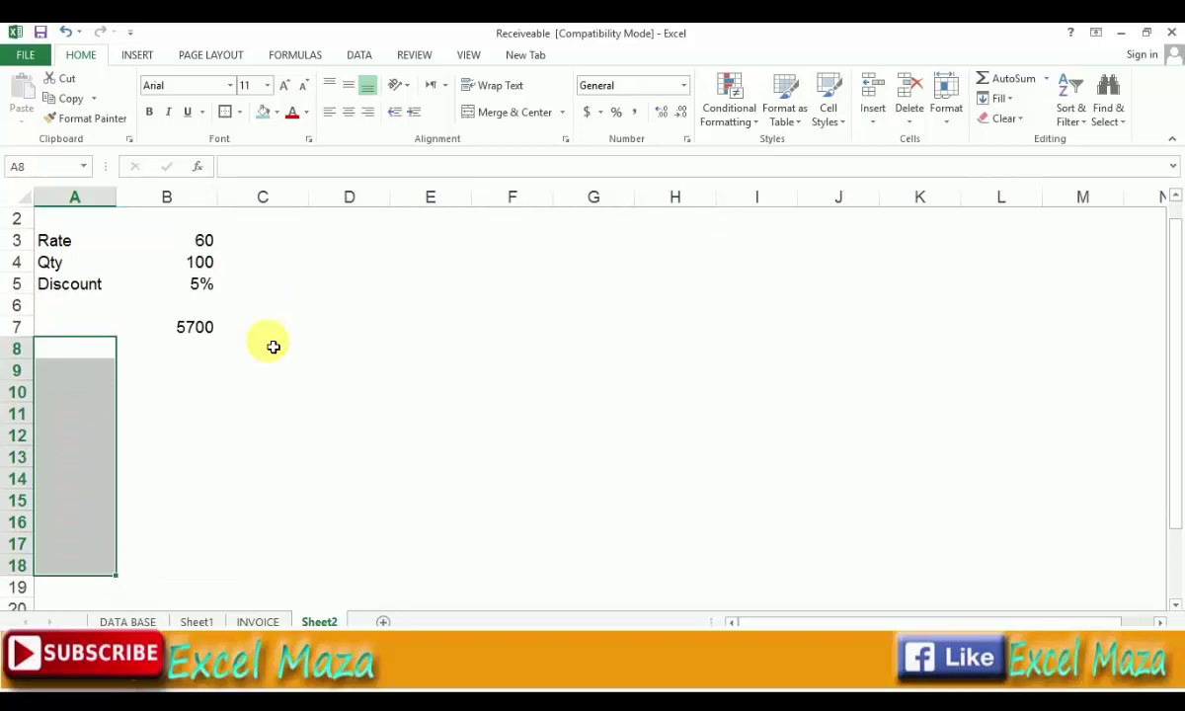
key("shift+Down")
key("shift+Down")
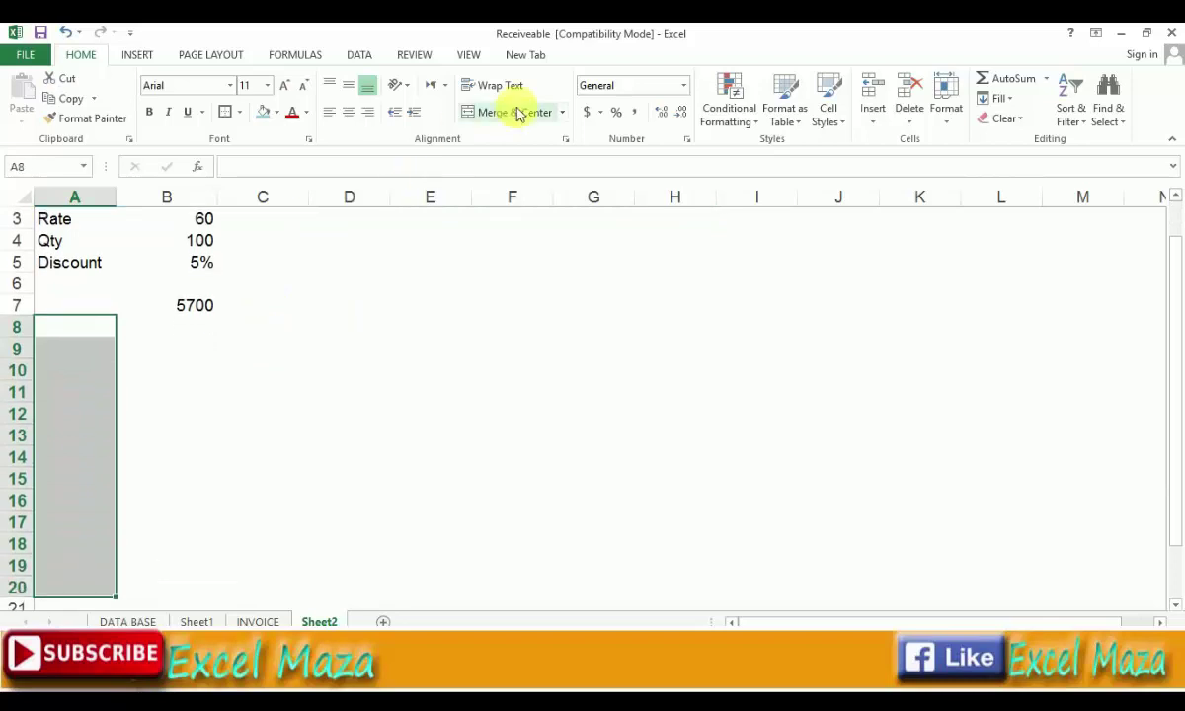
left_click(517, 111)
type("Q")
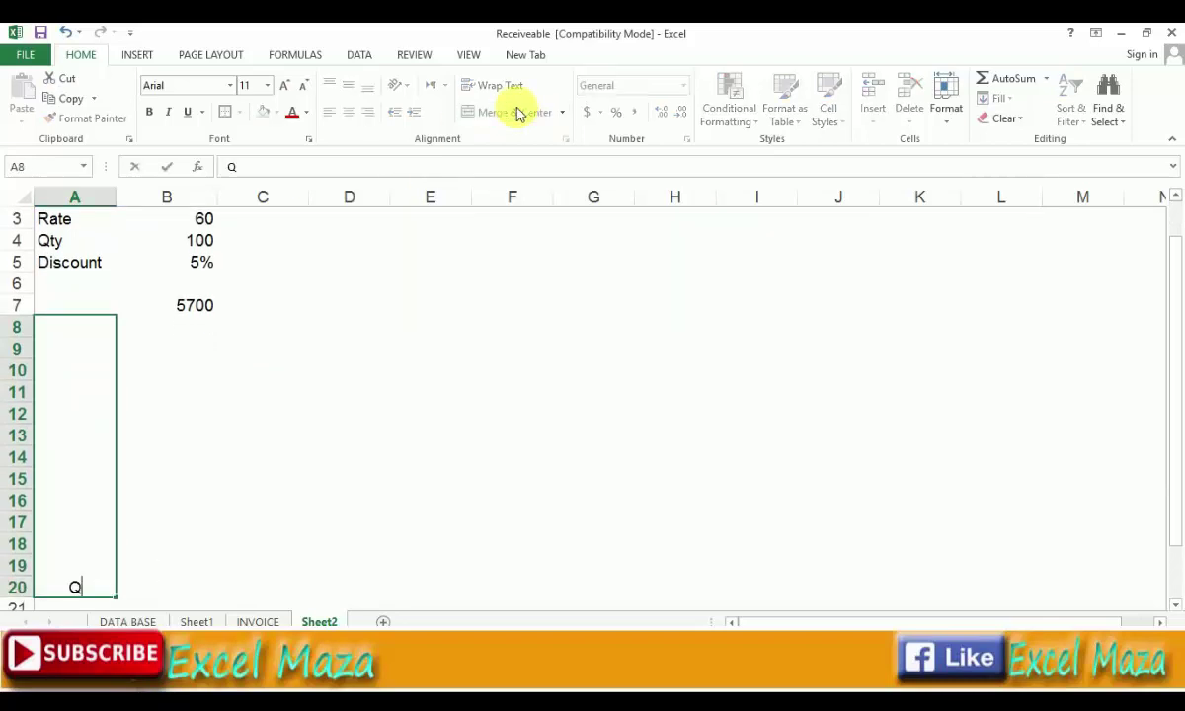
type("ua")
type("ntity")
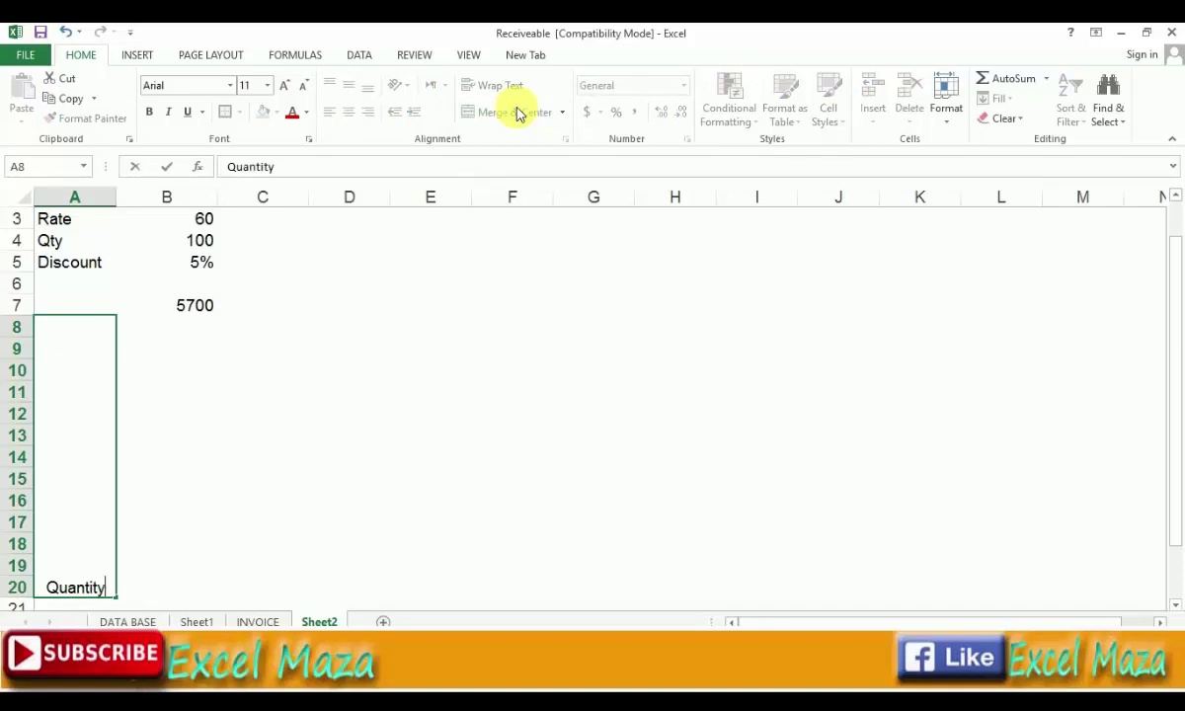
key("BackSpace")
type("ie")
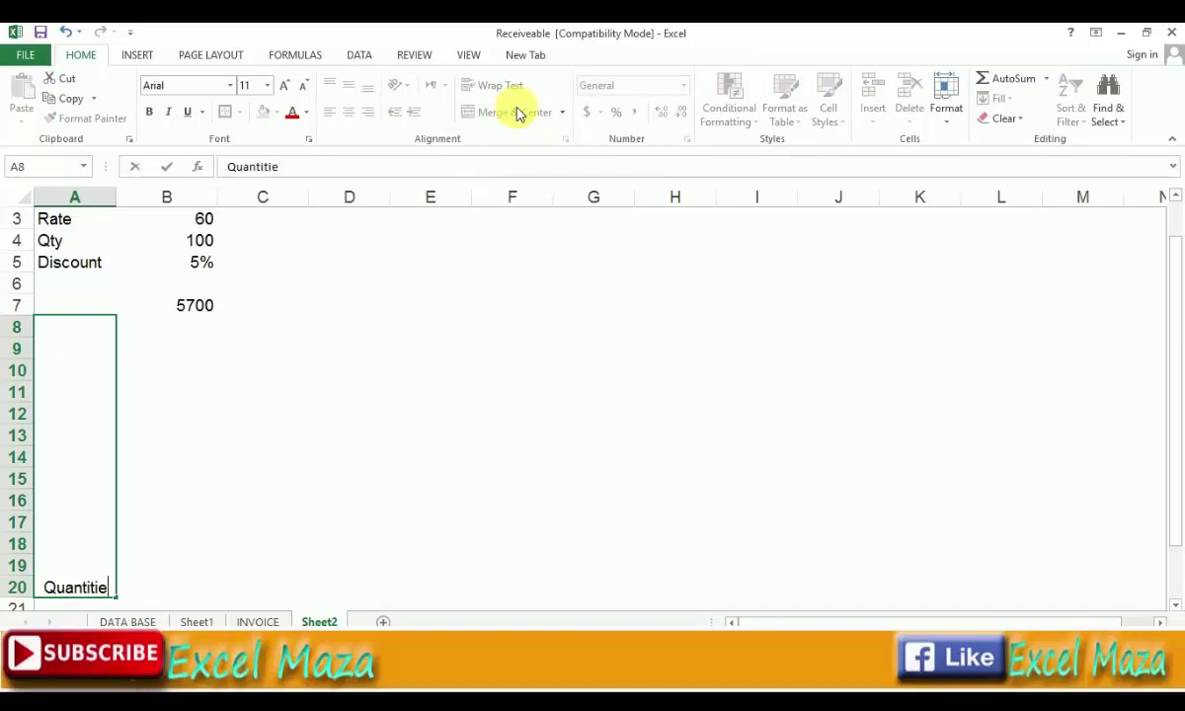
type("s")
key("Return")
key("Up")
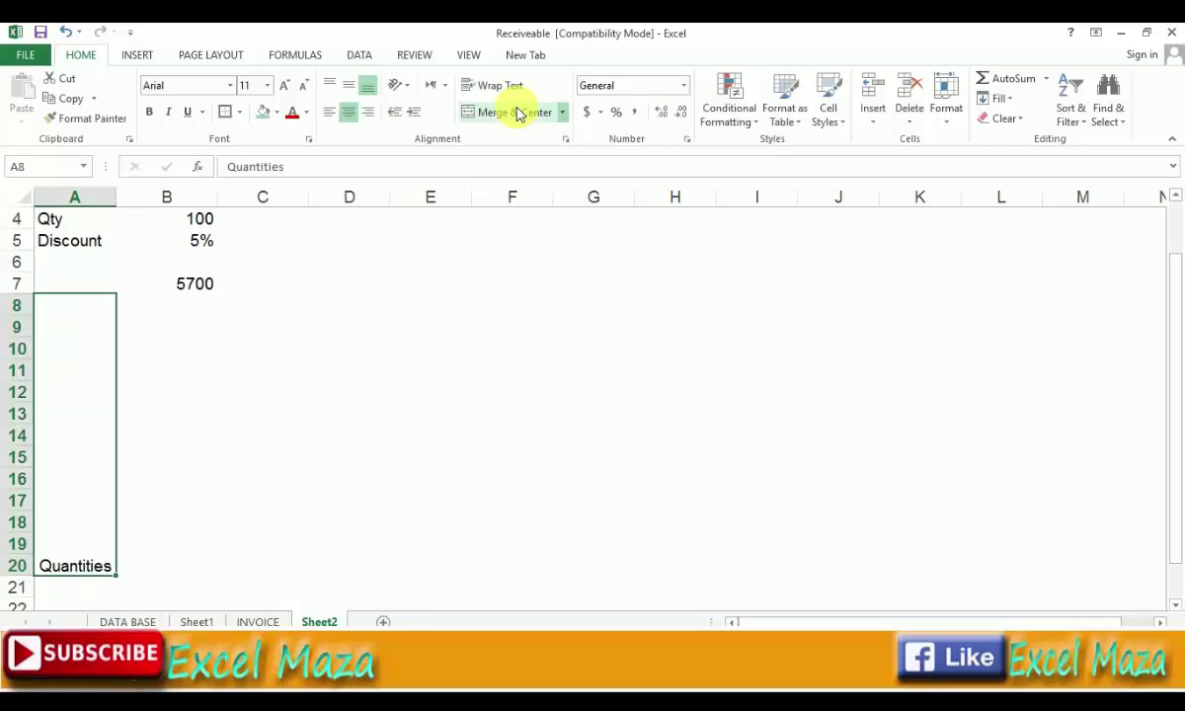
- Make the Quantities label vertical, vertically centred, light blue filled and bold
left_click(400, 85)
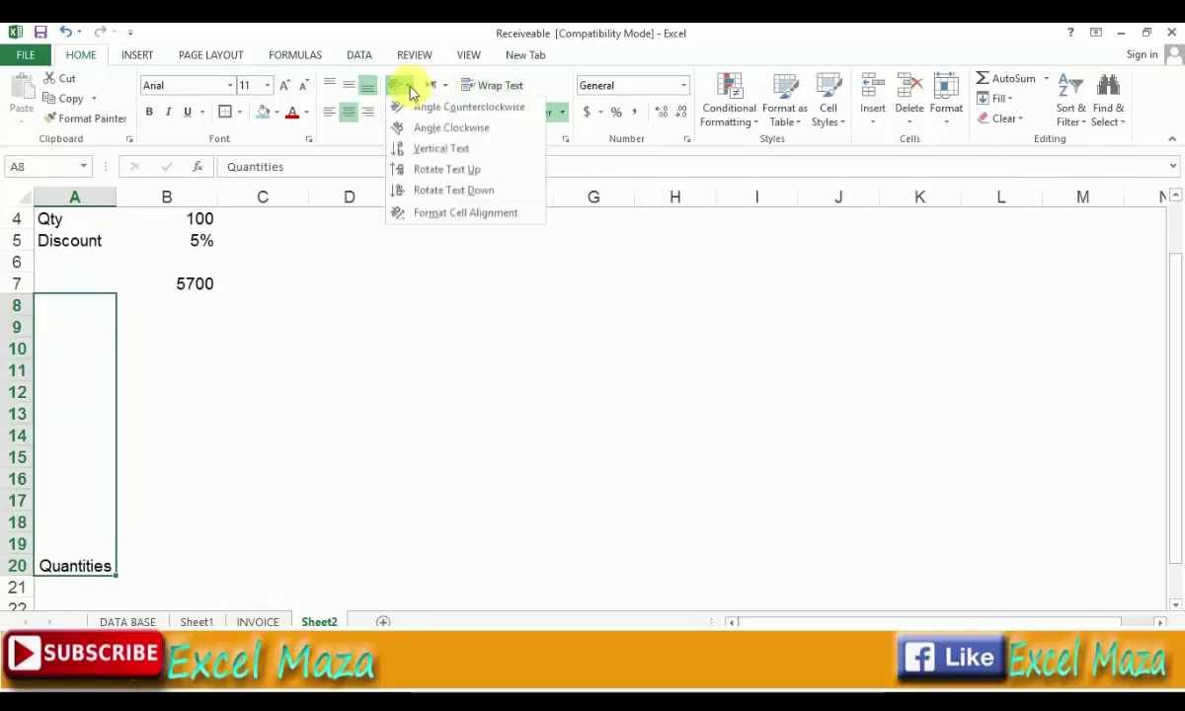
left_click(432, 150)
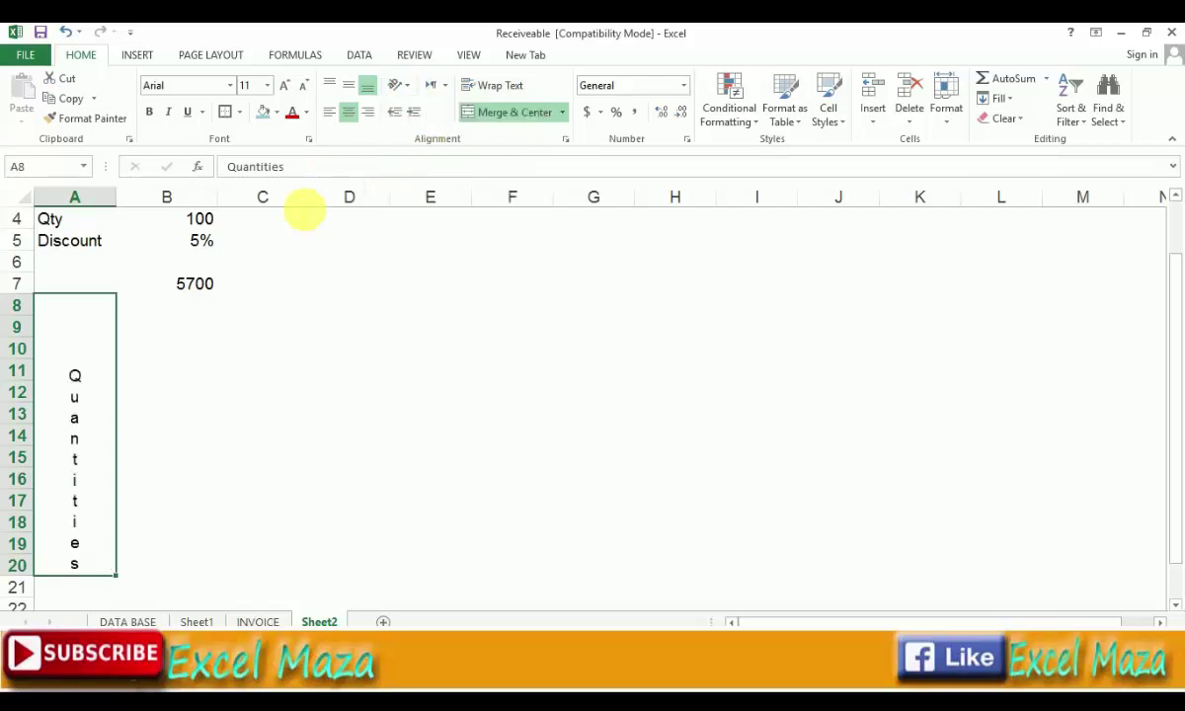
left_click(349, 85)
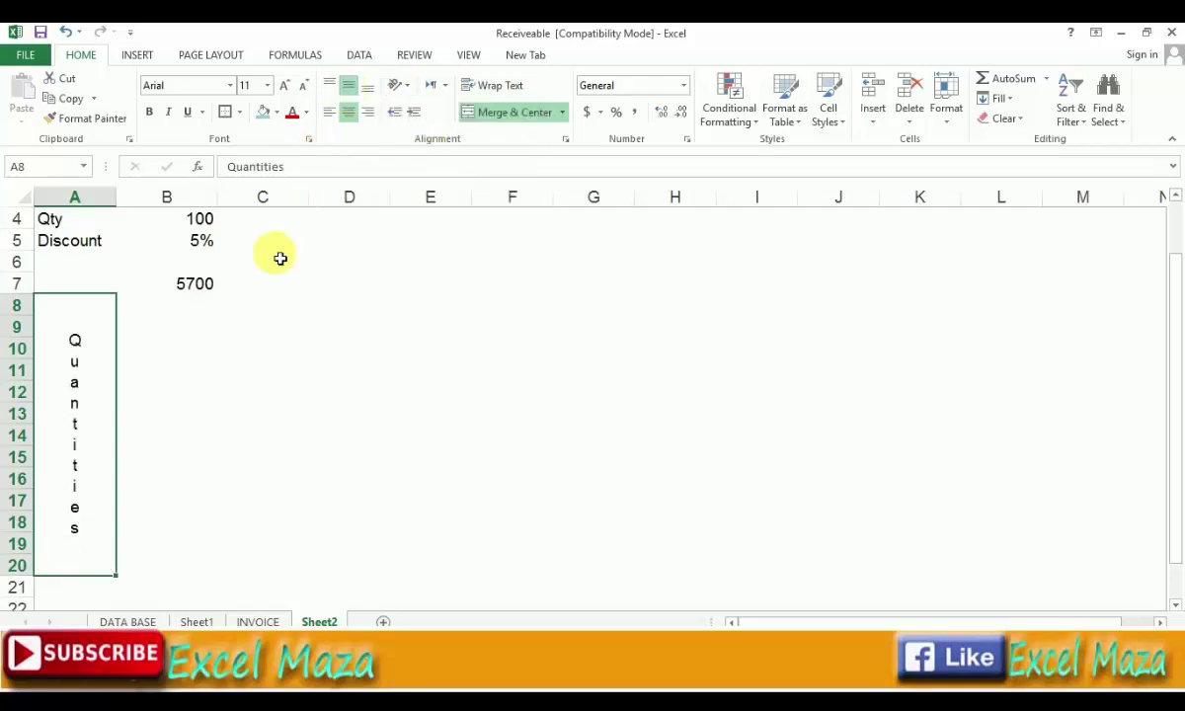
left_click(263, 113)
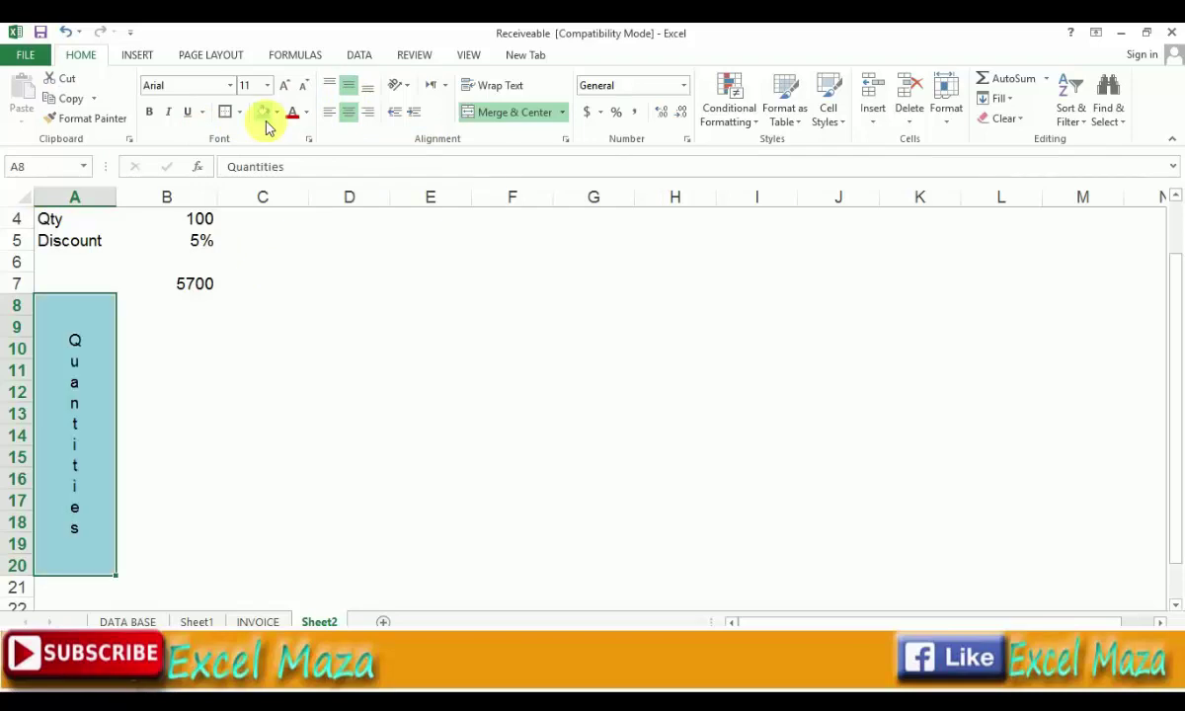
left_click(148, 112)
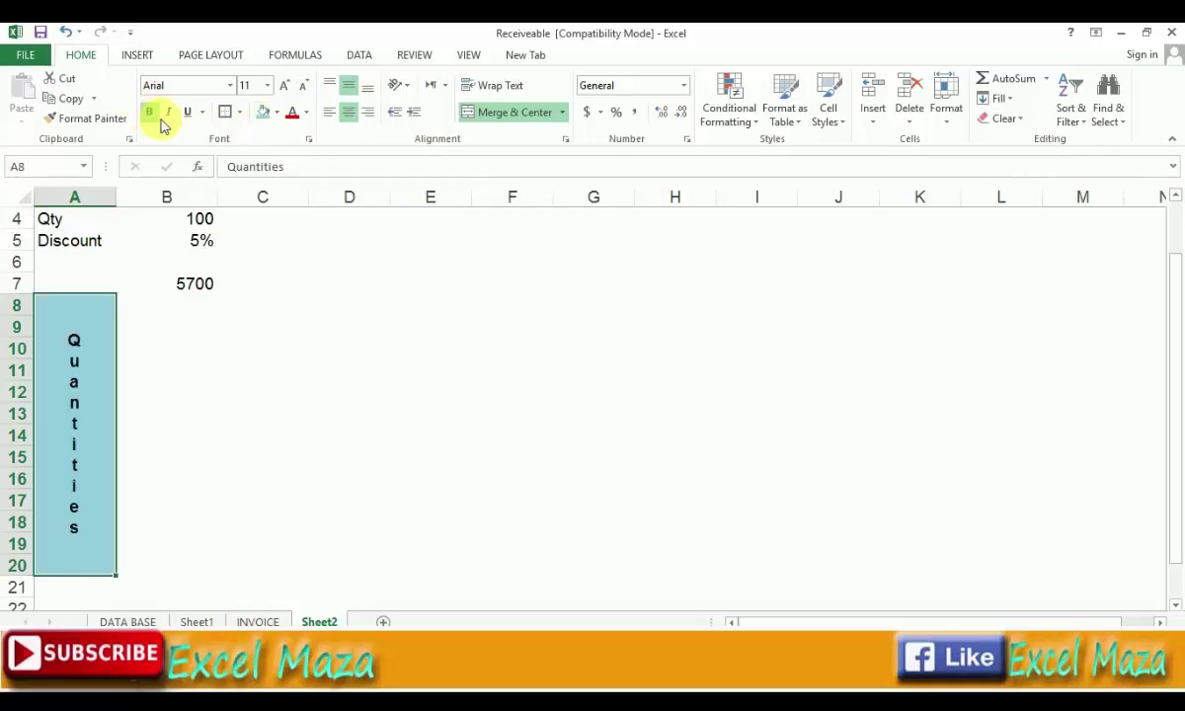
- Enter the label 'Rate' in cell A6
key("Up")
key("Right")
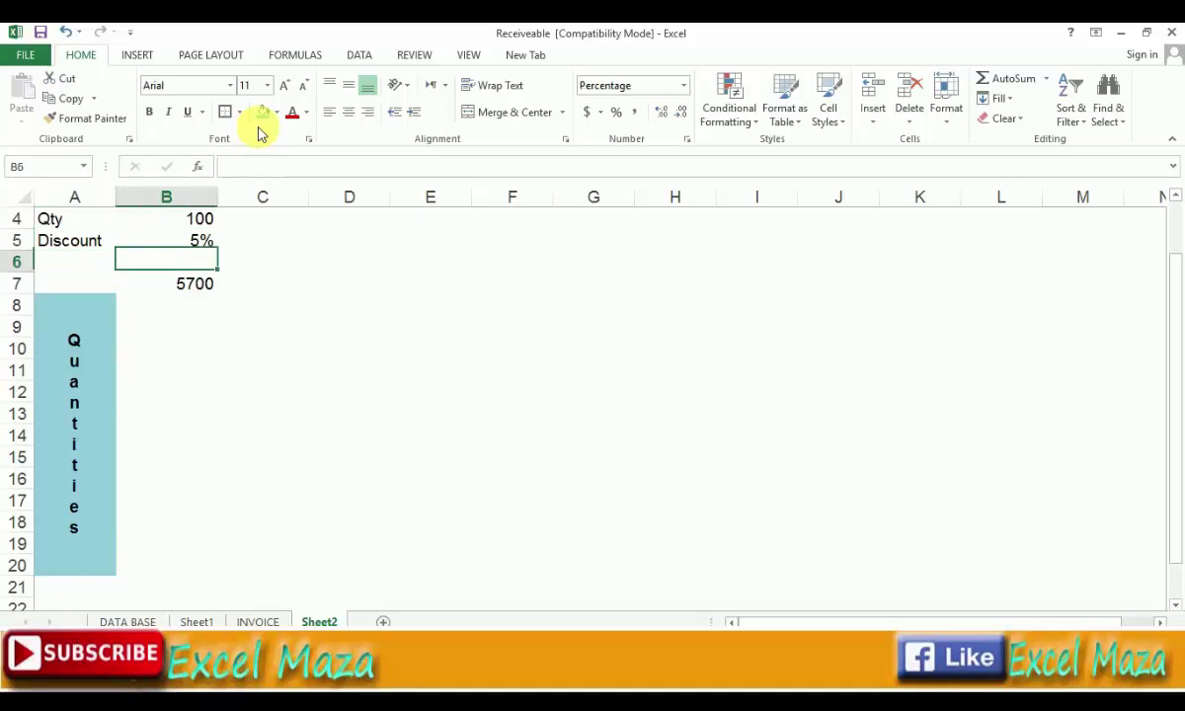
key("Down")
key("Left")
type("Rate")
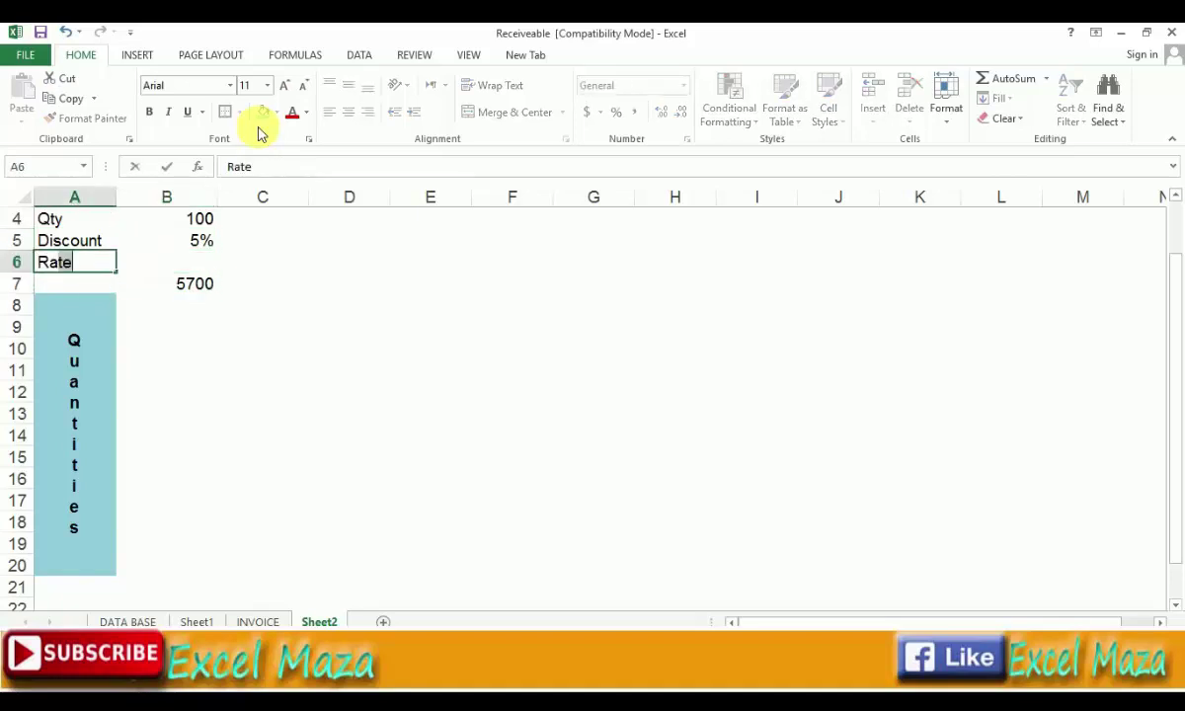
key("Right")
key("Right")
key("Up")
key("Up")
key("Up")
key("Up")
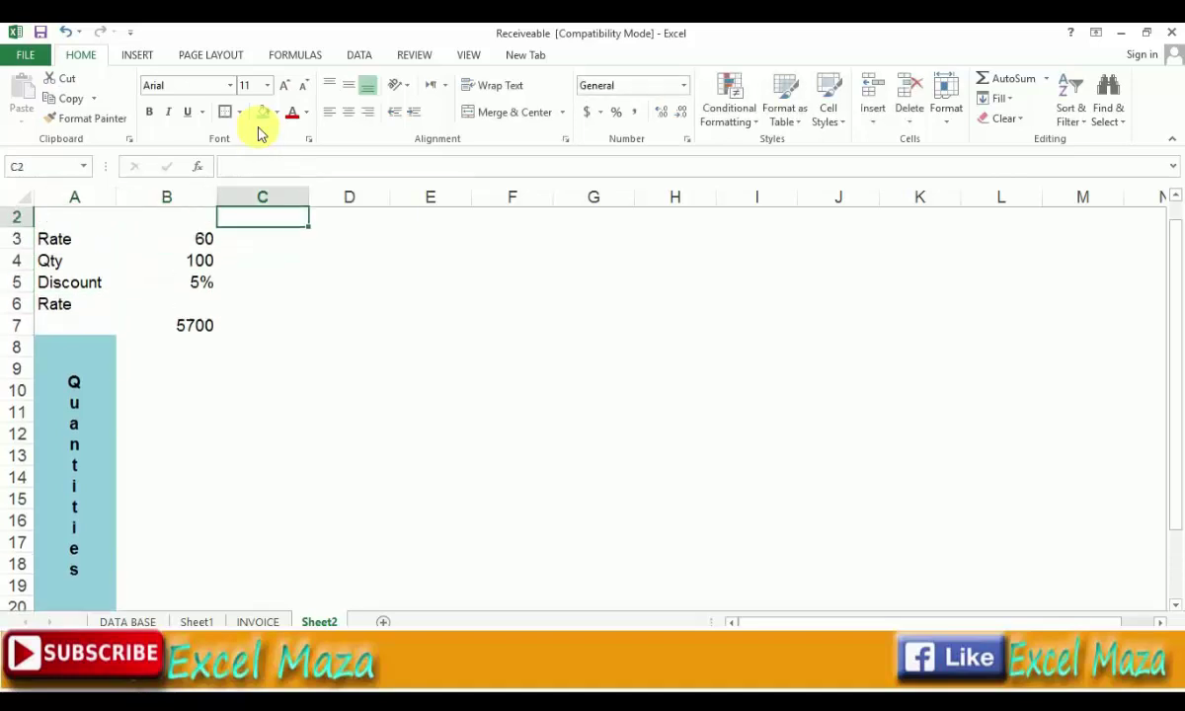
key("Down")
key("Down")
key("Down")
key("Down")
key("Up")
key("Down")
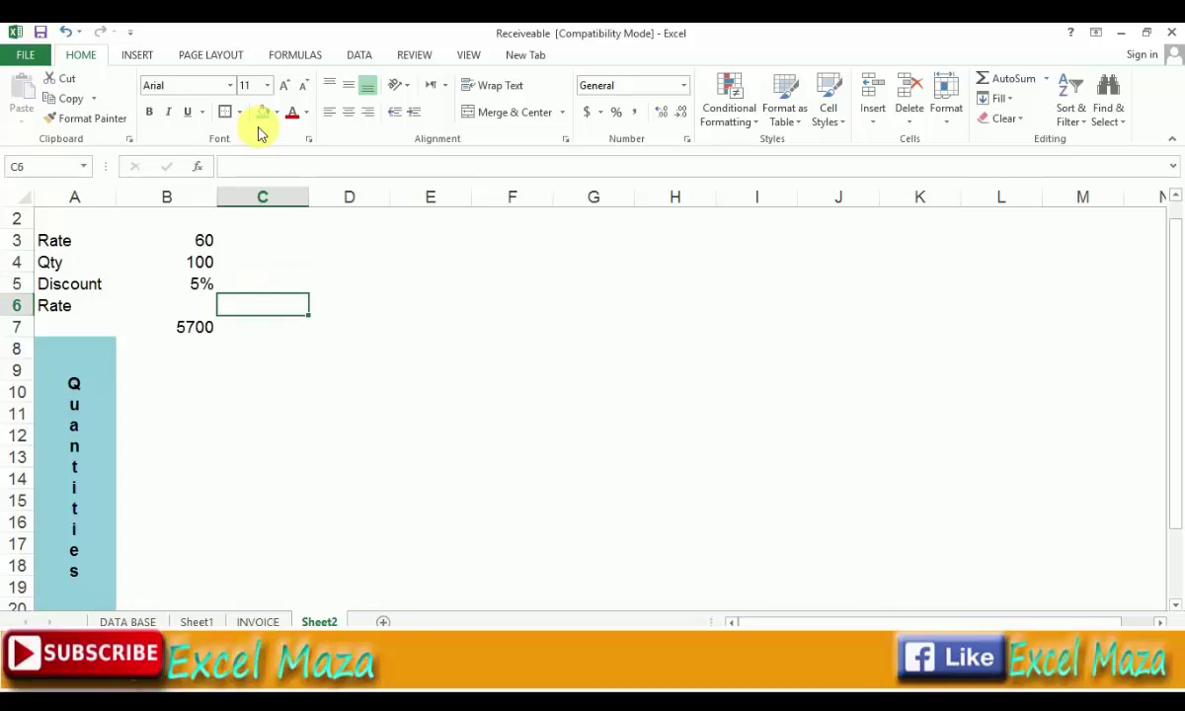
key("shift+Right")
key("Left")
key("Left")
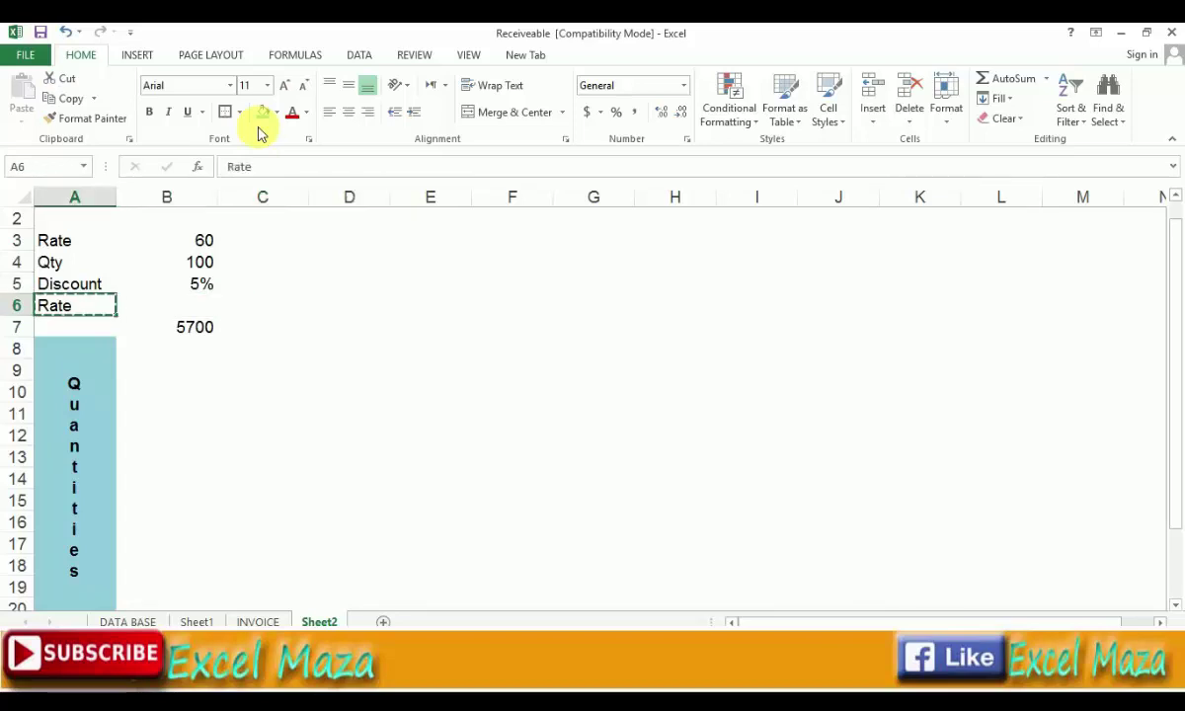
key("ctrl+c")
key("Right")
key("Right")
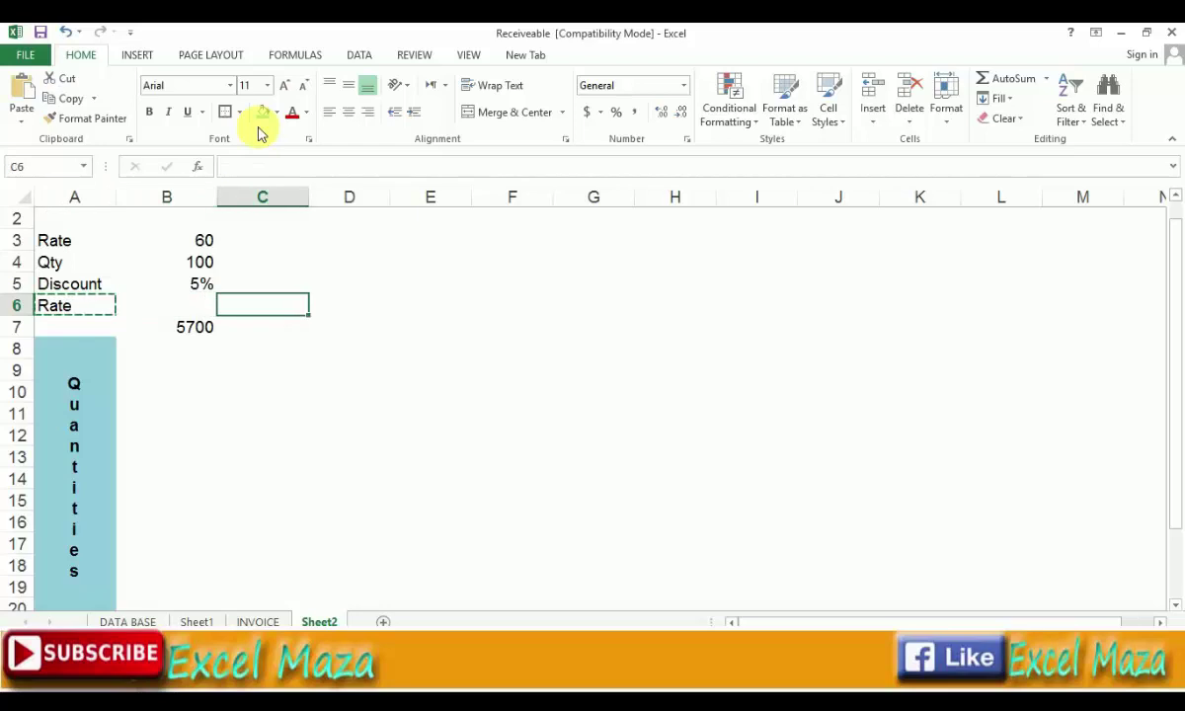
key("Escape")
- Insert a blank row at row 6 and move the Rate label into C6
key("shift+space")
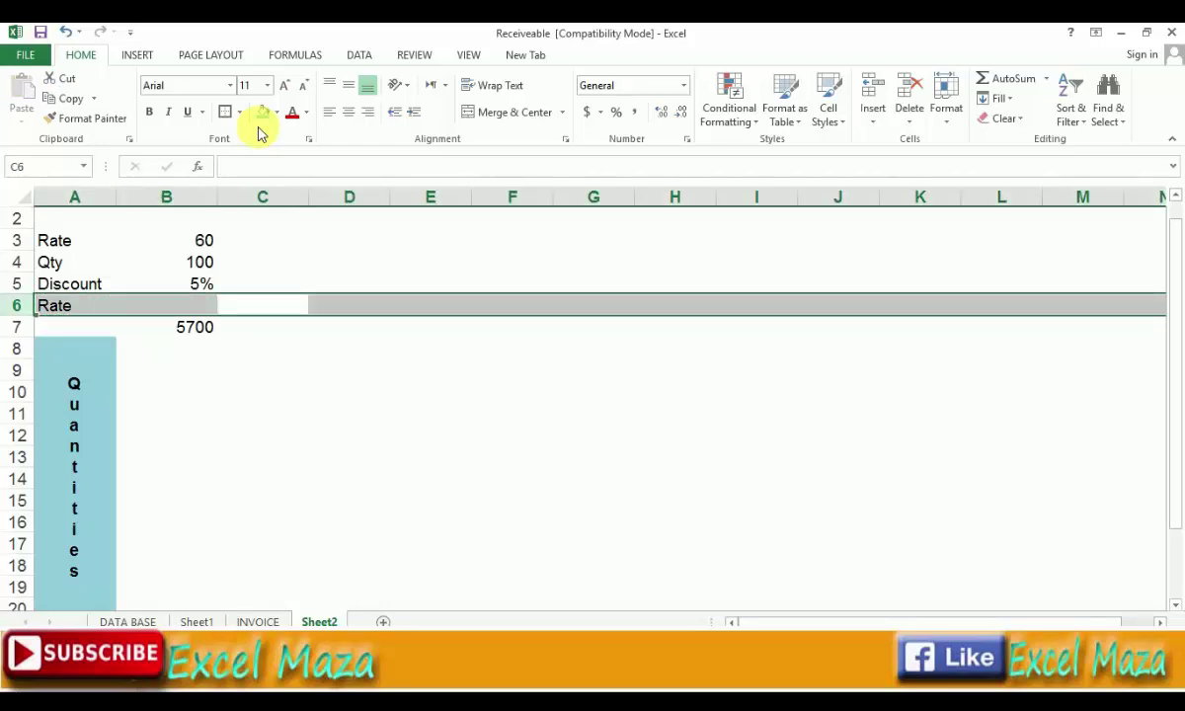
key("ctrl+shift+plus")
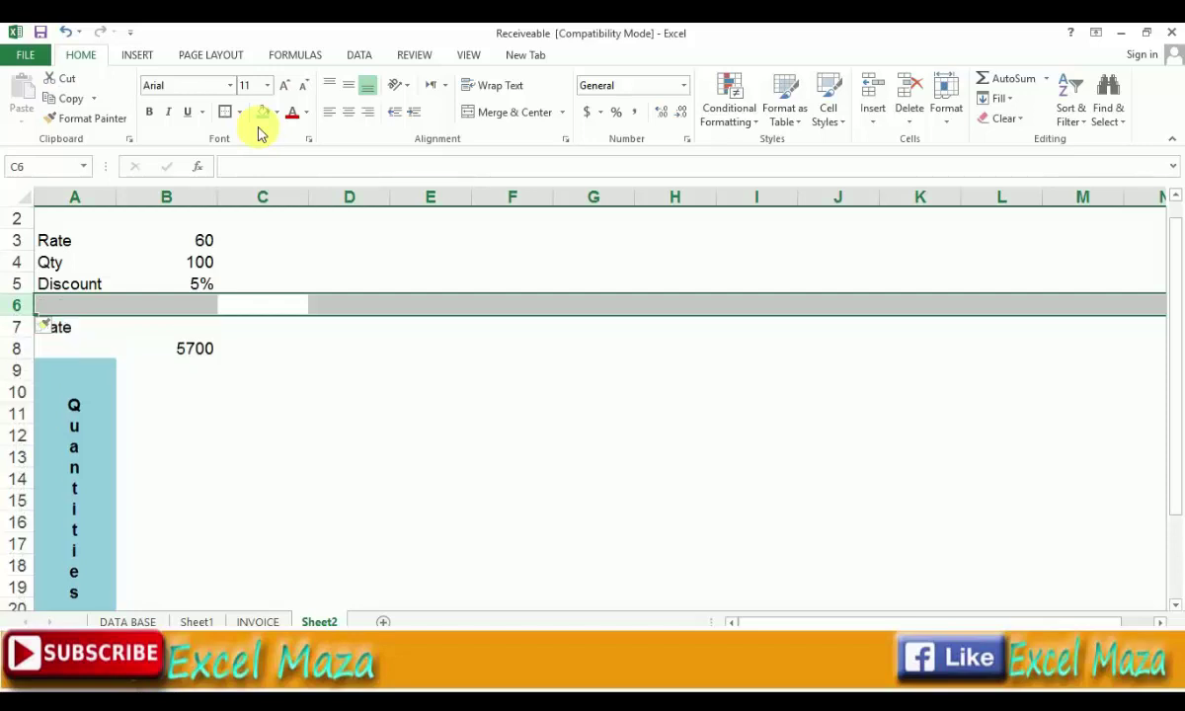
key("Down")
key("Left")
key("Left")
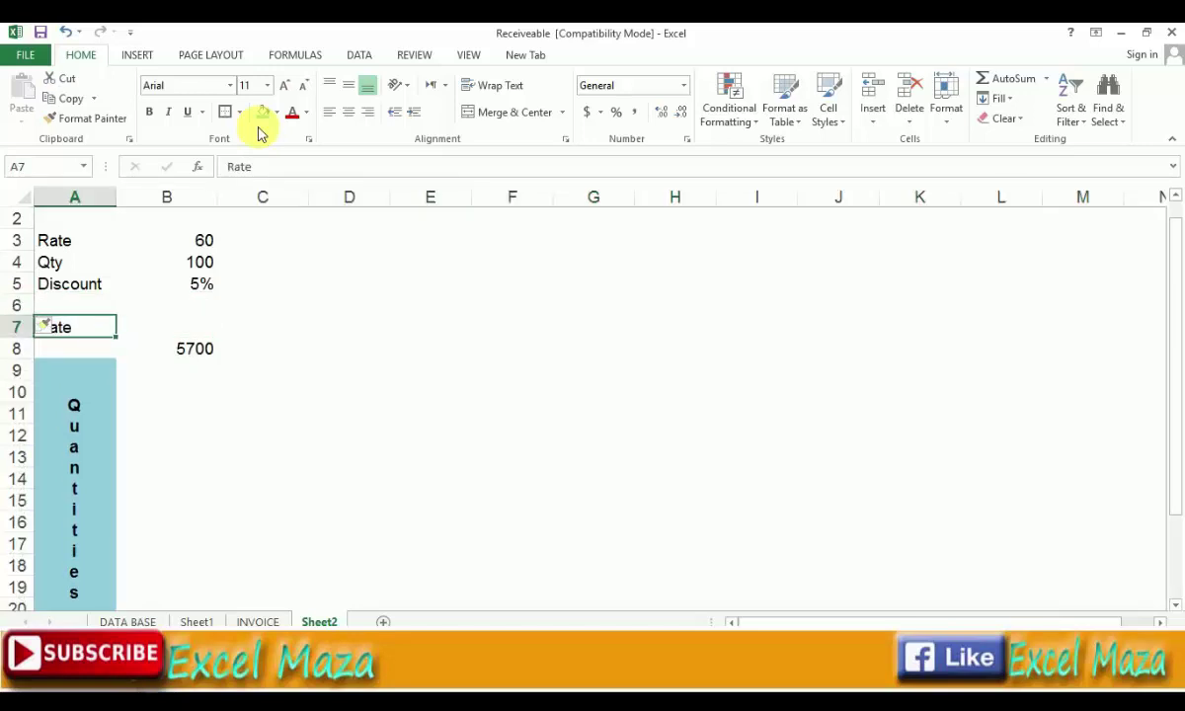
key("ctrl+x")
key("Up")
key("ctrl+v")
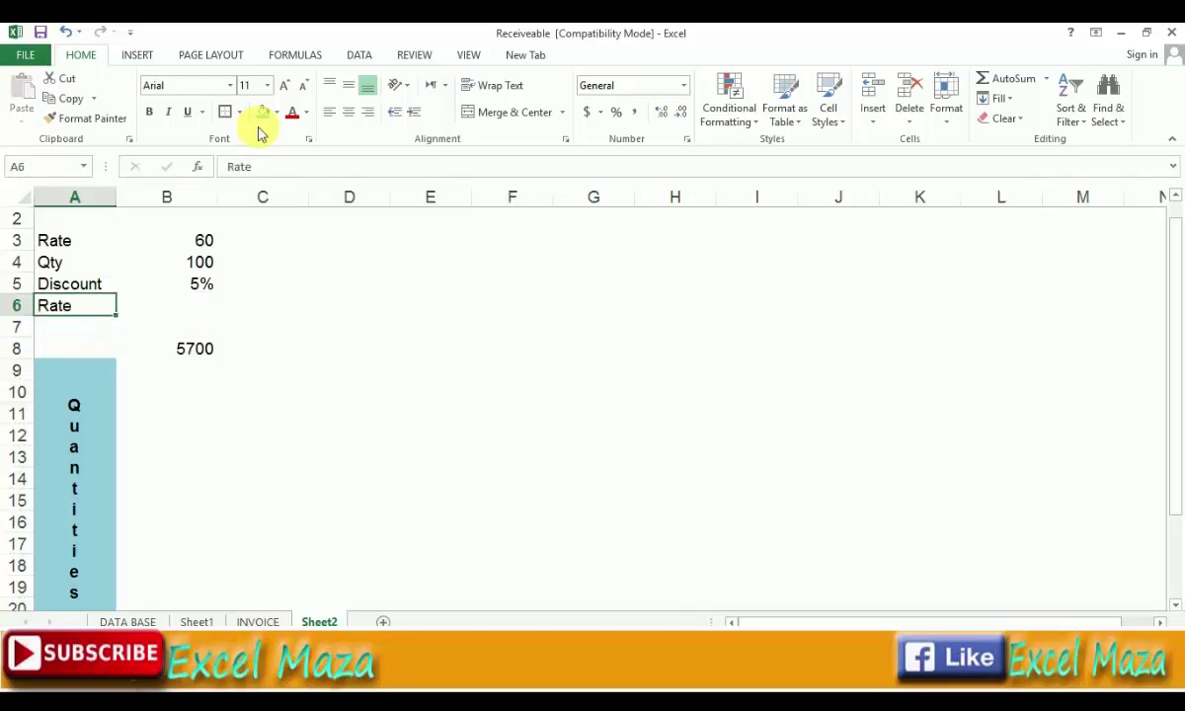
key("Right")
key("Right")
key("Left")
key("Left")
key("ctrl+x")
key("Right")
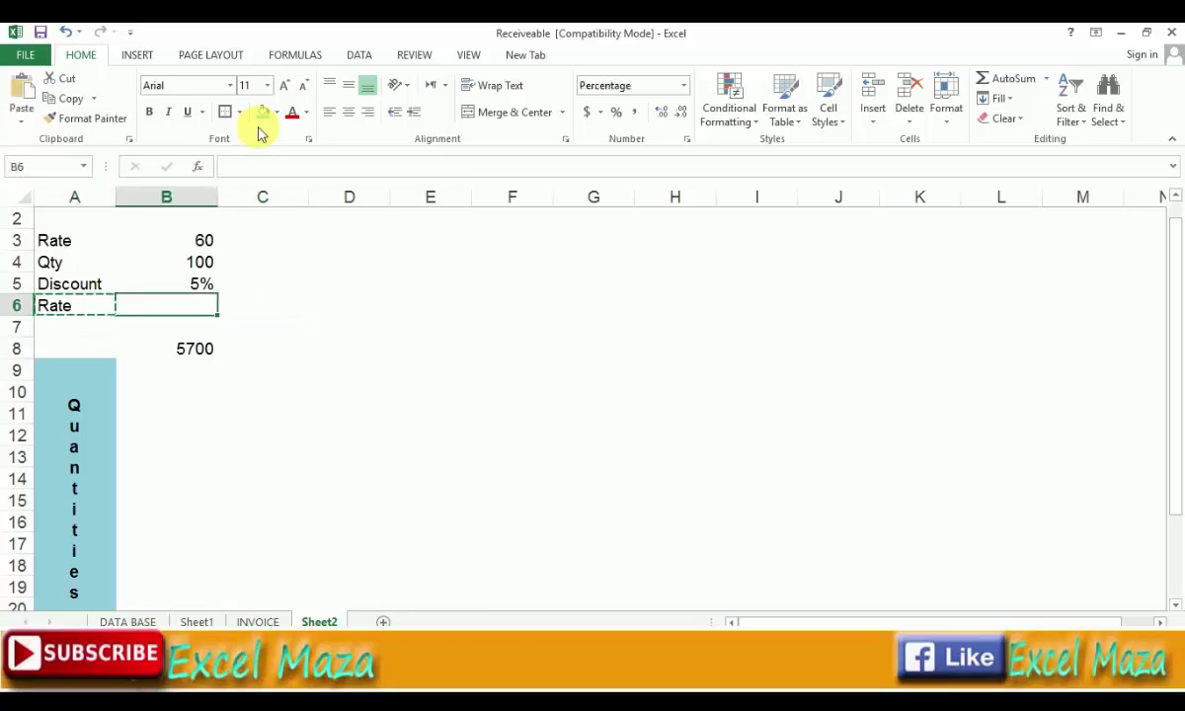
key("Right")
key("ctrl+v")
- Merge and centre the Rate header across C6:L6
key("shift+Right")
key("shift+Right")
key("shift+Right")
key("shift+Right")
key("shift+Right")
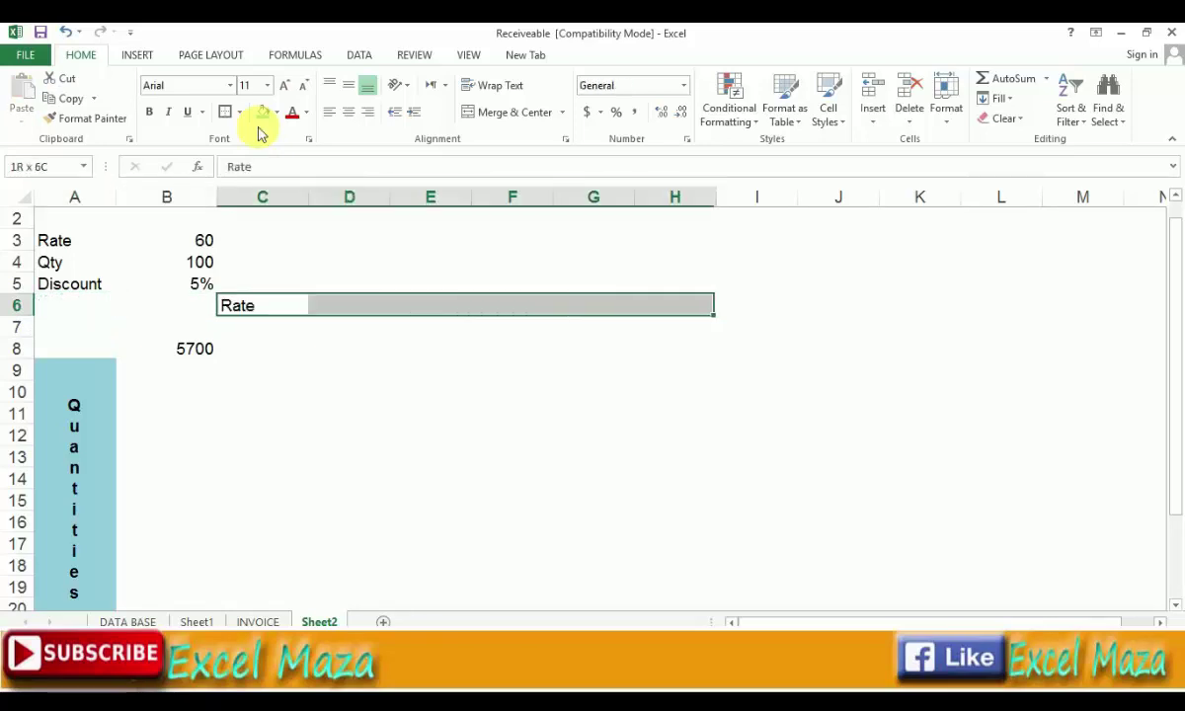
key("shift+Right")
key("shift+Right")
key("shift+Right")
key("shift+Right")
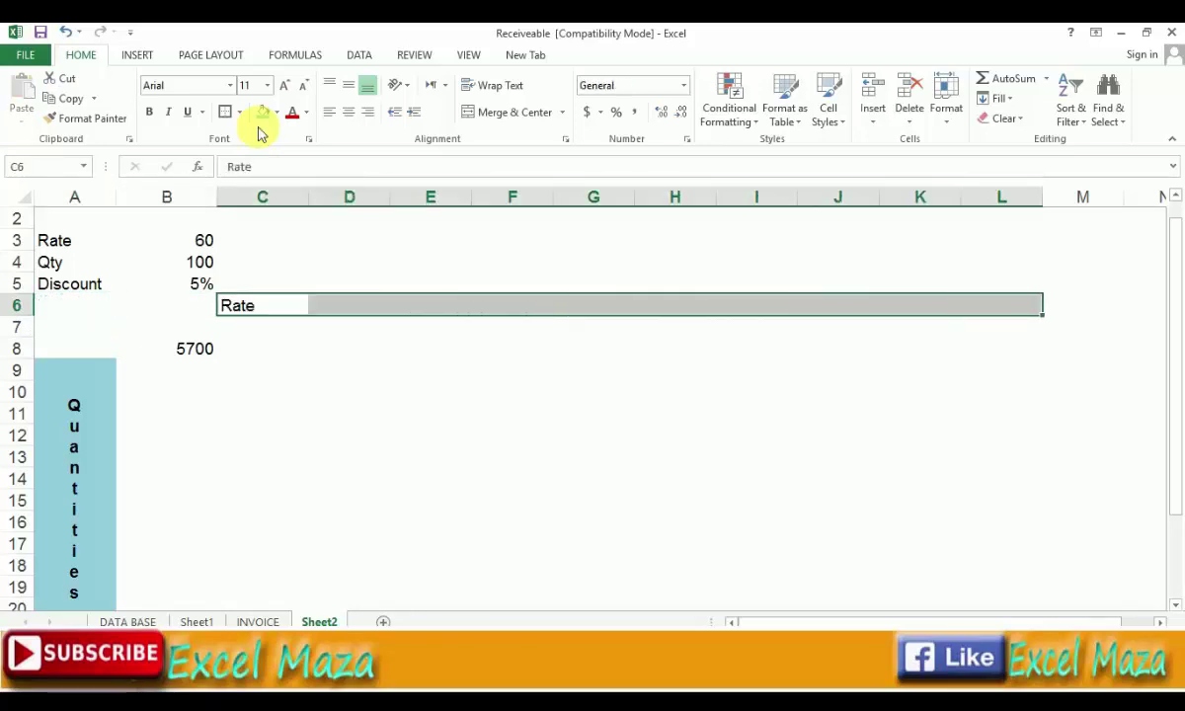
left_click(512, 113)
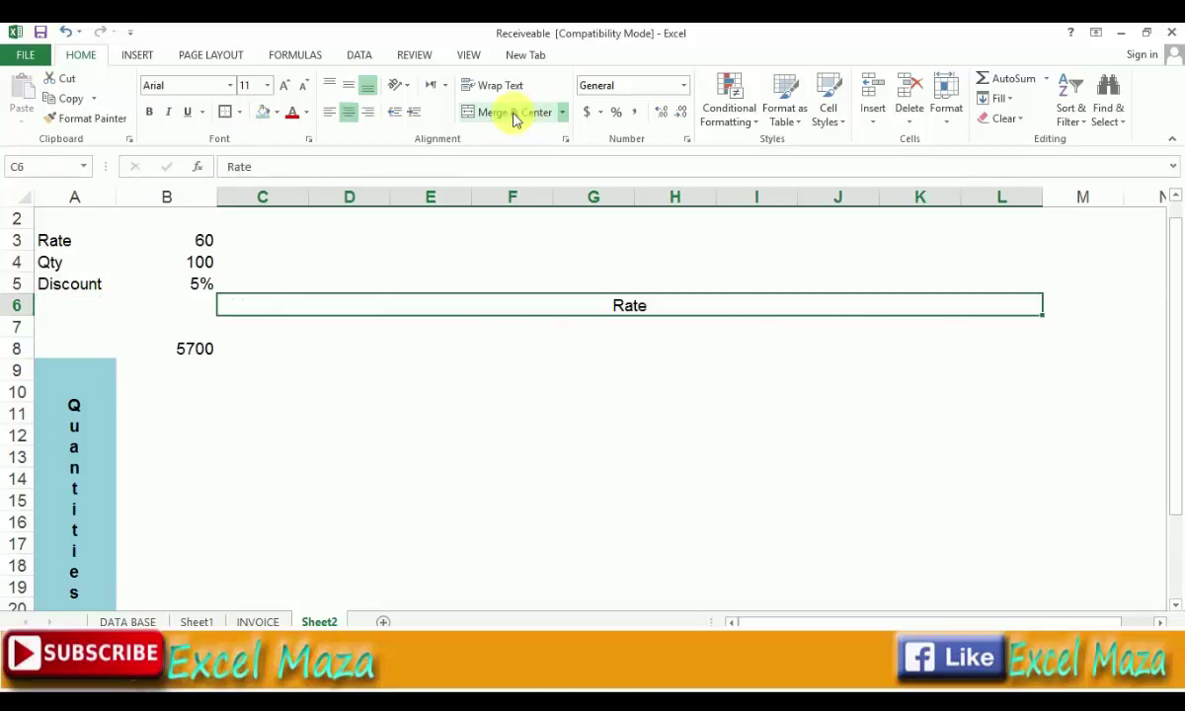
key("Return")
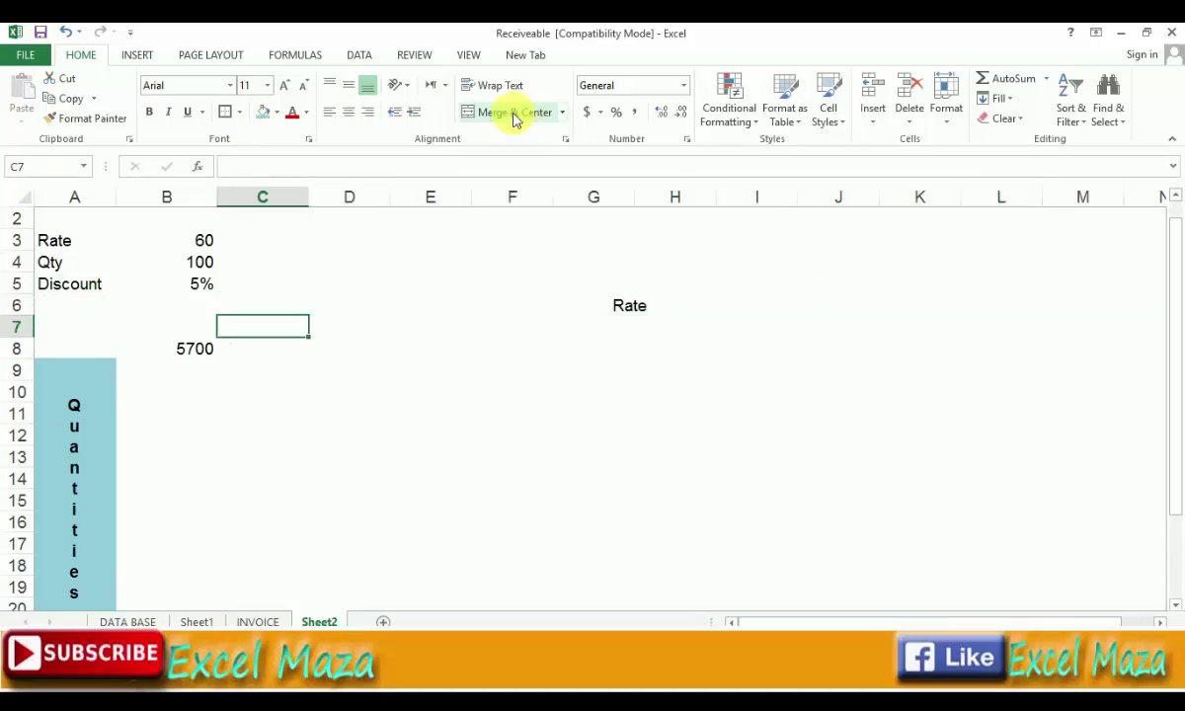
- Delete the empty sheet row 7 below the Rate header
key("Down")
key("Left")
key("Left")
key("Down")
key("Down")
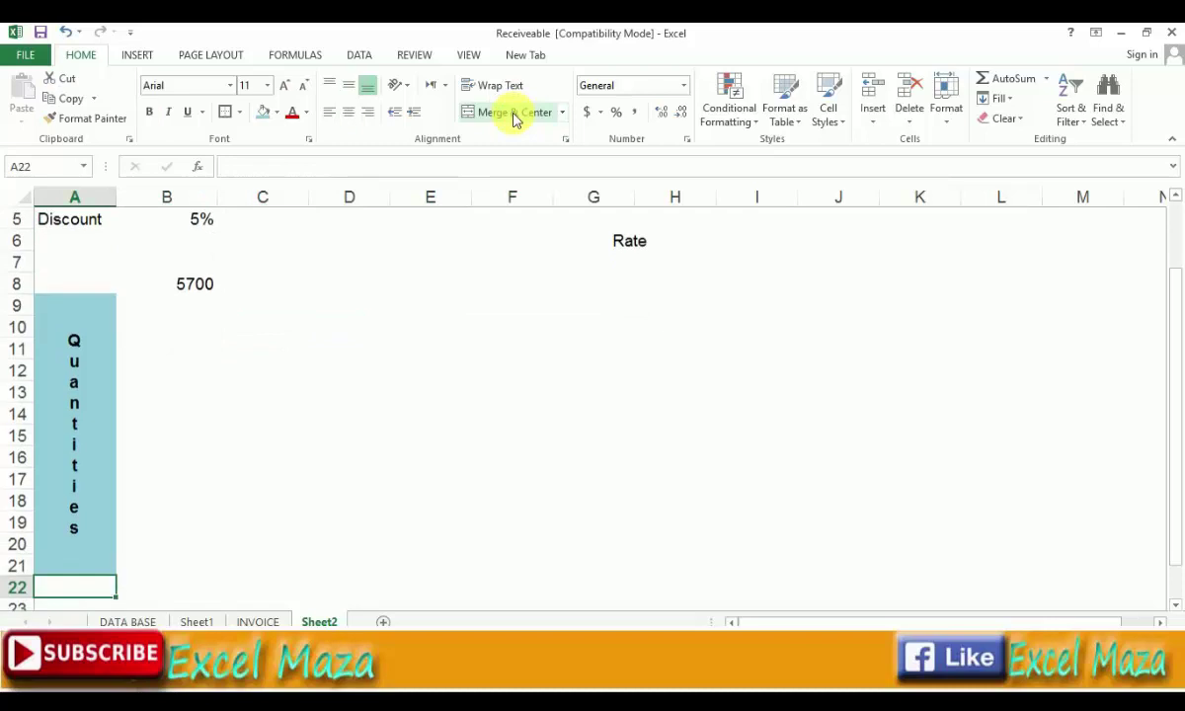
key("Up")
key("Up")
key("Up")
key("Up")
key("Up")
key("Up")
key("Up")
key("Down")
key("Down")
key("Down")
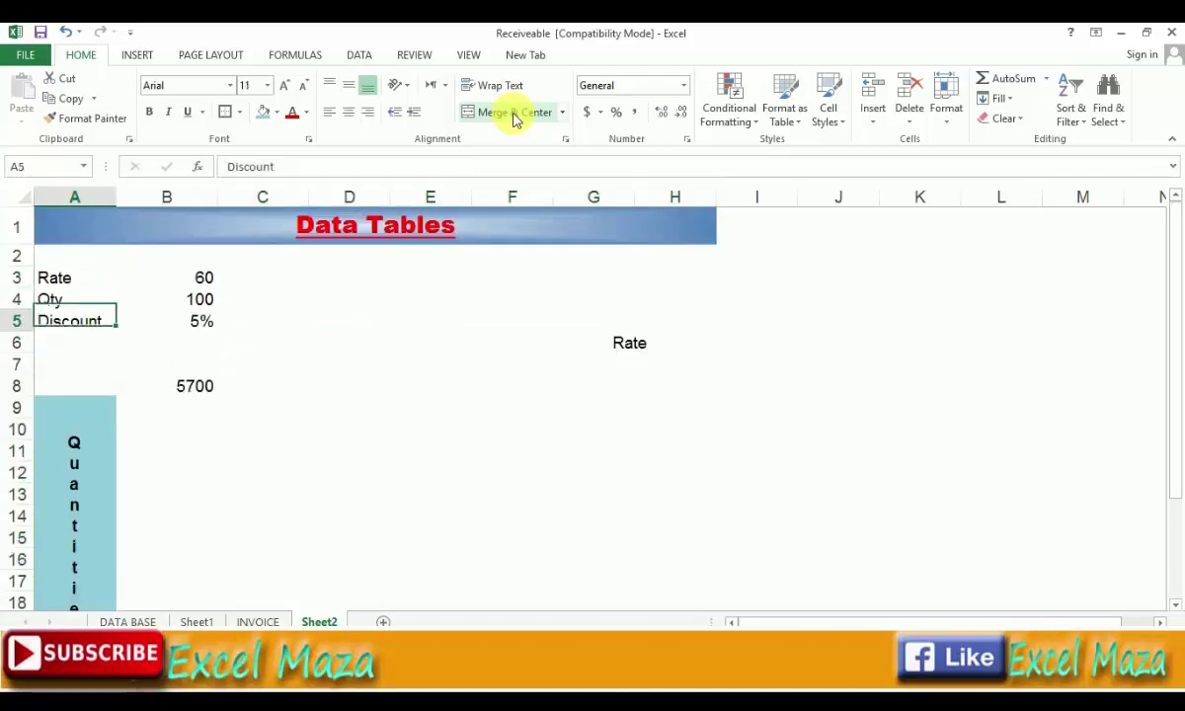
key("Down")
key("Down")
key("shift+space")
key("alt+e")
key("d")
key("Down")
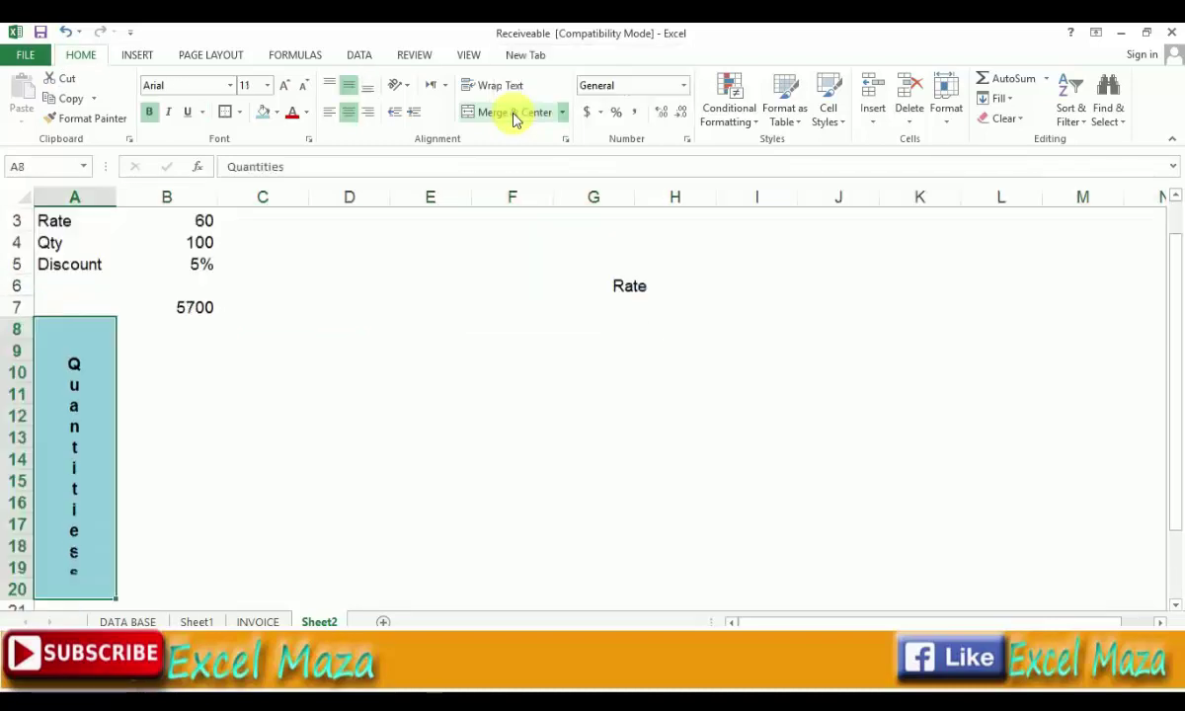
key("Up")
- Check the 5700 result in B7, ending on cell C7 beside it
key("Right")
key("Right")
key("Right")
key("Right")
key("Left")
key("Left")
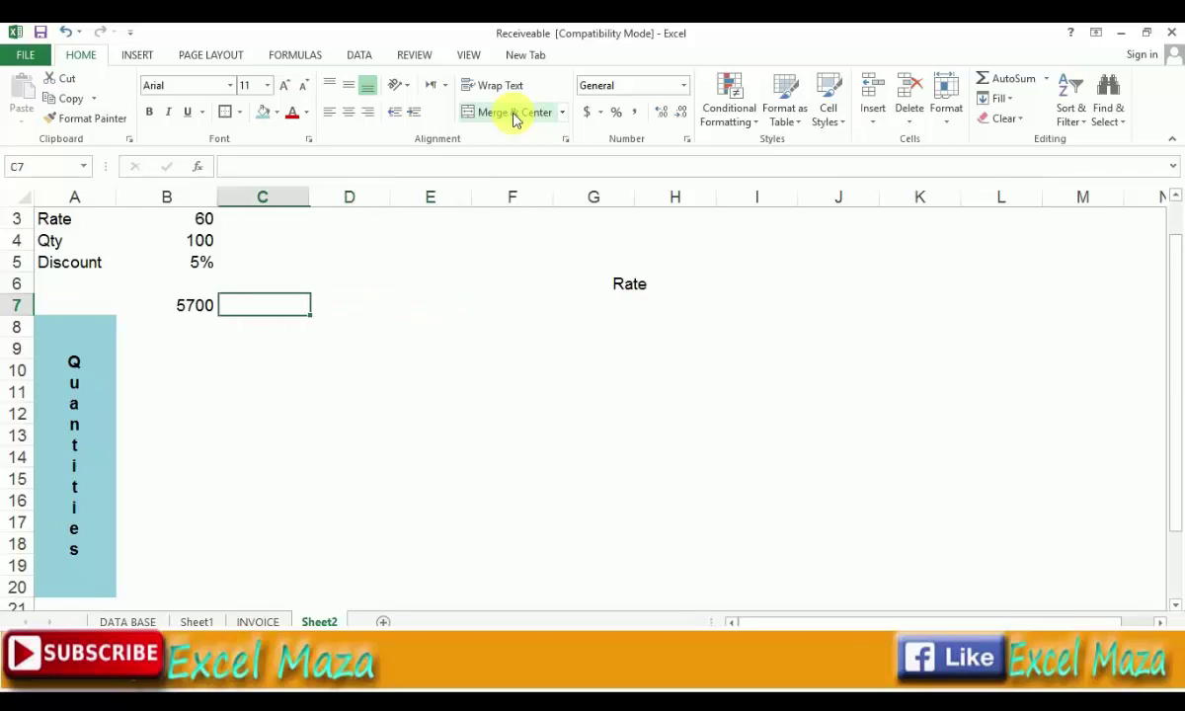
key("Left")
key("Up")
key("Up")
key("Up")
key("Up")
key("Up")
key("Down")
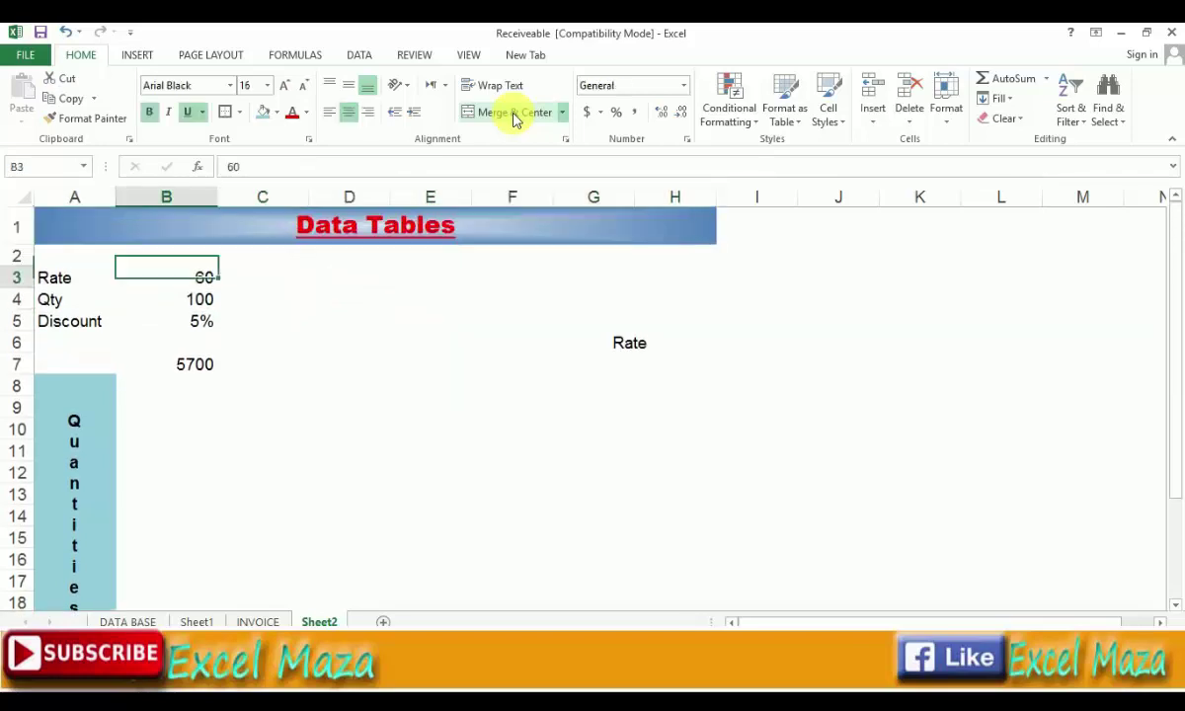
key("Down")
key("Down")
key("Down")
key("Down")
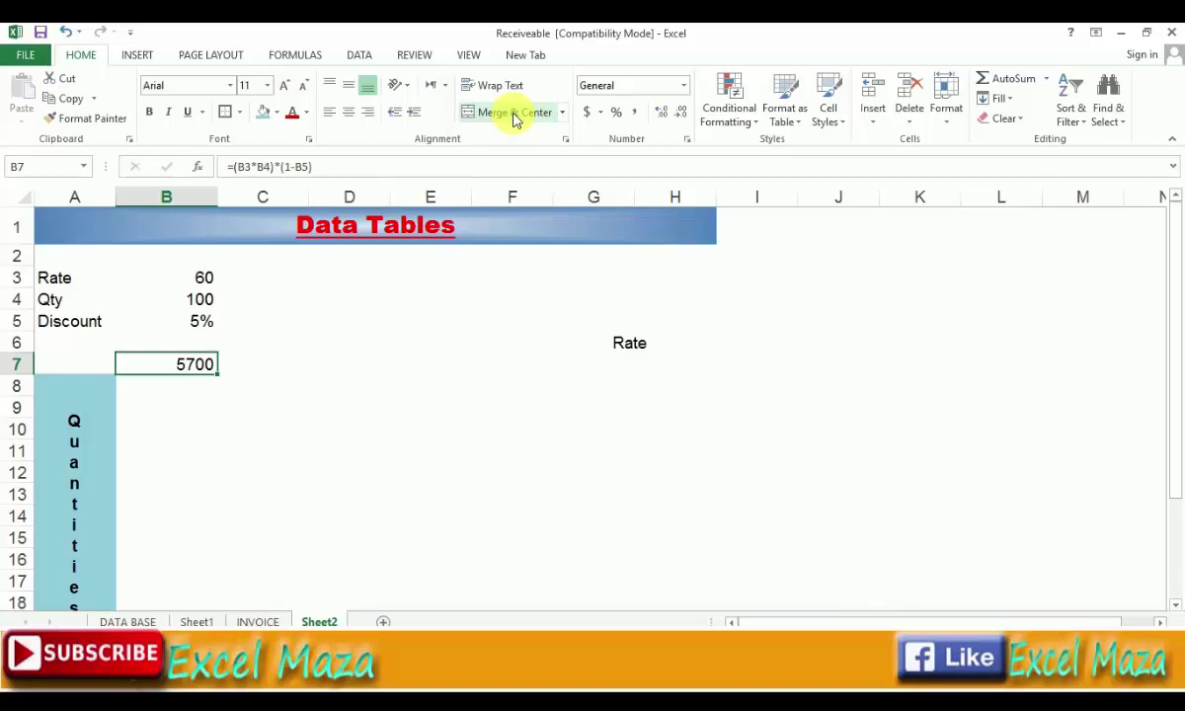
key("Down")
key("Down")
key("Down")
key("Right")
key("Up")
key("Up")
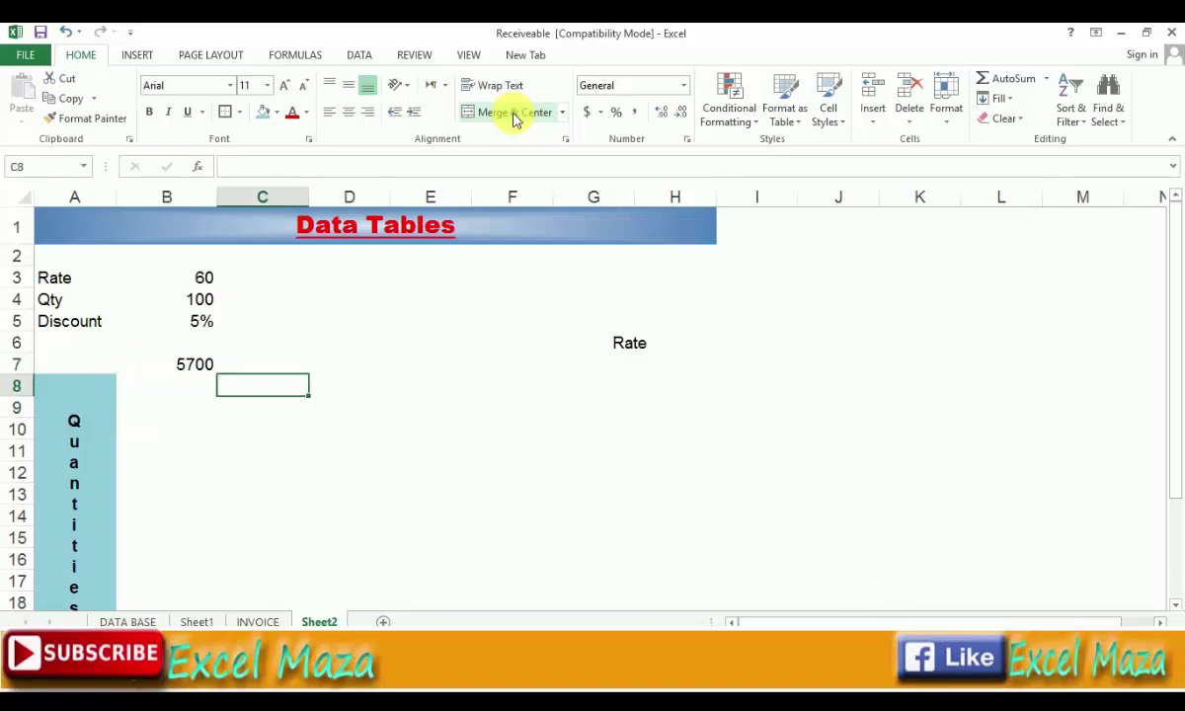
key("Up")
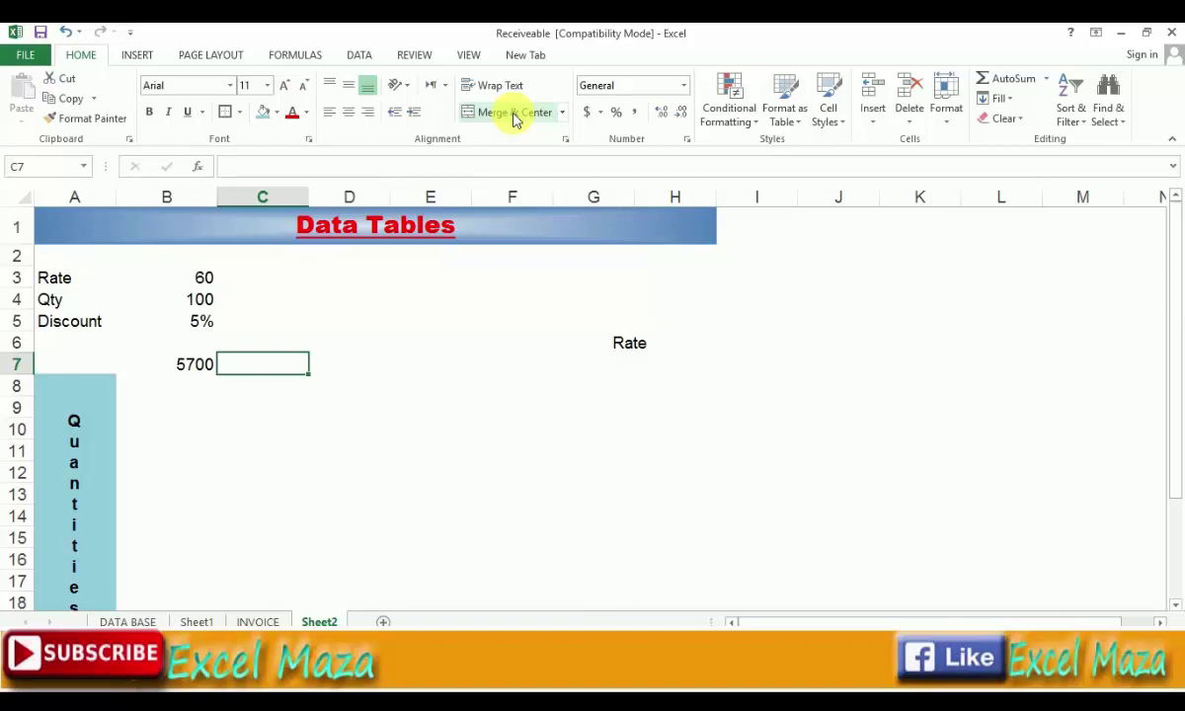
- Enter the first rate 70 in C7 and the first quantity 120 in B8
type("70")
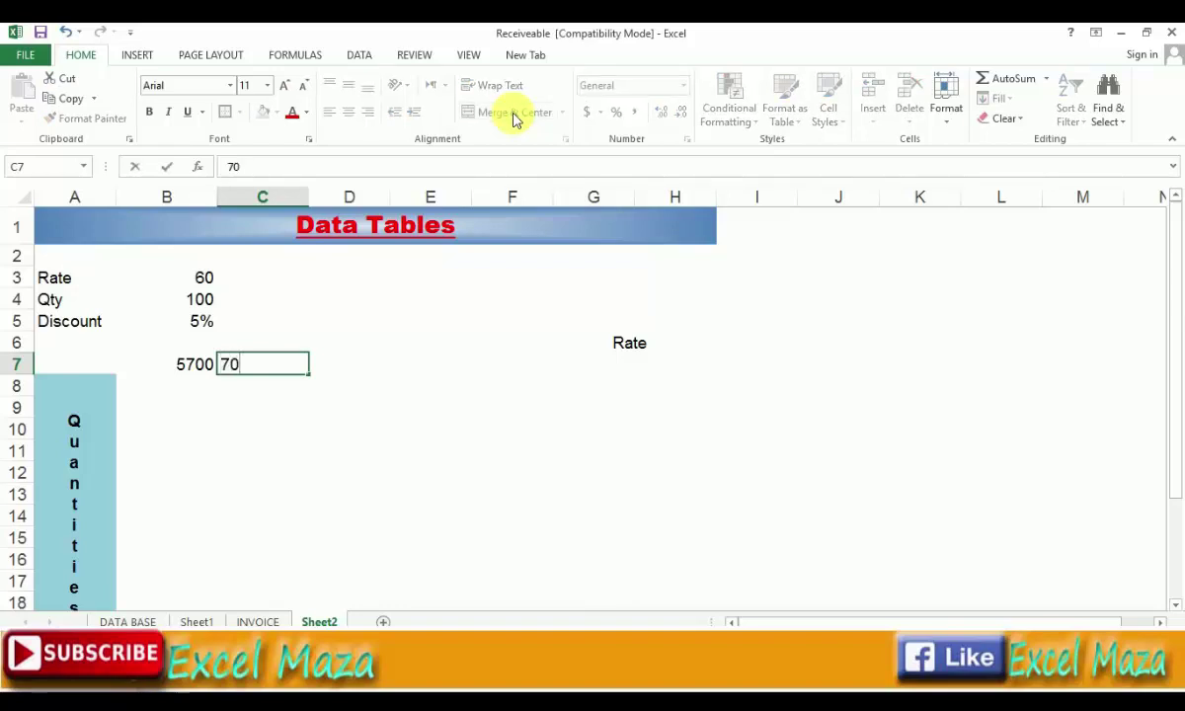
key("Return")
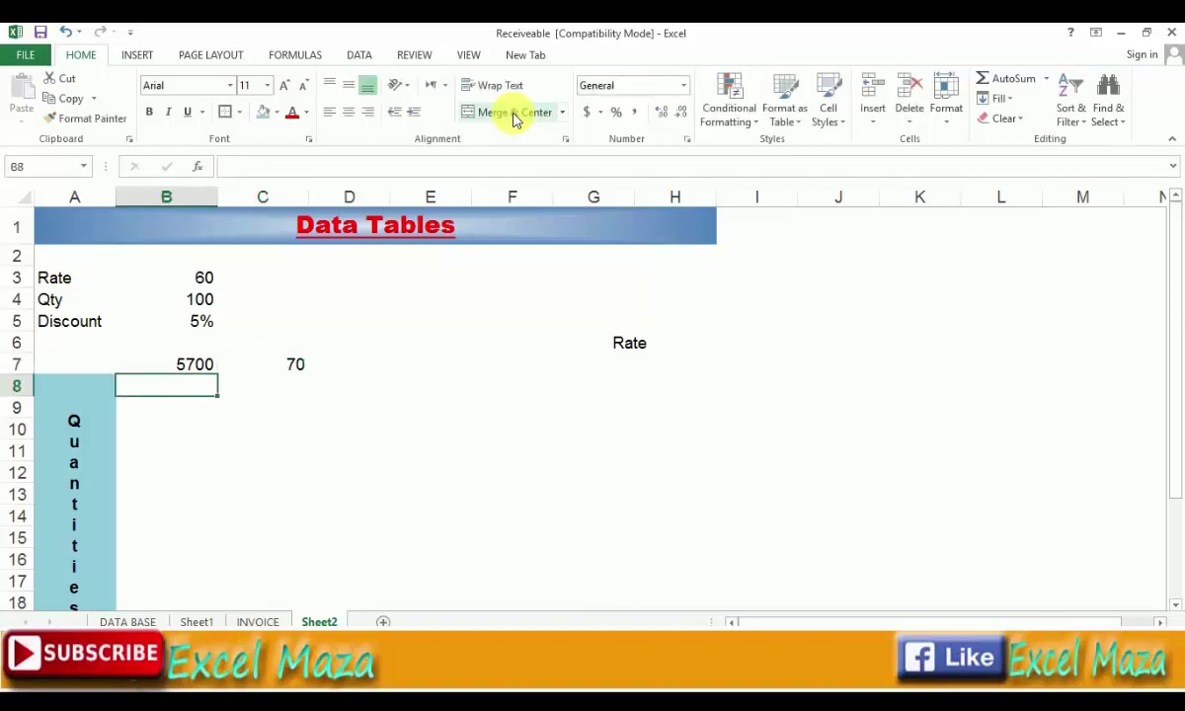
type("120")
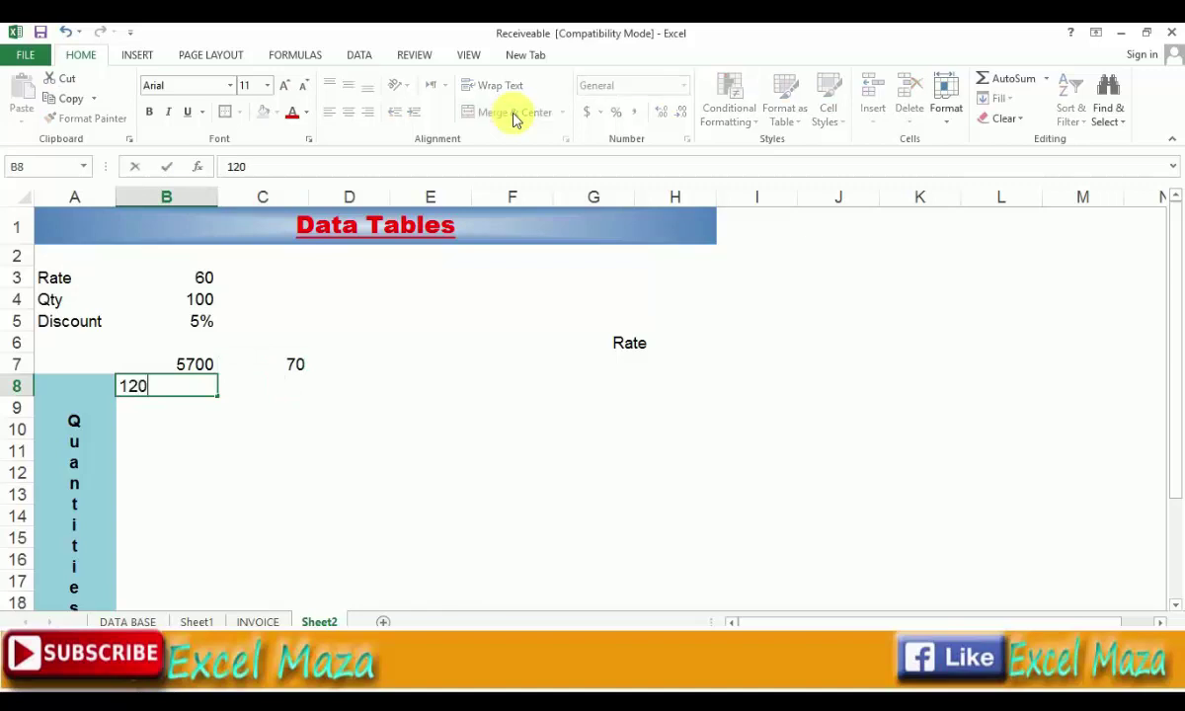
key("Tab")
- Put =C7+10 in D7 and copy it across to L7, giving rates 80 to 160
key("Up")
key("Right")
type("=")
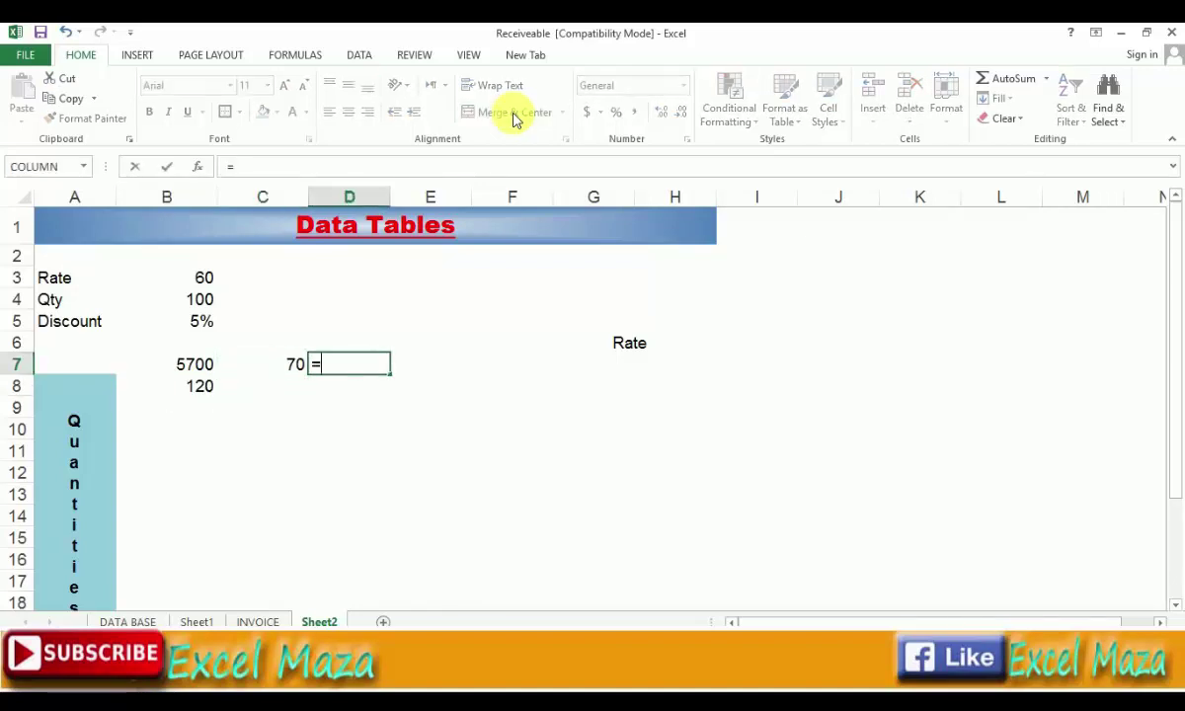
key("Left")
type("+")
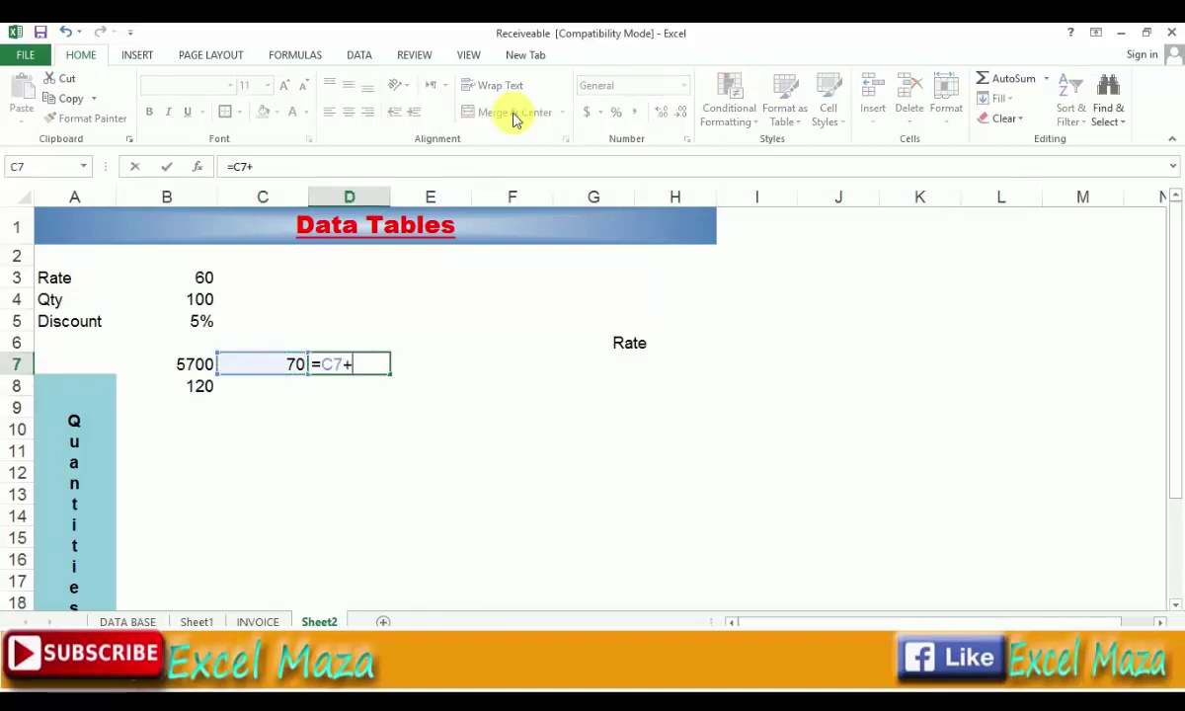
type("10")
key("ctrl+Return")
key("ctrl+c")
key("Right")
key("shift+Right")
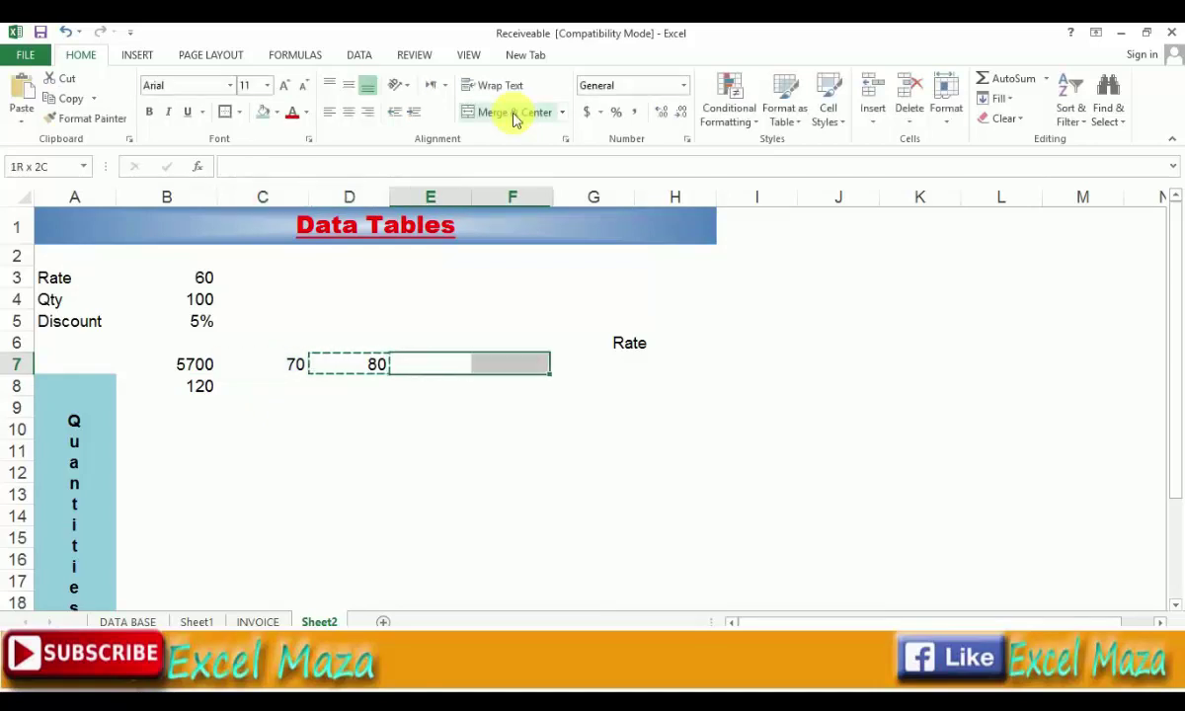
key("shift+Right")
key("shift+Right")
key("shift+Right")
key("shift+Right")
key("shift+Right")
key("shift+Right")
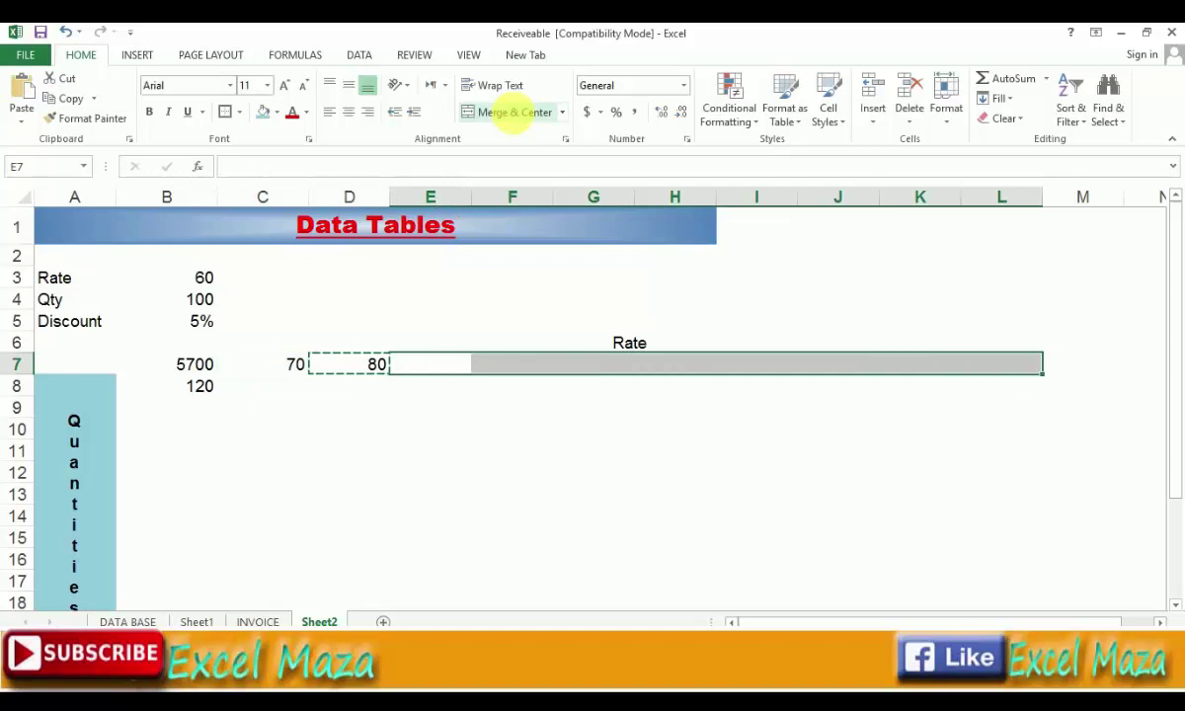
key("ctrl+v")
- Give the merged Rate heading above the rates a light teal fill
key("Up")
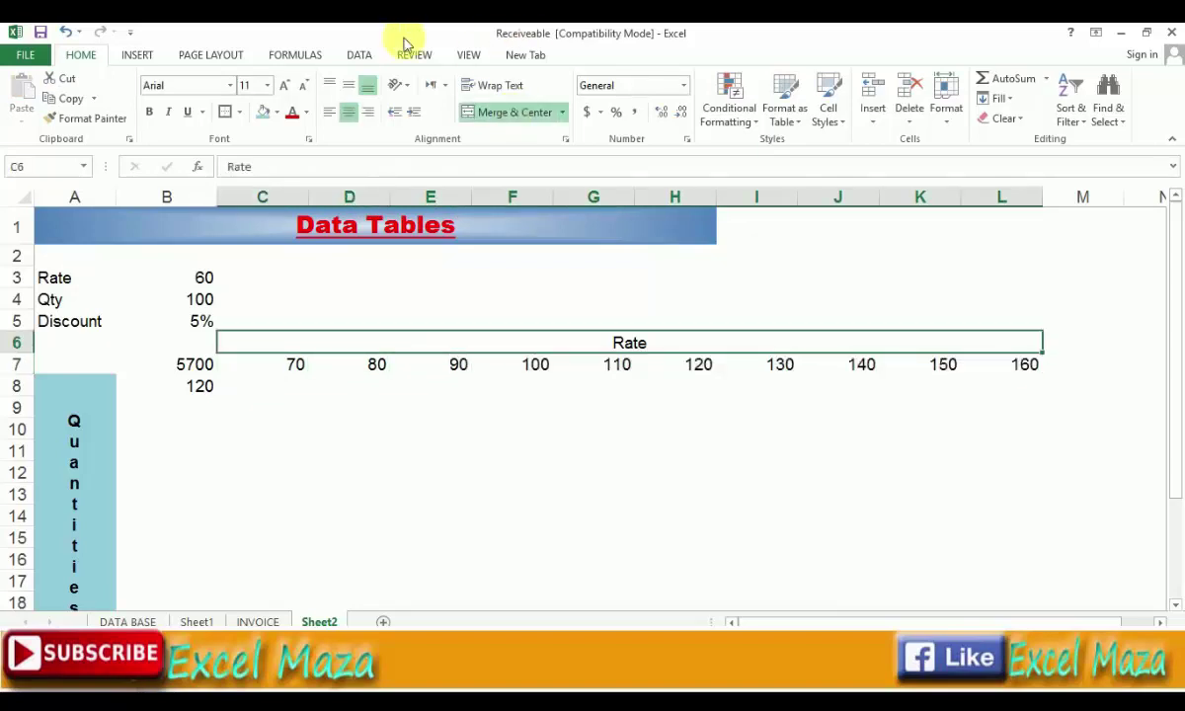
left_click(262, 113)
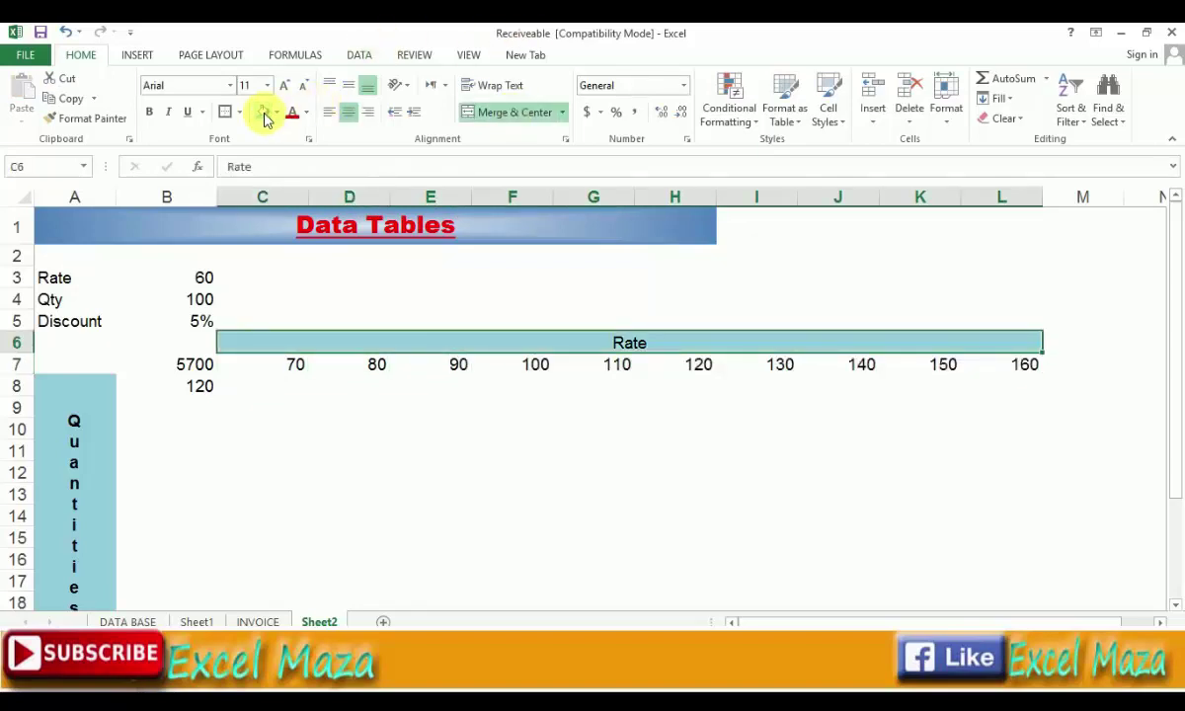
key("Down")
key("Down")
key("Left")
key("Left")
key("Left")
- Enter =B8+10 in B9 and fill it down to B20 for quantities 130 to 240
key("Down")
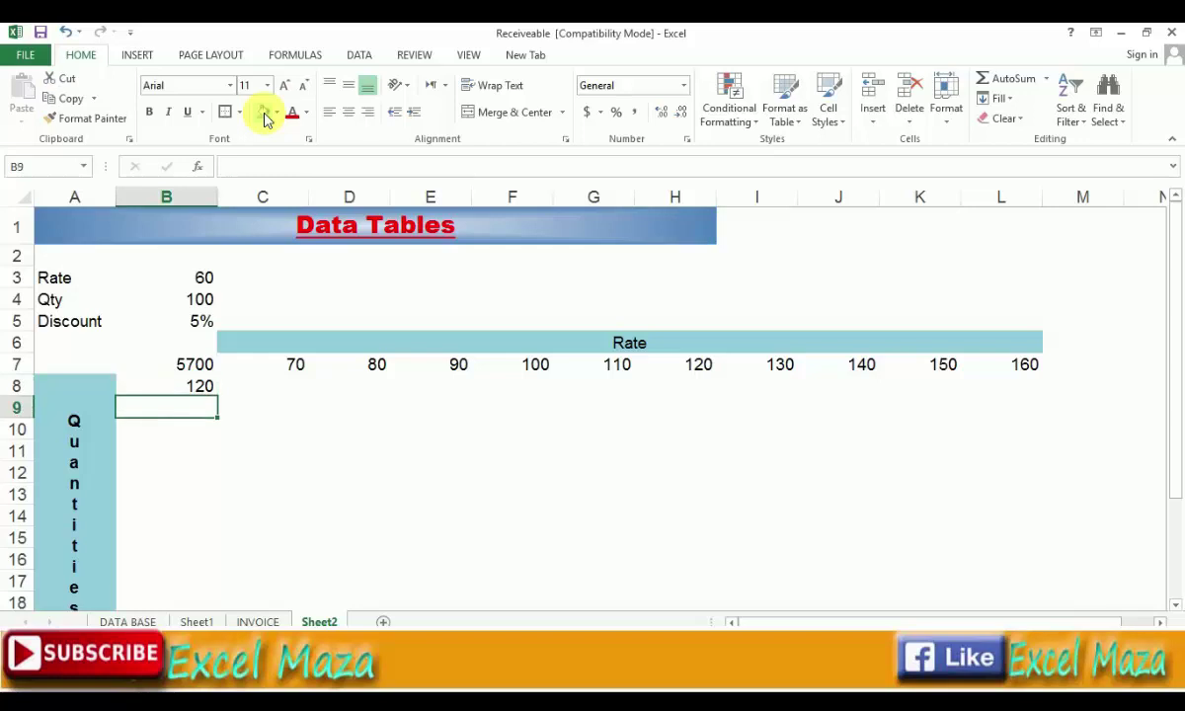
type("=")
key("Up")
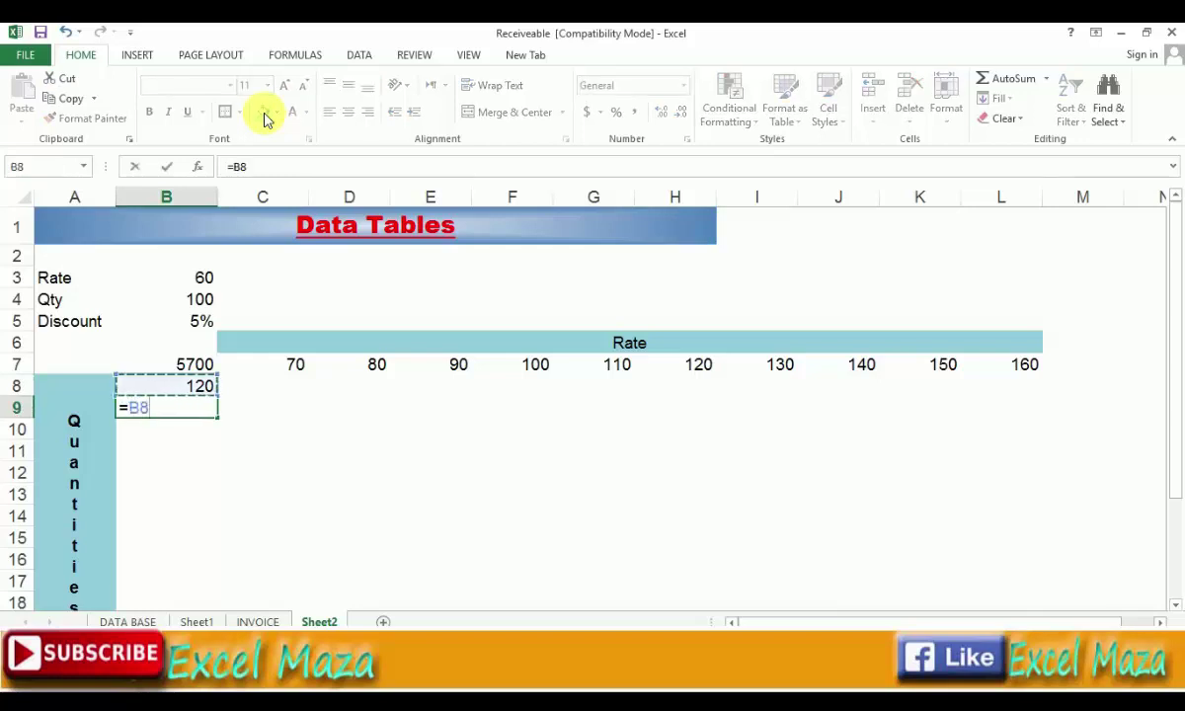
type("+10")
key("Return")
key("Up")
key("shift+Down")
key("shift+Down")
key("shift+Down")
key("shift+Down")
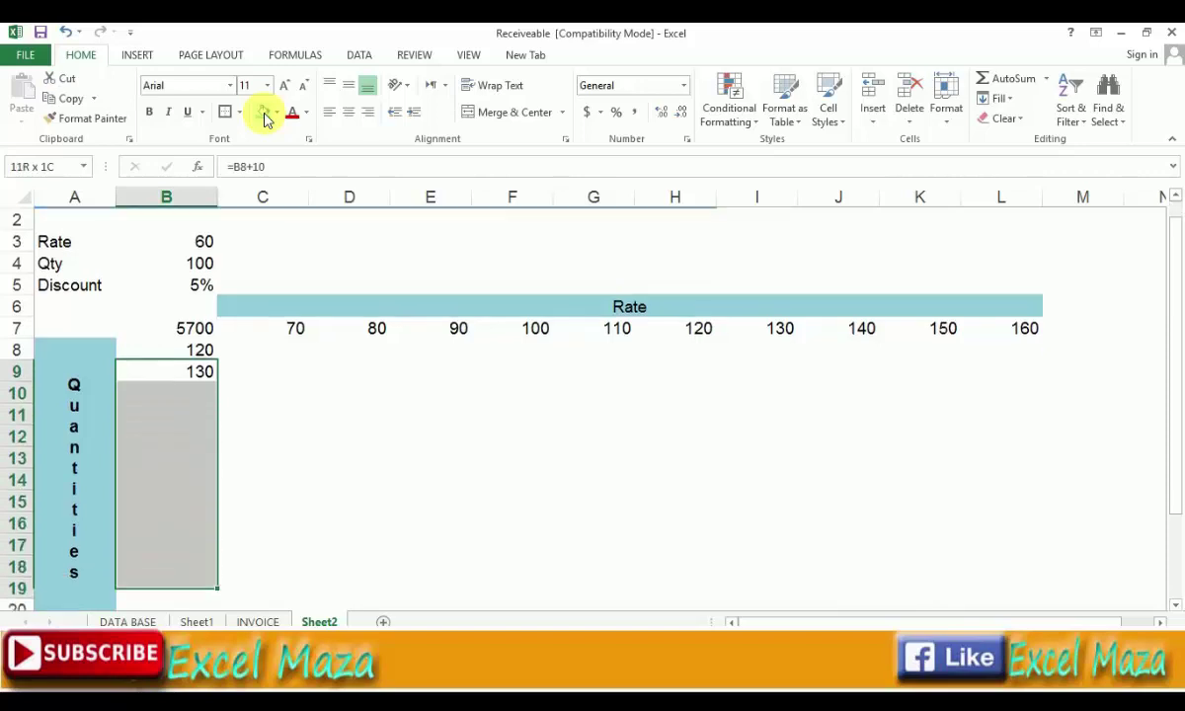
key("shift+Down")
key("ctrl+d")
key("Up")
key("Up")
key("Up")
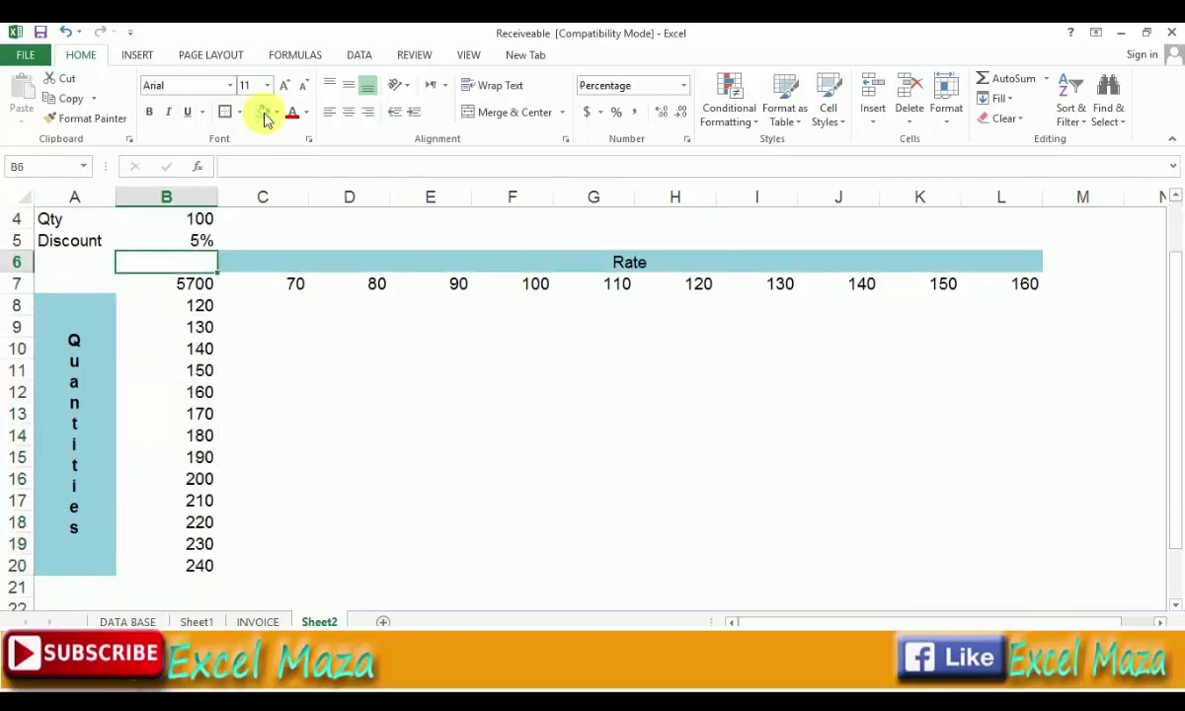
- Check the first rate, the first quantity and B7's total formula =(B3*B4)*(1-B5), which gives 5700
key("Up")
key("Up")
key("Up")
key("Up")
key("Down")
key("Down")
key("Down")
key("Down")
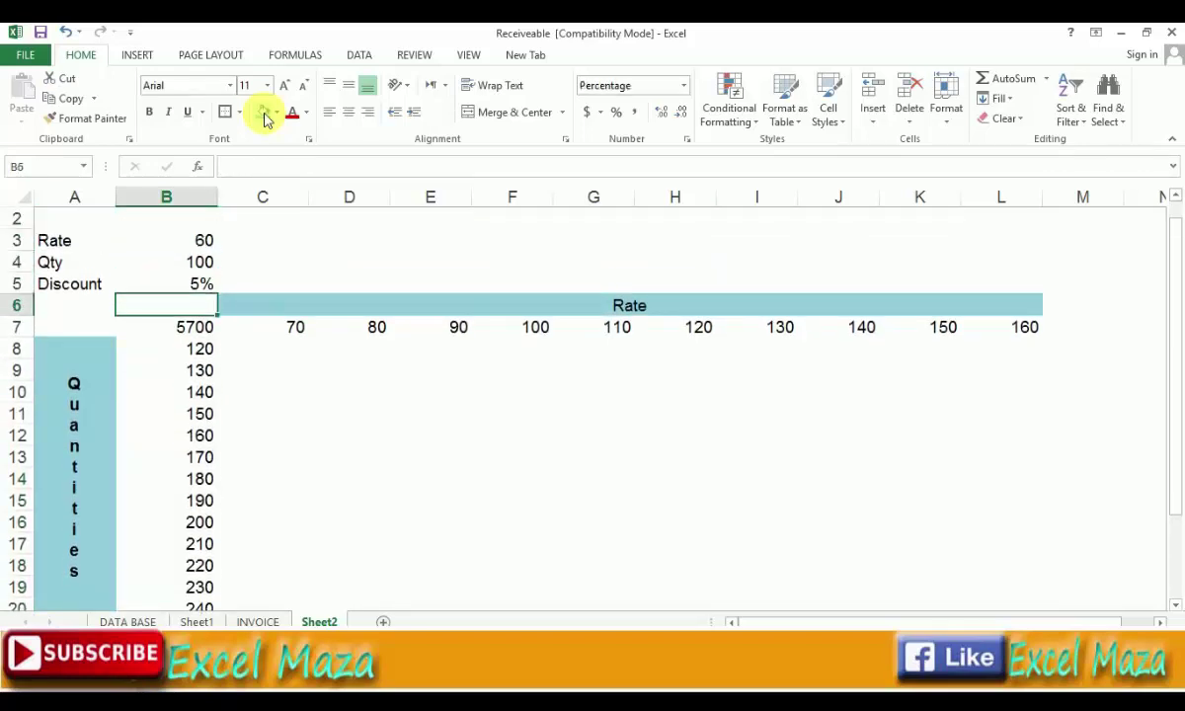
key("Right")
key("Down")
key("Left")
key("Down")
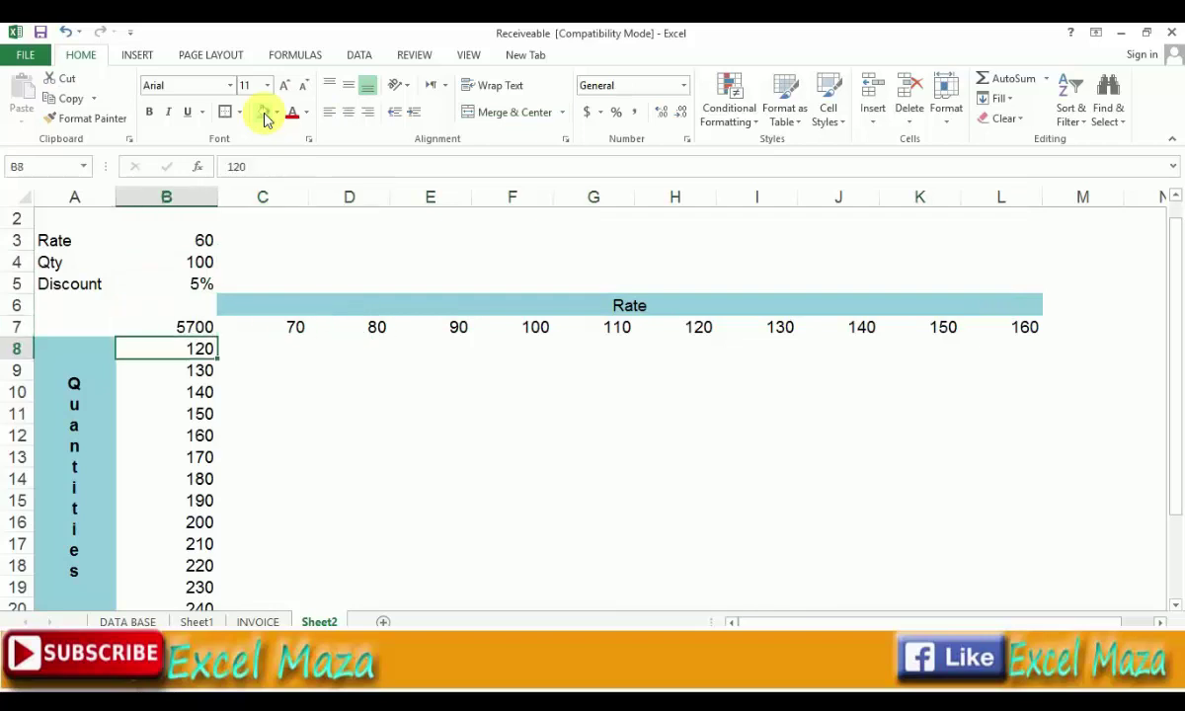
key("Up")
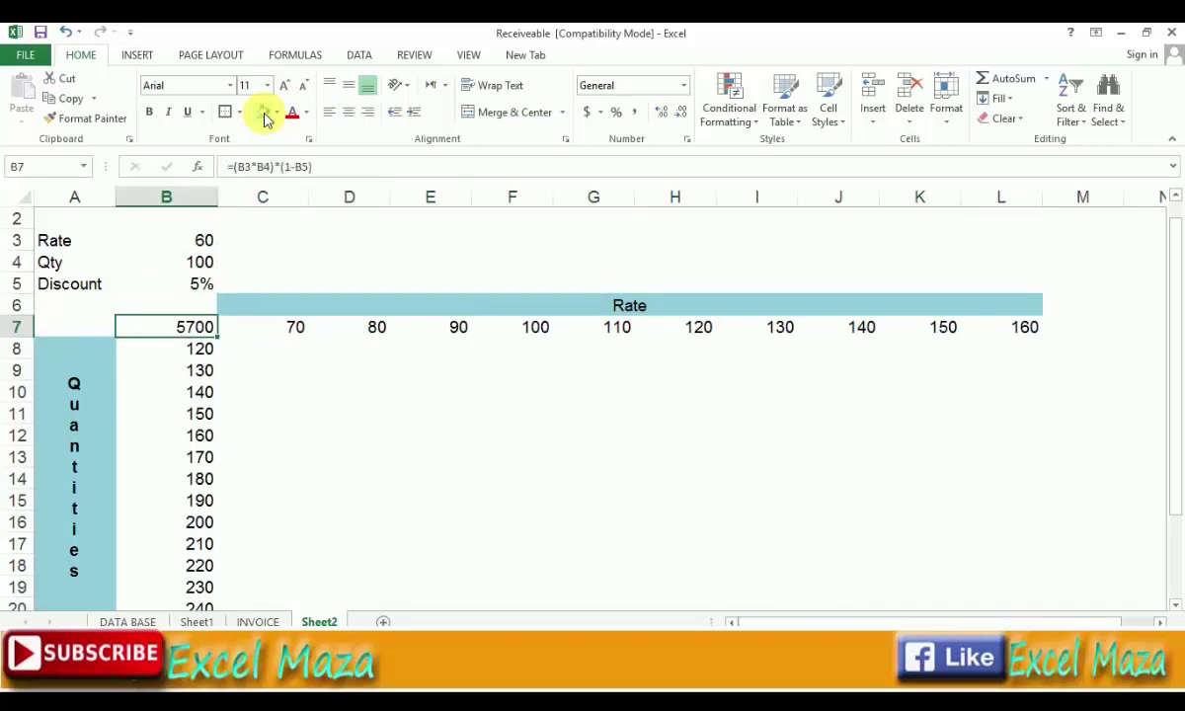
key("Right")
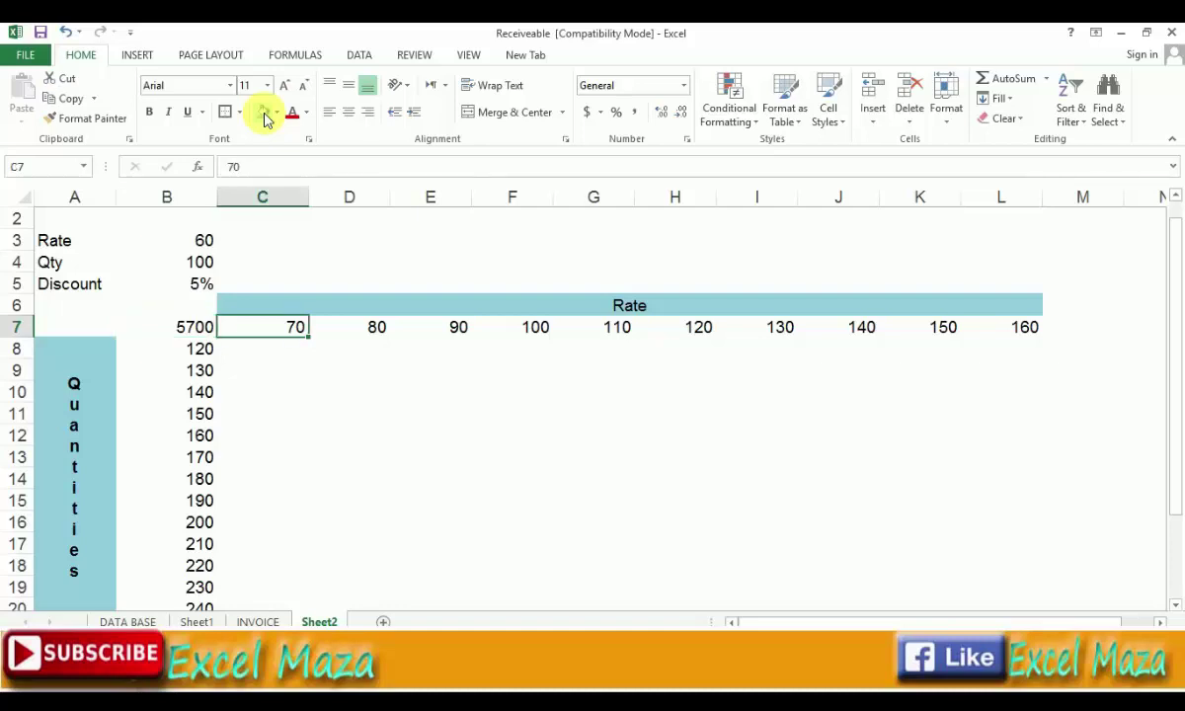
key("Left")
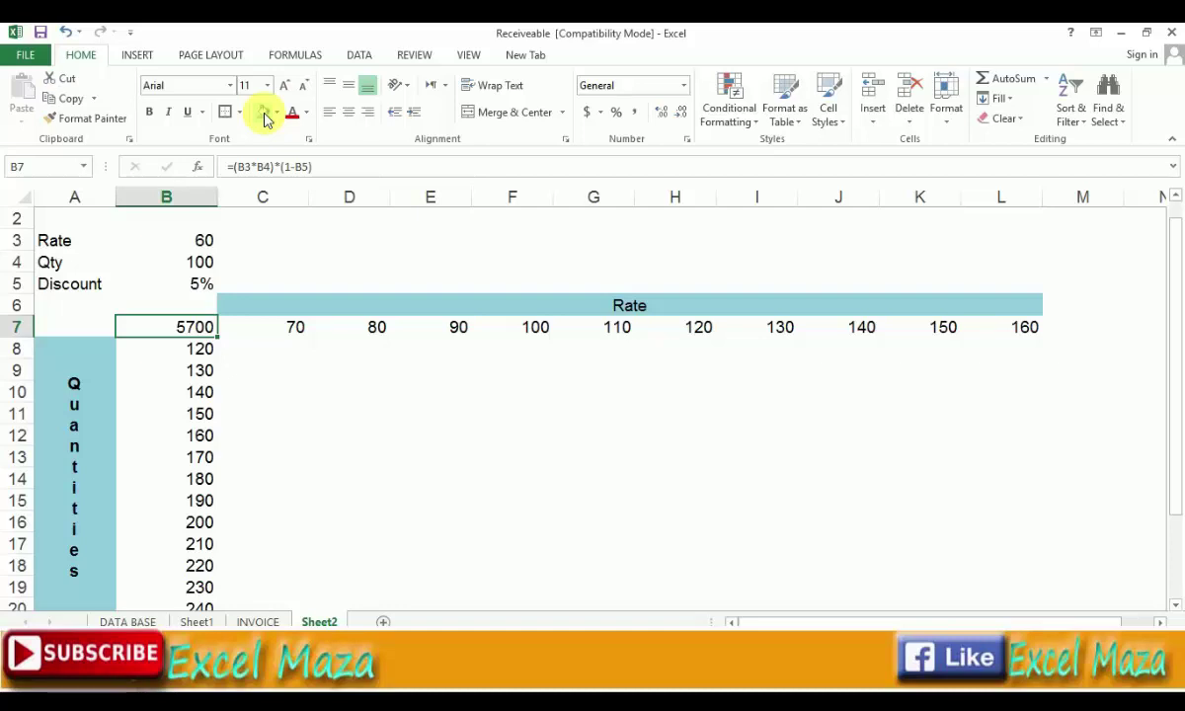
- Select B7:L20, from the 5700 total across to column L and down to row 20
key("Up")
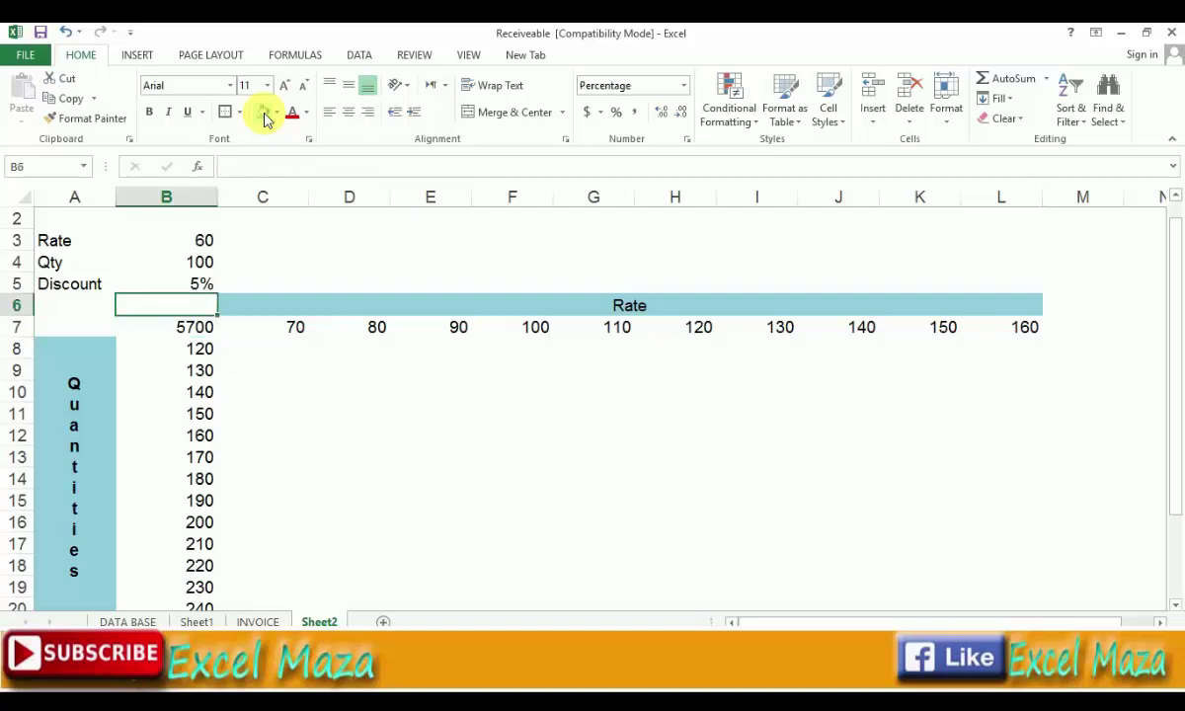
key("Down")
key("shift+Right")
key("shift+Right")
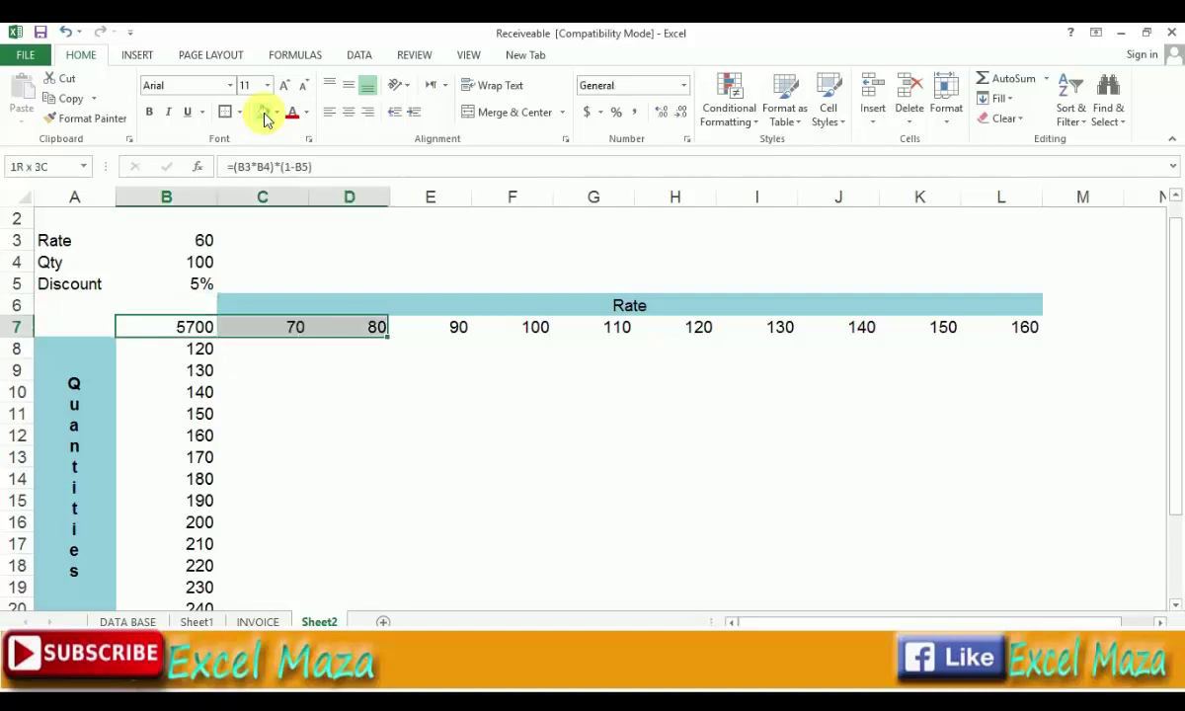
key("shift+Right")
key("shift+Right")
key("shift+Right")
key("shift+Right")
key("shift+Right")
key("shift+Right")
key("shift+Right")
key("shift+Right")
key("shift+Down")
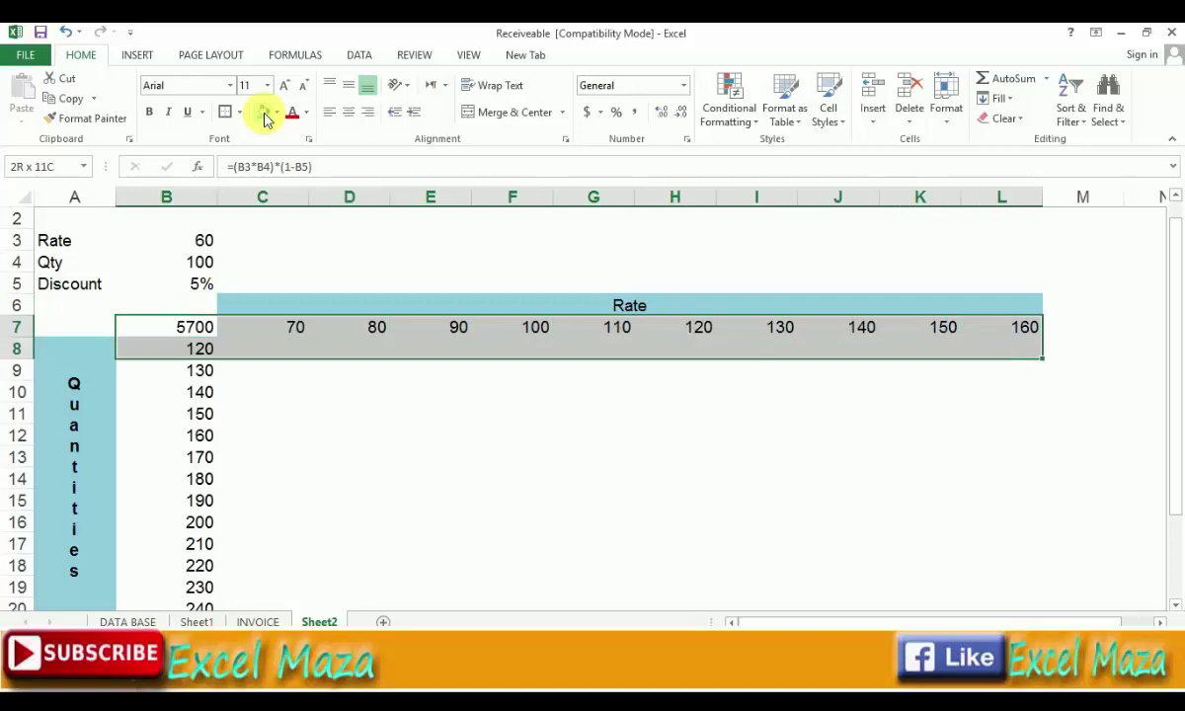
key("shift+Down")
key("shift+Down")
key("shift+Down")
key("shift+Down")
key("shift+Down")
key("shift+Down")
key("shift+Down")
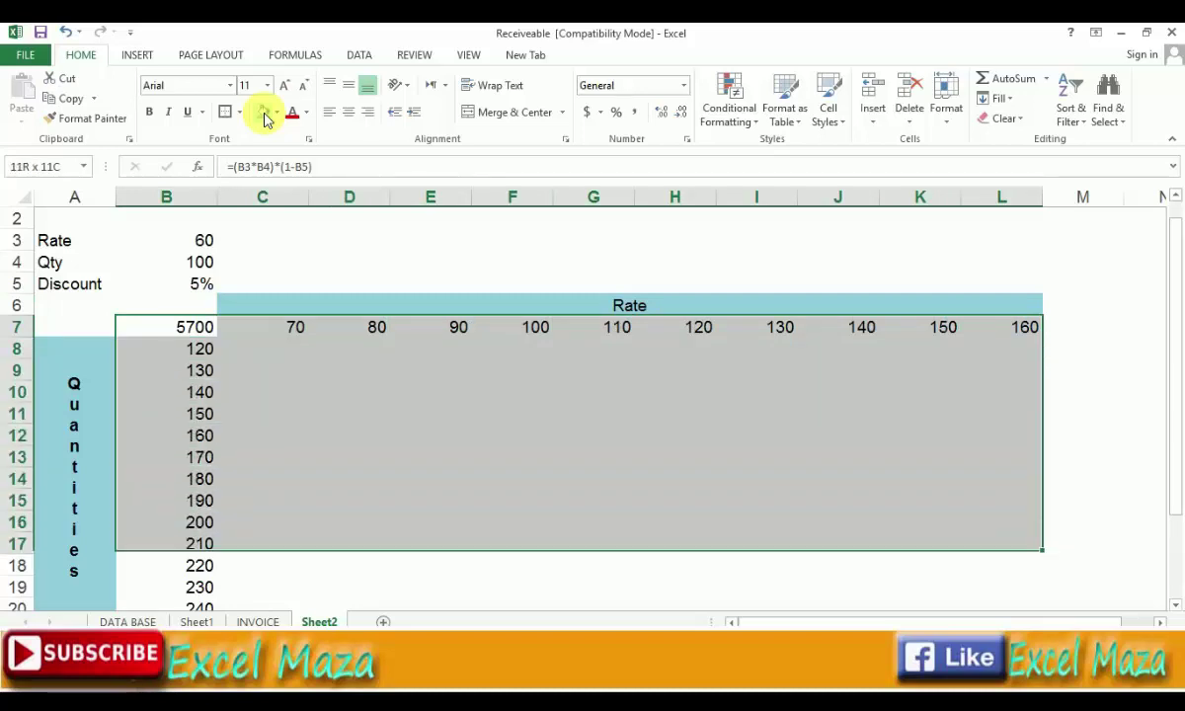
key("shift+Down")
key("shift+Down")
key("shift+Down")
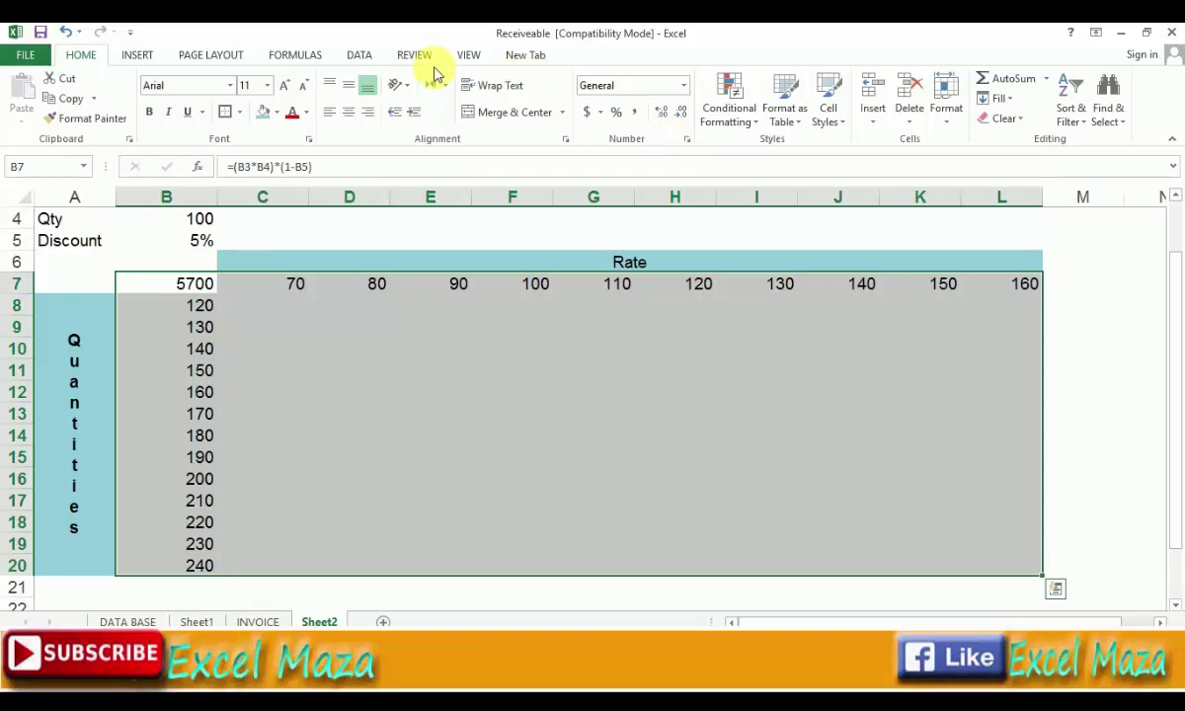
- Create a What-If data table with row input cell $B$3 and column input cell $B$4
left_click(378, 57)
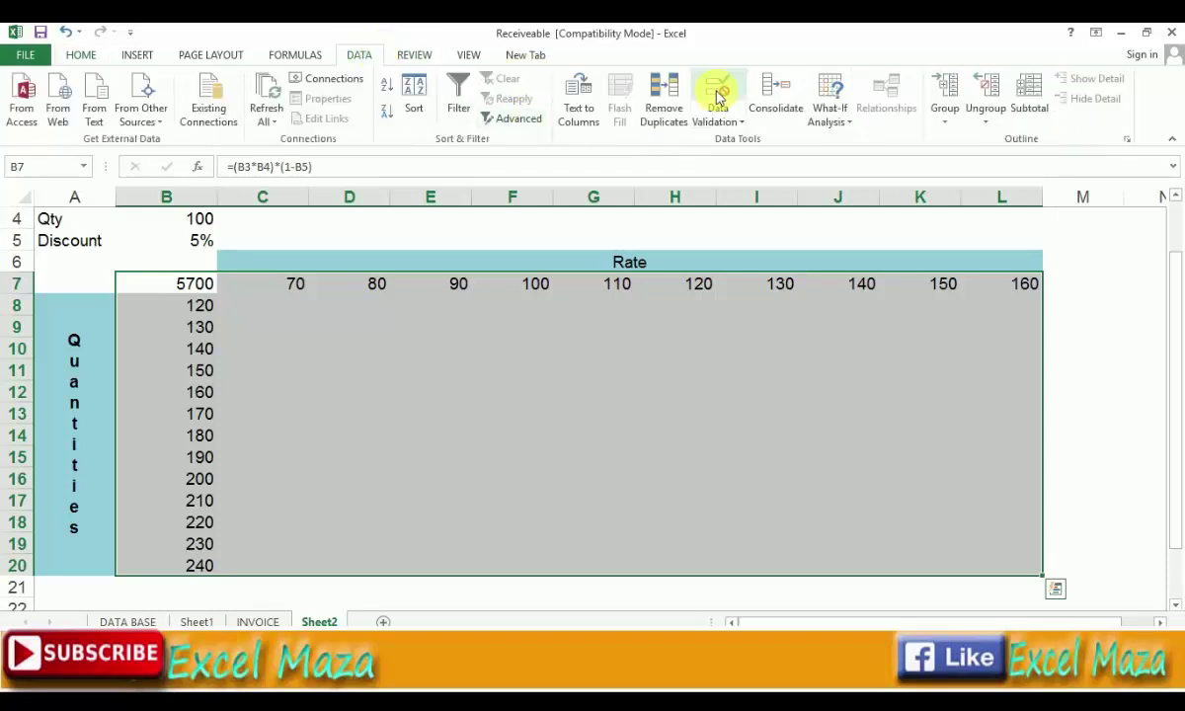
left_click(810, 118)
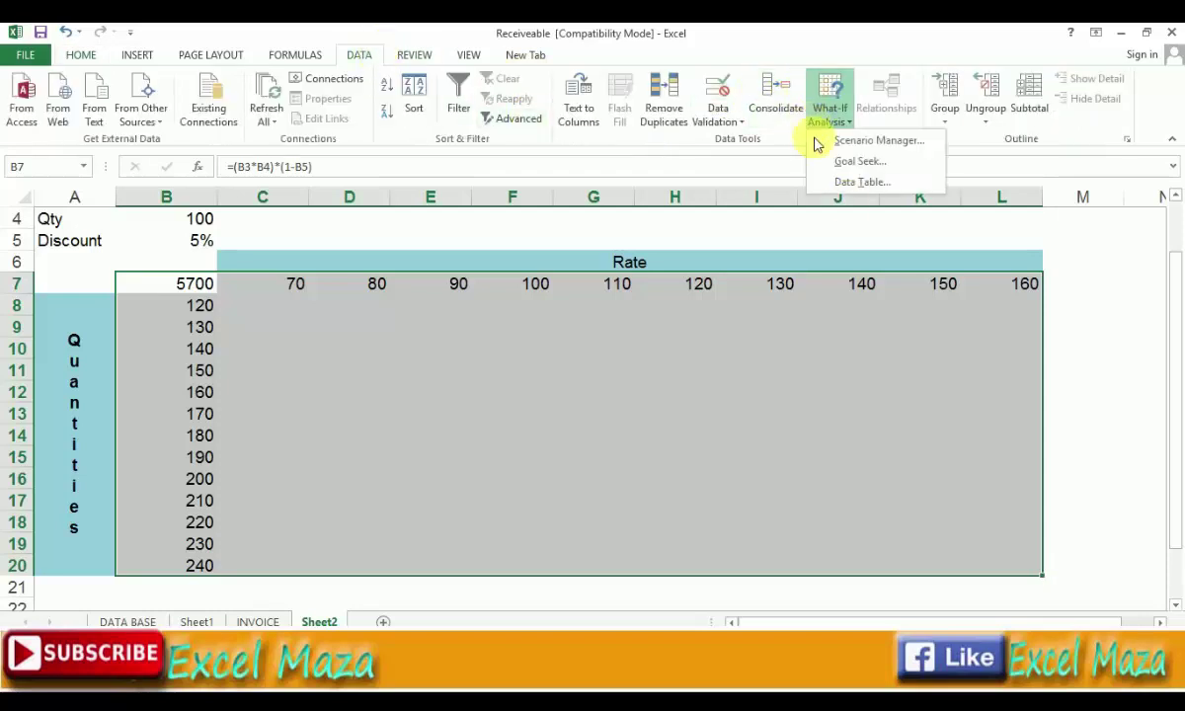
left_click(849, 182)
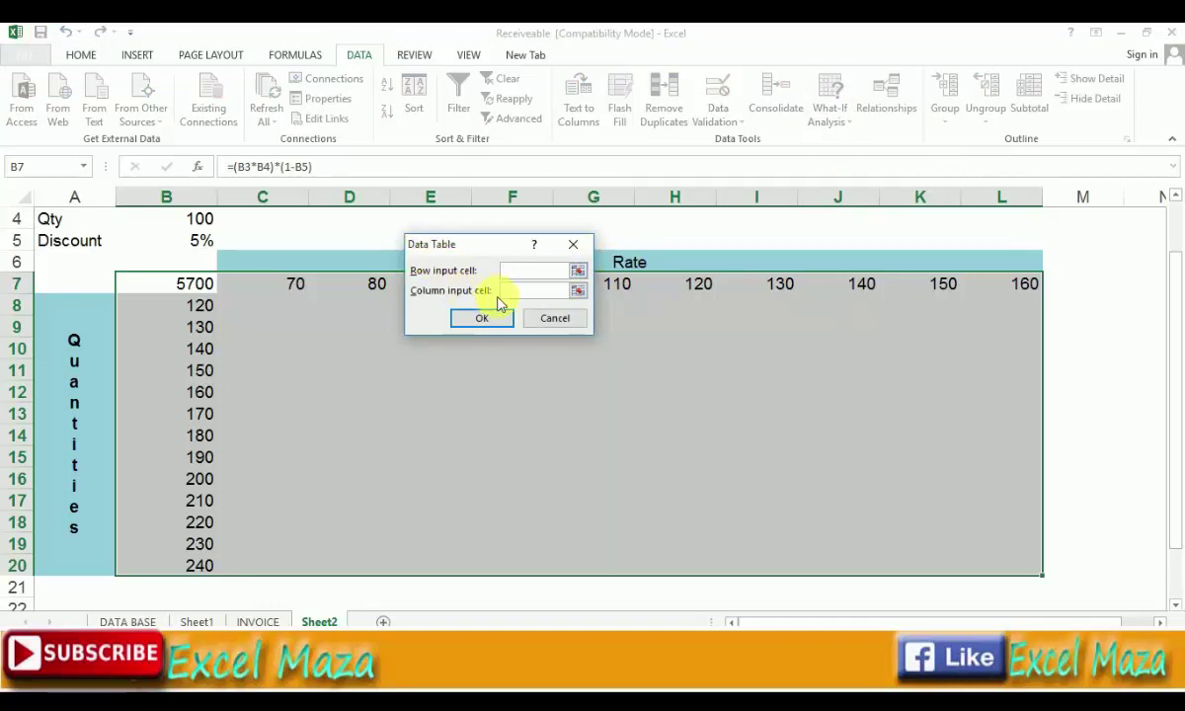
left_click(312, 243)
key("Up")
key("Up")
key("Up")
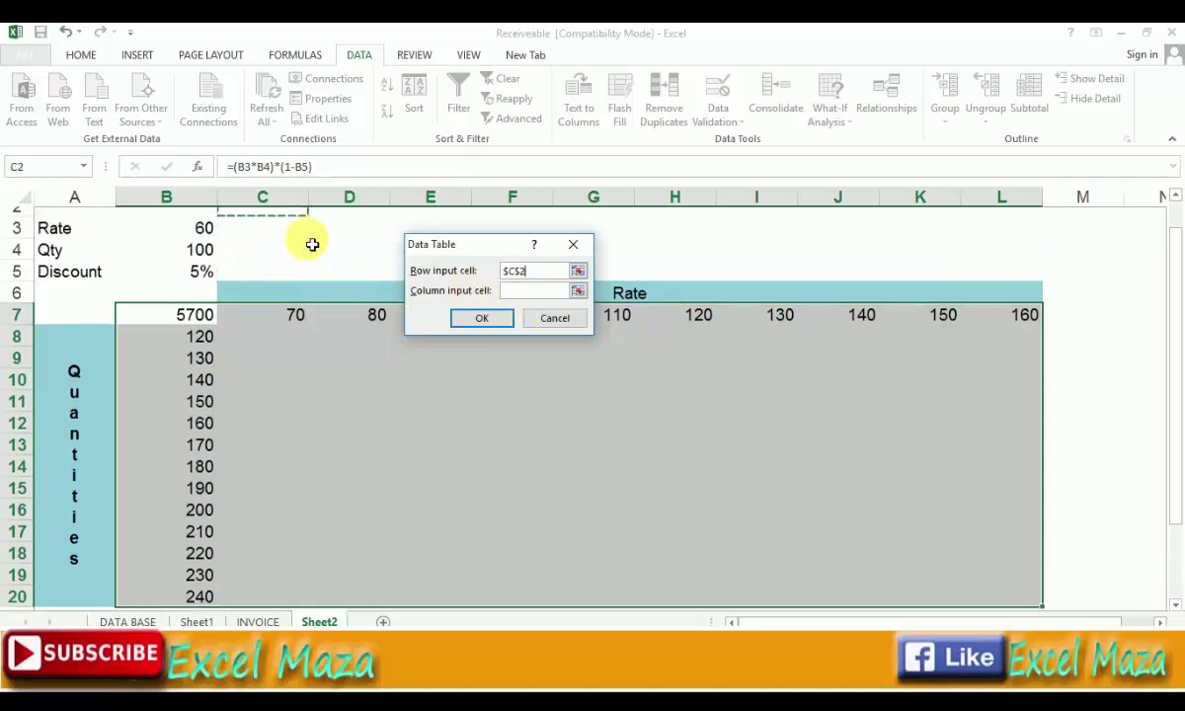
key("Left")
key("Down")
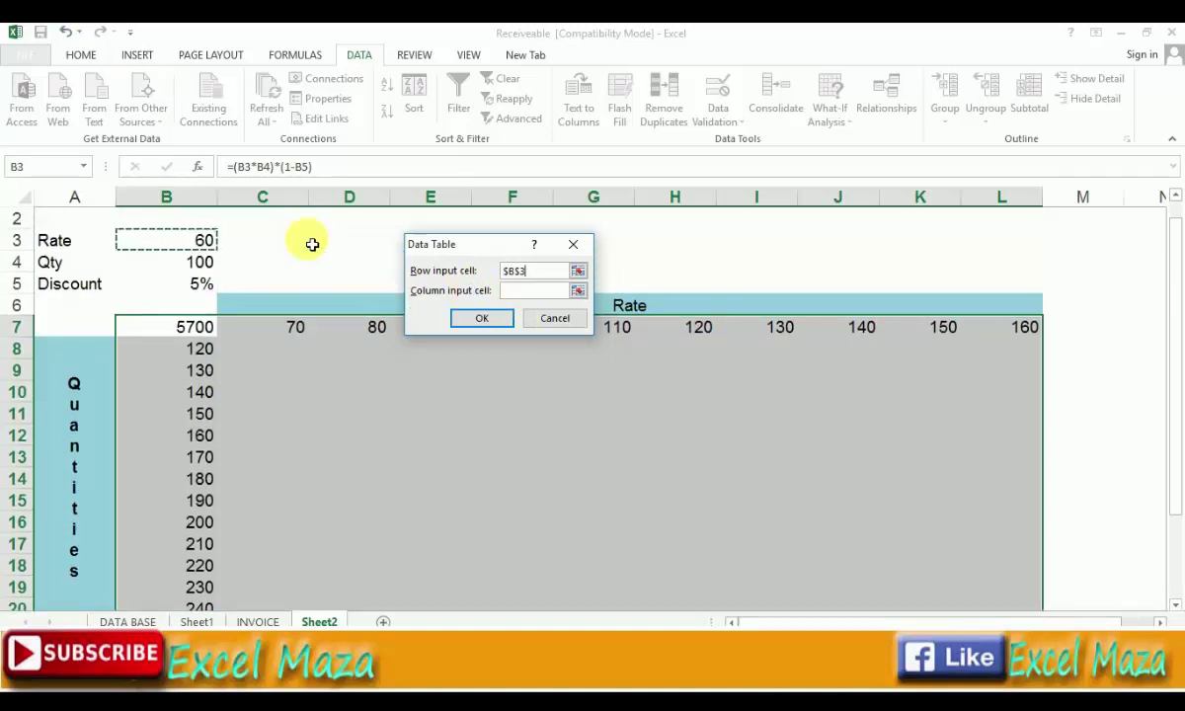
left_click(578, 290)
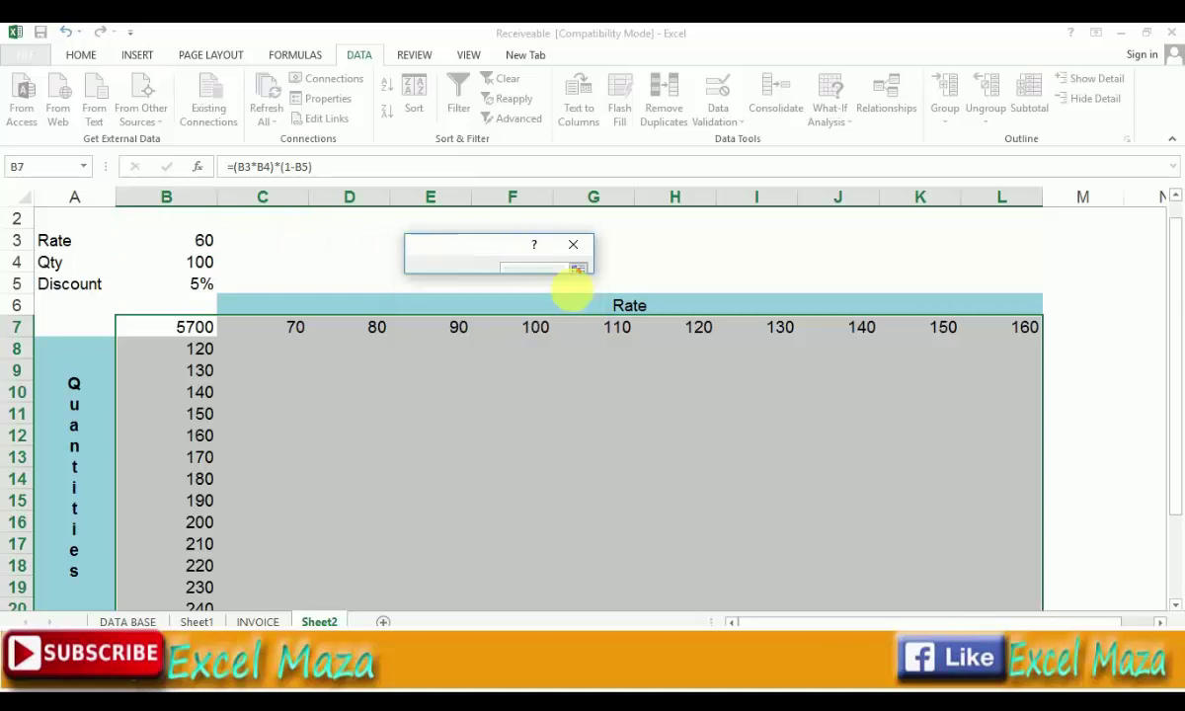
left_click(215, 268)
key("Return")
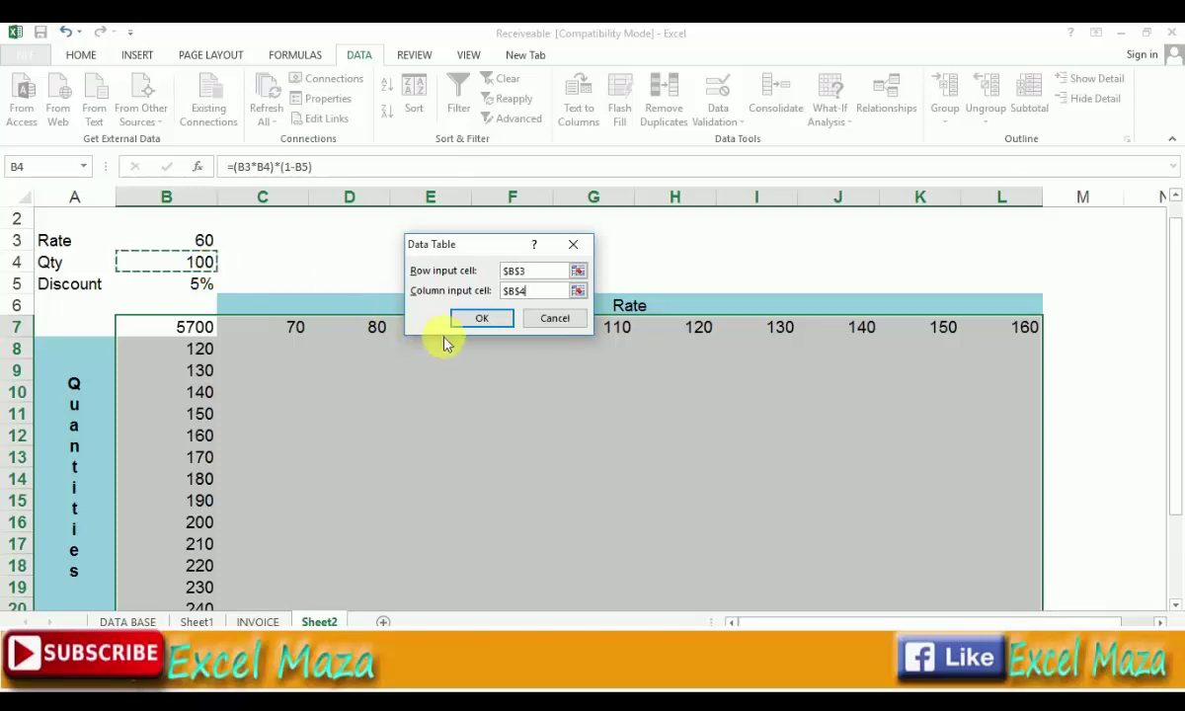
left_click(478, 321)
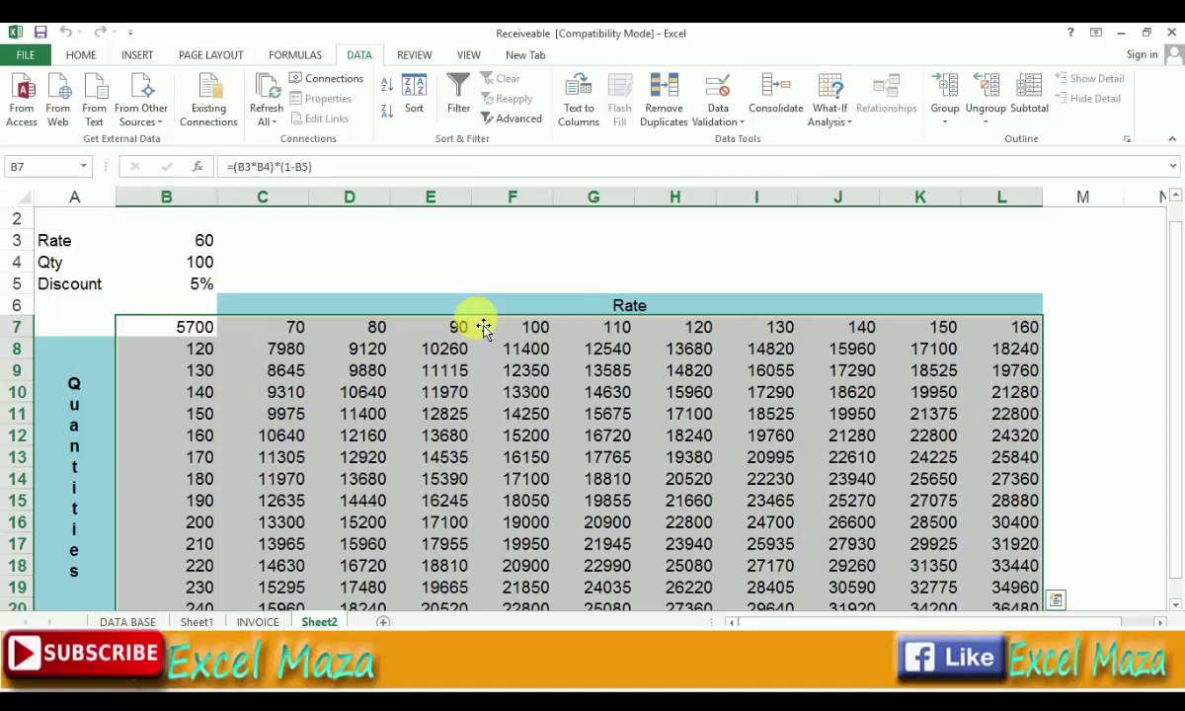
- Inspect the {=TABLE(B3,B4)} results in the grid, such as 11115 at rate 90 × 130
key("Up")
key("Up")
key("Down")
key("Down")
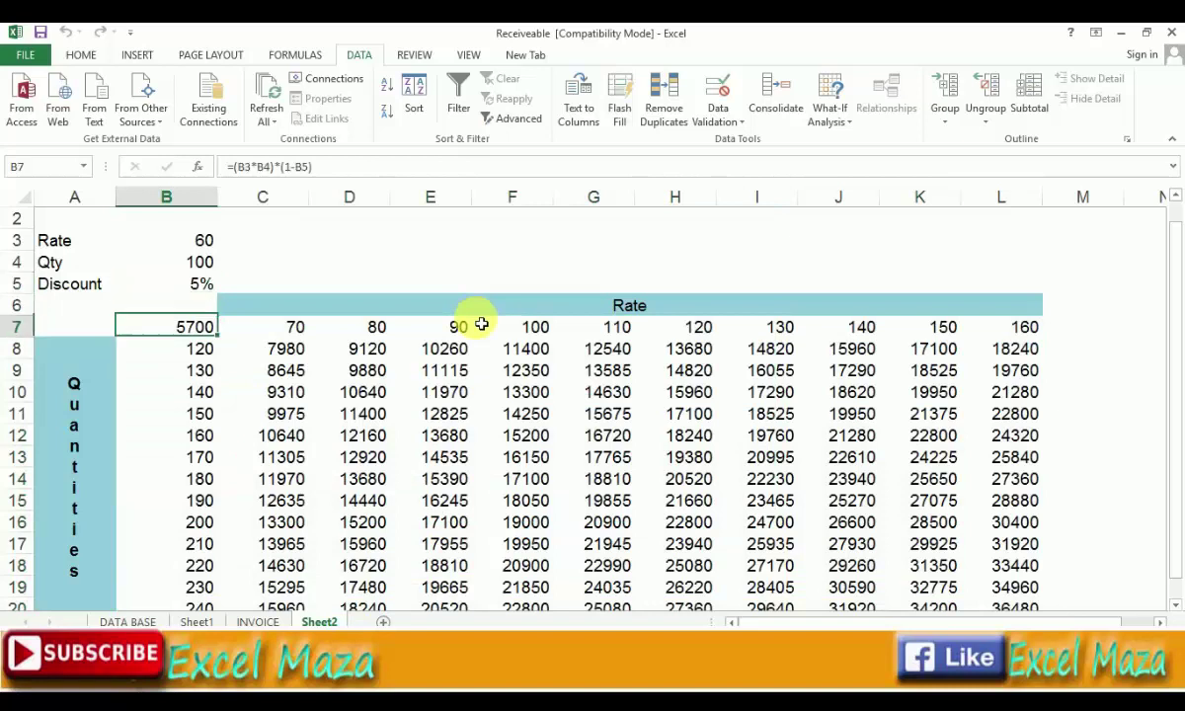
key("Down")
key("Right")
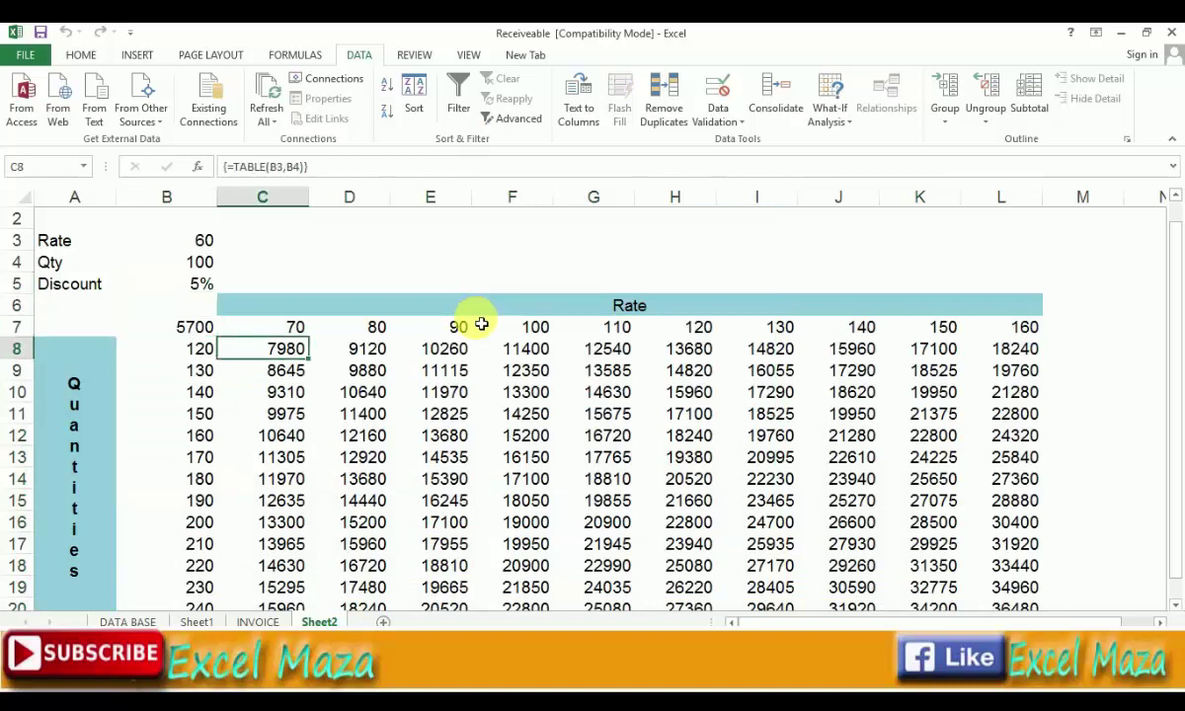
key("Right")
key("Right")
key("Down")
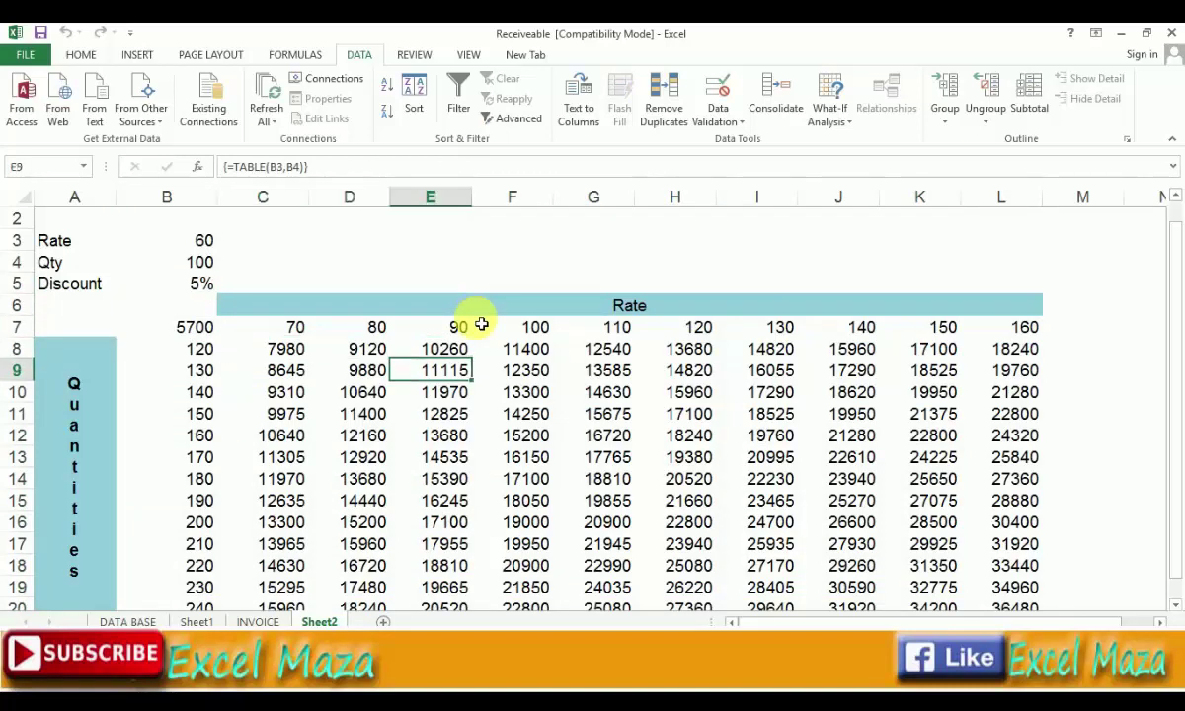
key("Up")
key("Up")
key("Left")
key("Left")
key("Down")
key("Up")
key("Up")
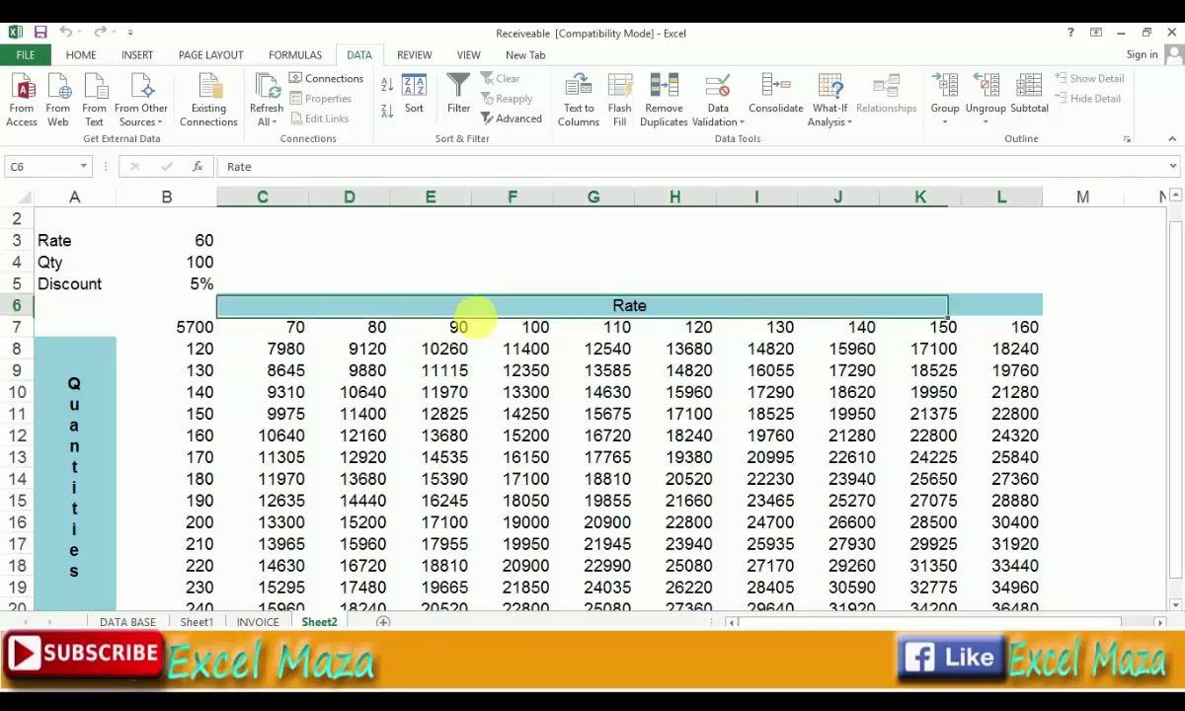
key("Up")
key("Up")
key("Up")
- Check the Rate value in B3 and the base total formula in B7
key("Left")
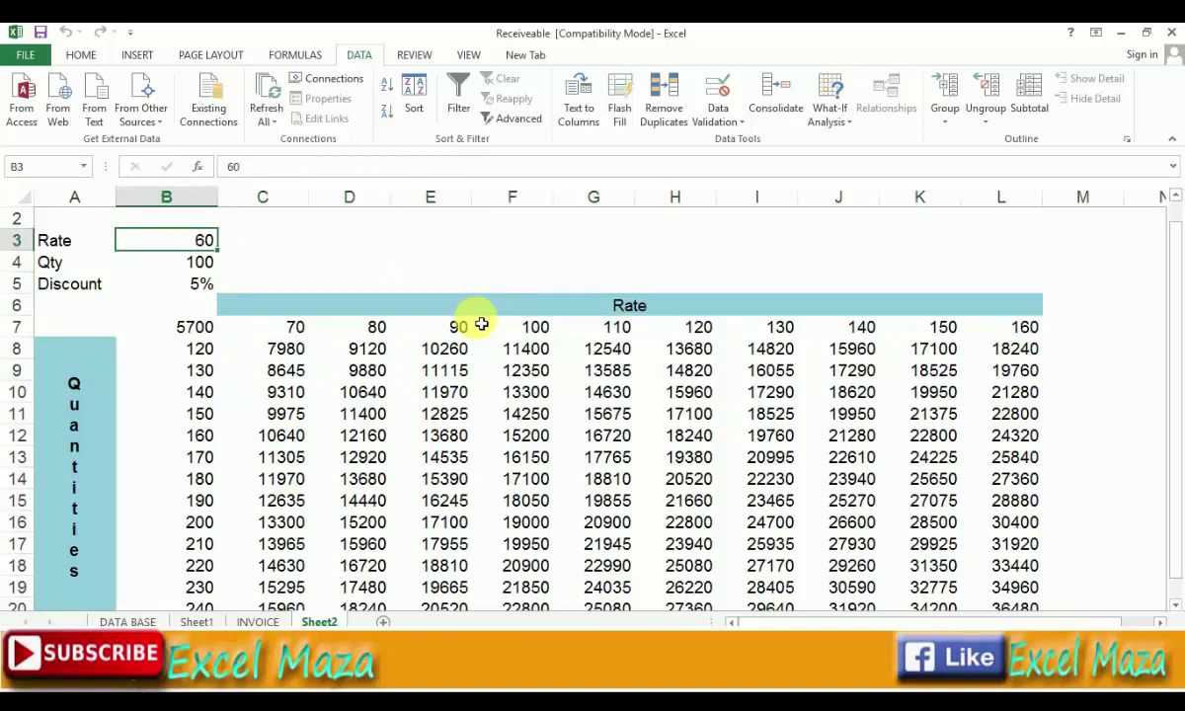
key("Down")
key("Down")
key("Down")
key("Down")
key("Right")
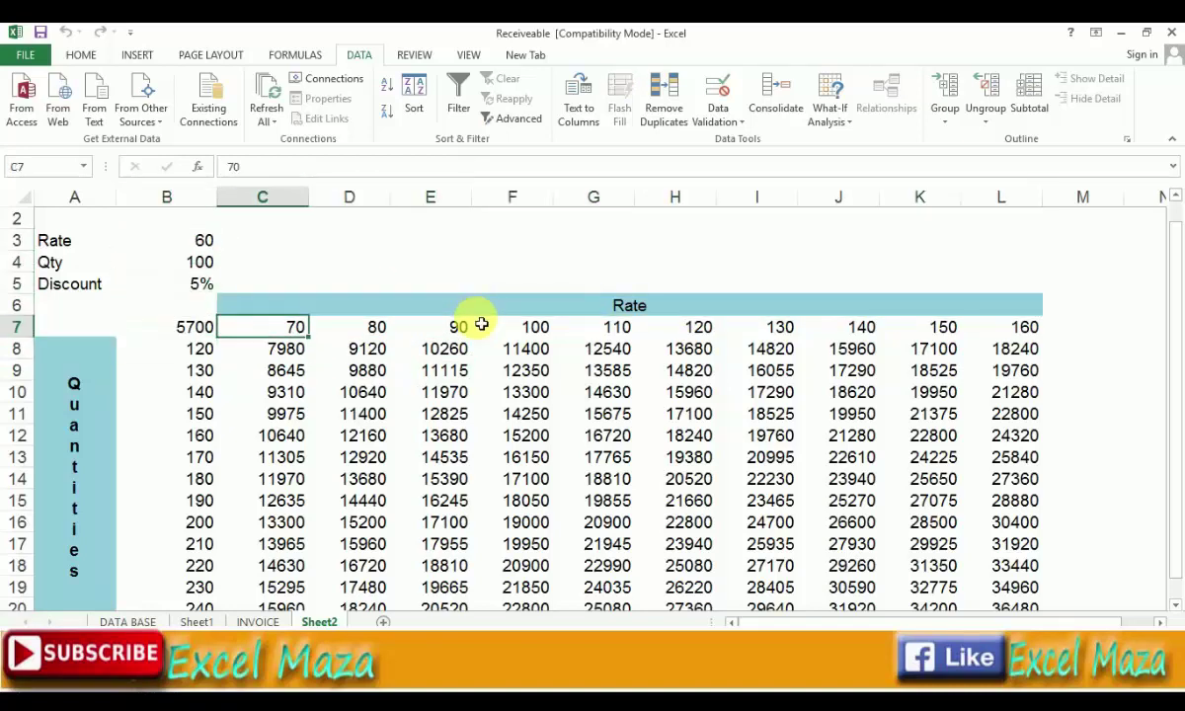
key("Left")
key("Up")
key("Up")
key("Up")
key("Up")
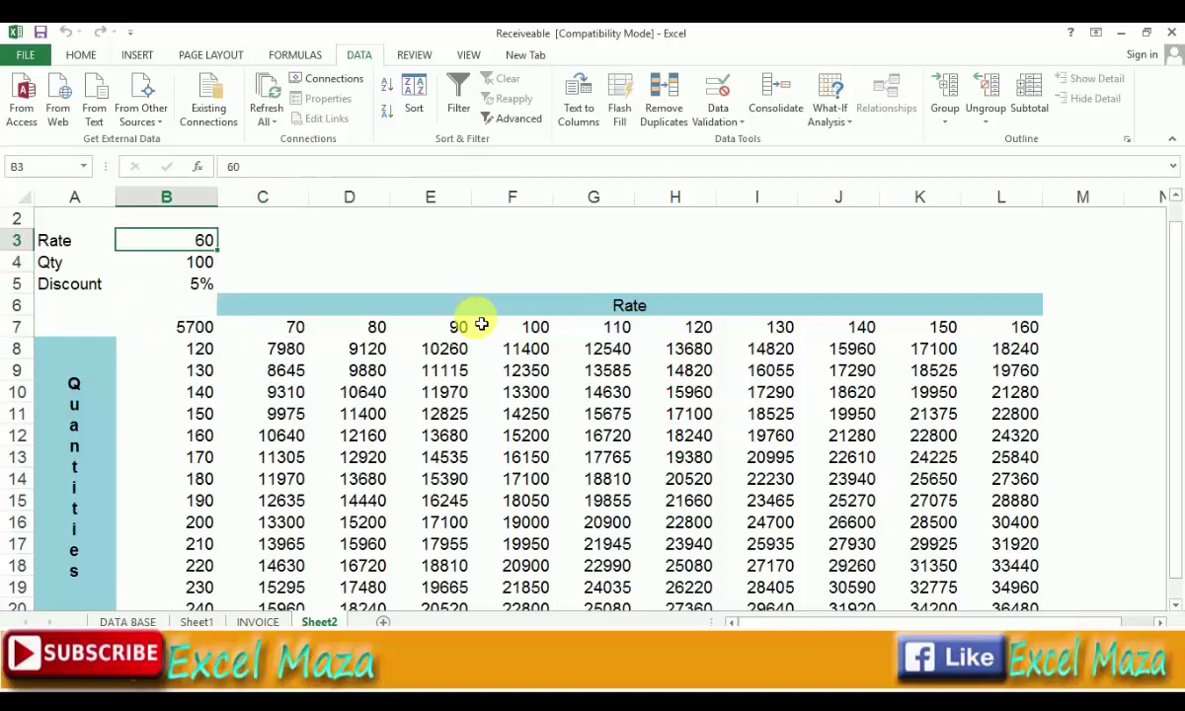
- Set the Rate in B3 to 70 and the Qty in B4 to 120
type("7")
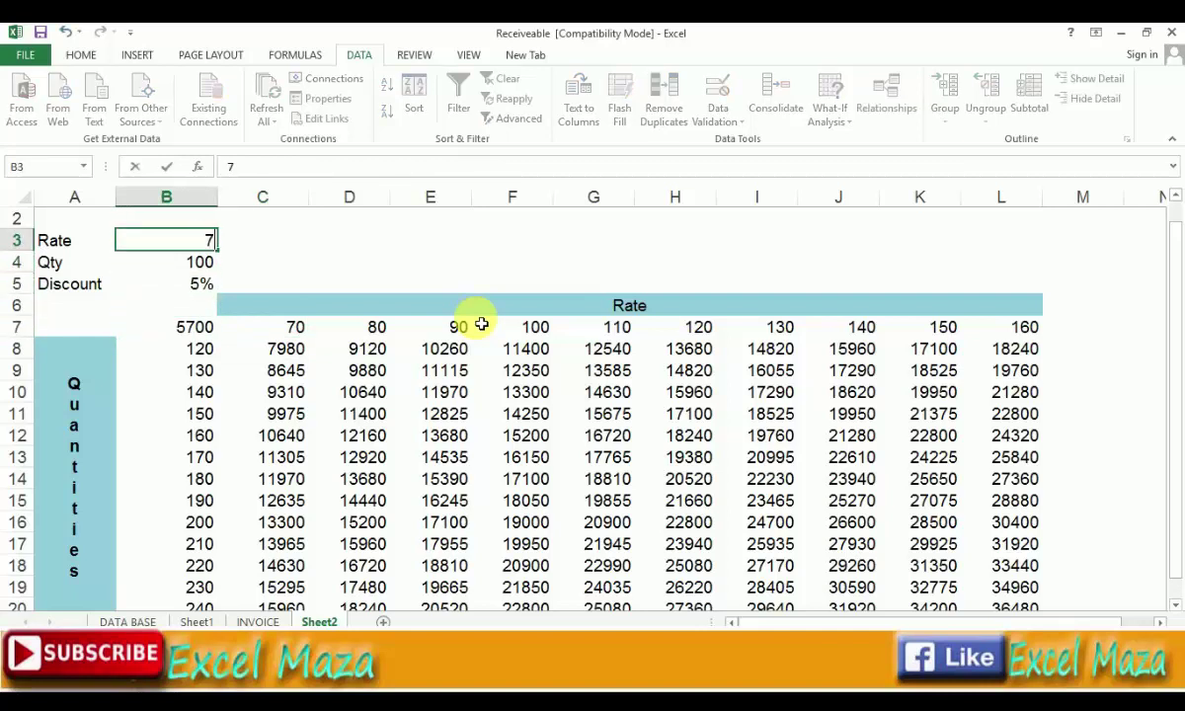
type("0")
key("Return")
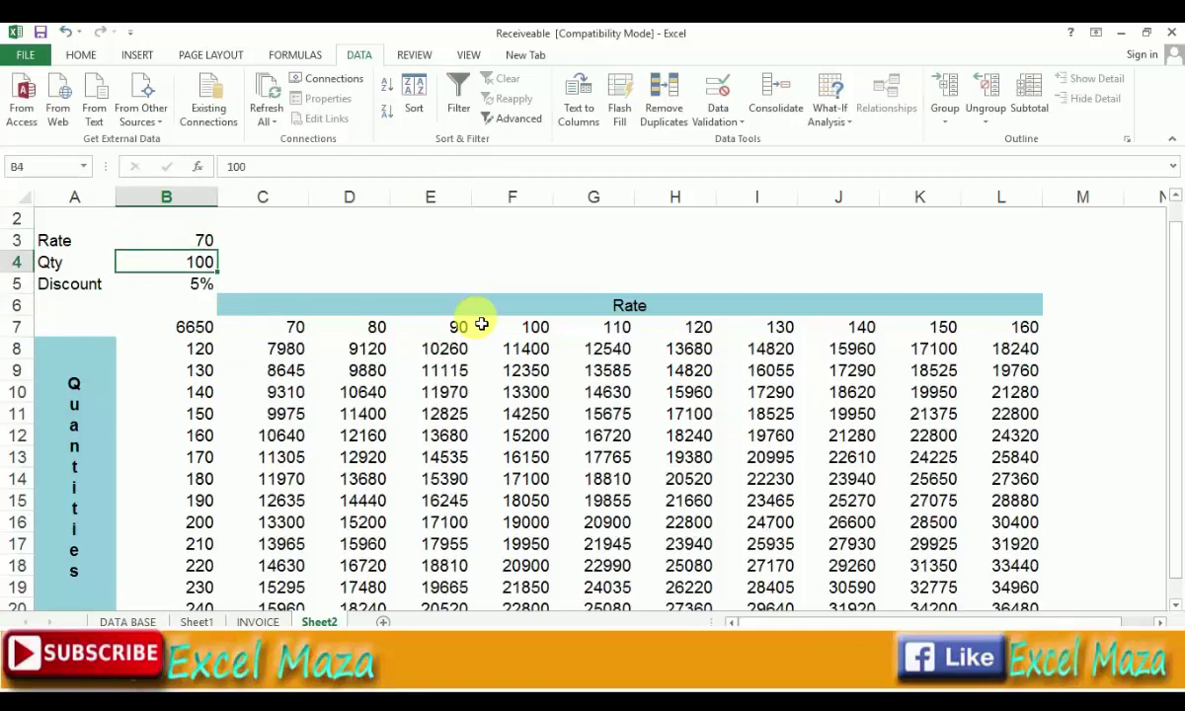
type("120")
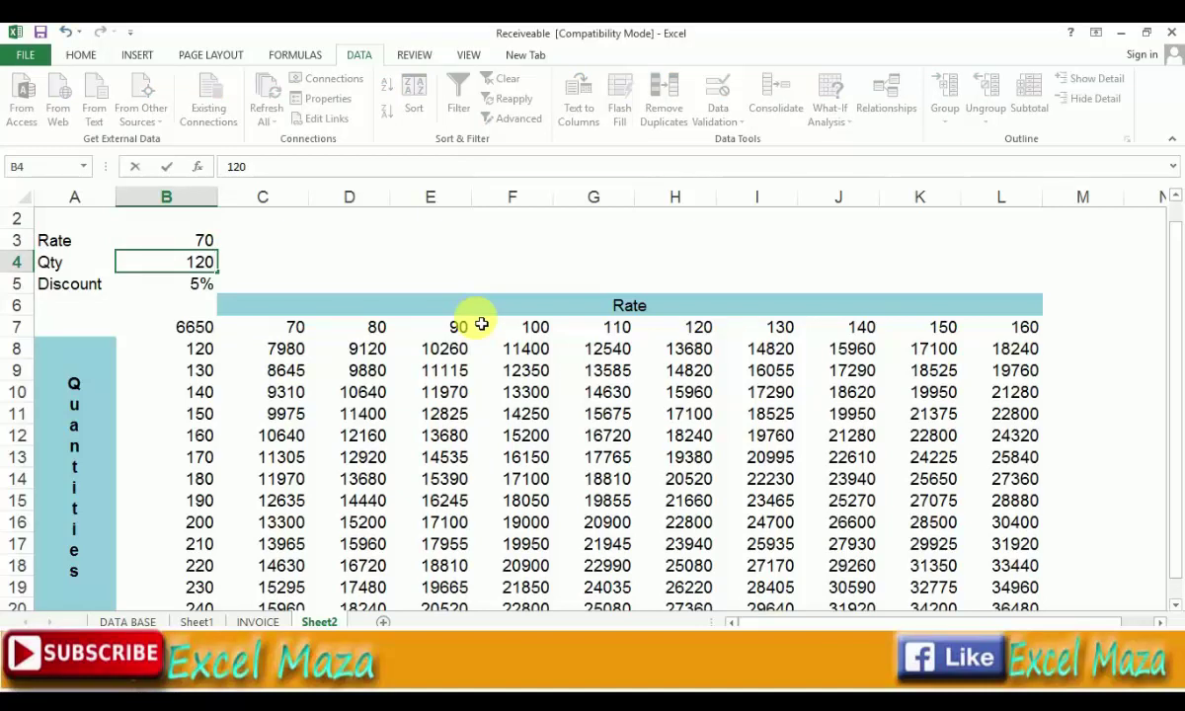
key("Return")
- Check B7's recalculated total of 7980, then step through the column D results in the table
key("Down")
key("Down")
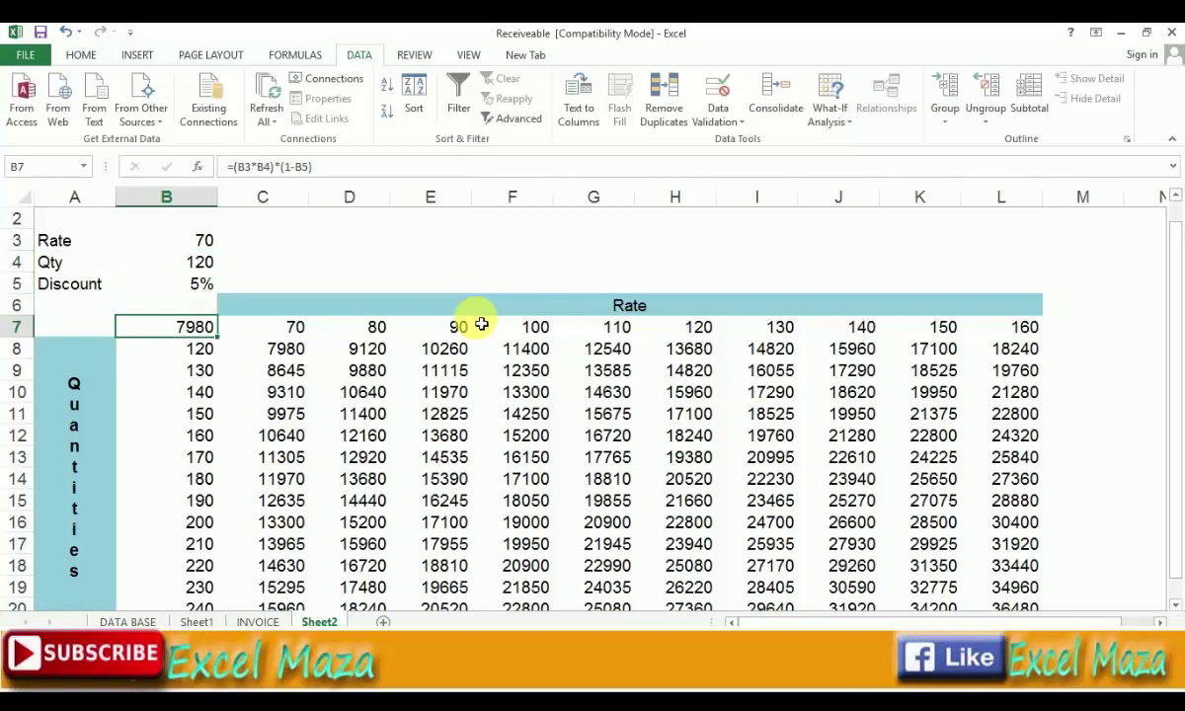
key("Right")
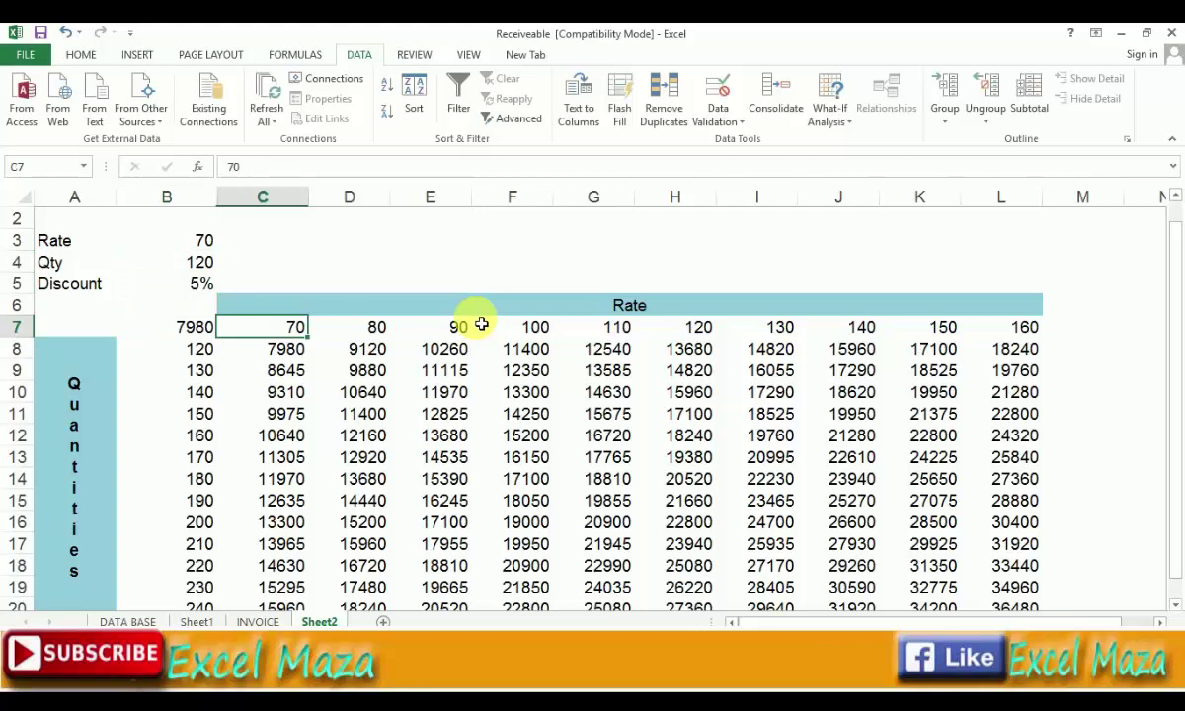
key("Down")
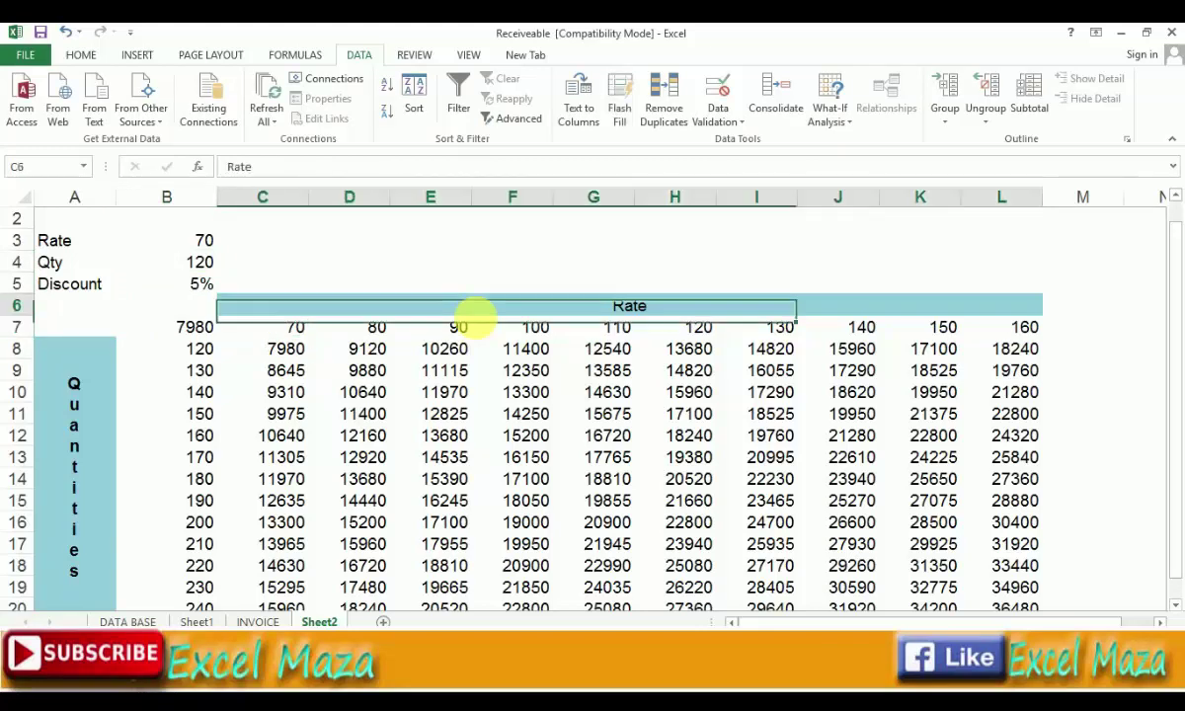
key("Right")
key("Down")
key("Down")
key("Down")
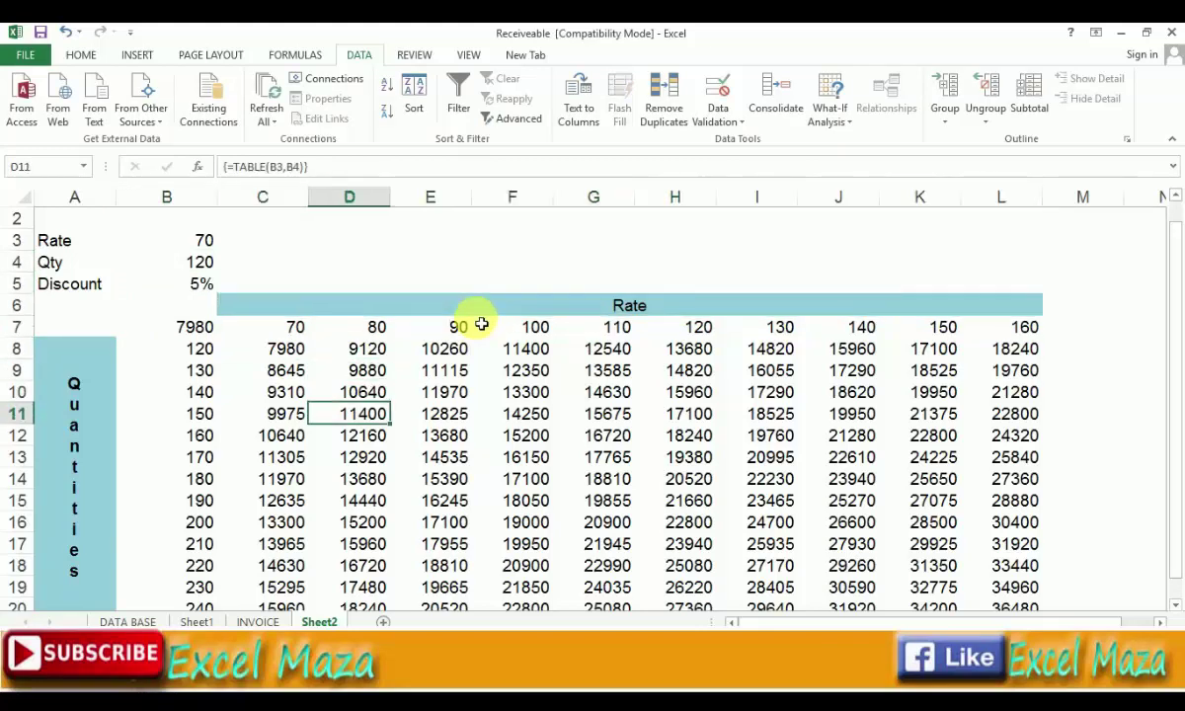
key("Down")
key("Down")
key("Down")
key("Down")
key("Down")
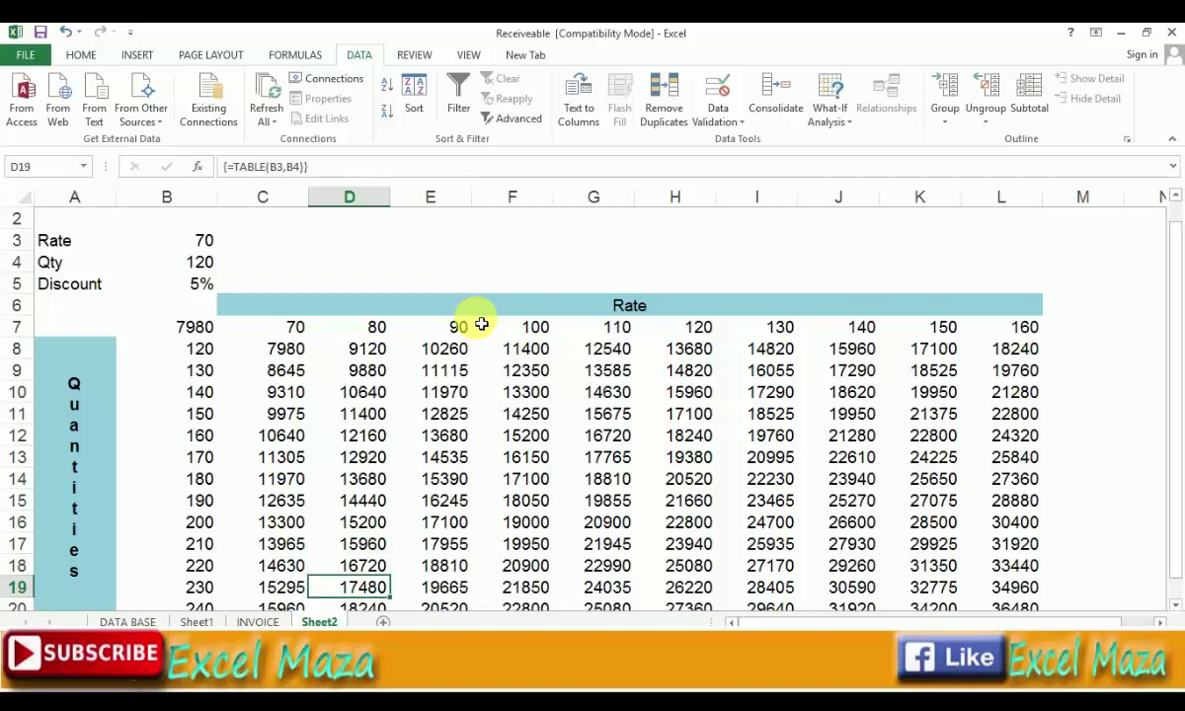
key("Up")
key("Up")
key("Up")
key("Up")
key("Up")
key("Up")
key("Up")
key("Down")
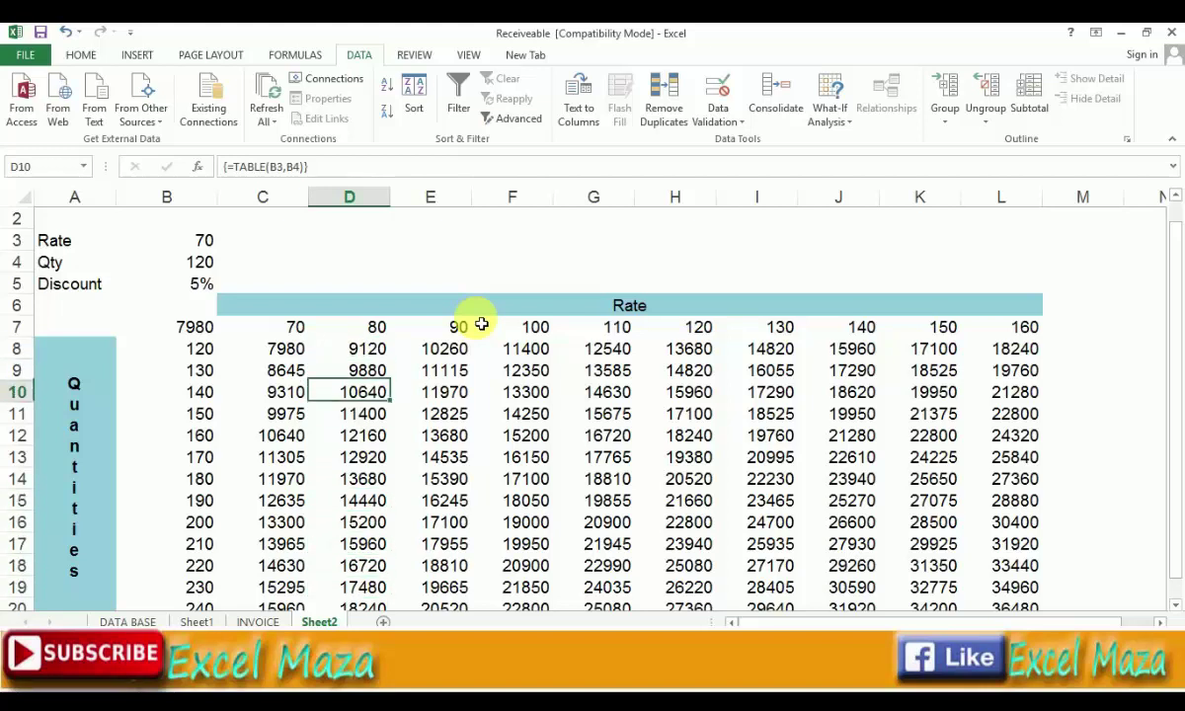
key("Down")
key("Down")
key("Down")
key("Down")
key("Down")
key("Down")
key("Up")
key("Up")
key("Up")
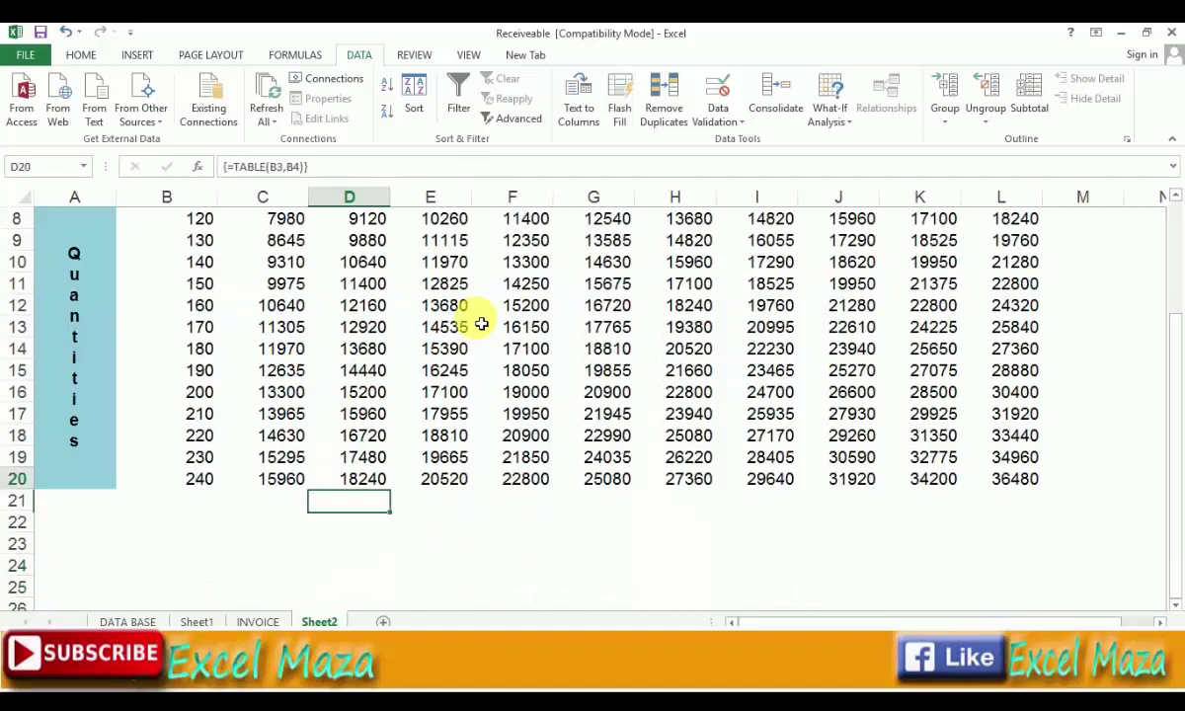
key("Up")
key("Up")
key("Up")
key("Up")
key("Up")
key("Up")
key("Down")
key("Down")
key("Down")
key("Down")
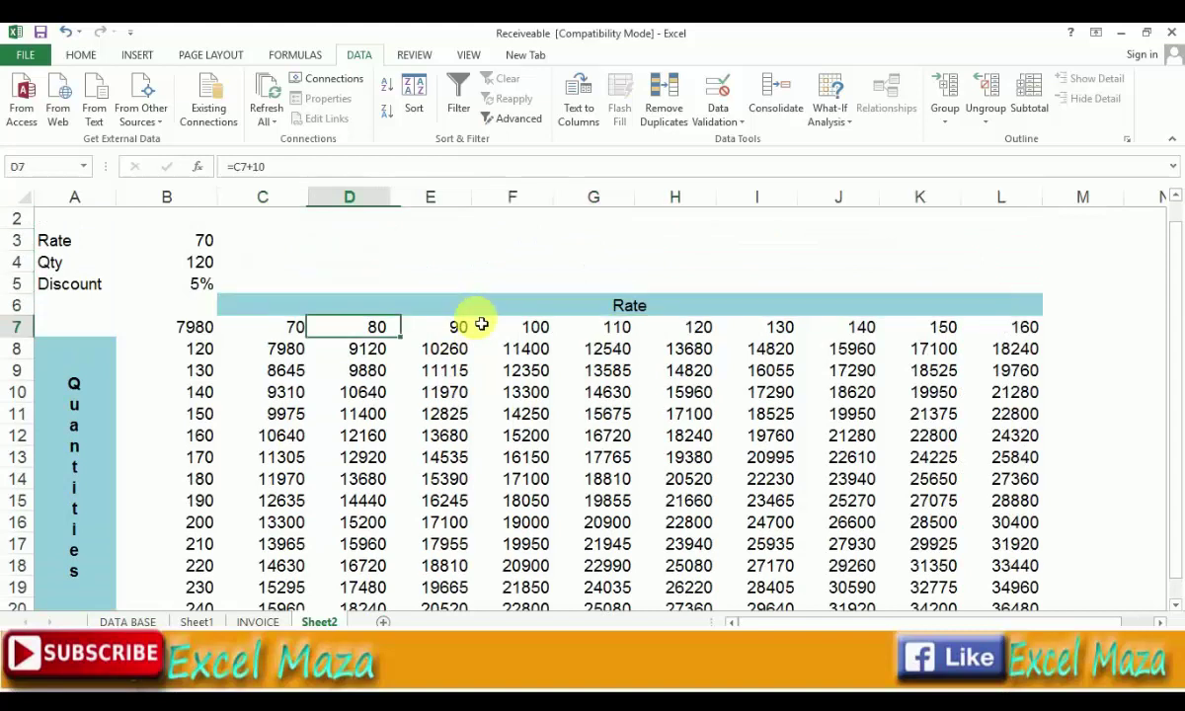
key("Down")
key("Up")
key("Up")
key("Up")
key("Up")
key("Up")
key("Up")
key("Up")
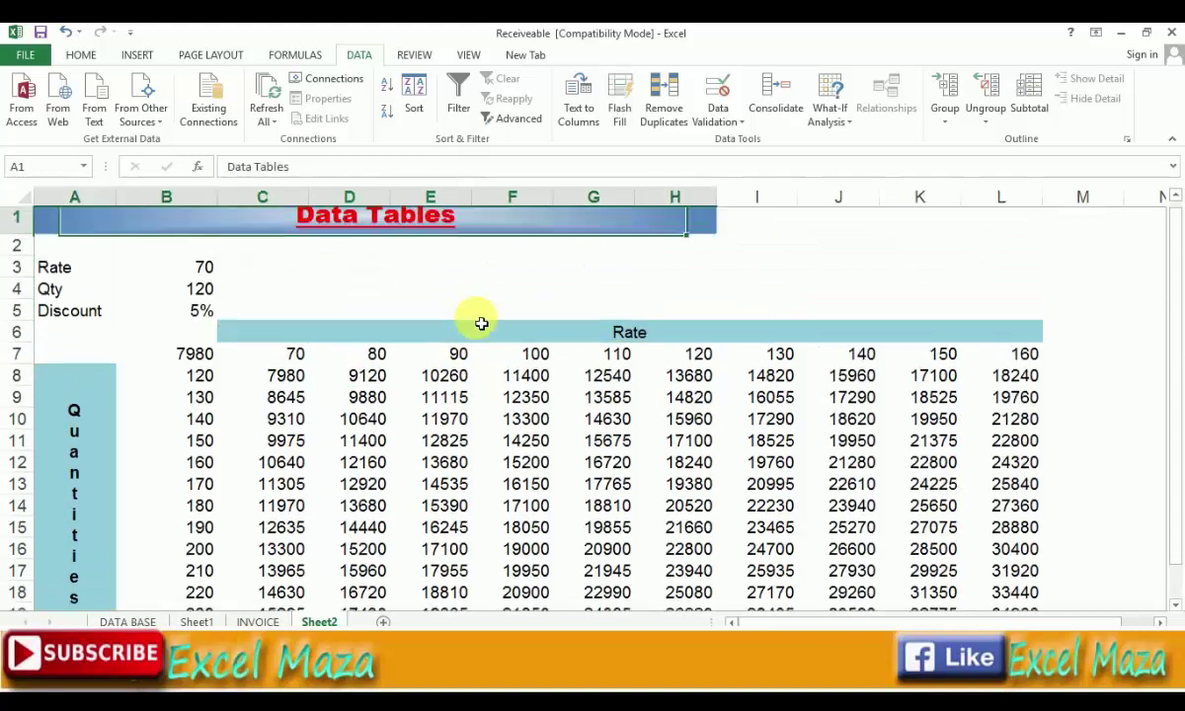
- Review the column D results from D9 to D12 to confirm they are unchanged, then return up to D3
key("Down")
key("Down")
key("Down")
key("Down")
key("Down")
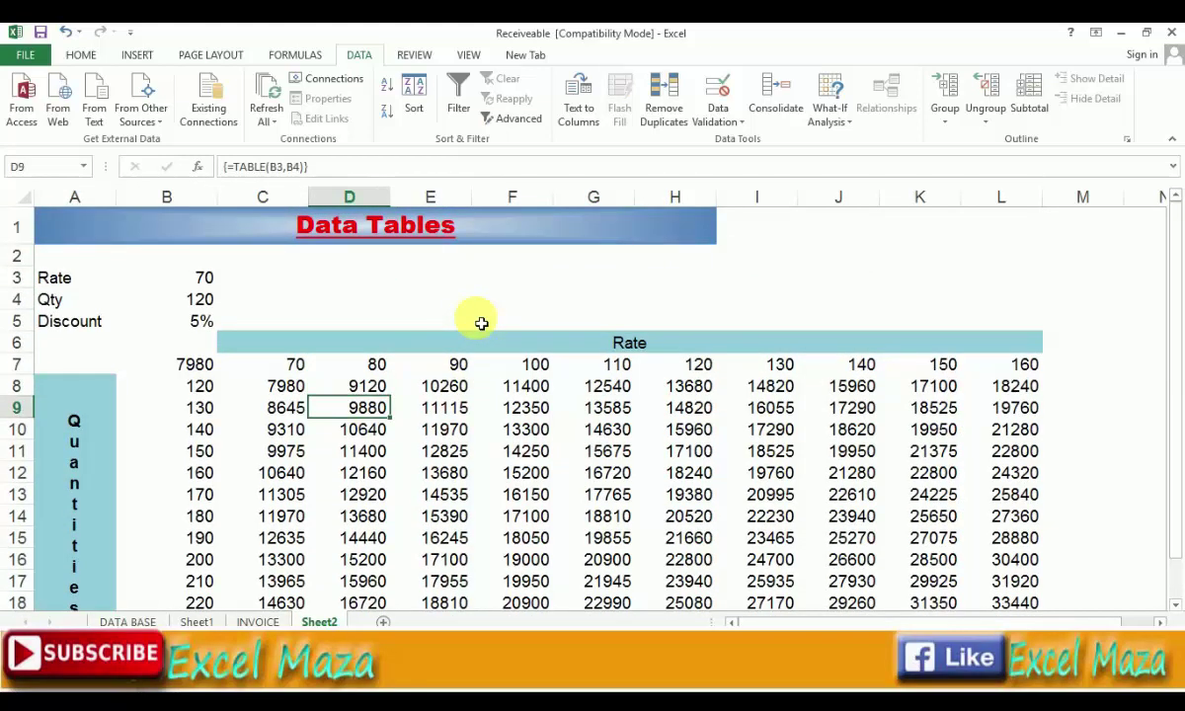
key("Down")
key("Up")
key("Up")
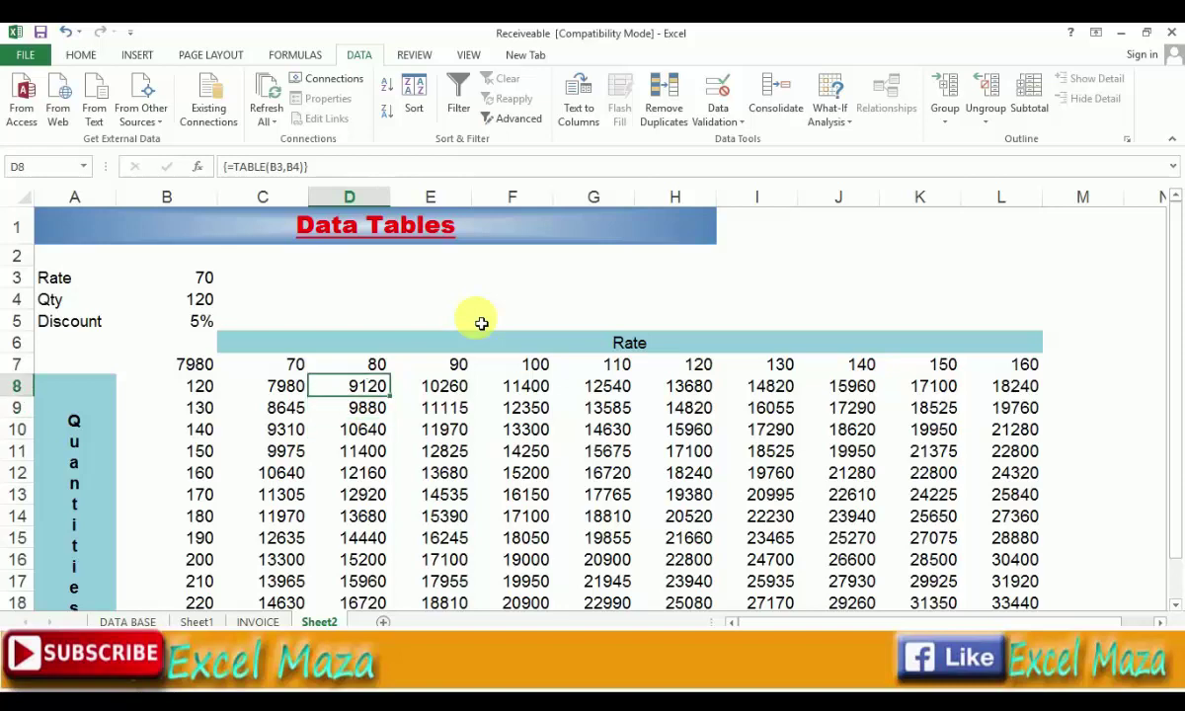
key("Down")
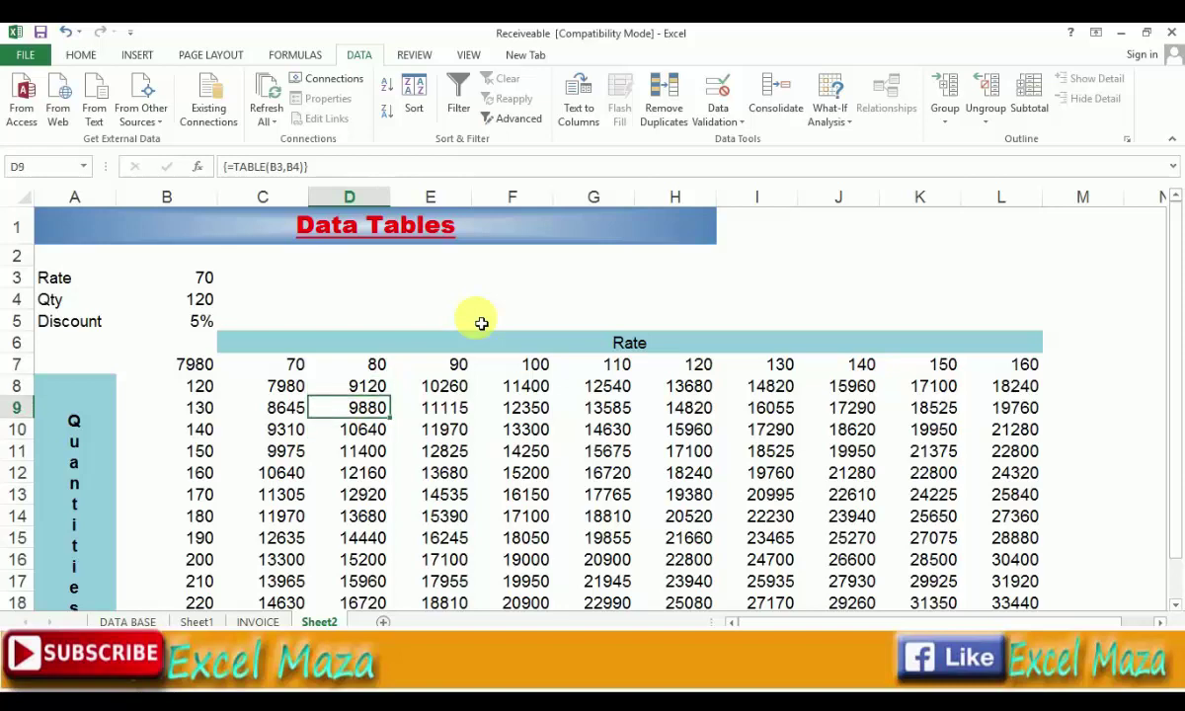
key("Down")
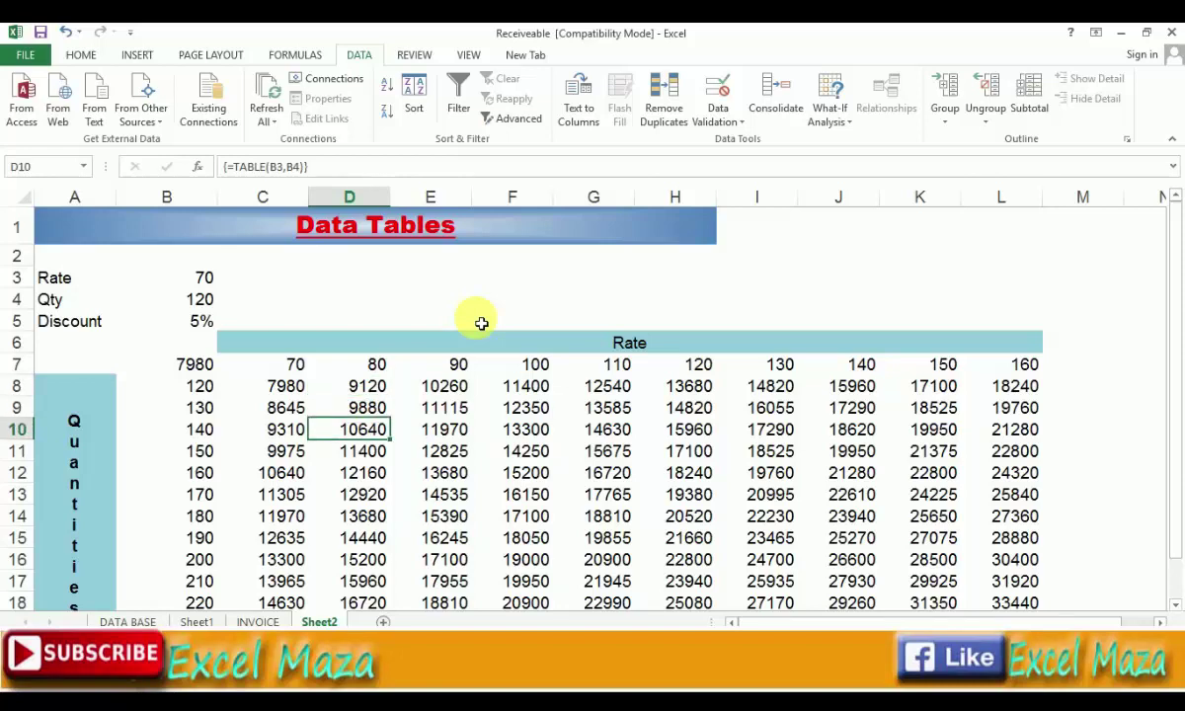
key("Down")
key("Down")
key("Down")
key("Up")
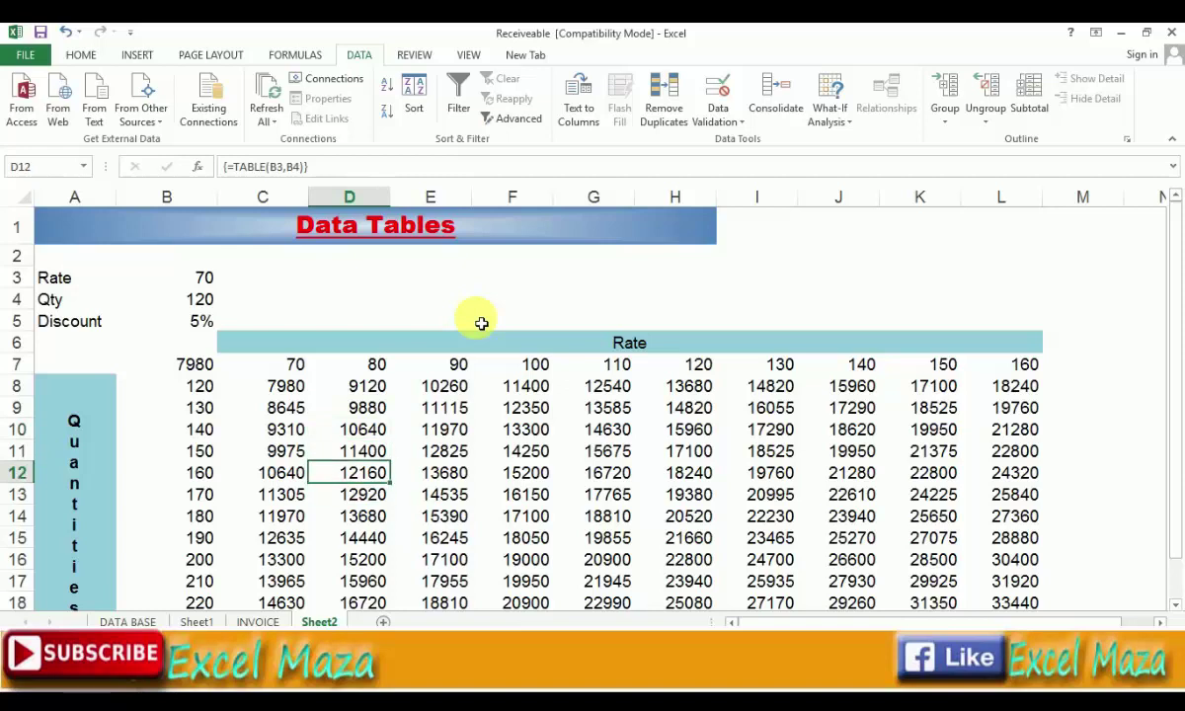
key("Up")
key("Up")
key("Up")
key("Down")
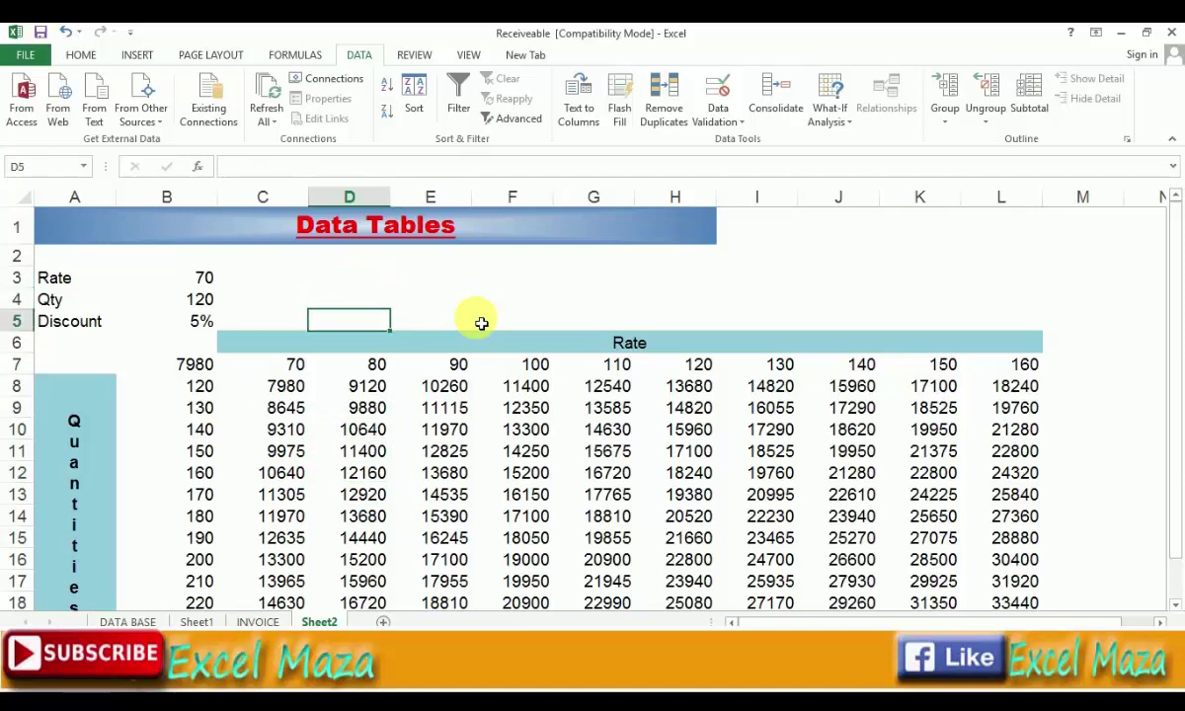
key("Up")
key("Up")
key("Up")
key("Down")
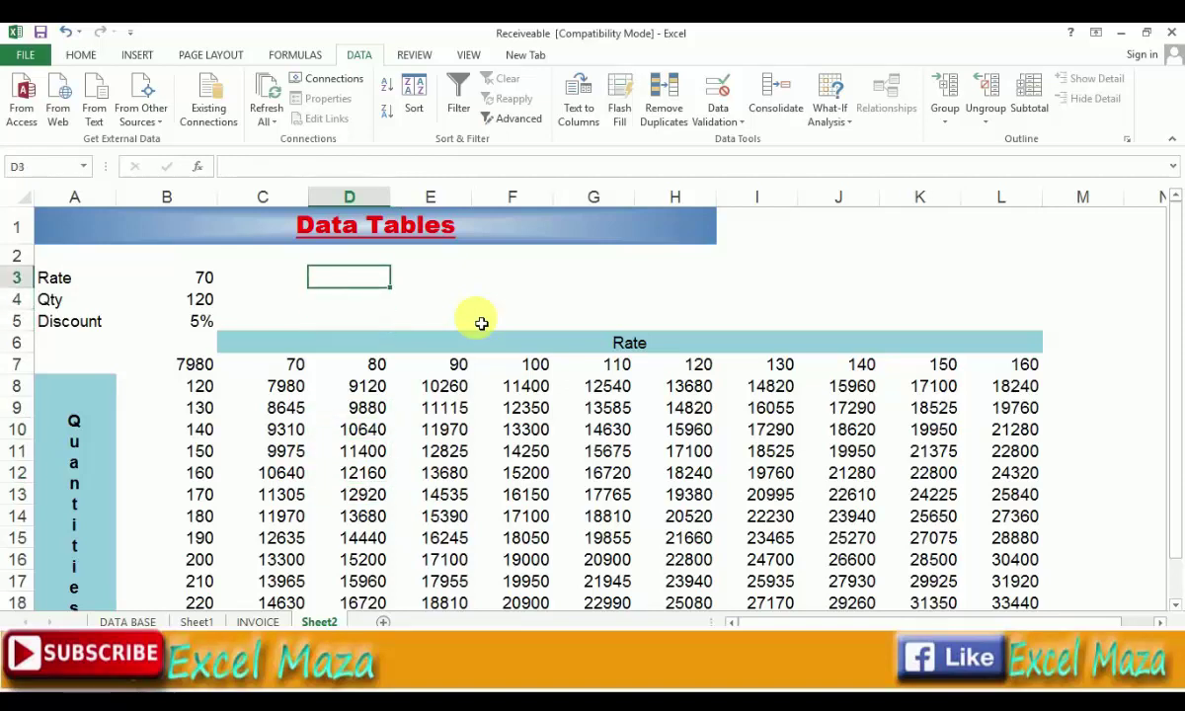